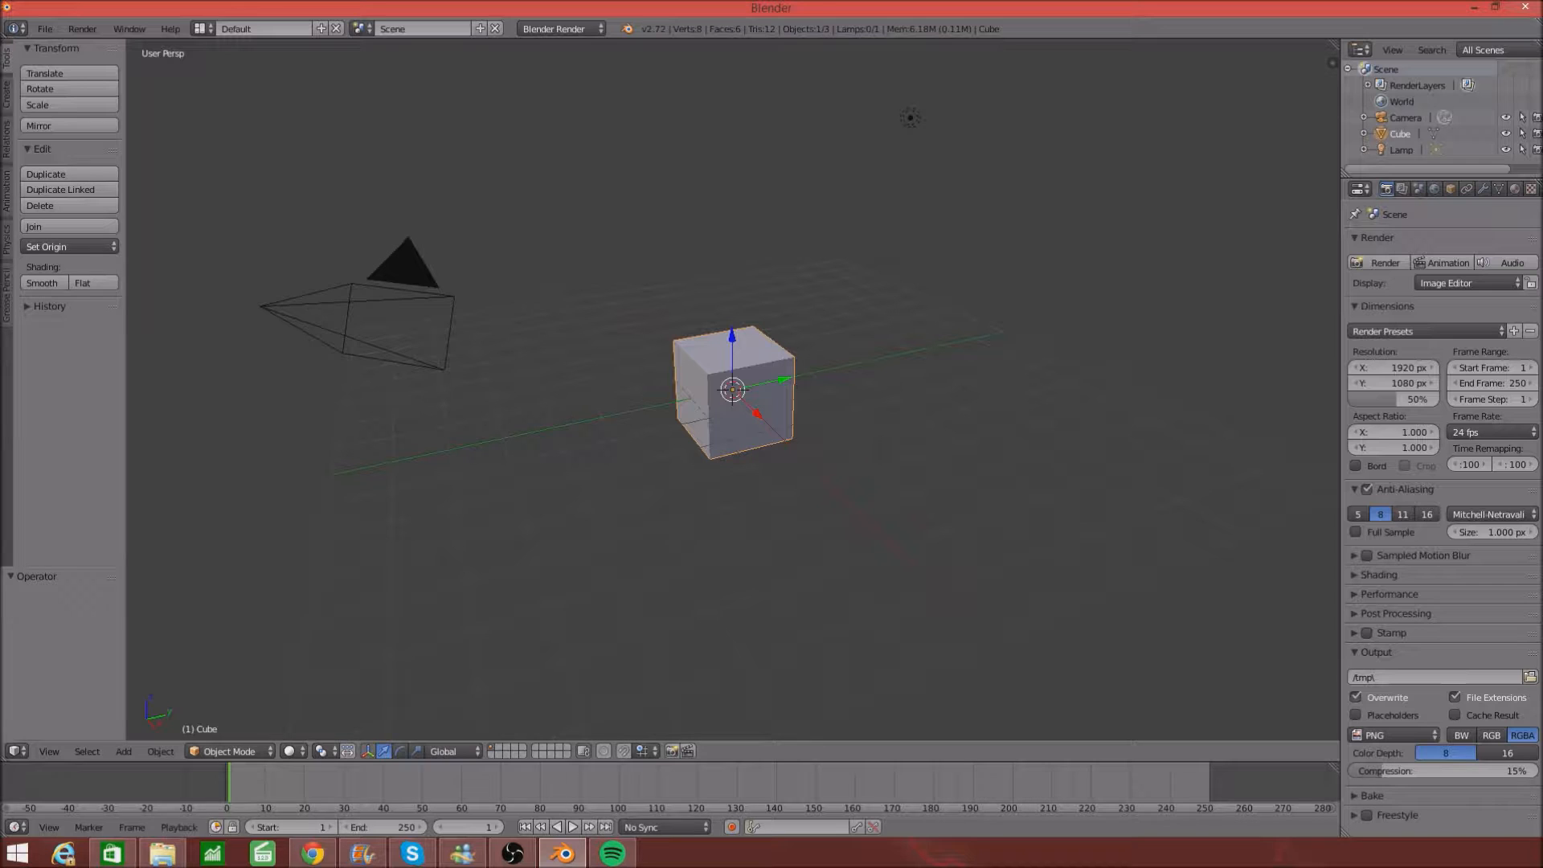
- Return to Blender and delete the default cube, then the camera, then the lamp
{"action": "key", "text": "alt+Tab"}
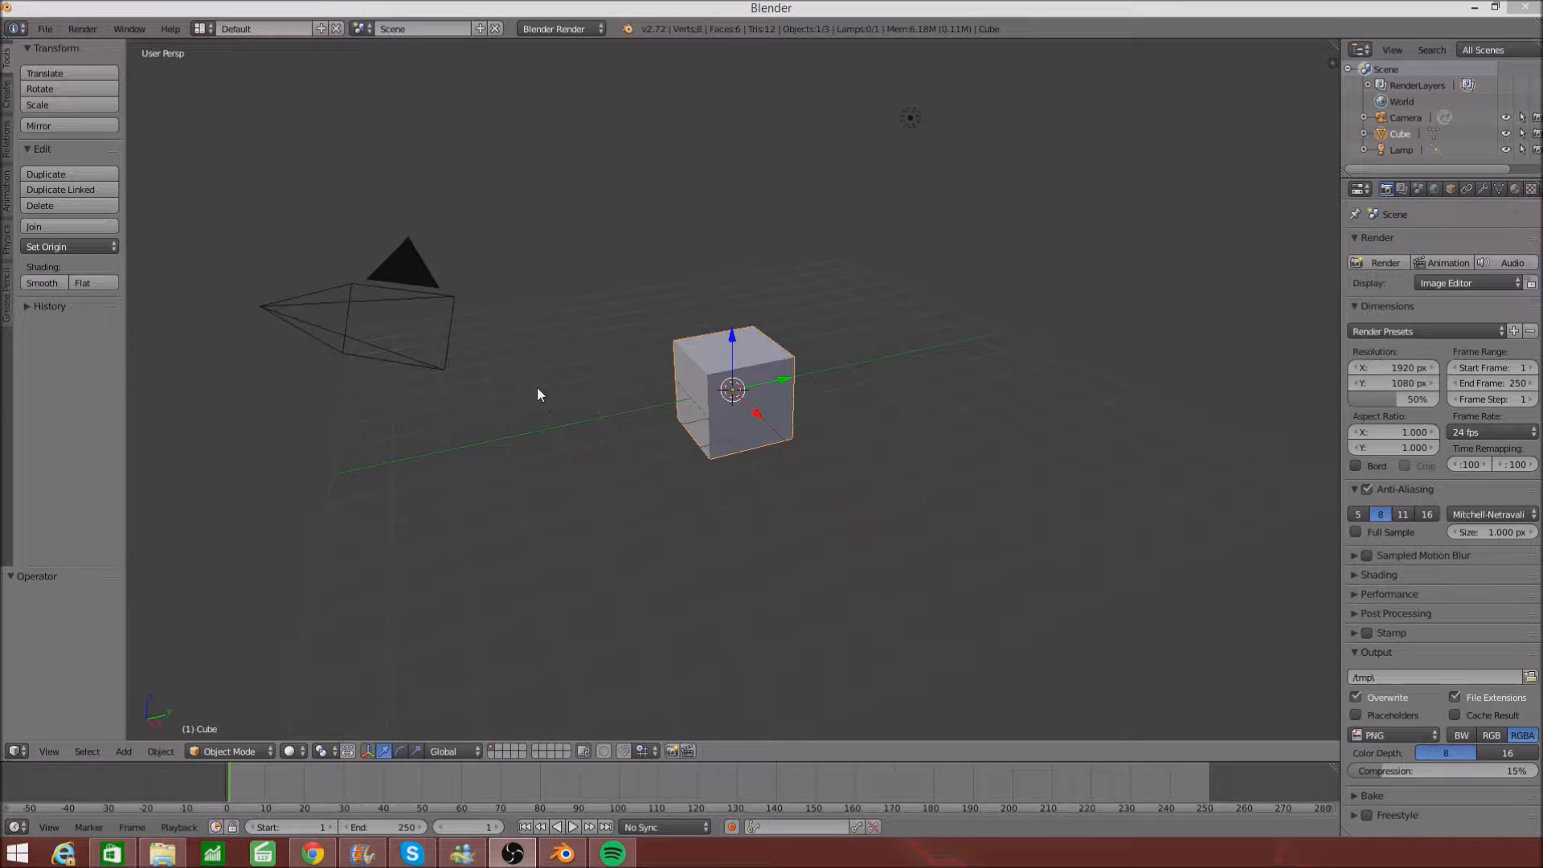
{"action": "right_click", "coordinate": [737, 356]}
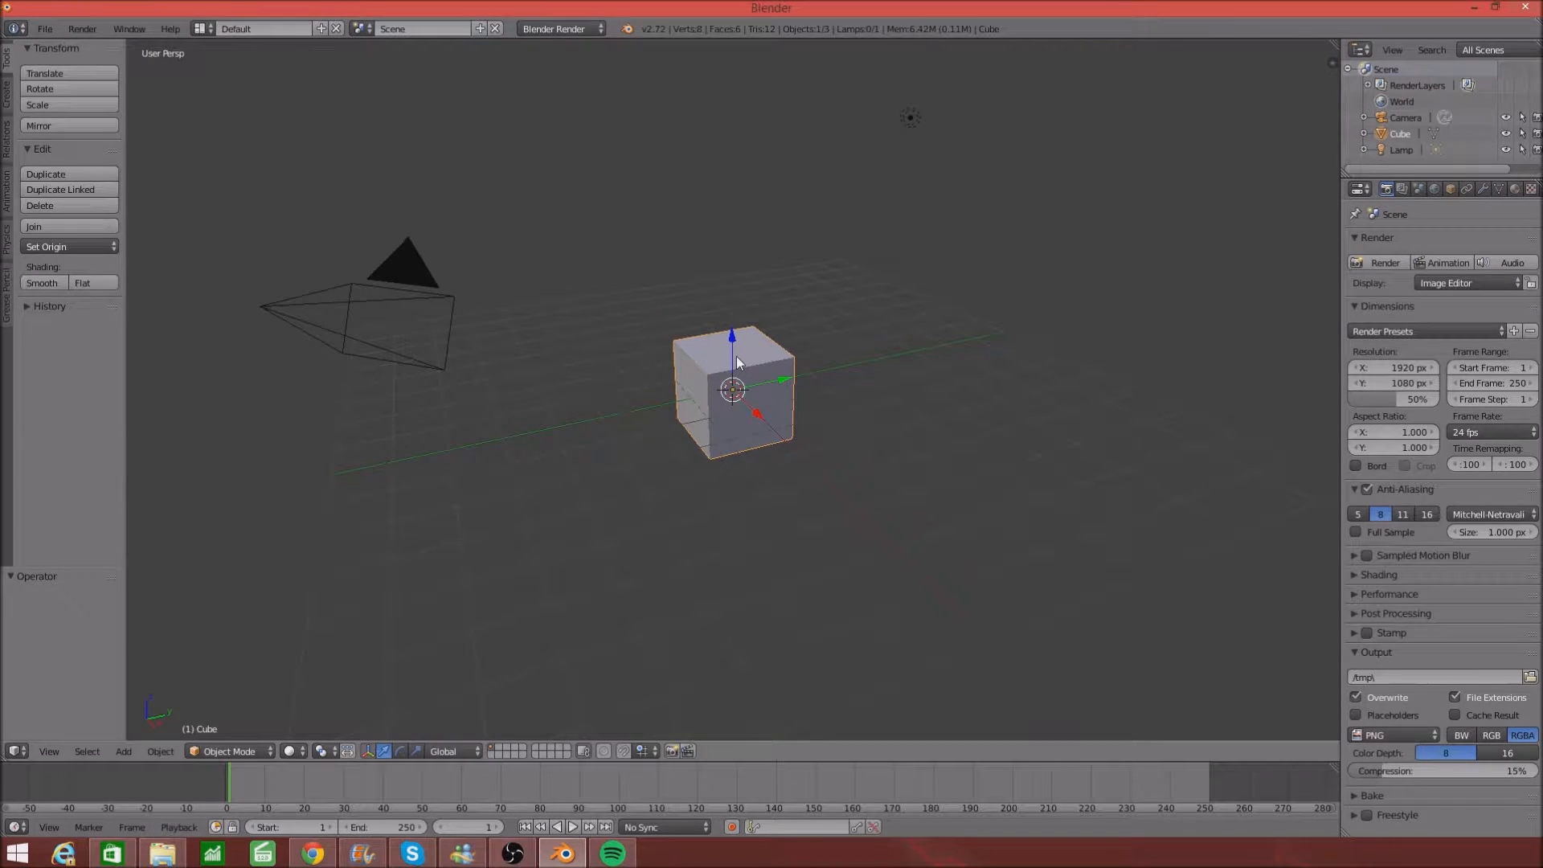
{"action": "key", "text": "x"}
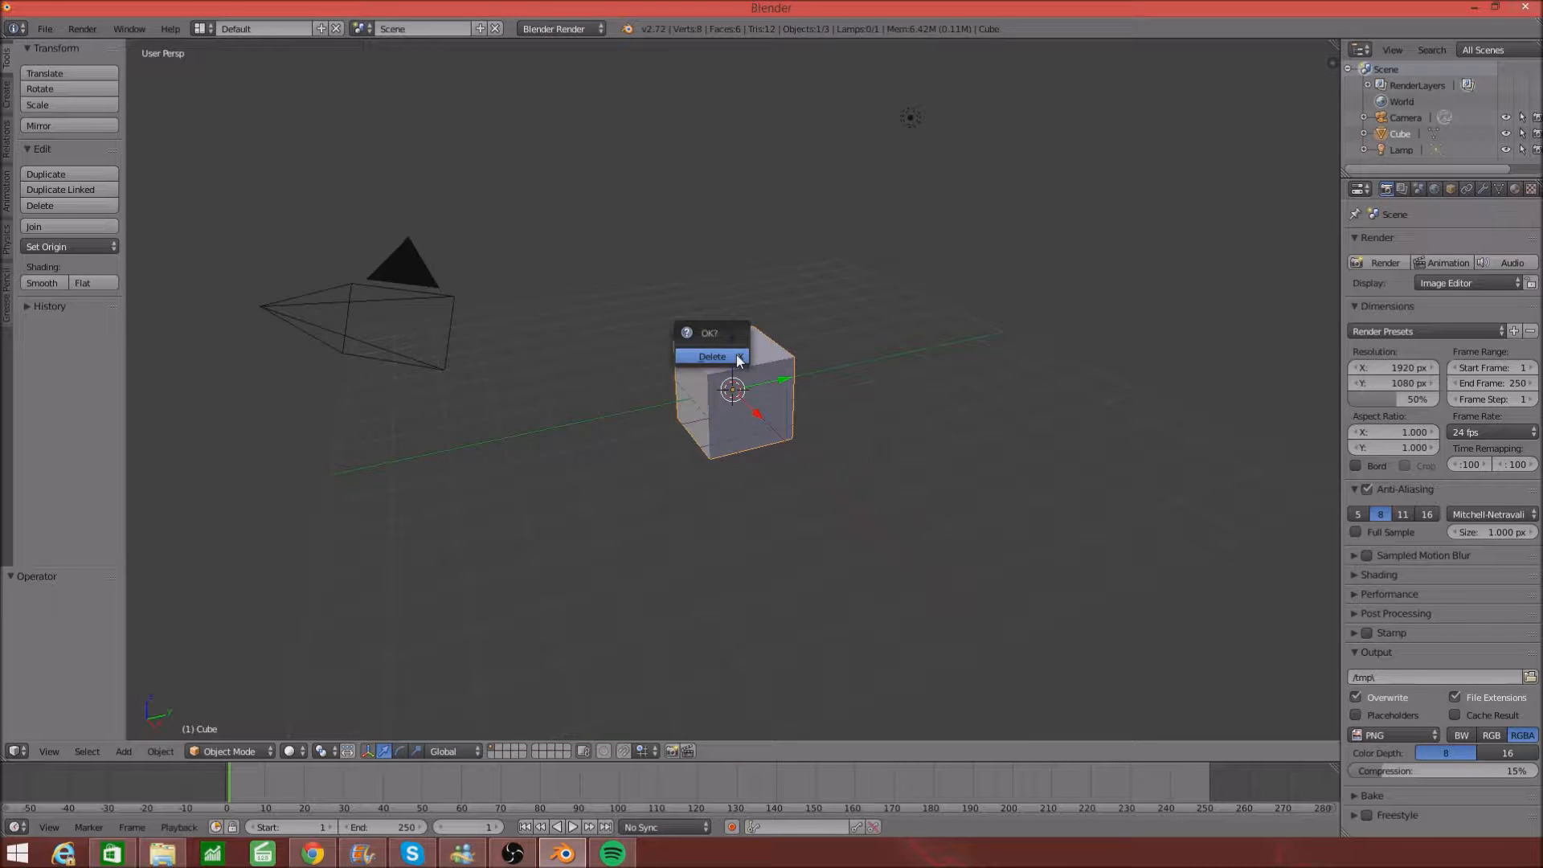
{"action": "left_click", "coordinate": [734, 356]}
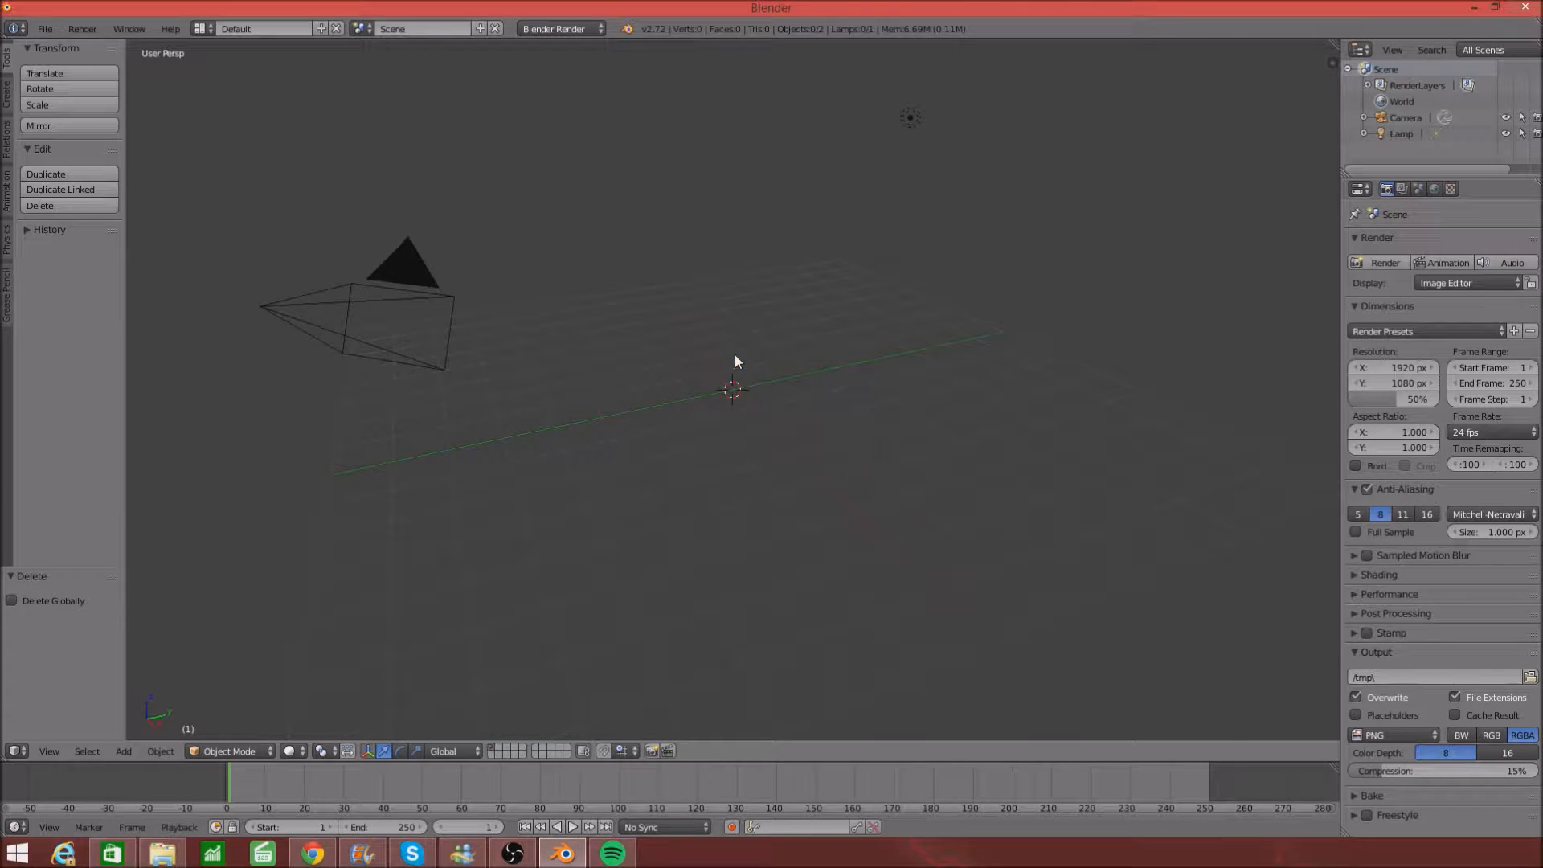
{"action": "right_click", "coordinate": [370, 308]}
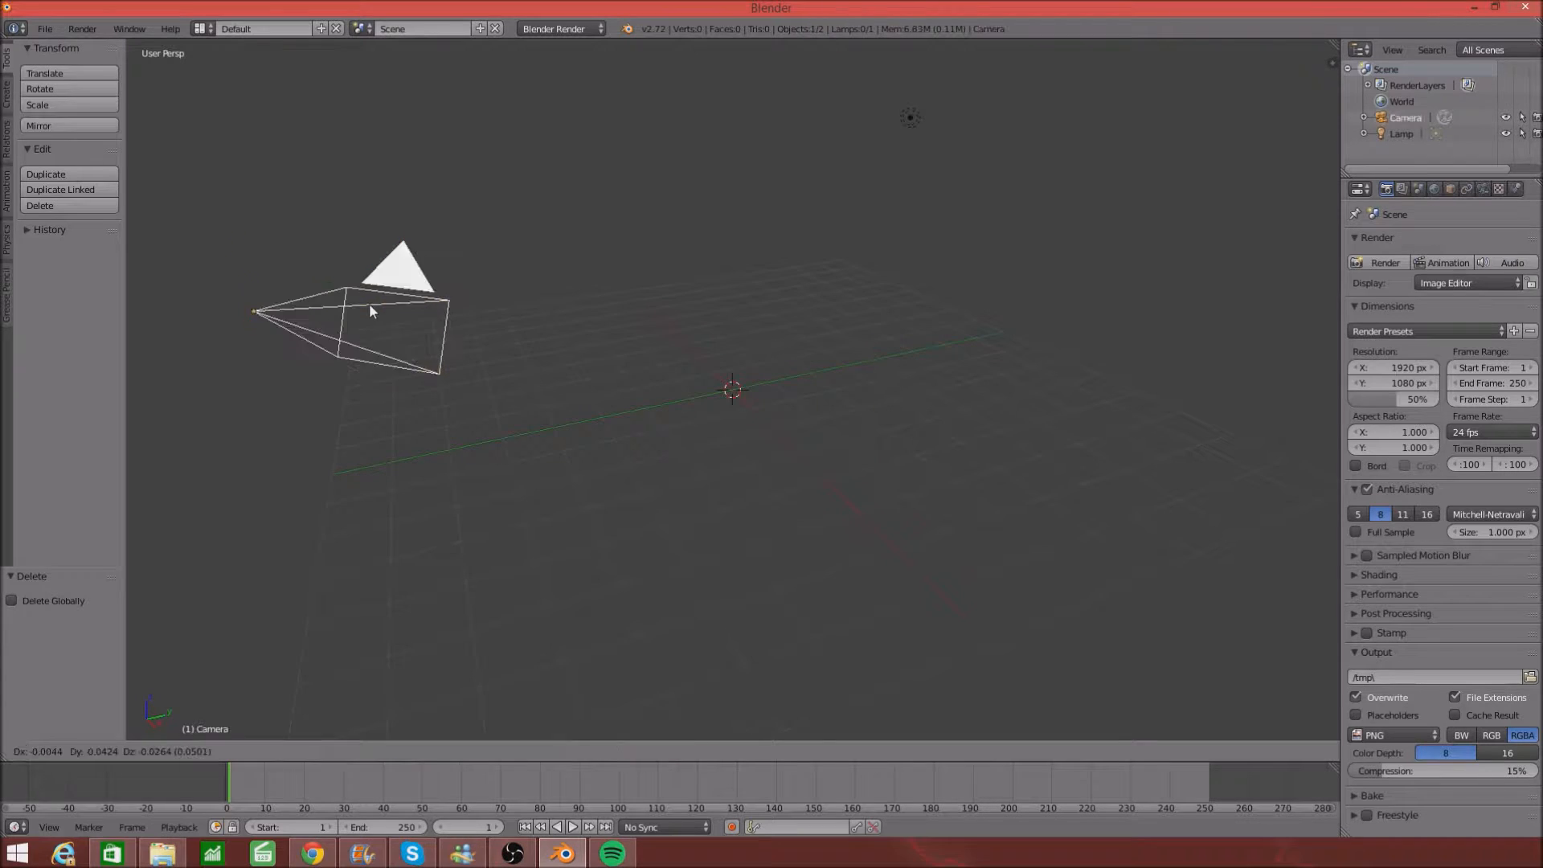
{"action": "key", "text": "x"}
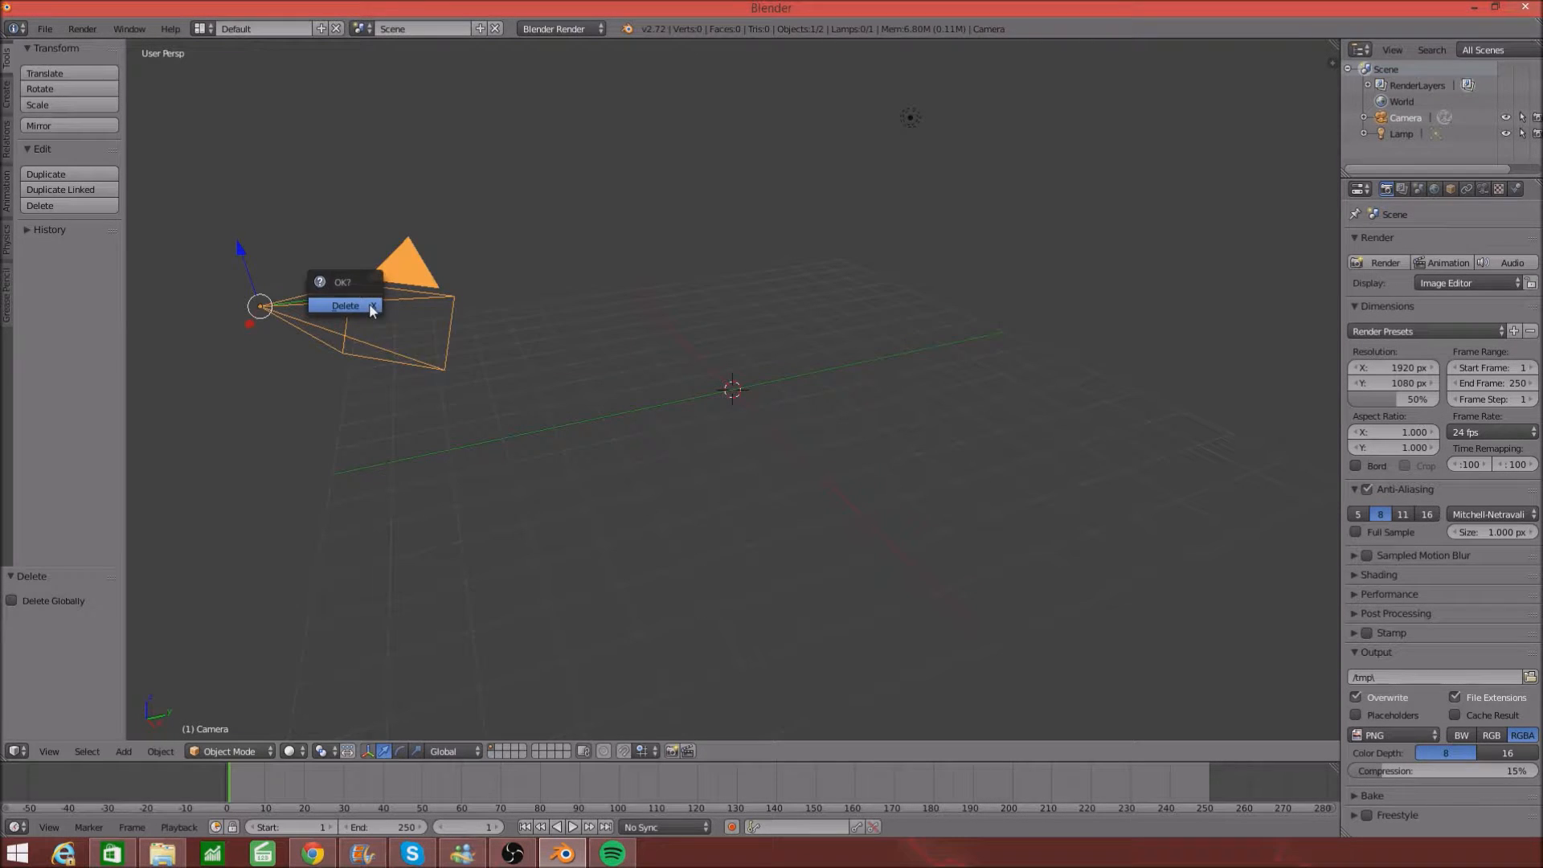
{"action": "left_click", "coordinate": [369, 302]}
{"action": "right_click", "coordinate": [915, 124]}
{"action": "key", "text": "x"}
{"action": "left_click", "coordinate": [915, 123]}
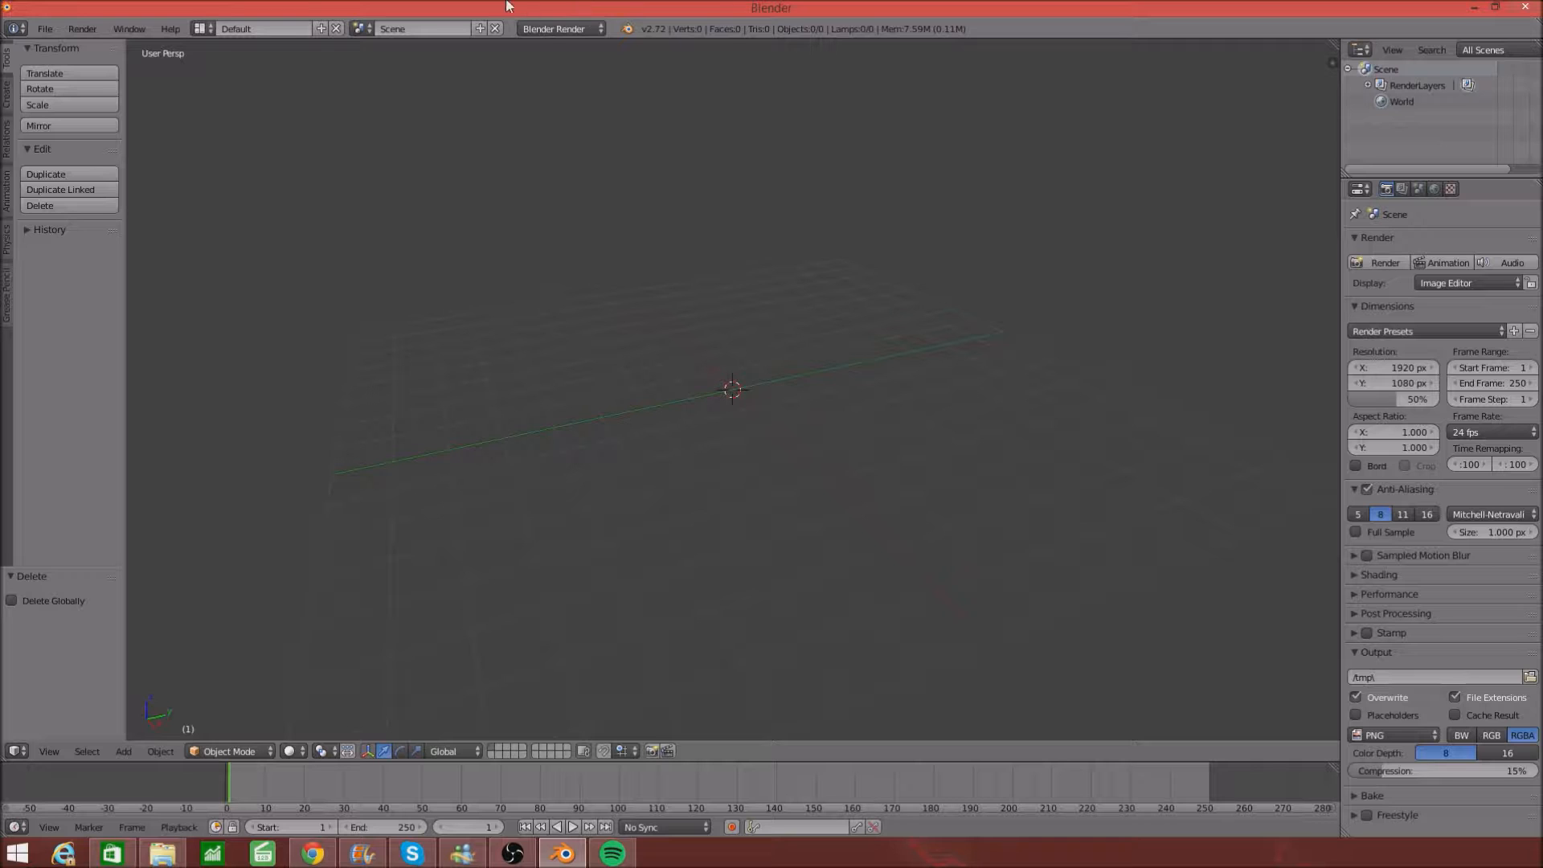
- Zoom out and orbit the empty scene until the floor grid and red and green axes show clearly
{"action": "scroll", "coordinate": [435, 122], "scroll_direction": "down", "scroll_amount": 2}
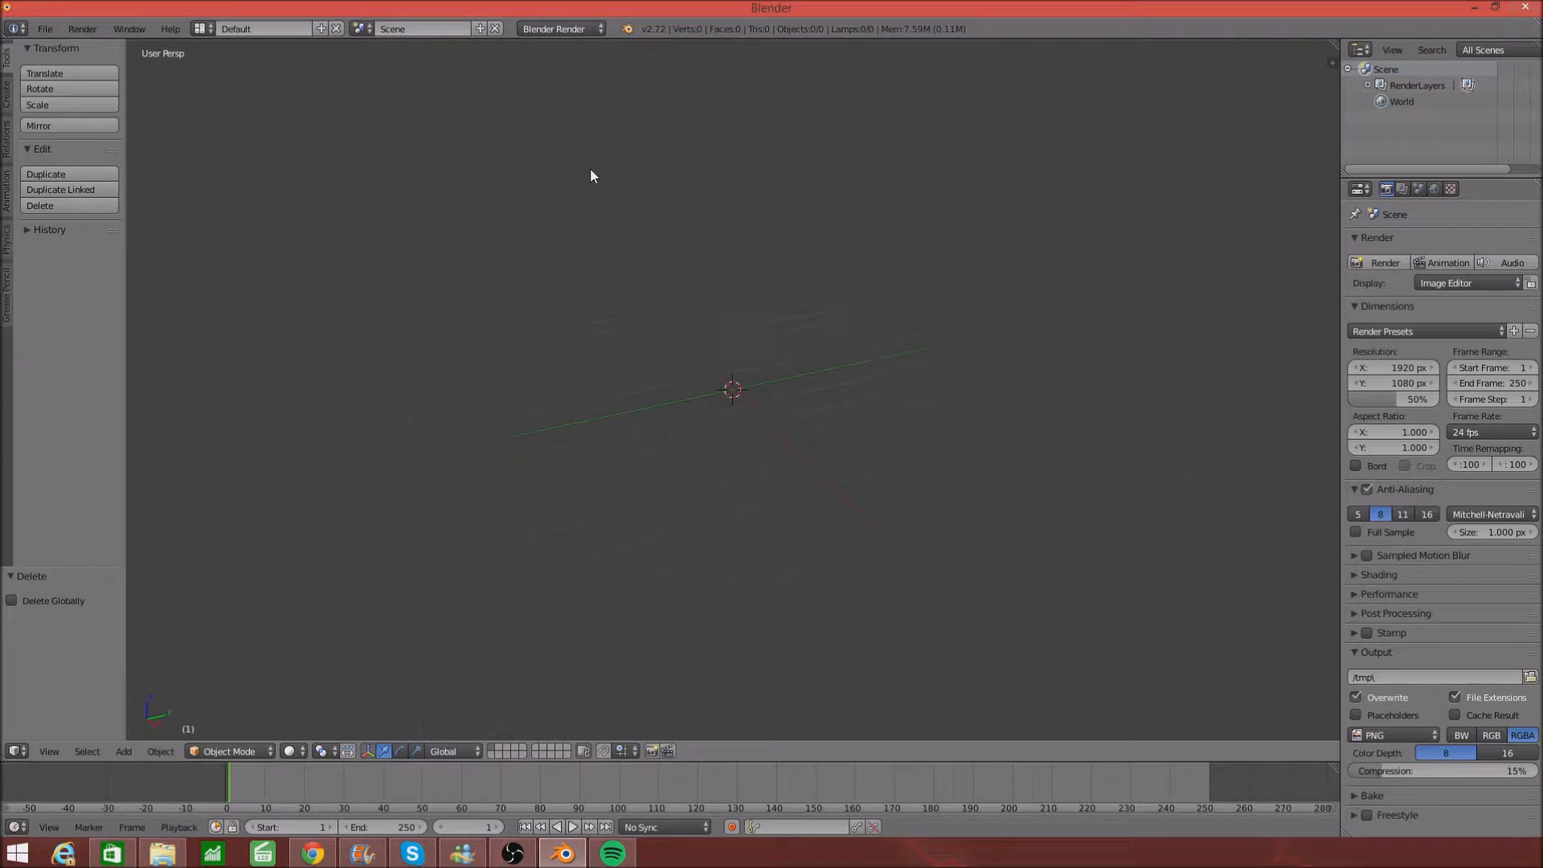
{"action": "middle_click_drag", "start_coordinate": [642, 177], "coordinate": [1080, 138]}
{"action": "middle_click_drag", "start_coordinate": [1235, 234], "coordinate": [740, 292]}
{"action": "mouse_move", "coordinate": [683, 252]}
{"action": "middle_mouse_down"}
{"action": "mouse_move", "coordinate": [692, 241]}
{"action": "mouse_move", "coordinate": [675, 233]}
{"action": "middle_mouse_up"}
{"action": "middle_click_drag", "start_coordinate": [733, 301], "coordinate": [770, 304]}
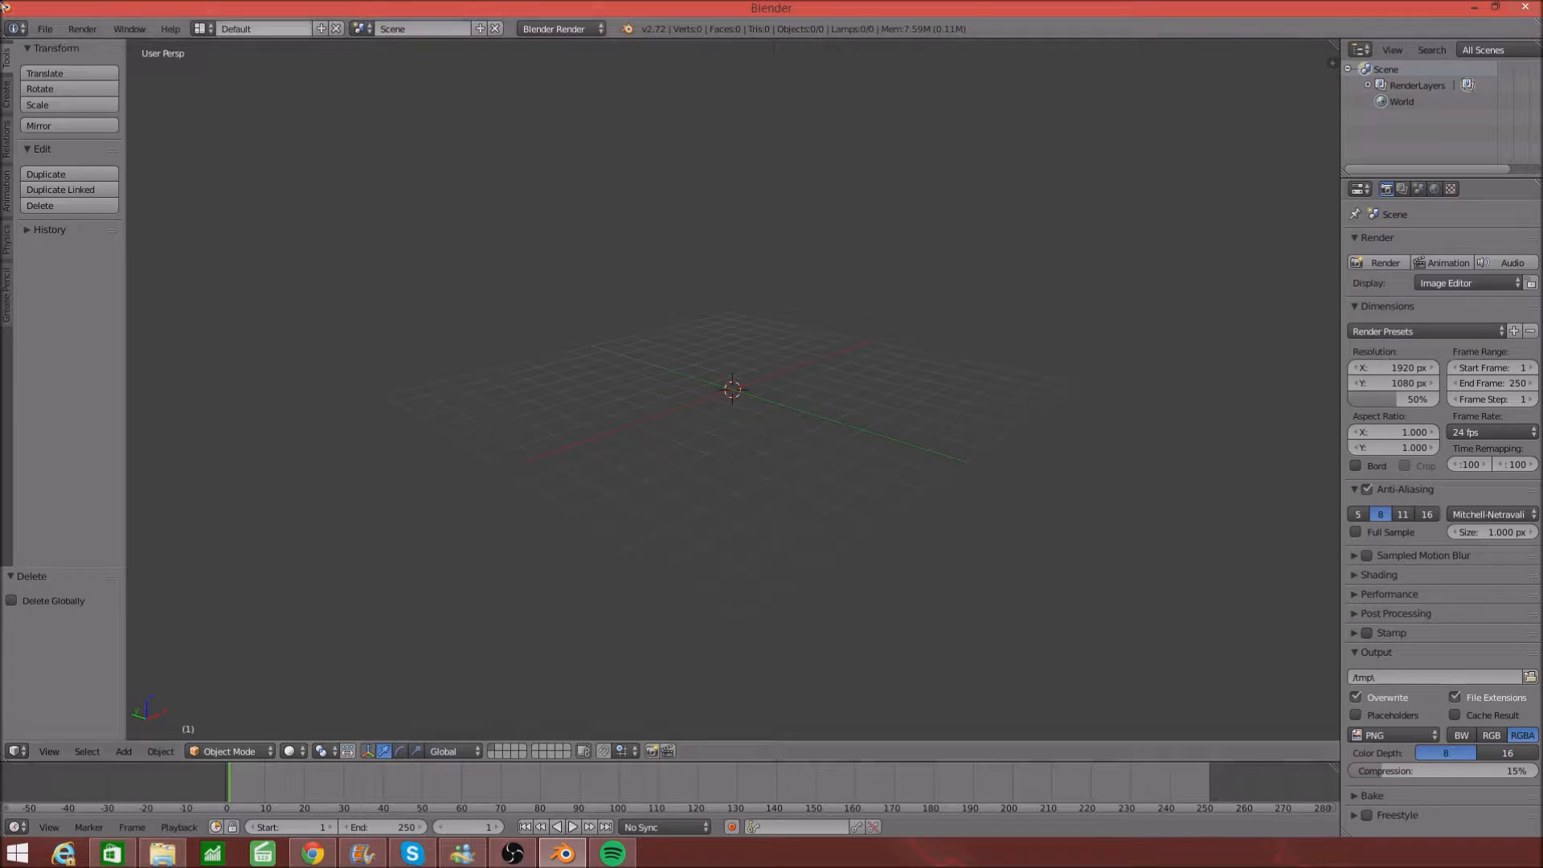
{"action": "left_click", "coordinate": [49, 29]}
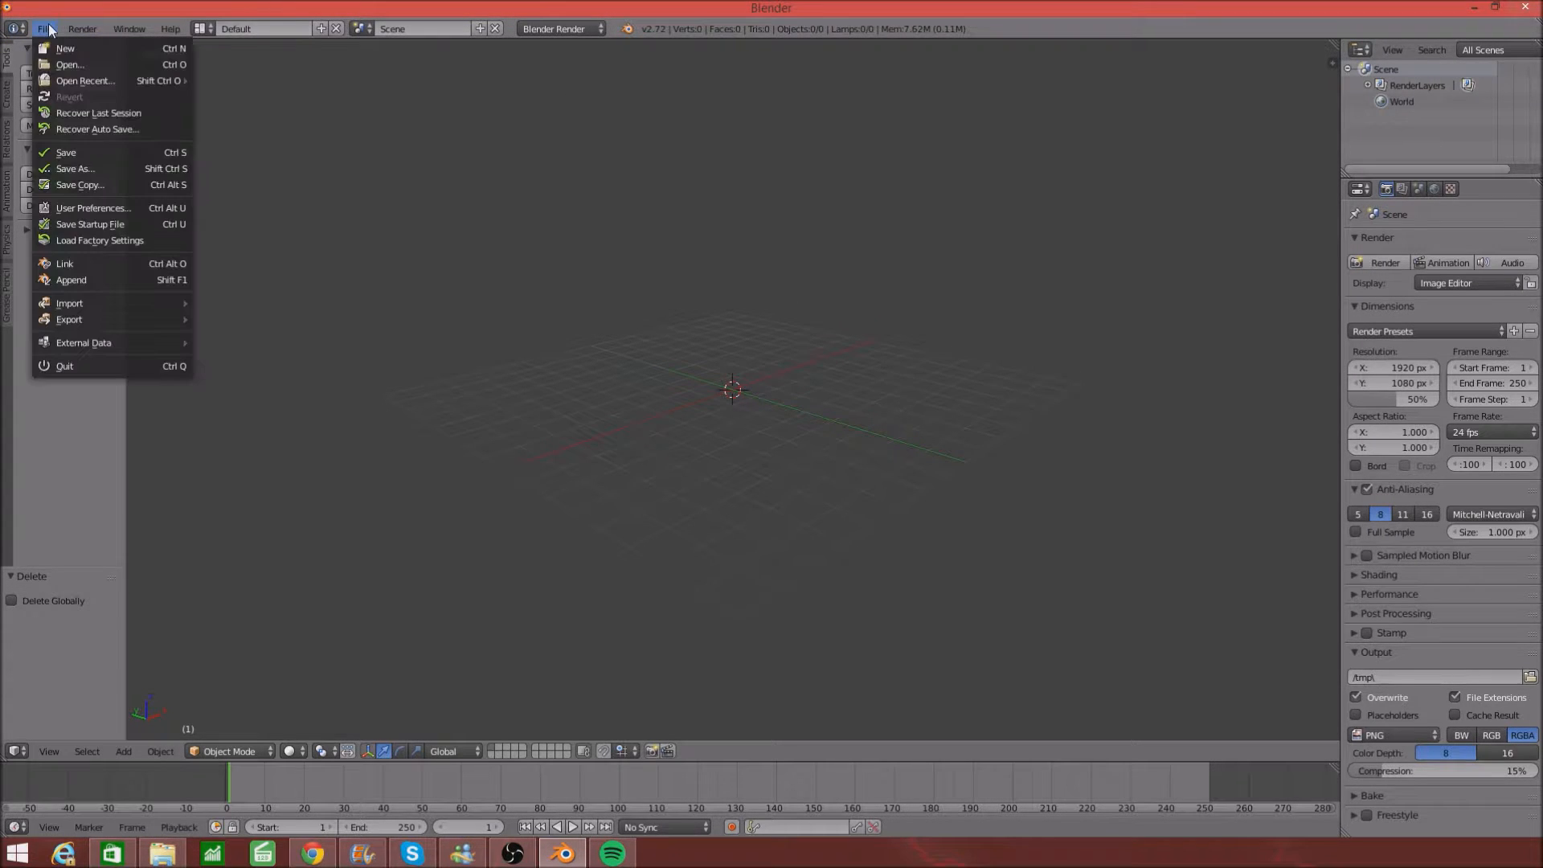
{"action": "left_click", "coordinate": [142, 206]}
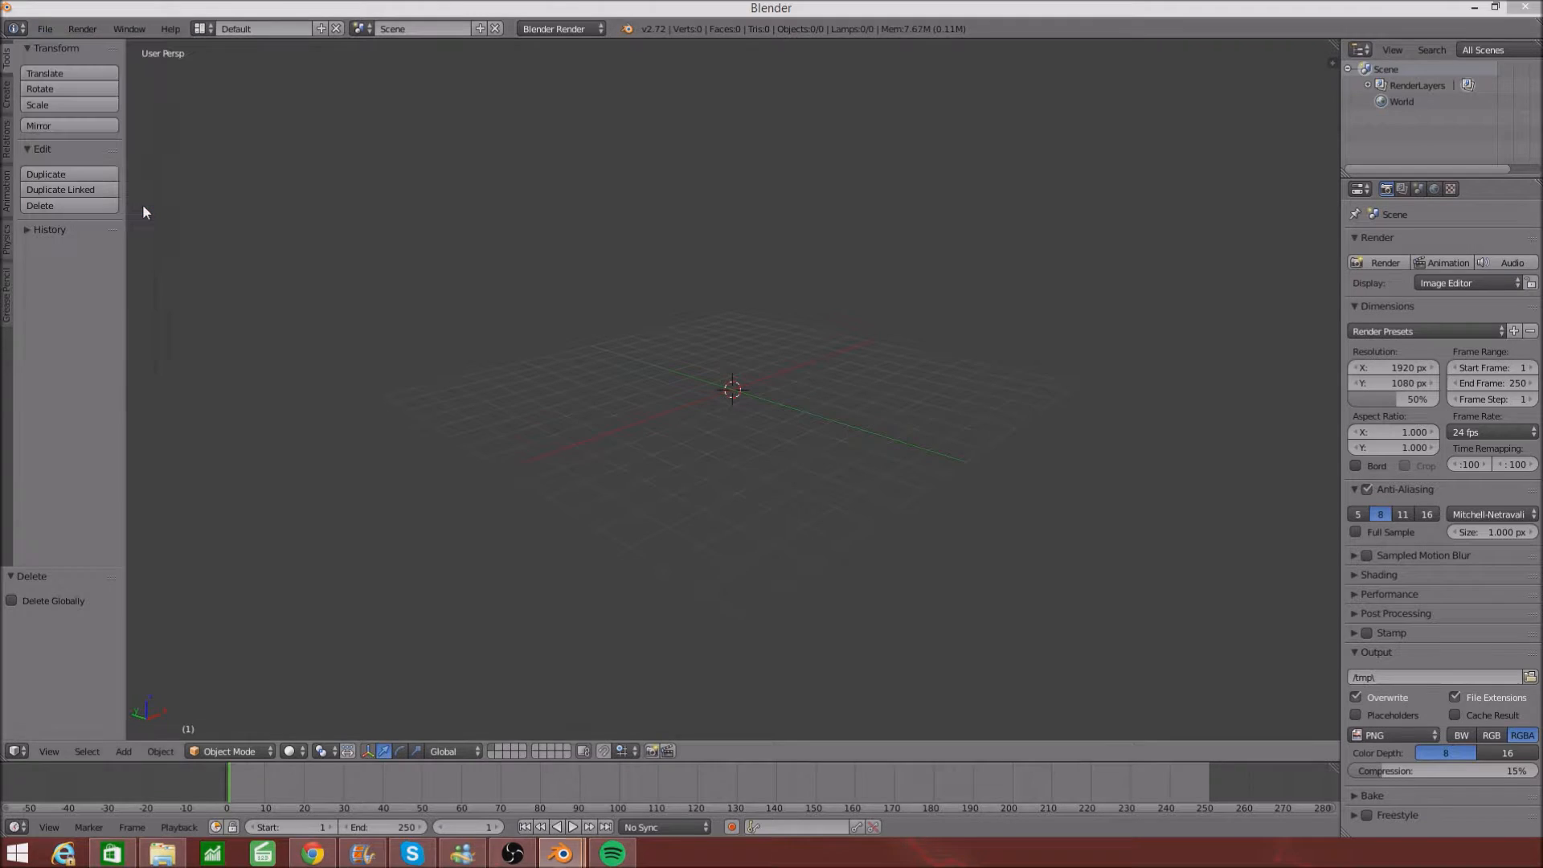
{"action": "left_click", "coordinate": [45, 29]}
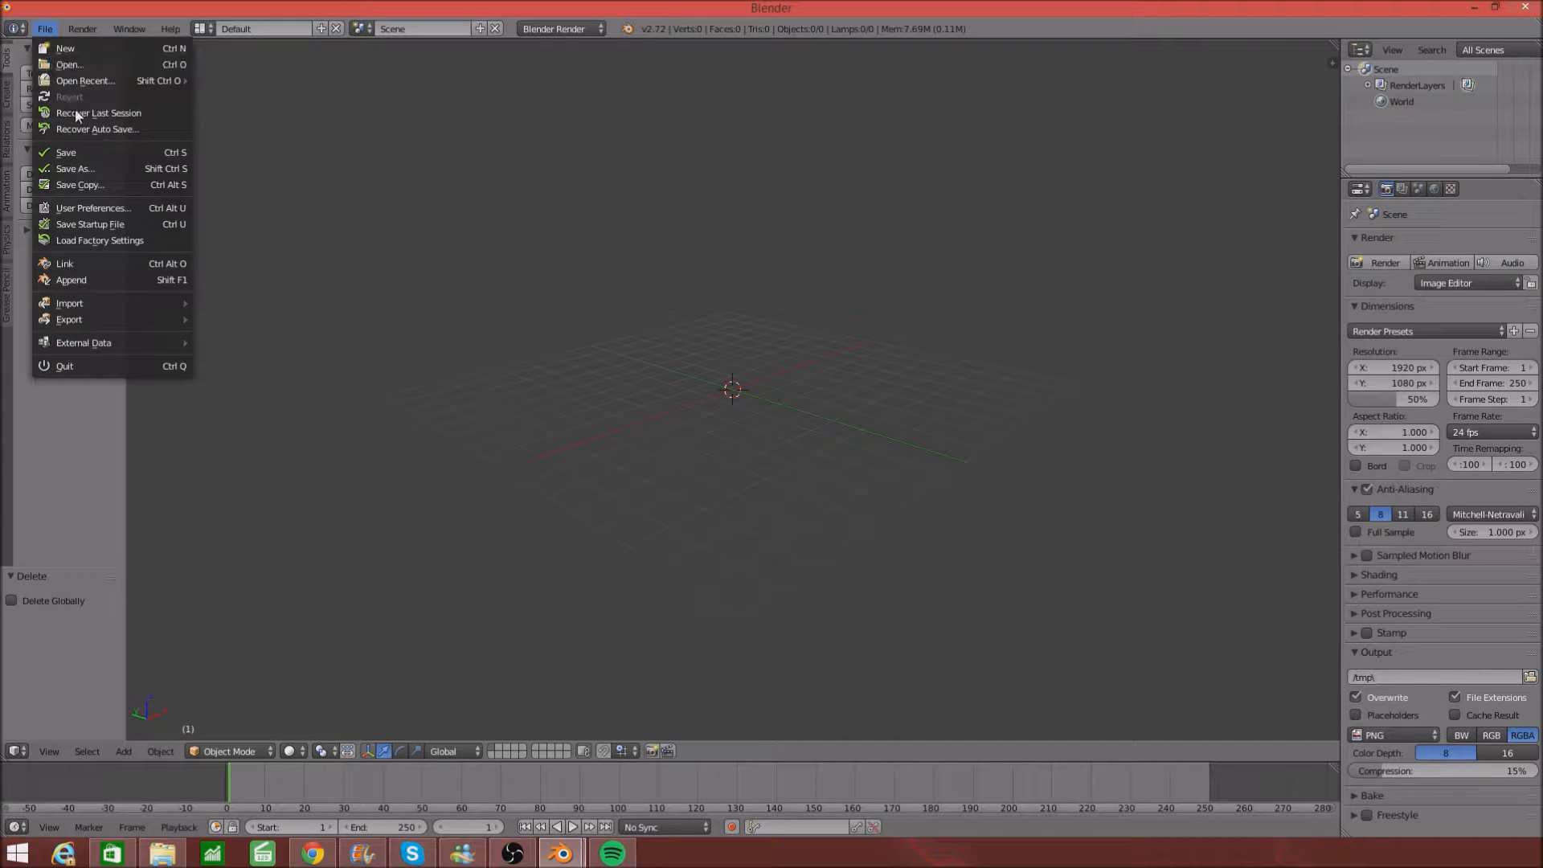
{"action": "left_click", "coordinate": [105, 209]}
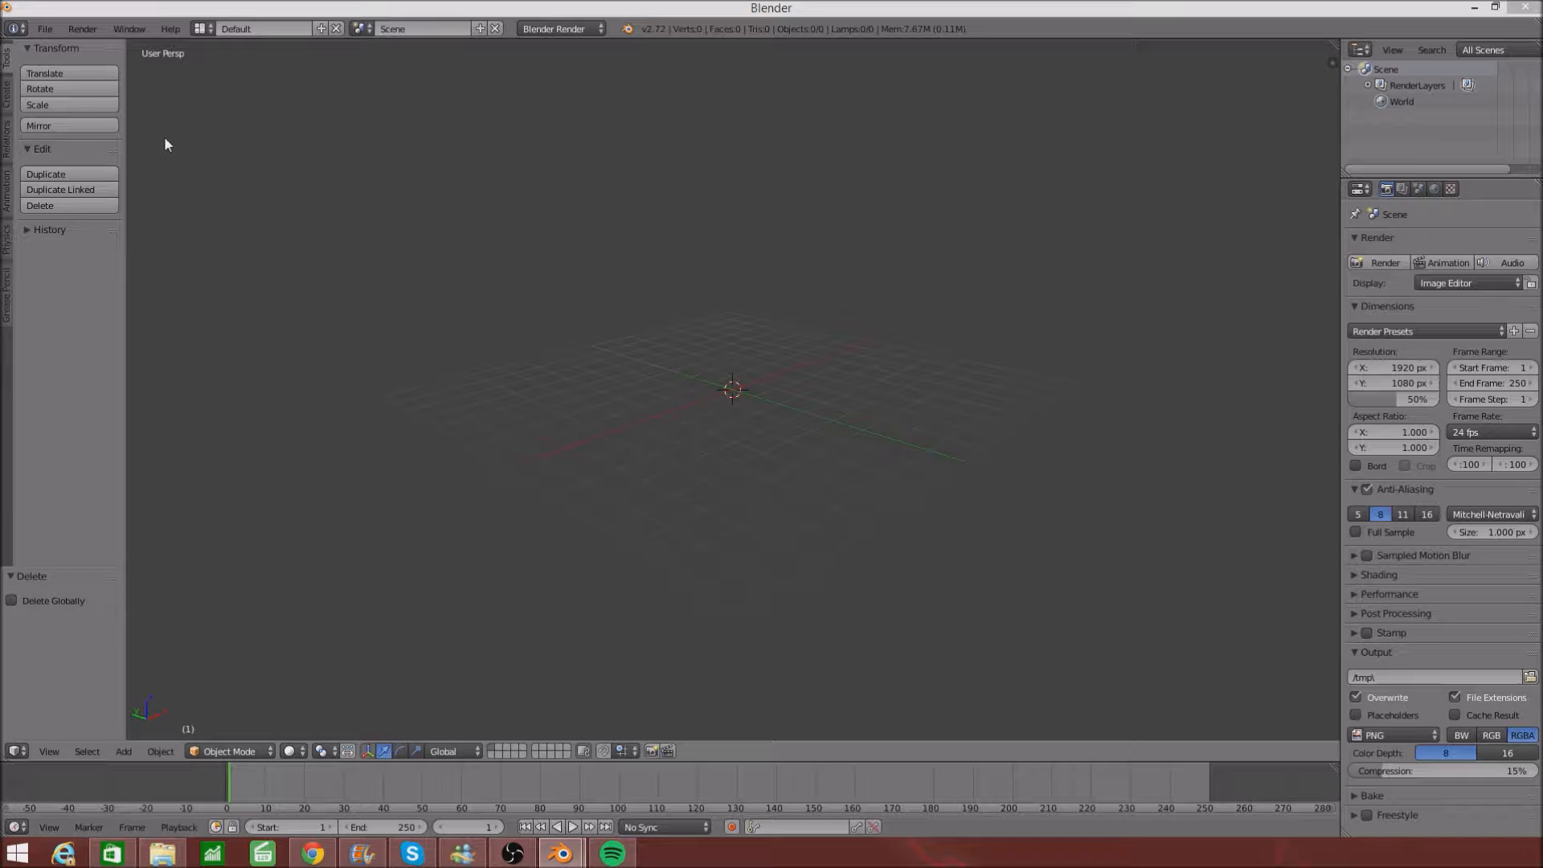
{"action": "left_click", "coordinate": [45, 29]}
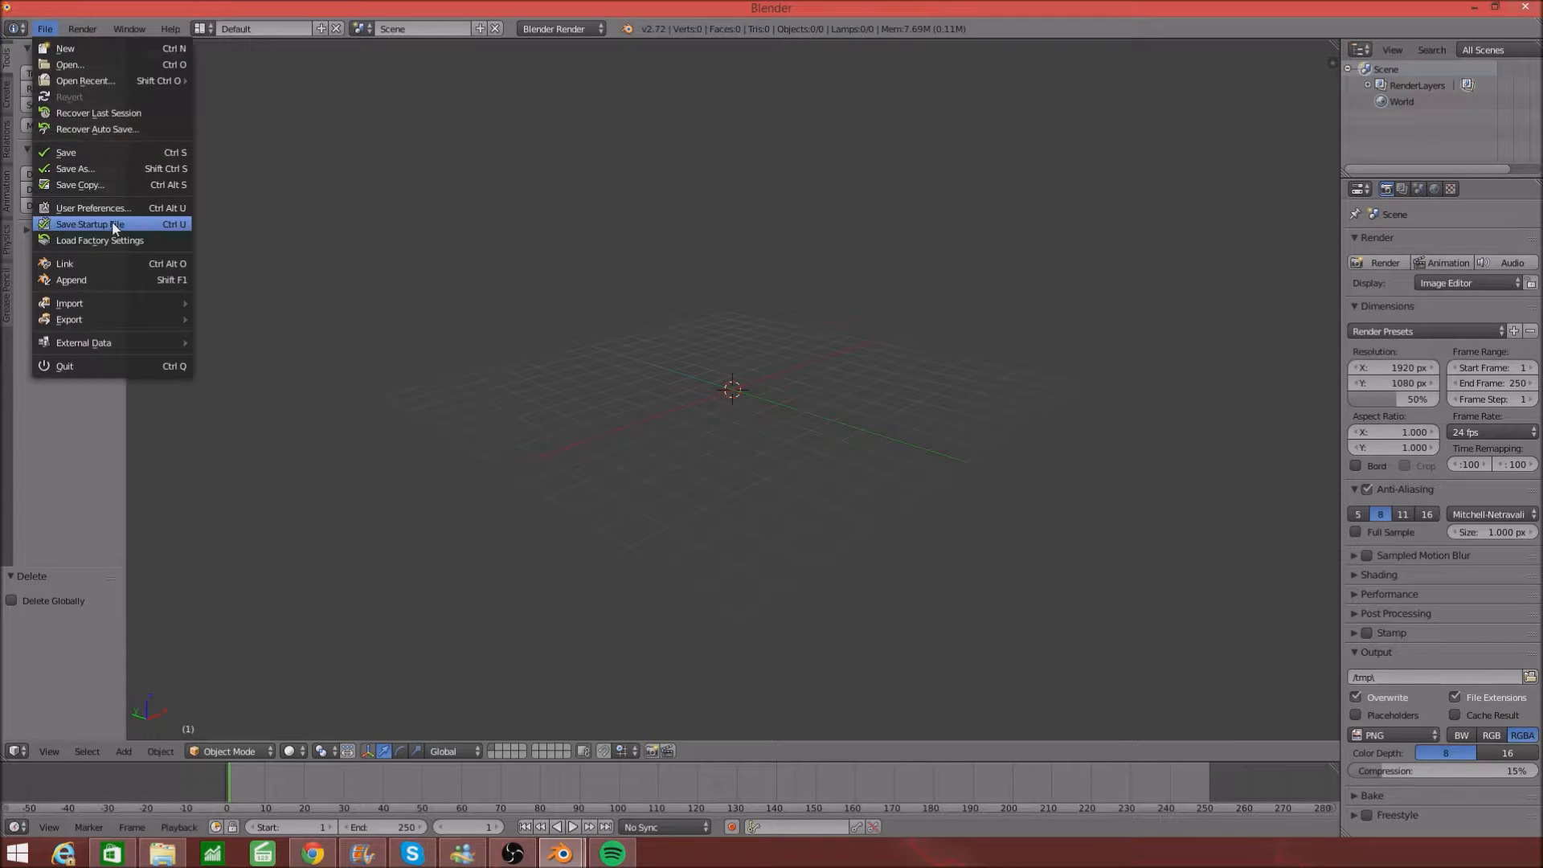
{"action": "left_click", "coordinate": [138, 209]}
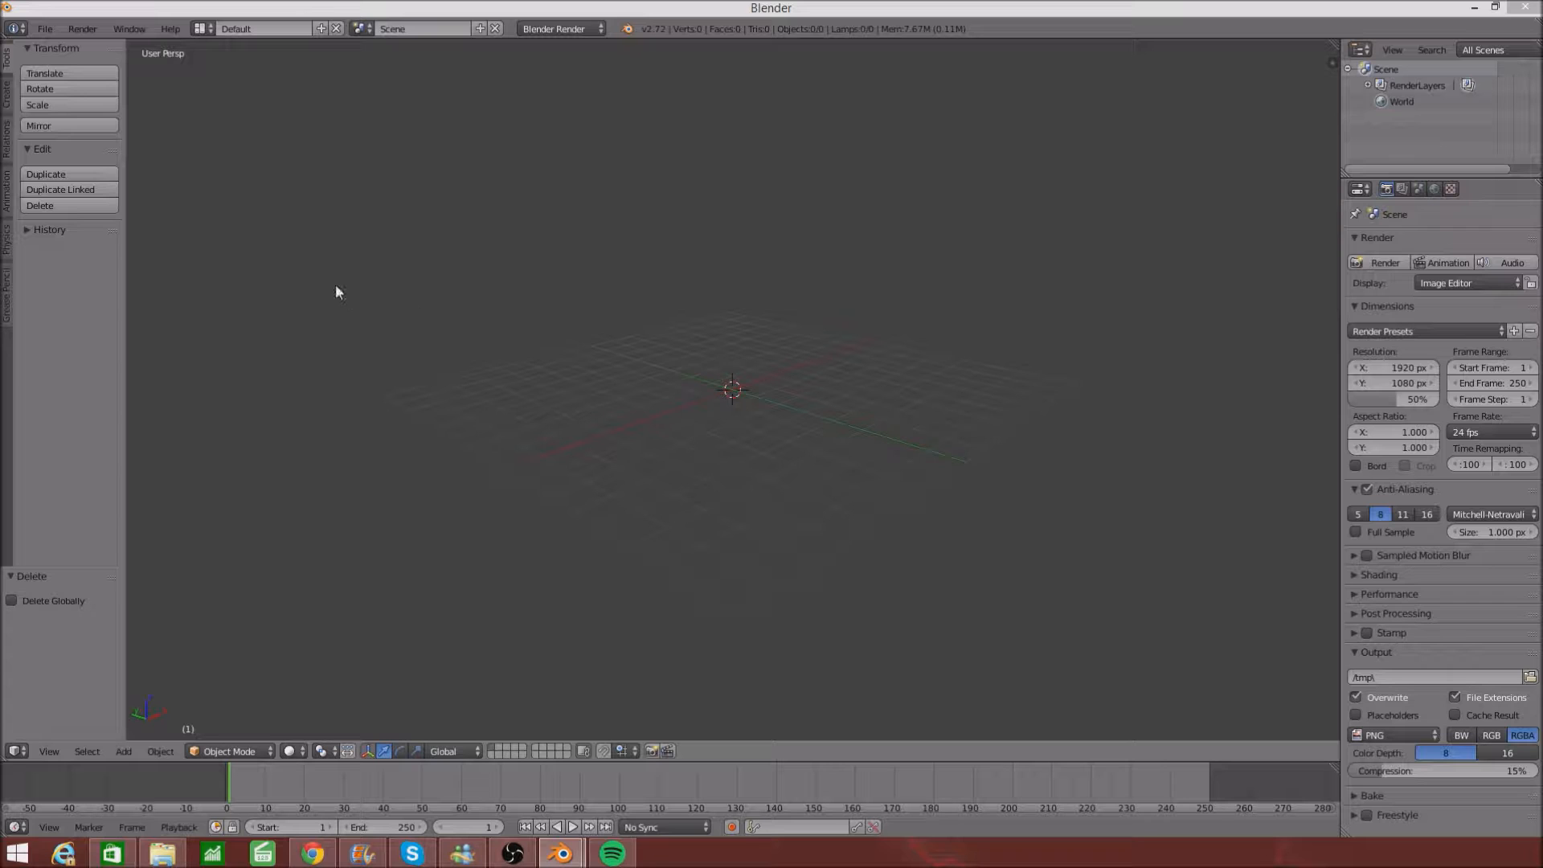
- Insert a Text object at the origin and rotate it 90° about X so it stands upright
{"action": "right_click", "coordinate": [749, 382]}
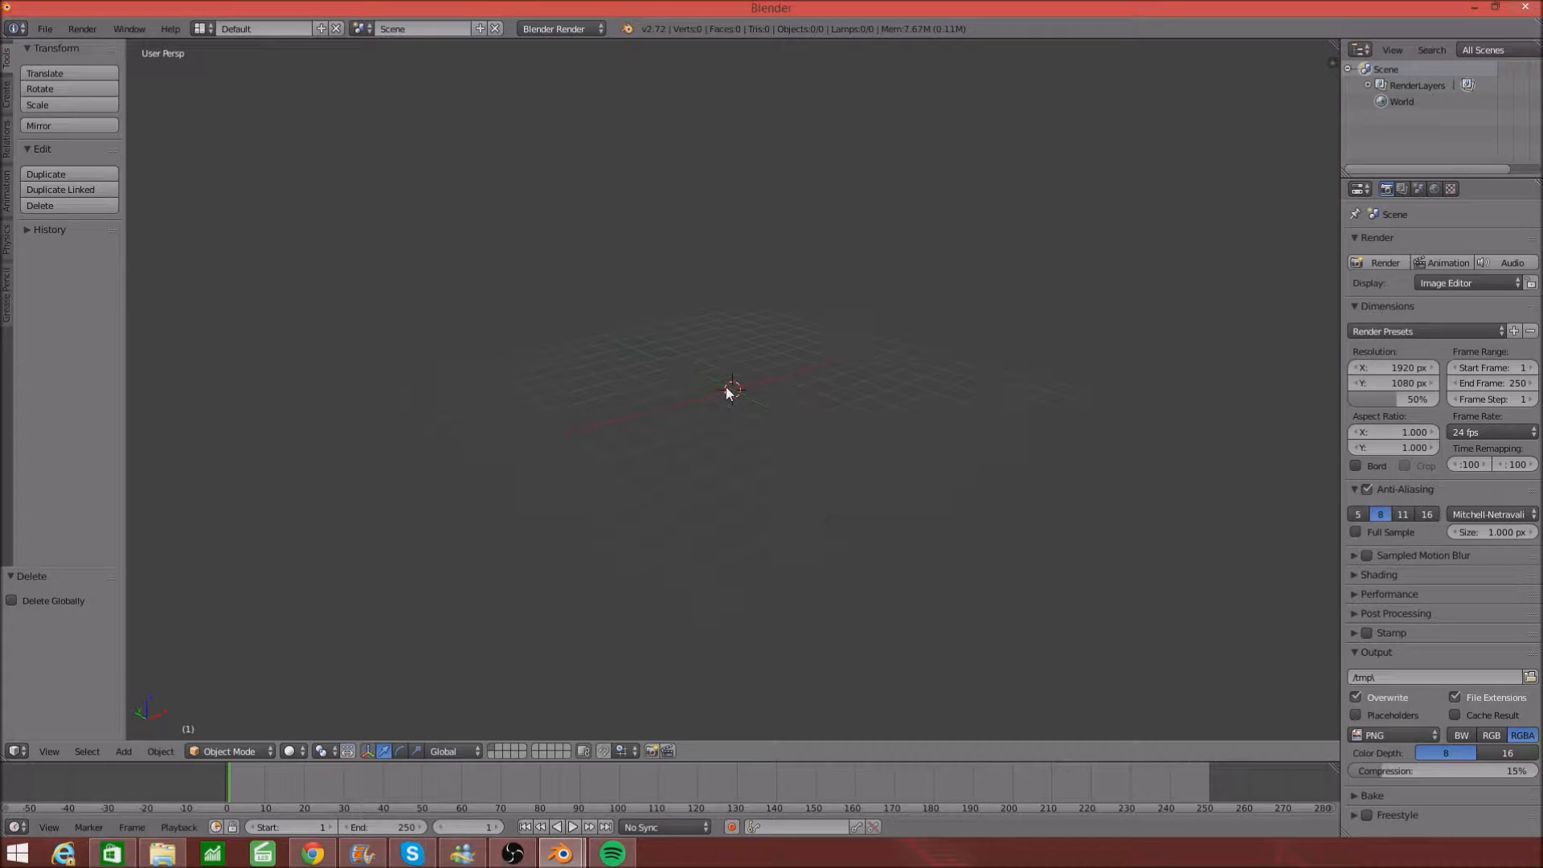
{"action": "middle_click_drag", "start_coordinate": [726, 386], "coordinate": [737, 380]}
{"action": "key", "text": "shift+a"}
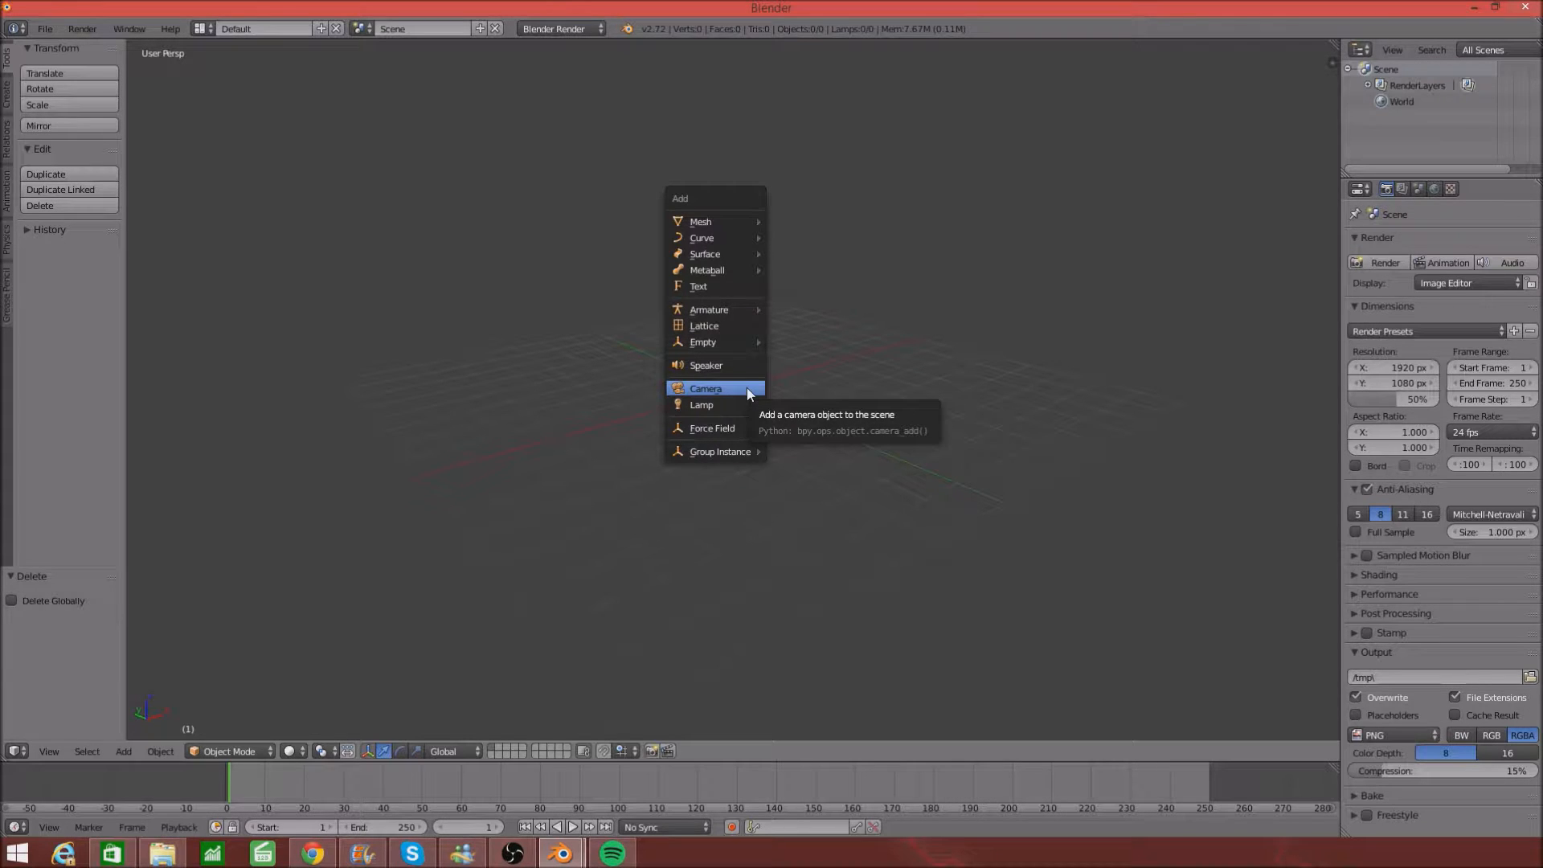
{"action": "left_click", "coordinate": [711, 287]}
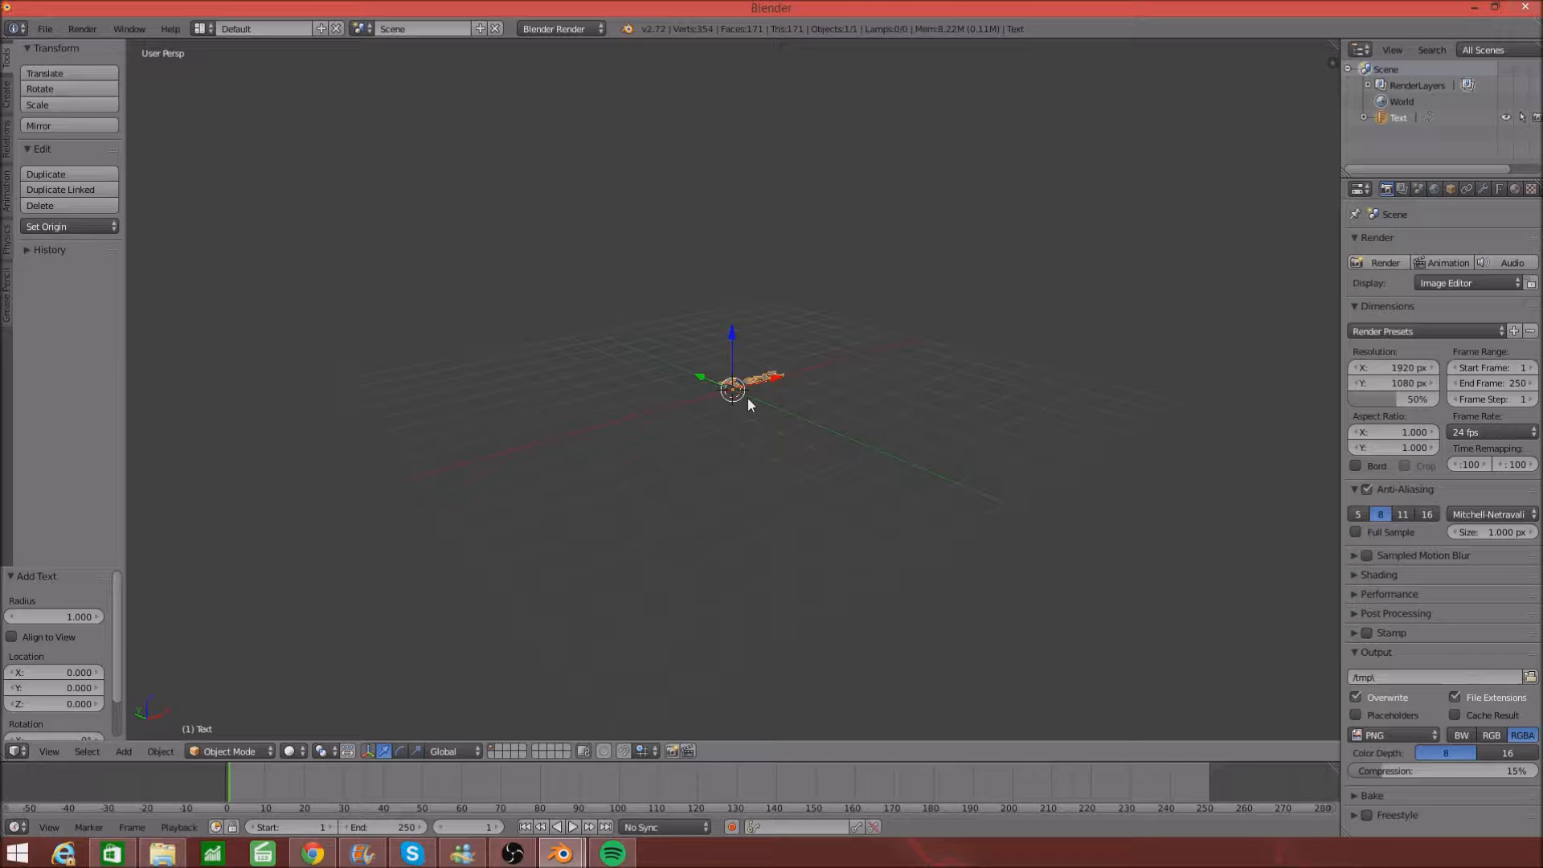
{"action": "key", "text": "r"}
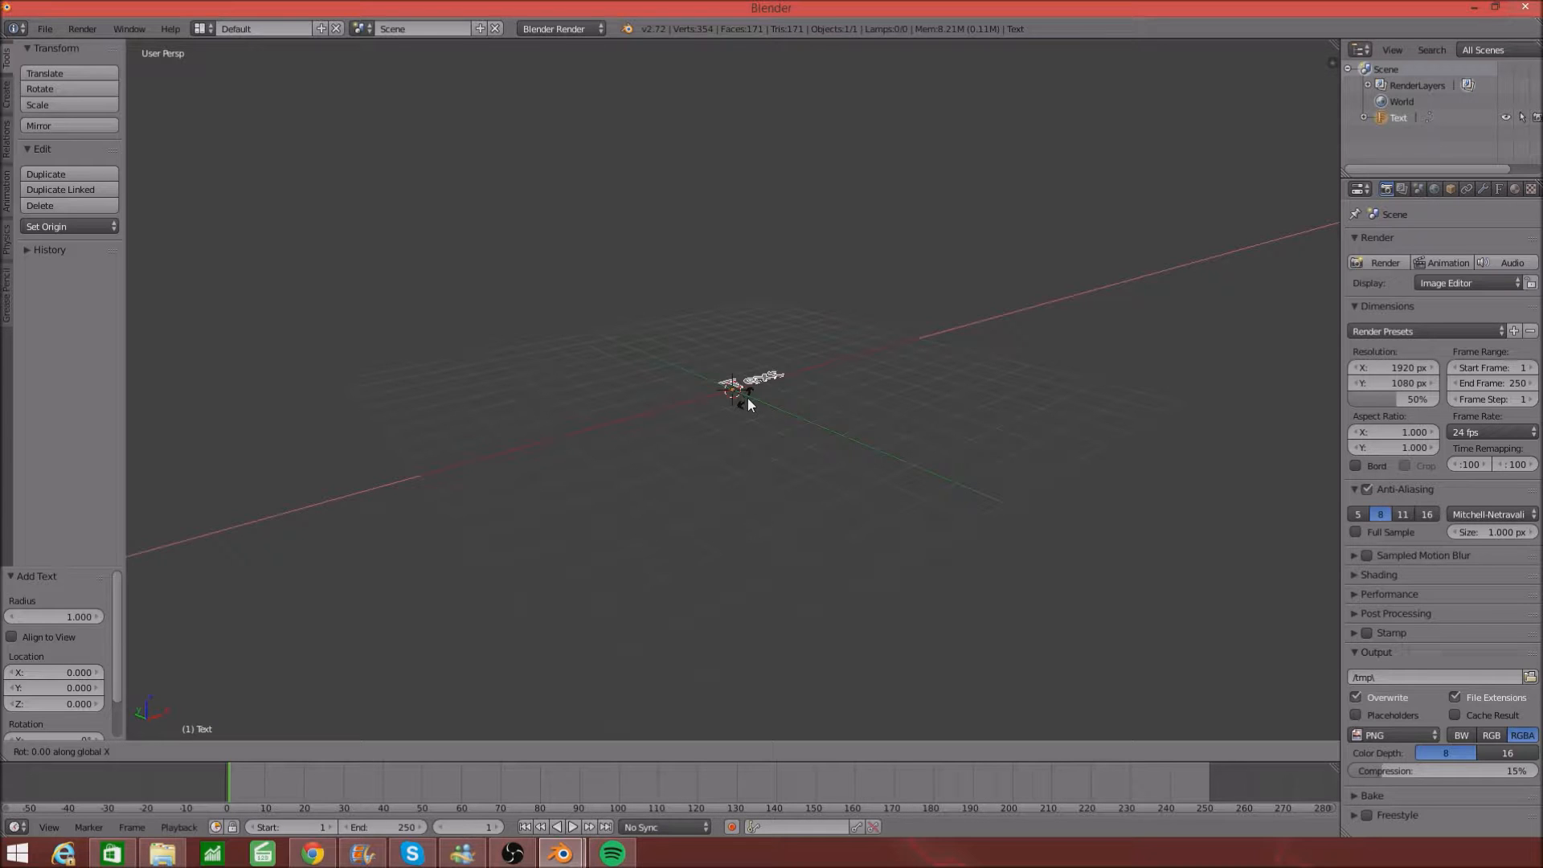
{"action": "type", "text": "90"}
{"action": "key", "text": "Return"}
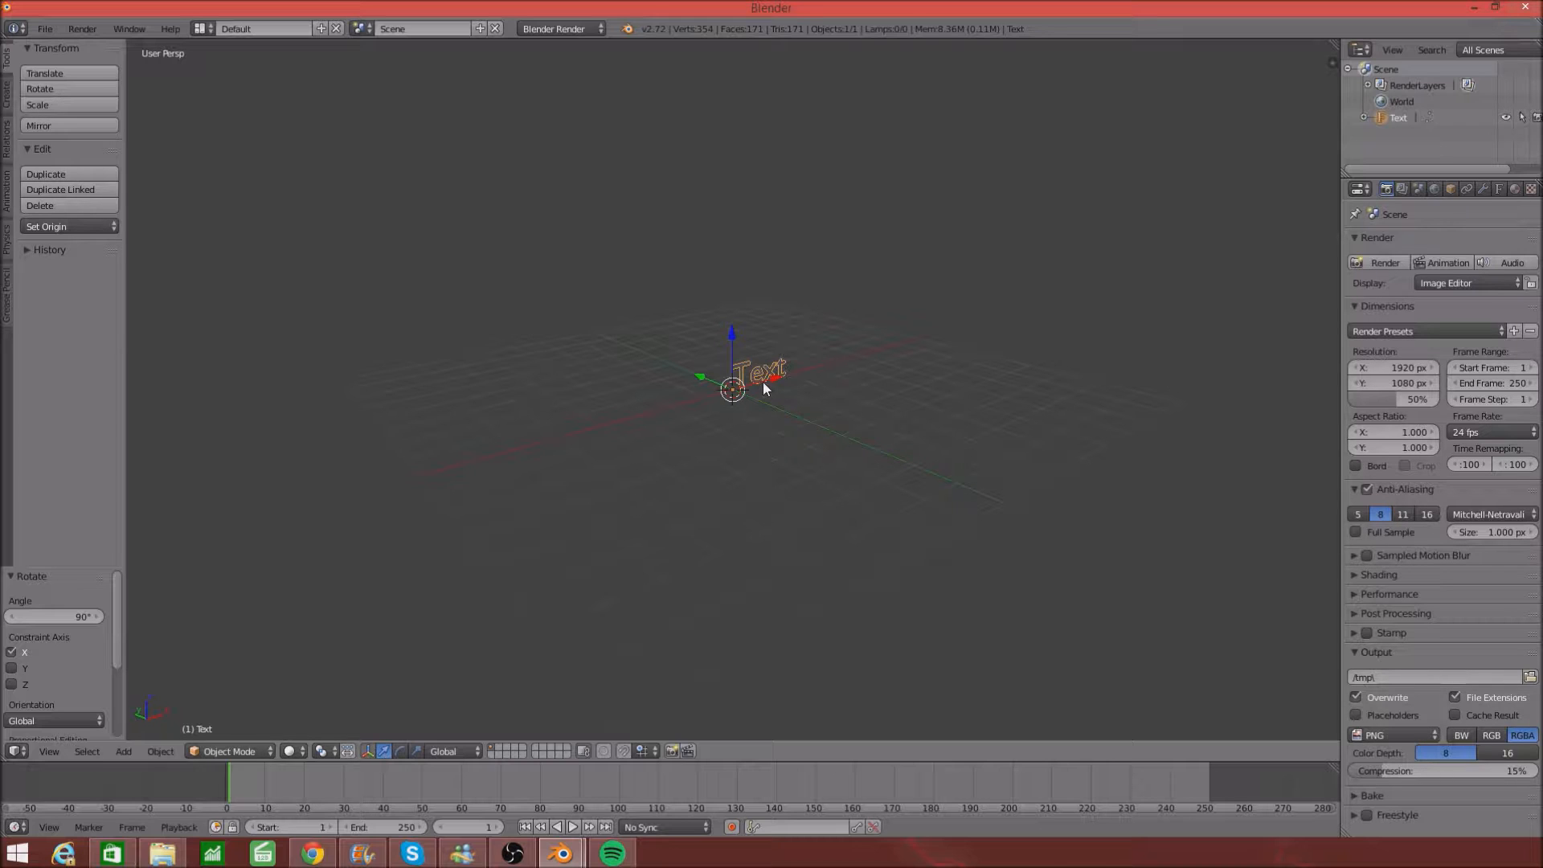
- Replace the default word 'Text' with 'KILLERTHEGAMER' in Edit Mode
{"action": "key", "text": "Tab"}
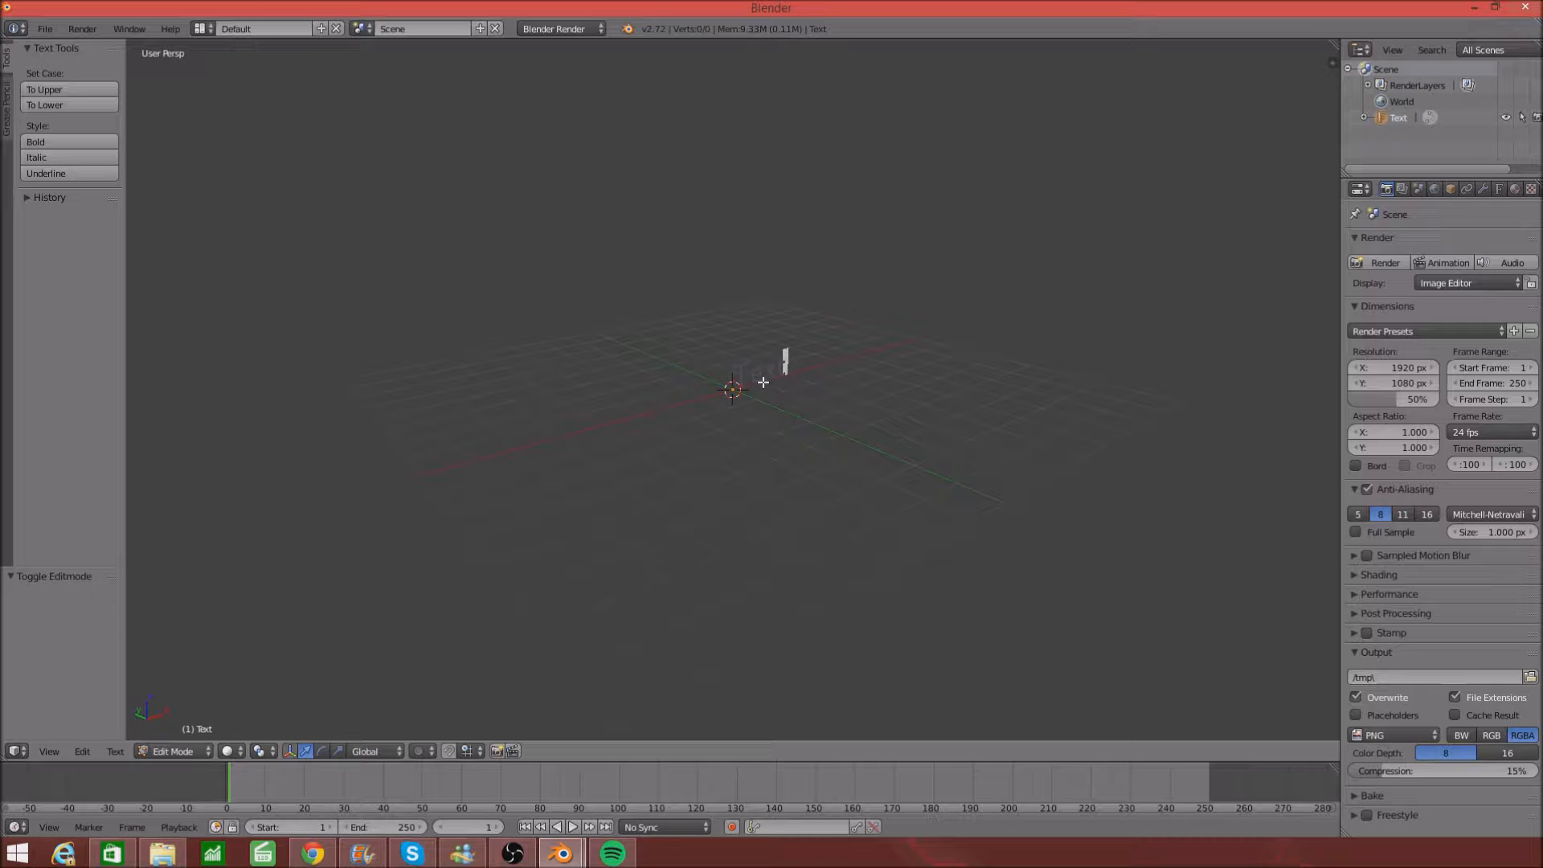
{"action": "key", "text": "BackSpace"}
{"action": "key", "text": "BackSpace"}
{"action": "key", "text": "BackSpace"}
{"action": "key", "text": "BackSpace"}
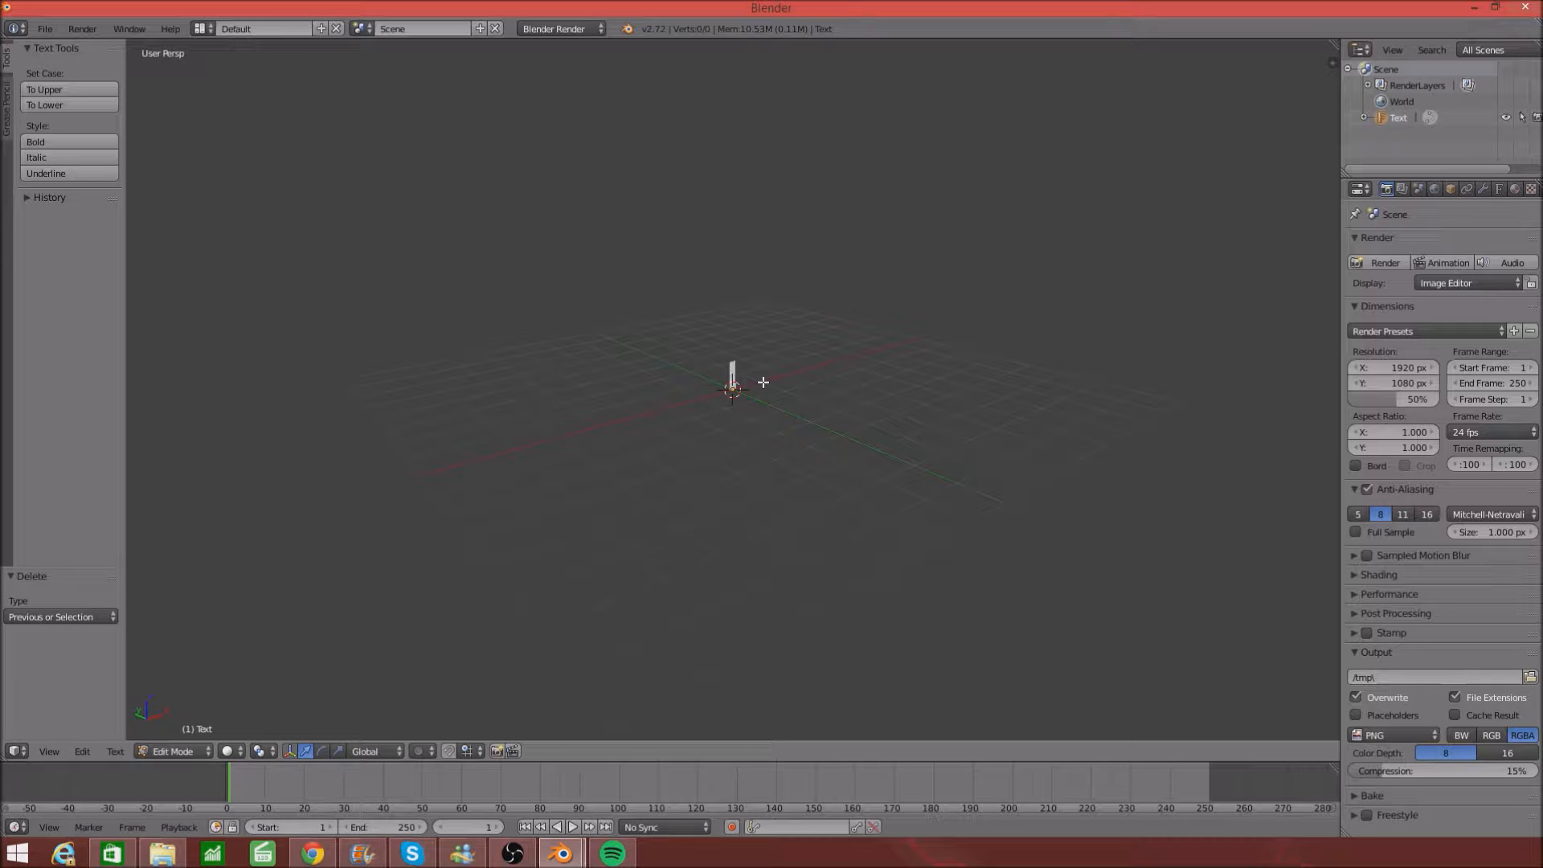
{"action": "type", "text": "K"}
{"action": "type", "text": "ILLERTHE"}
{"action": "type", "text": "MESSAGE"}
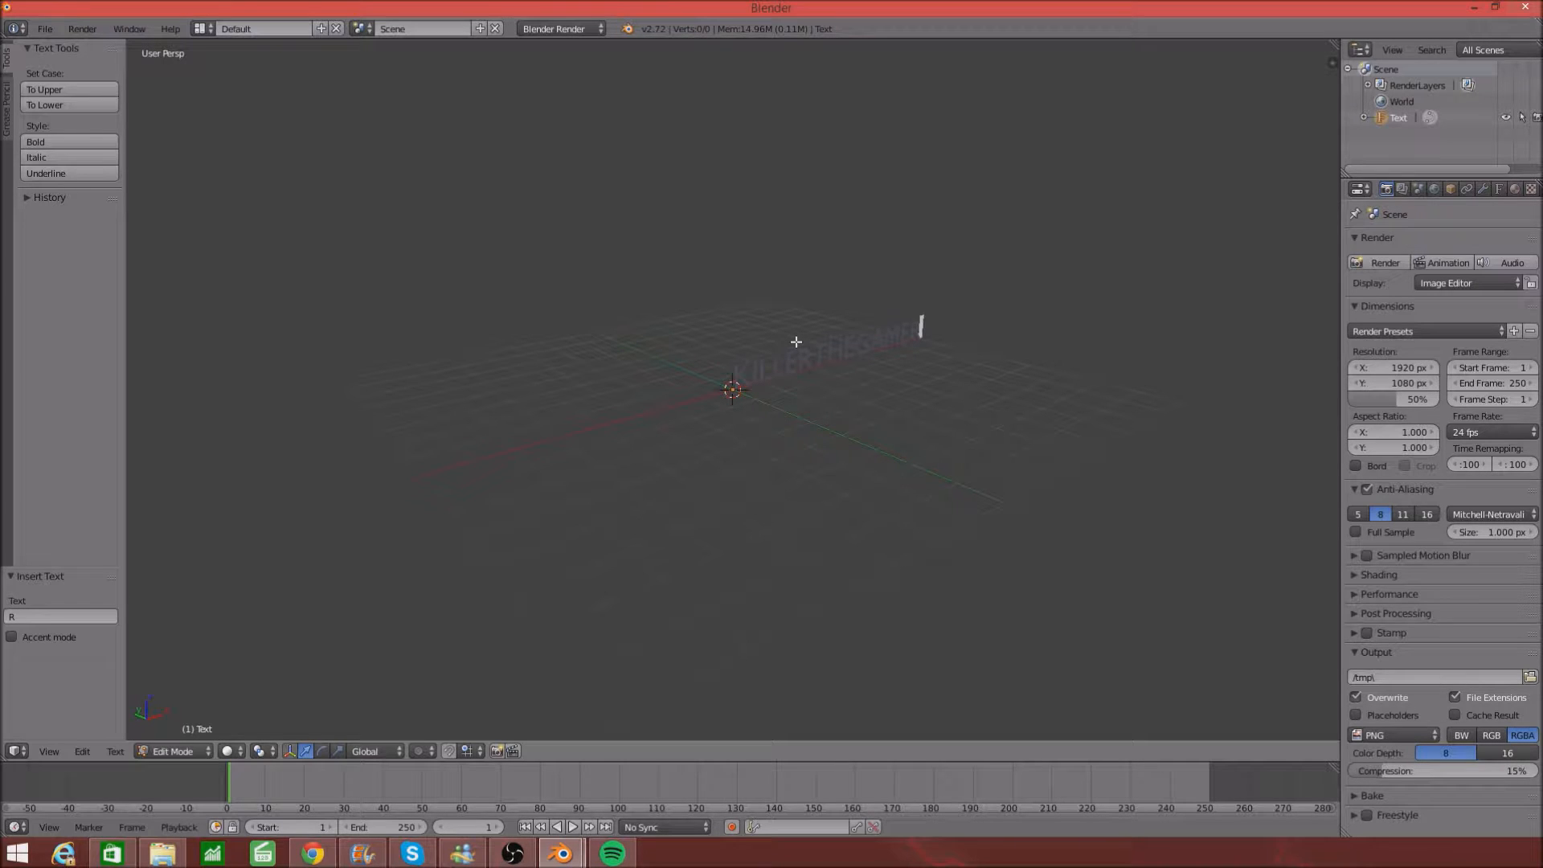
{"action": "key", "text": "Tab"}
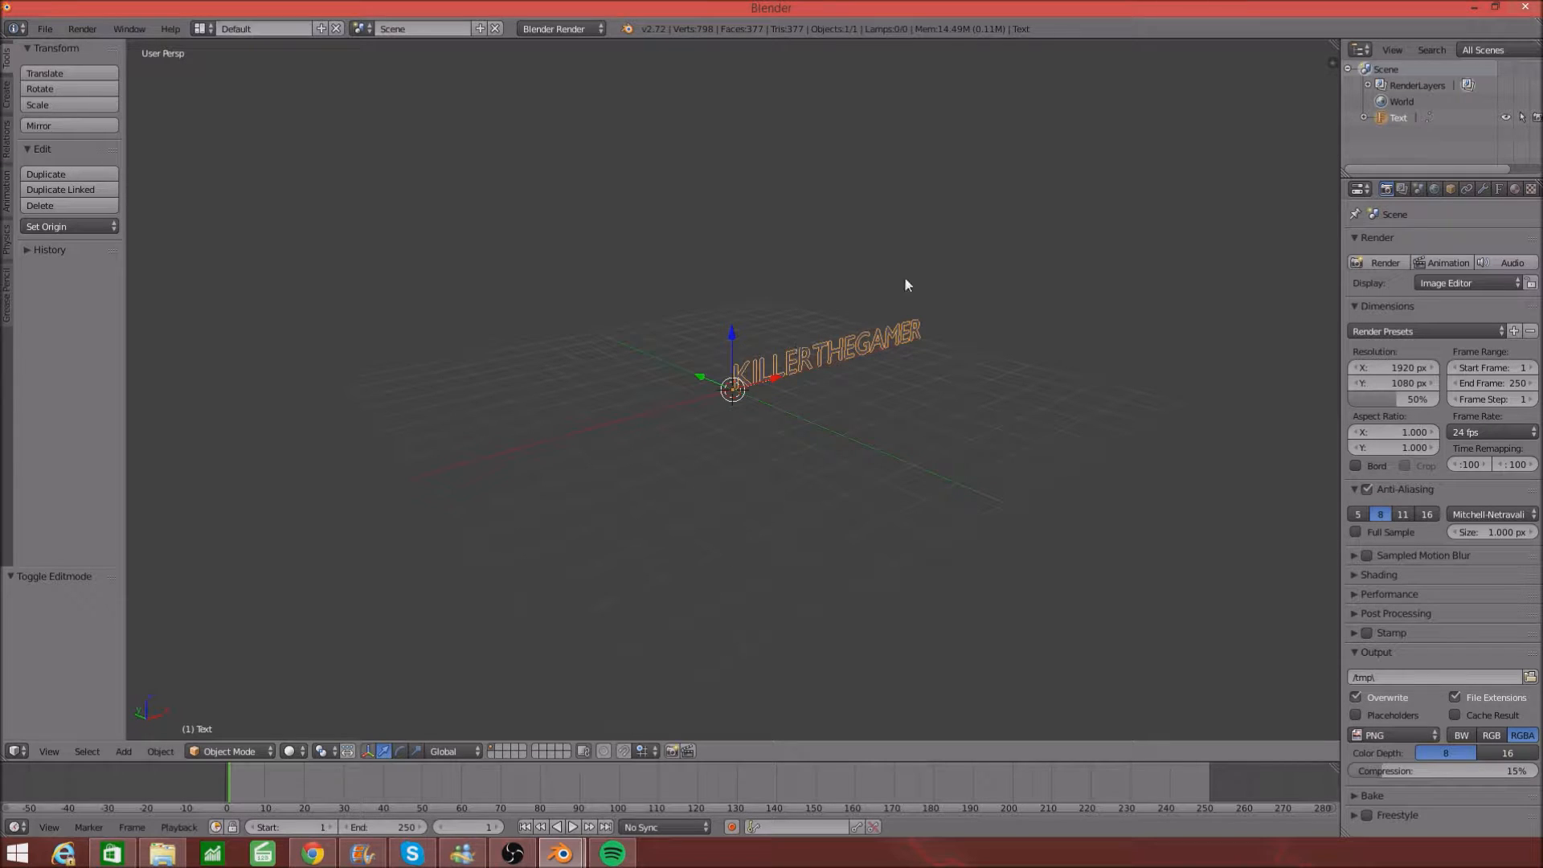
- Orbit around the text and drag the viewport–Properties border left to widen the side panels
{"action": "middle_click_drag", "start_coordinate": [964, 238], "coordinate": [818, 241]}
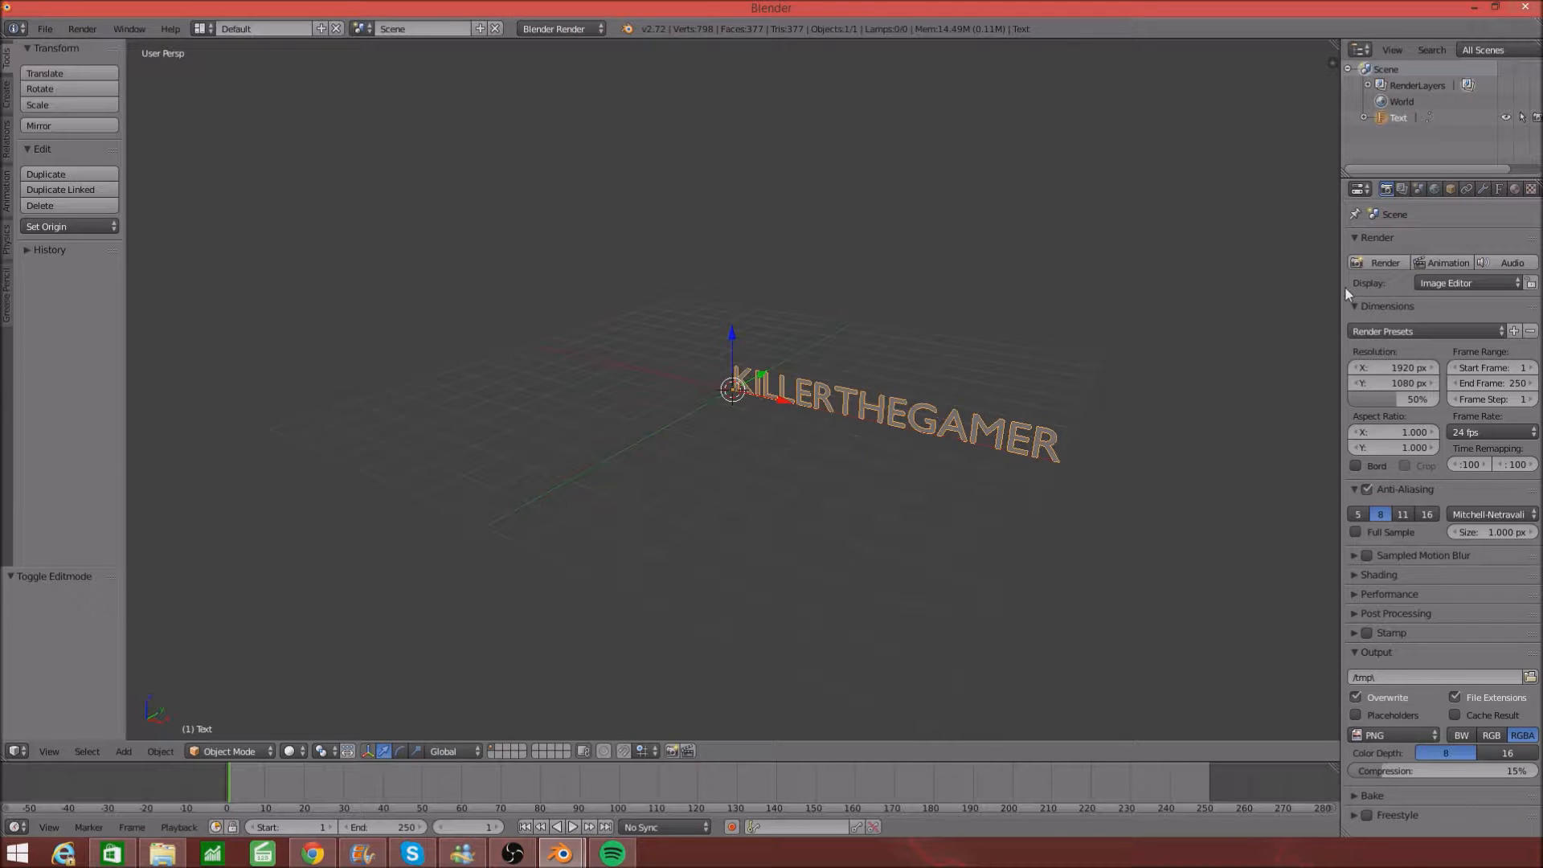
{"action": "left_click_drag", "start_coordinate": [1338, 287], "coordinate": [1037, 289]}
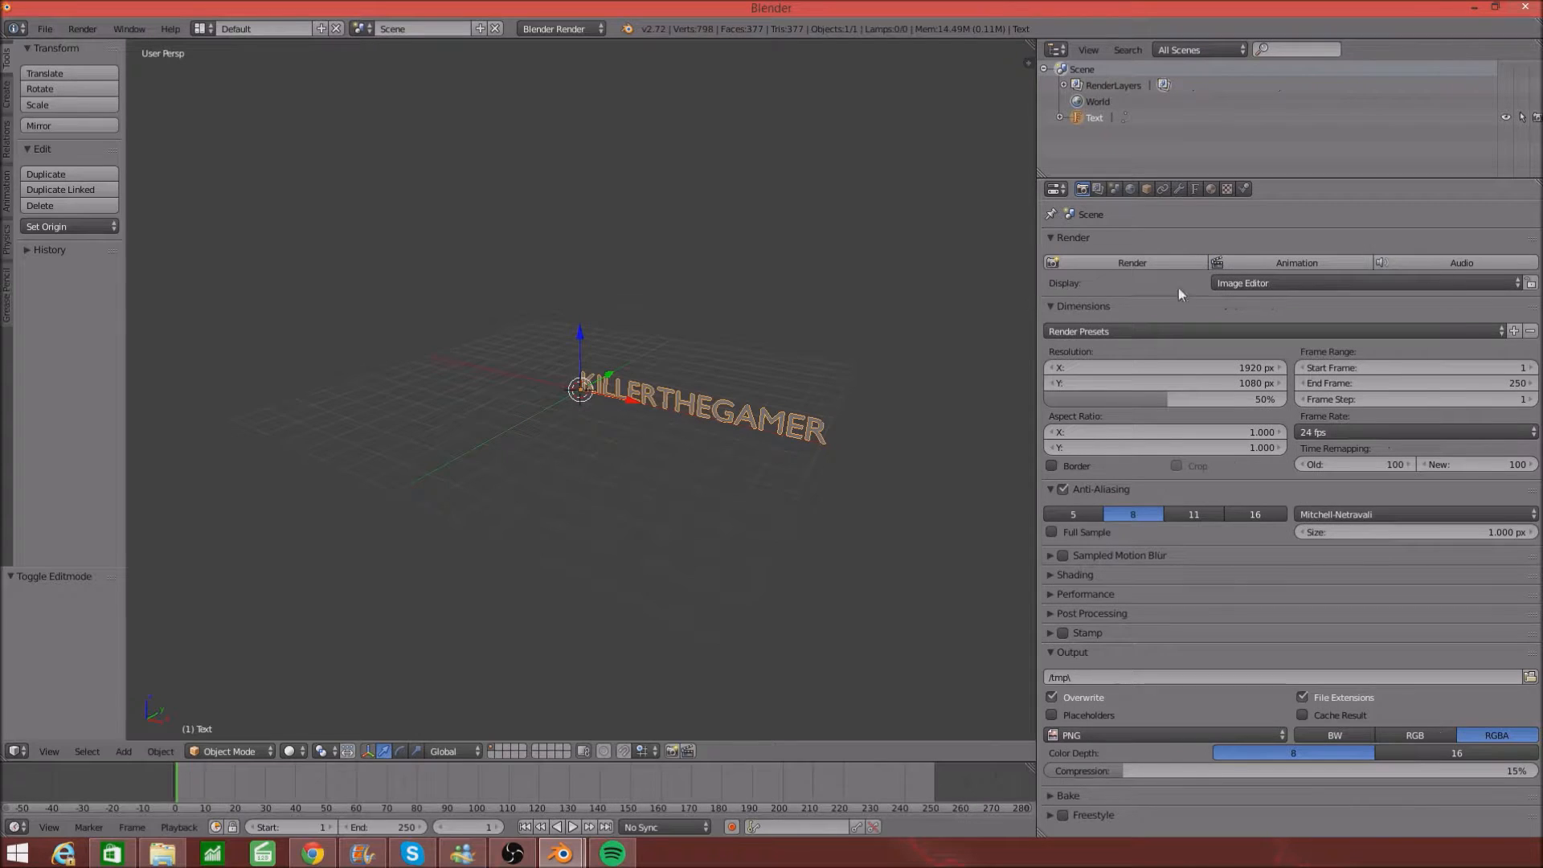
- Set the text's Extrude to 0.050 in the Font data settings
{"action": "left_click", "coordinate": [1199, 186]}
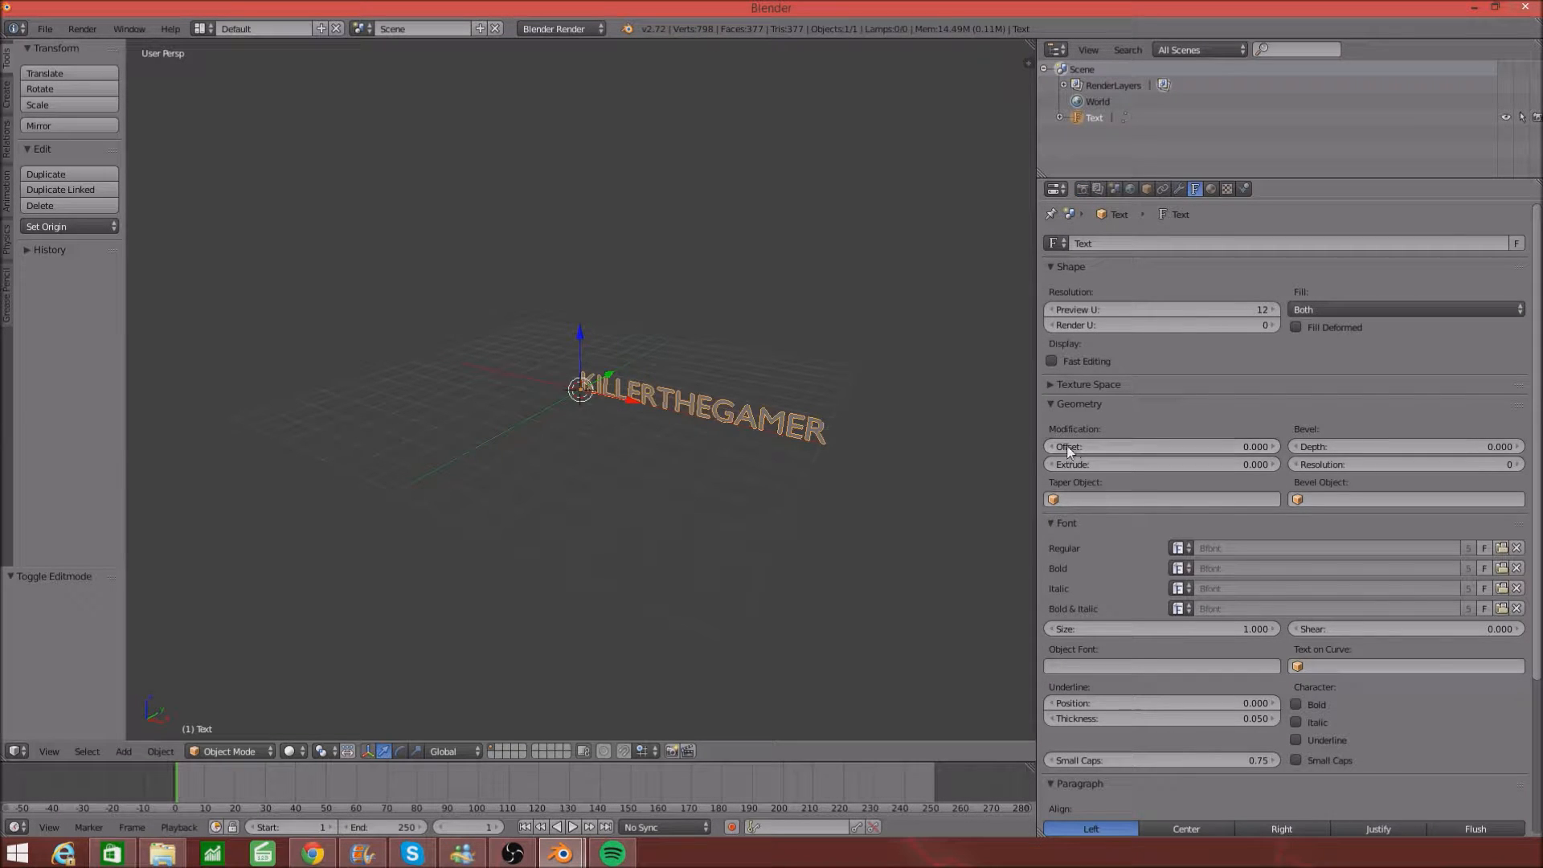
{"action": "left_click", "coordinate": [1270, 466]}
{"action": "left_click", "coordinate": [1266, 466]}
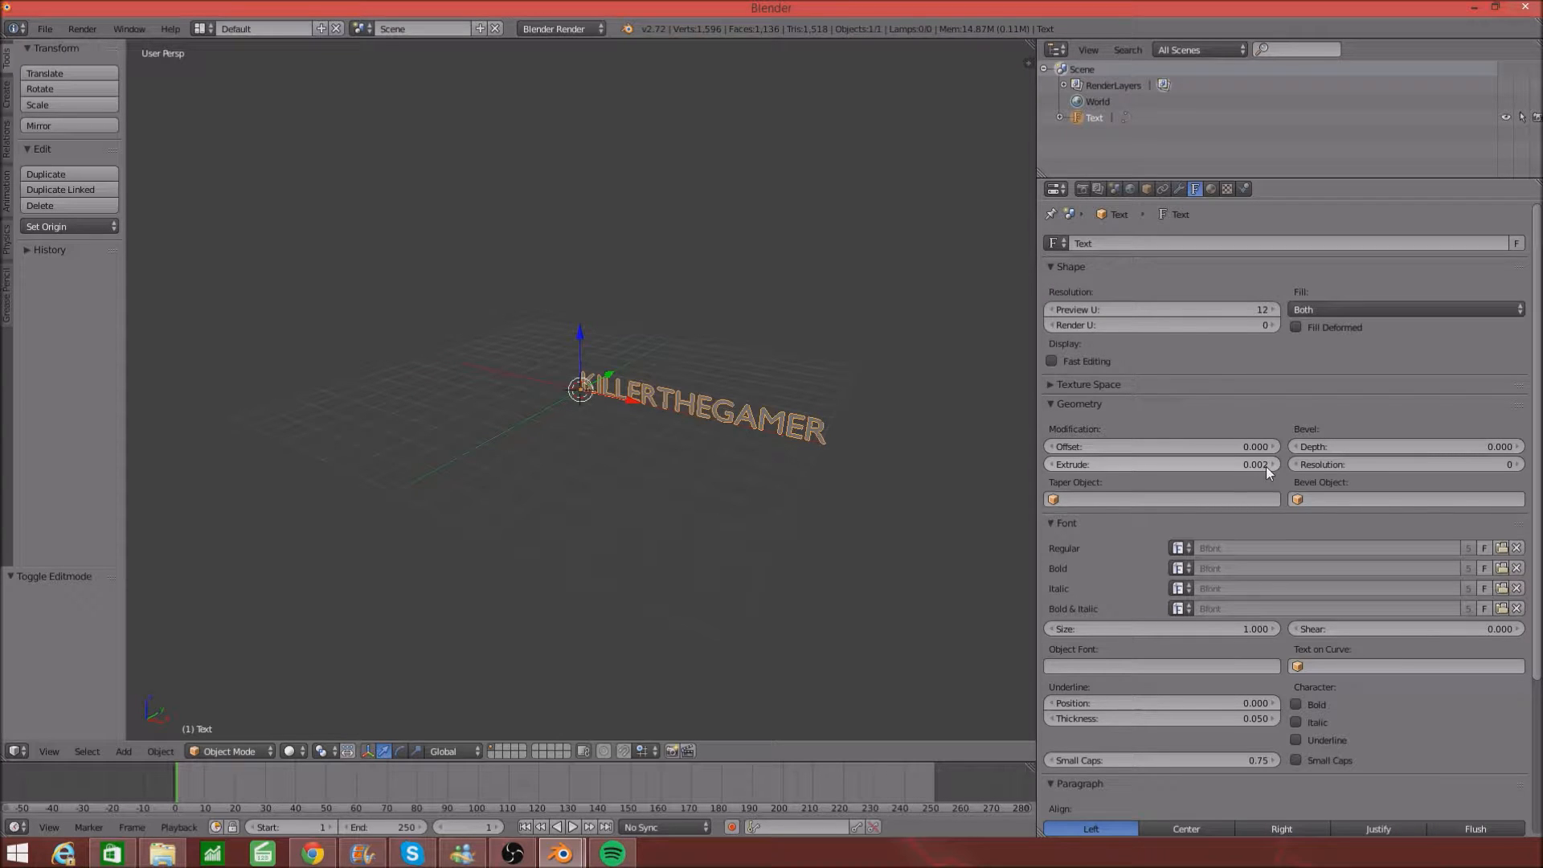
{"action": "left_click", "coordinate": [1248, 466]}
{"action": "key", "text": "BackSpace"}
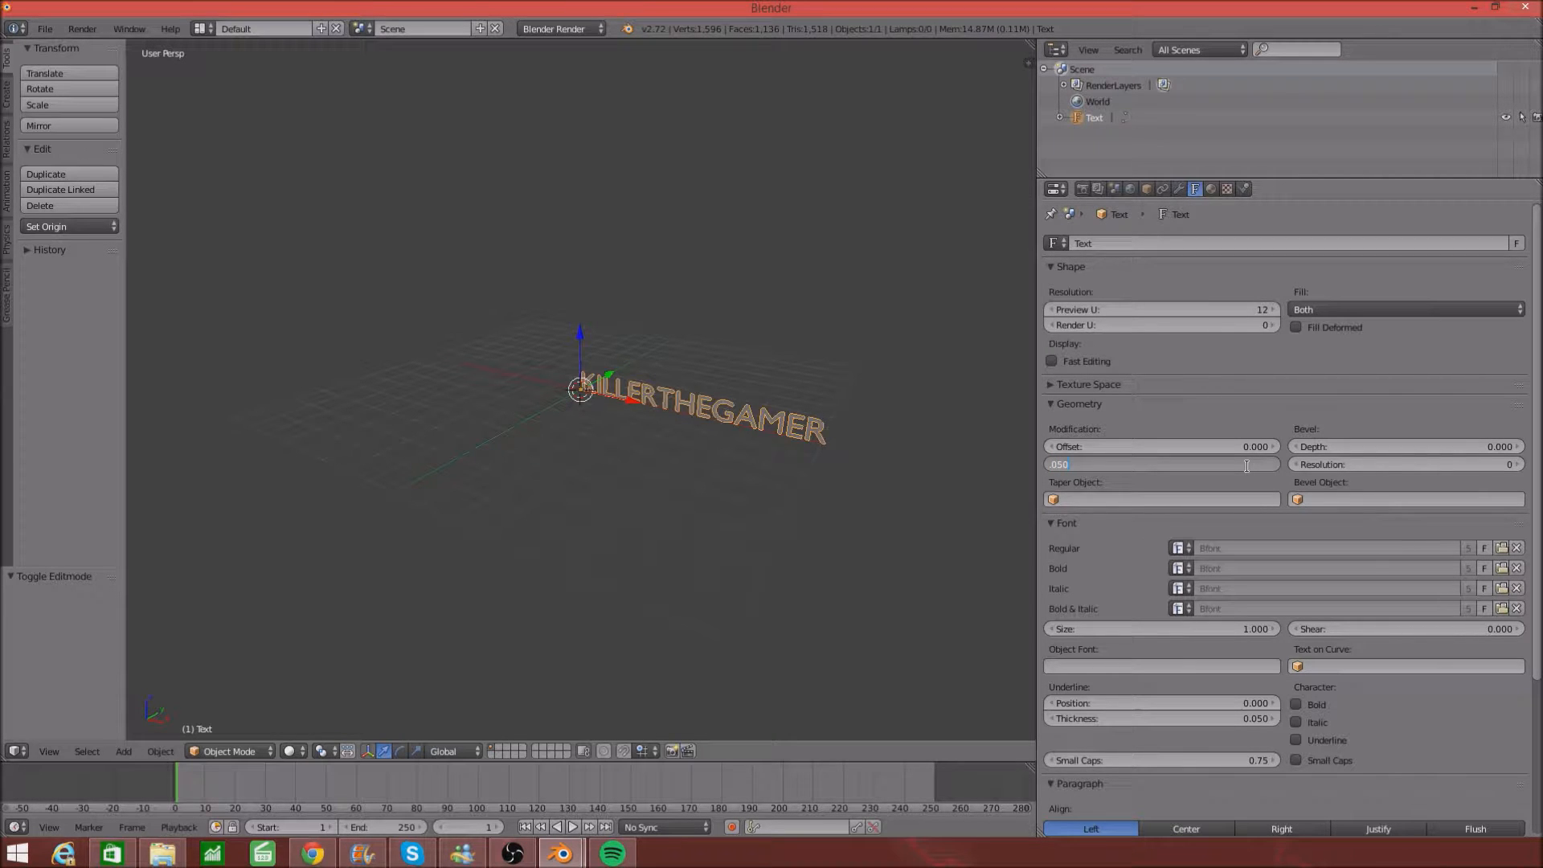
{"action": "key", "text": "Return"}
{"action": "middle_click_drag", "start_coordinate": [938, 382], "coordinate": [769, 406]}
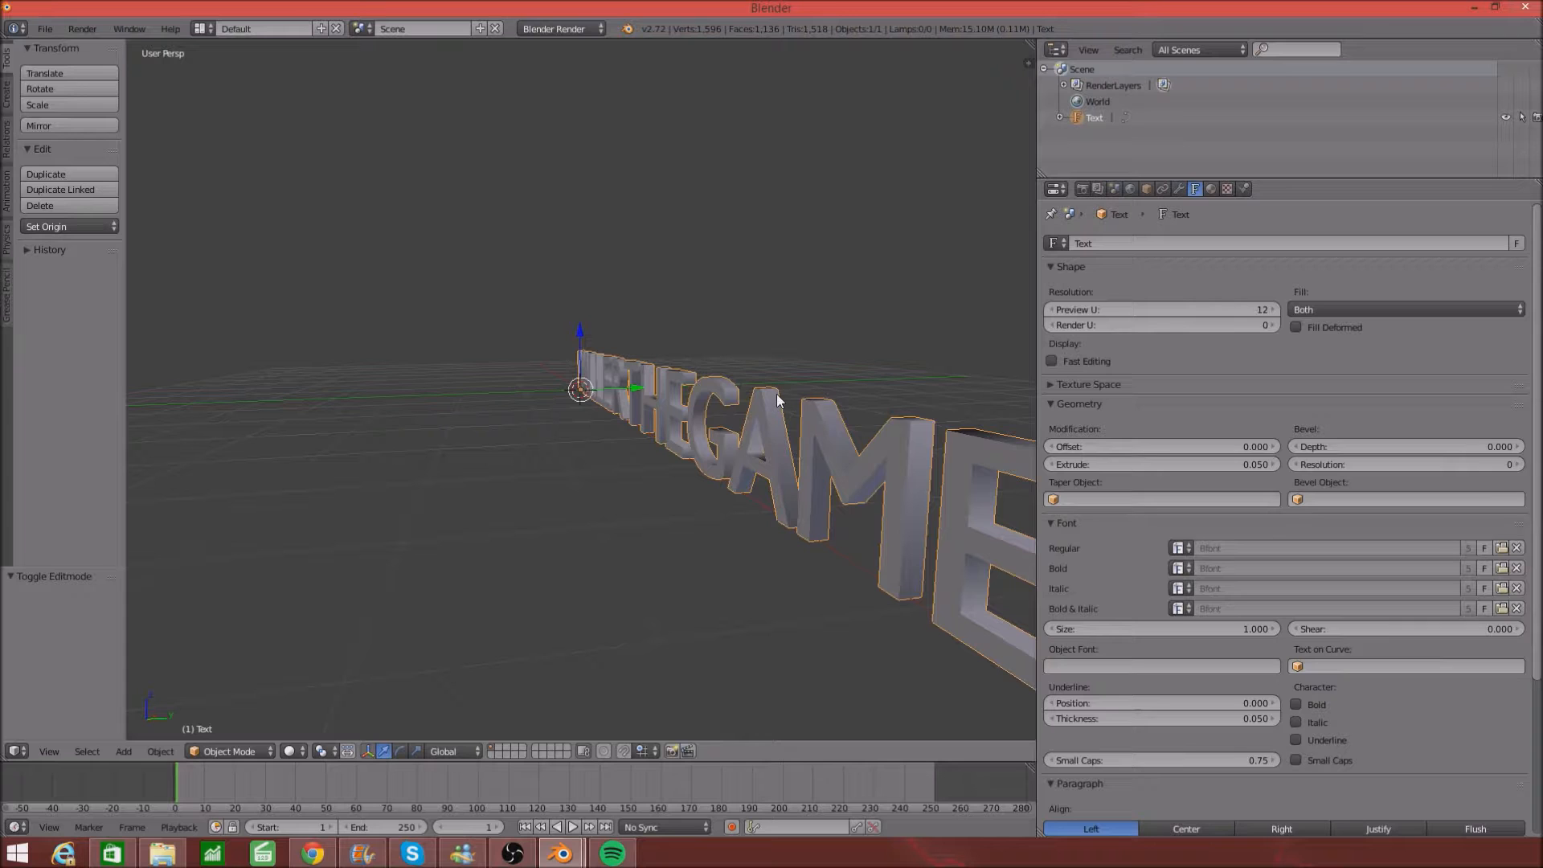
- Raise the text's Bevel Resolution to 3 and Bevel Depth to 0.020
{"action": "scroll", "coordinate": [785, 393], "scroll_direction": "down", "scroll_amount": 2}
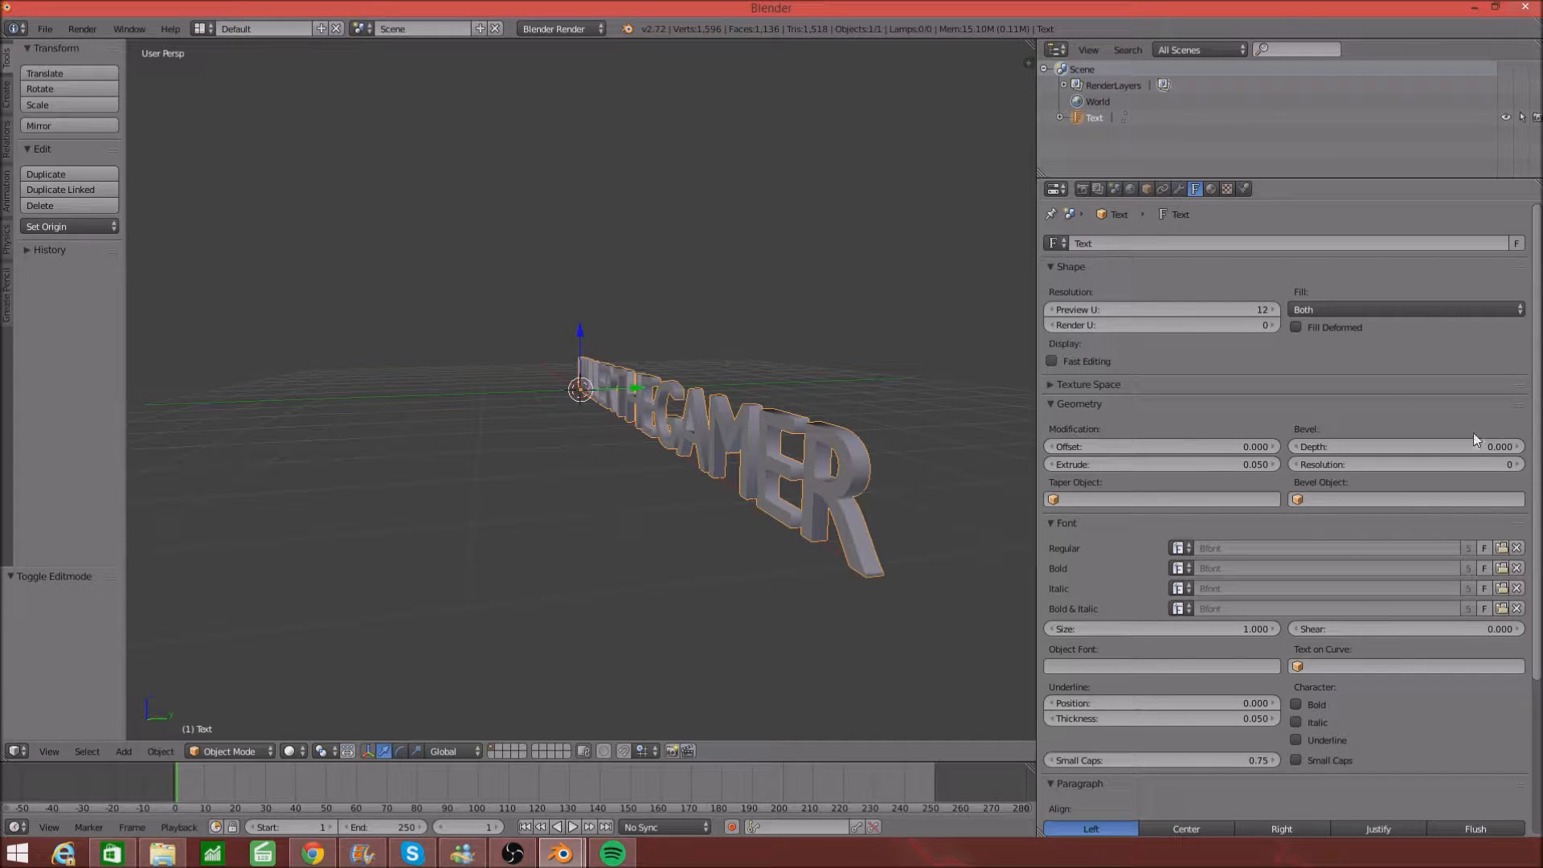
{"action": "left_click", "coordinate": [1519, 464]}
{"action": "left_click", "coordinate": [1519, 464]}
{"action": "left_click", "coordinate": [1519, 464]}
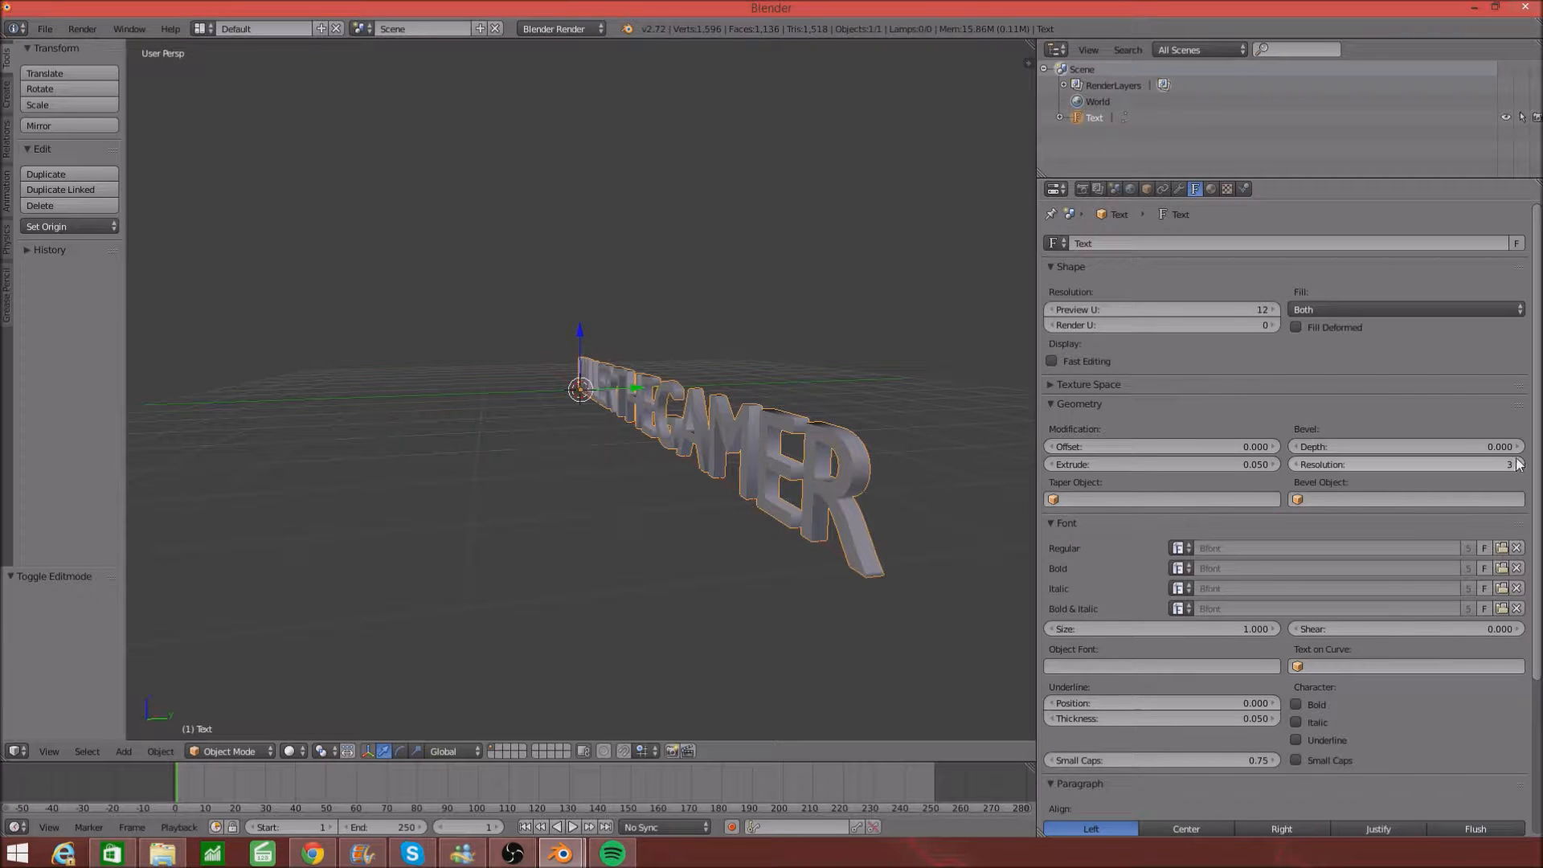
{"action": "left_click", "coordinate": [1519, 465]}
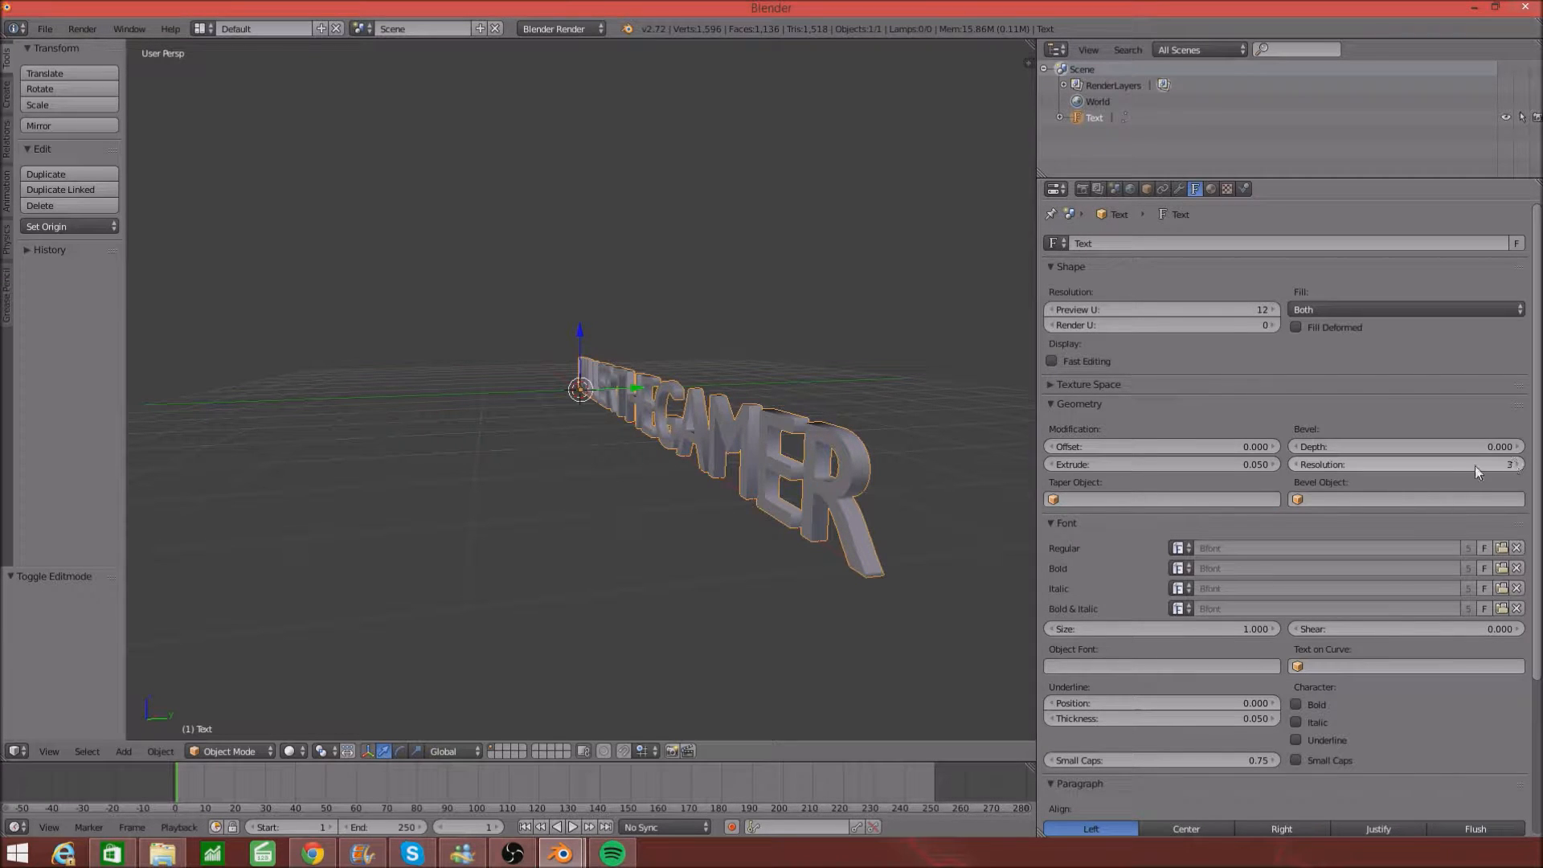
{"action": "left_click", "coordinate": [1518, 450]}
{"action": "left_click", "coordinate": [1518, 450]}
{"action": "left_click", "coordinate": [1518, 450]}
{"action": "left_click", "coordinate": [1518, 451]}
{"action": "left_click", "coordinate": [1518, 450]}
{"action": "left_click", "coordinate": [1517, 451]}
{"action": "left_click", "coordinate": [1518, 450]}
{"action": "left_click", "coordinate": [1518, 450]}
{"action": "left_click", "coordinate": [1515, 447]}
{"action": "left_click", "coordinate": [1515, 447]}
{"action": "left_click", "coordinate": [1515, 447]}
{"action": "left_click", "coordinate": [1515, 447]}
{"action": "double_click", "coordinate": [1515, 447]}
{"action": "left_click", "coordinate": [1515, 447]}
{"action": "left_click", "coordinate": [1515, 446]}
{"action": "left_click", "coordinate": [1515, 447]}
{"action": "left_click", "coordinate": [1515, 446]}
{"action": "left_click", "coordinate": [1515, 447]}
{"action": "left_click", "coordinate": [1515, 447]}
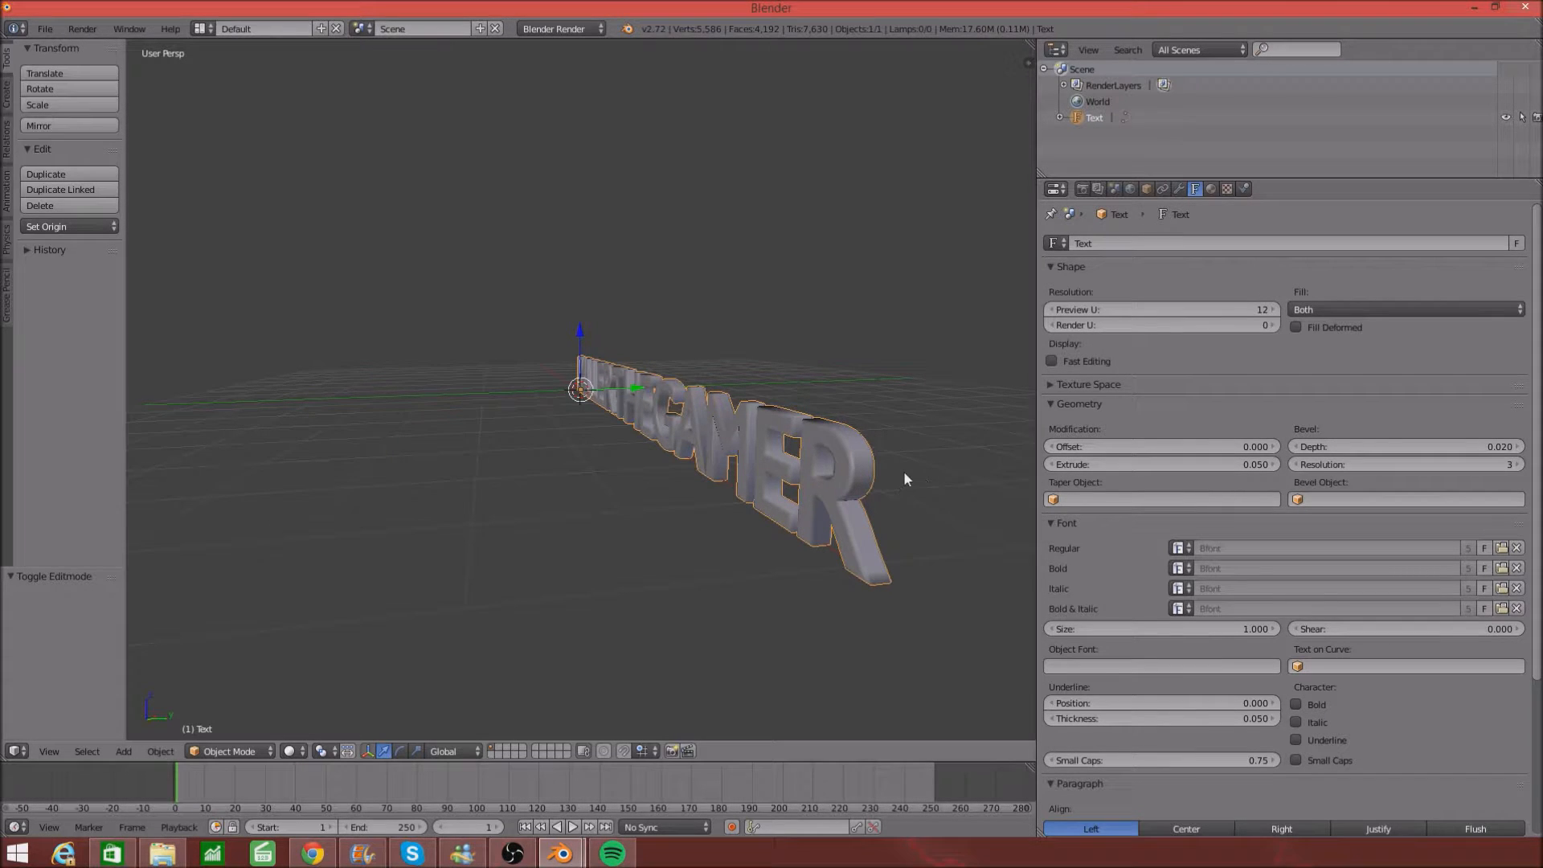
{"action": "scroll", "coordinate": [903, 471], "scroll_direction": "up", "scroll_amount": 5}
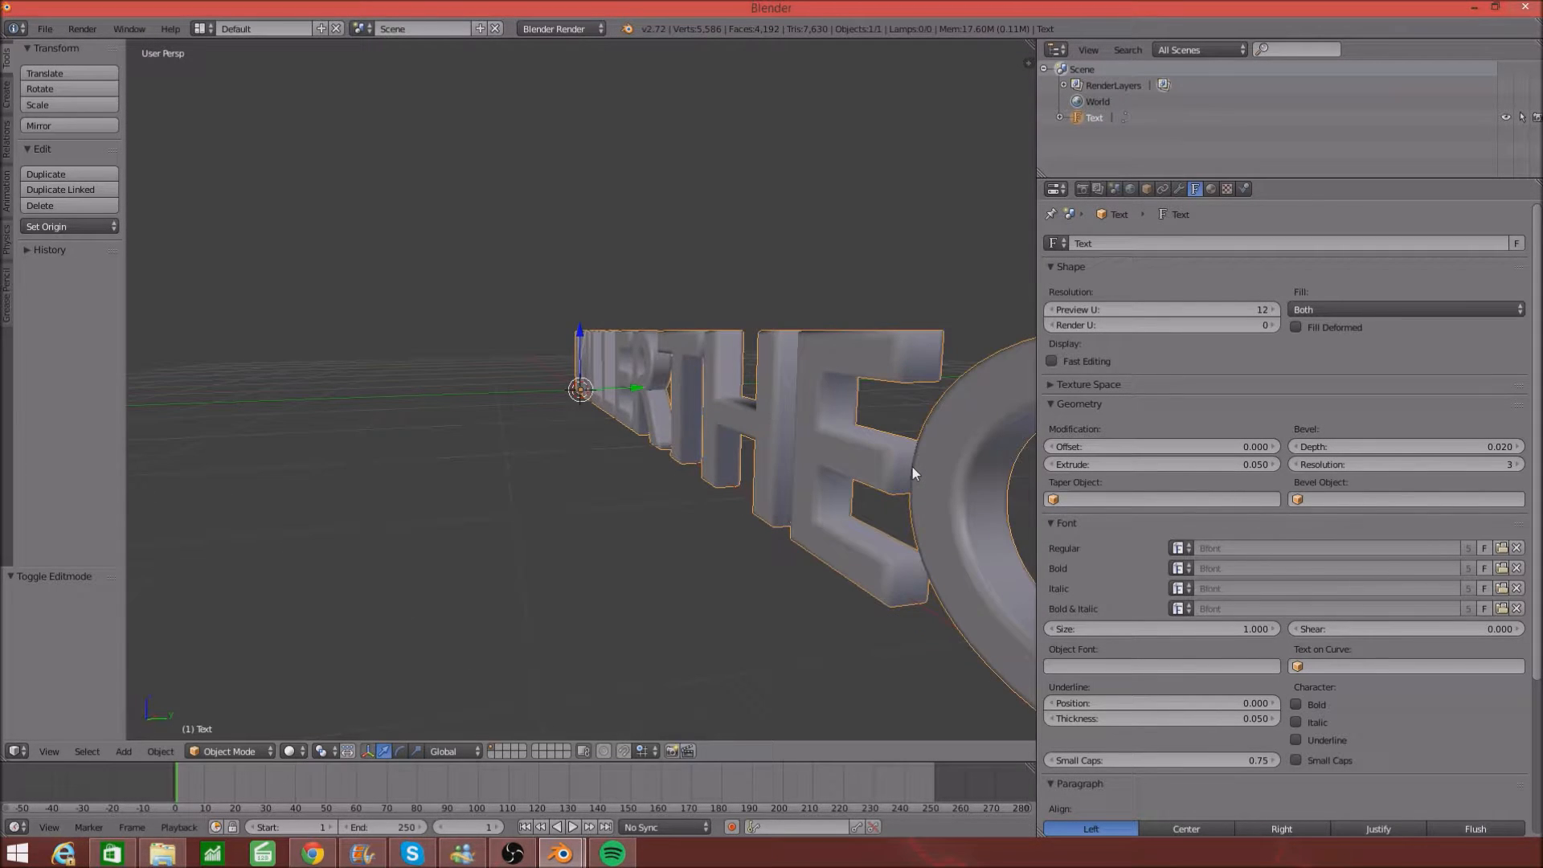
{"action": "scroll", "coordinate": [909, 469], "scroll_direction": "down", "scroll_amount": 5}
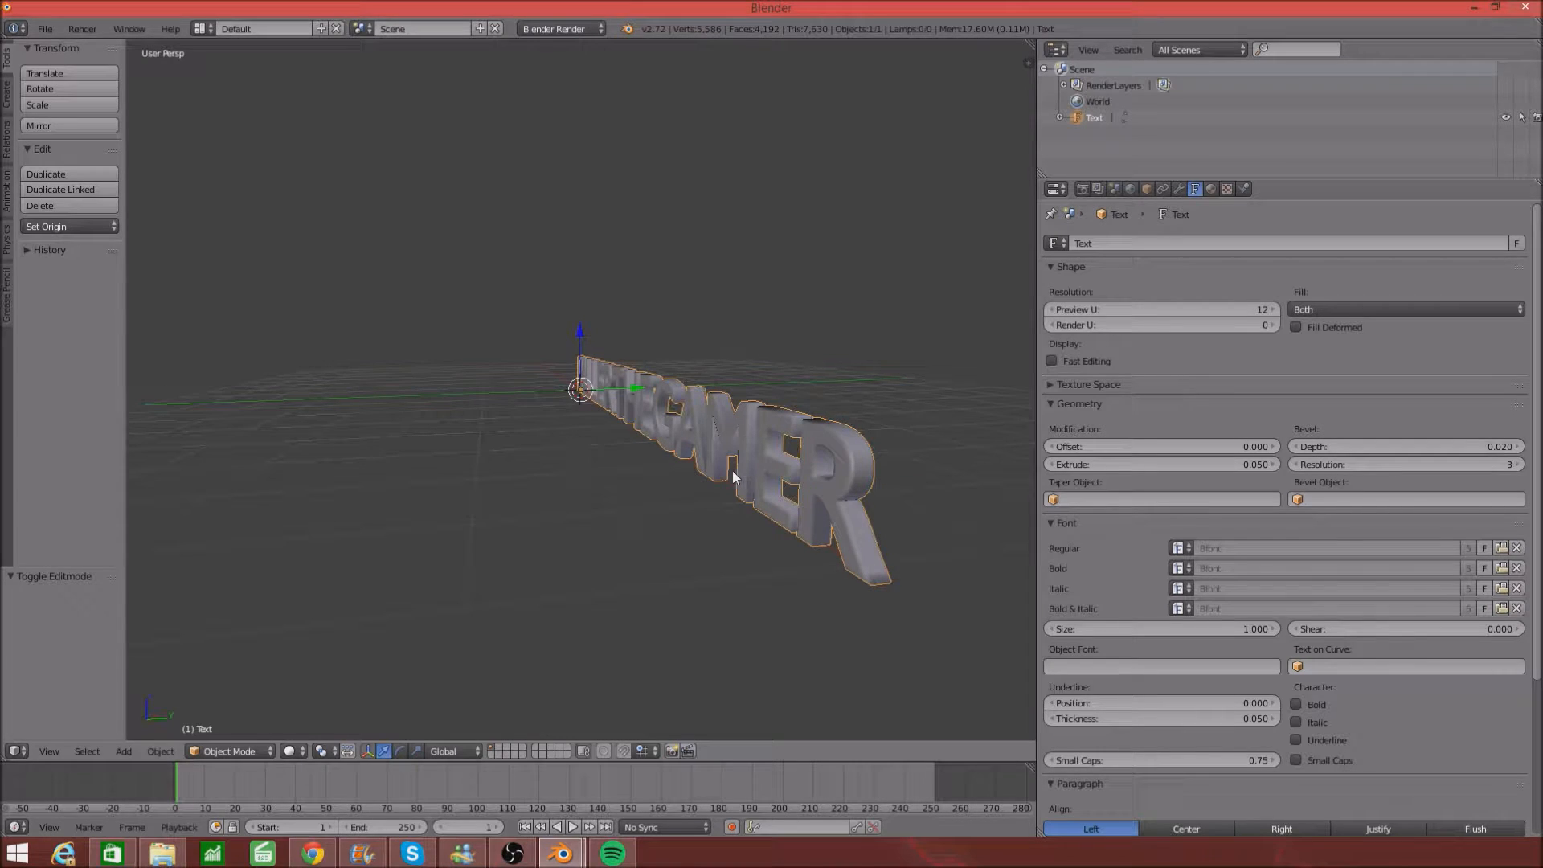
{"action": "middle_click_drag", "start_coordinate": [733, 477], "coordinate": [866, 501]}
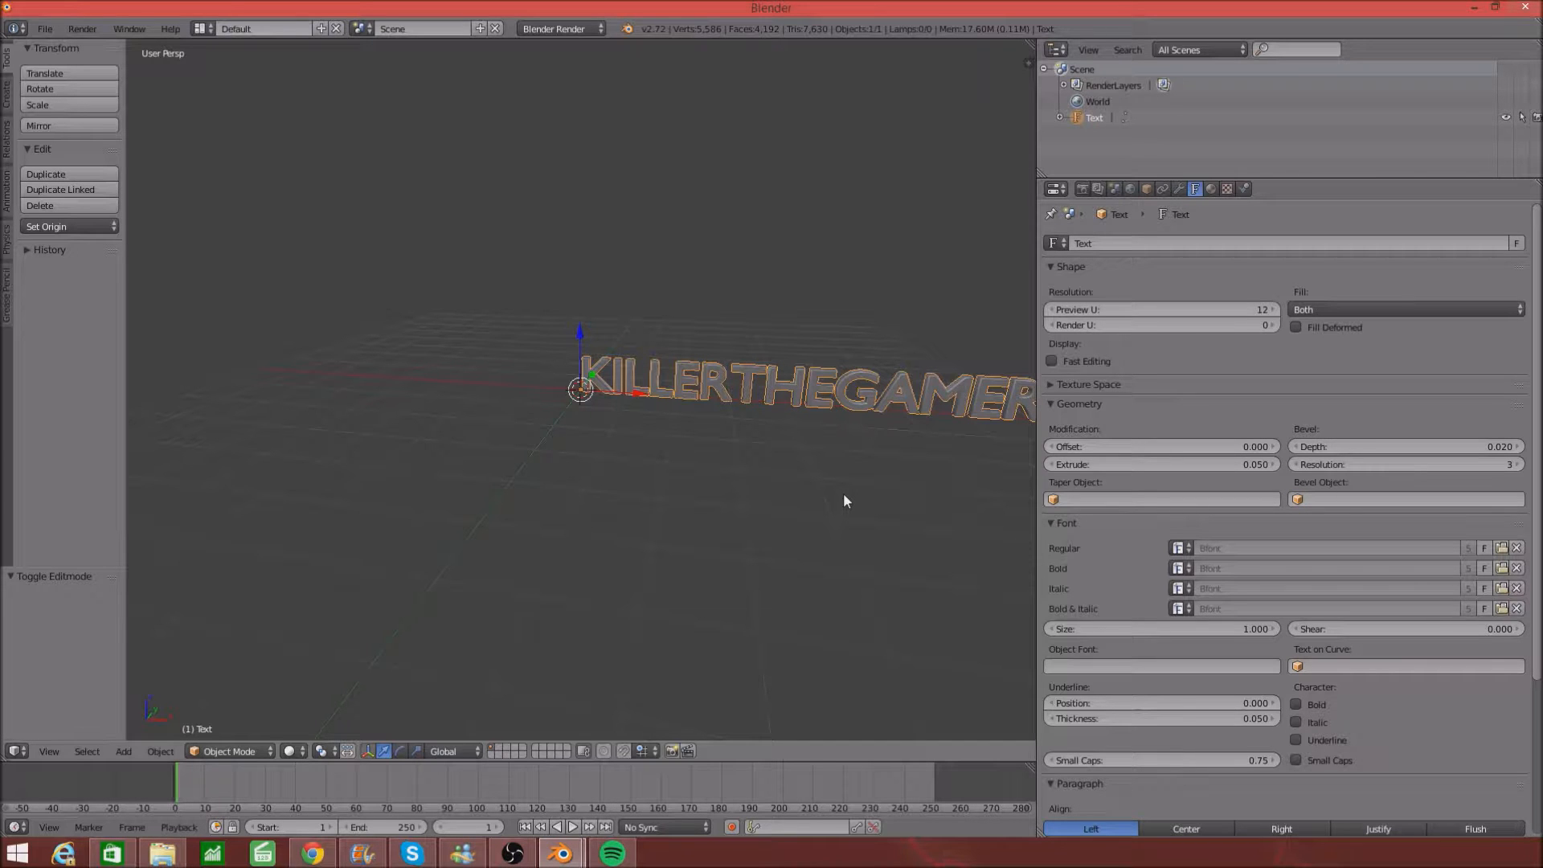
- Create a new red diffuse material, Material.001, for the text and show the Render settings
{"action": "left_click", "coordinate": [1212, 188]}
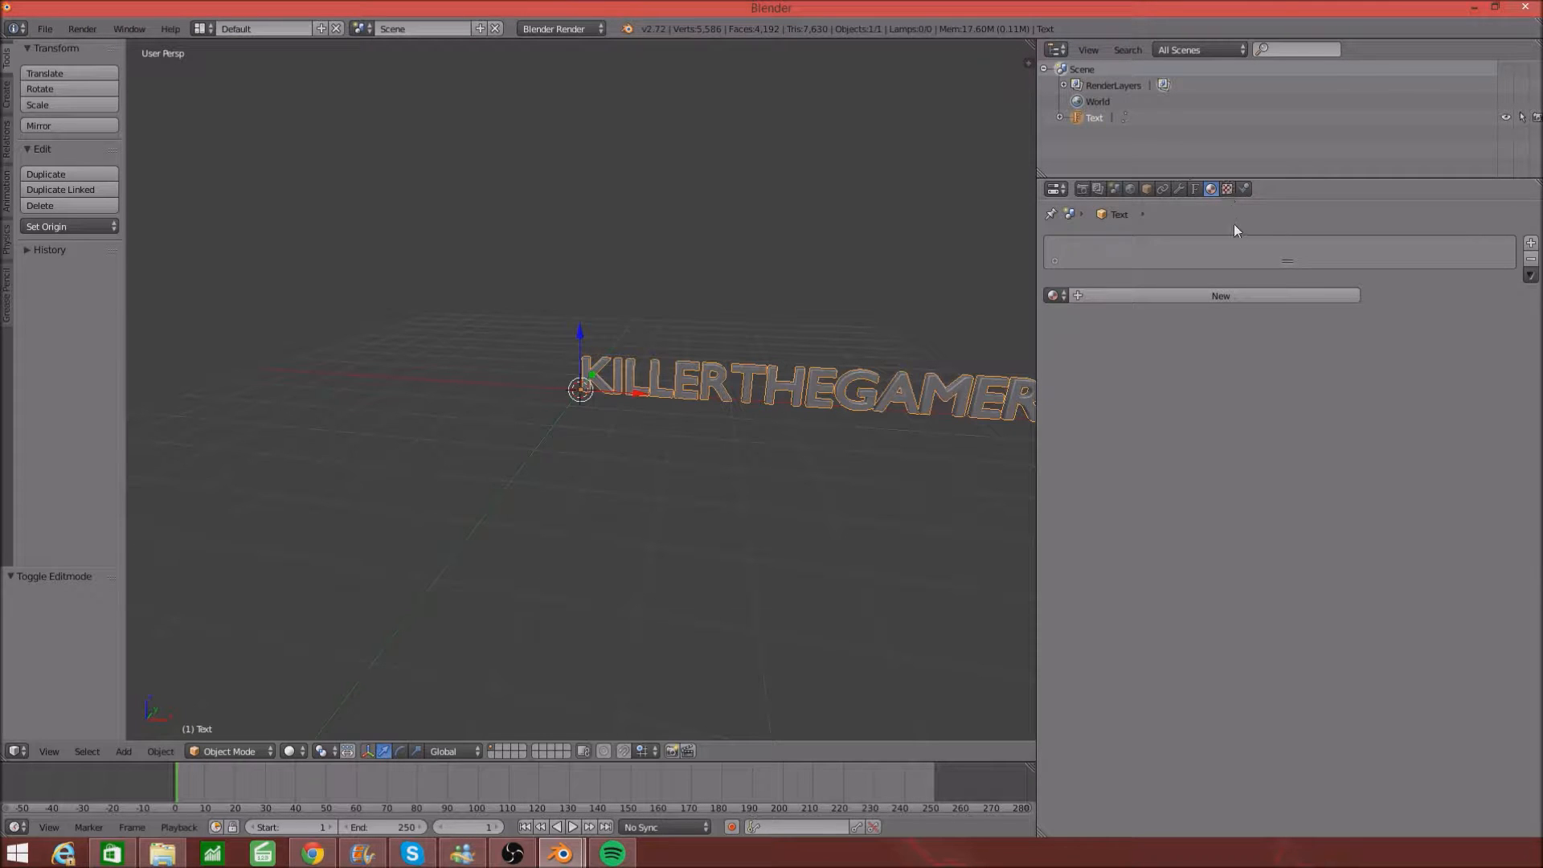
{"action": "left_click", "coordinate": [1202, 295]}
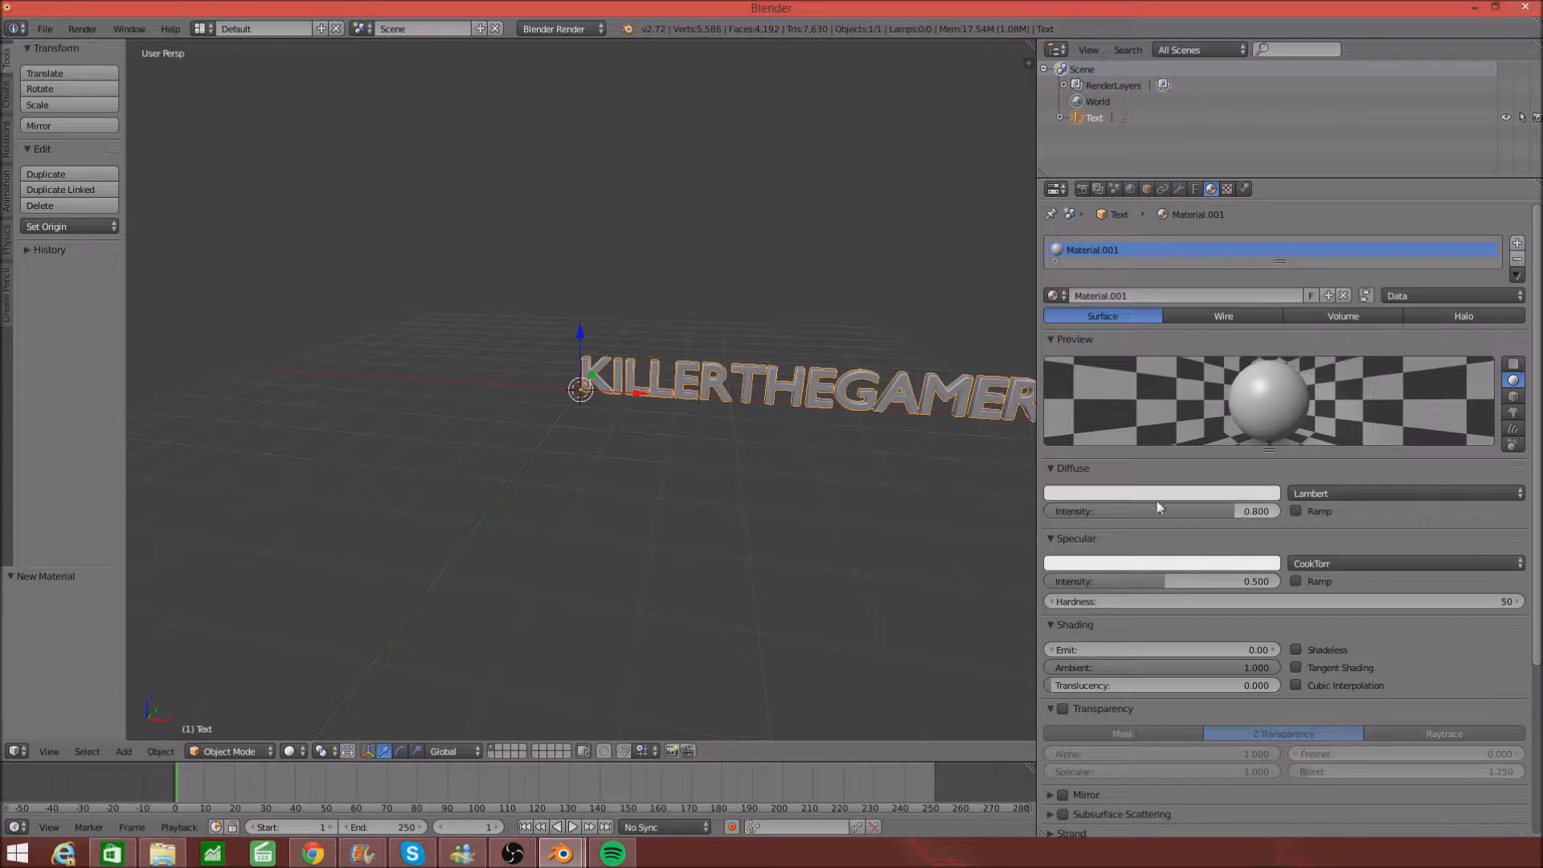
{"action": "left_click", "coordinate": [1081, 494]}
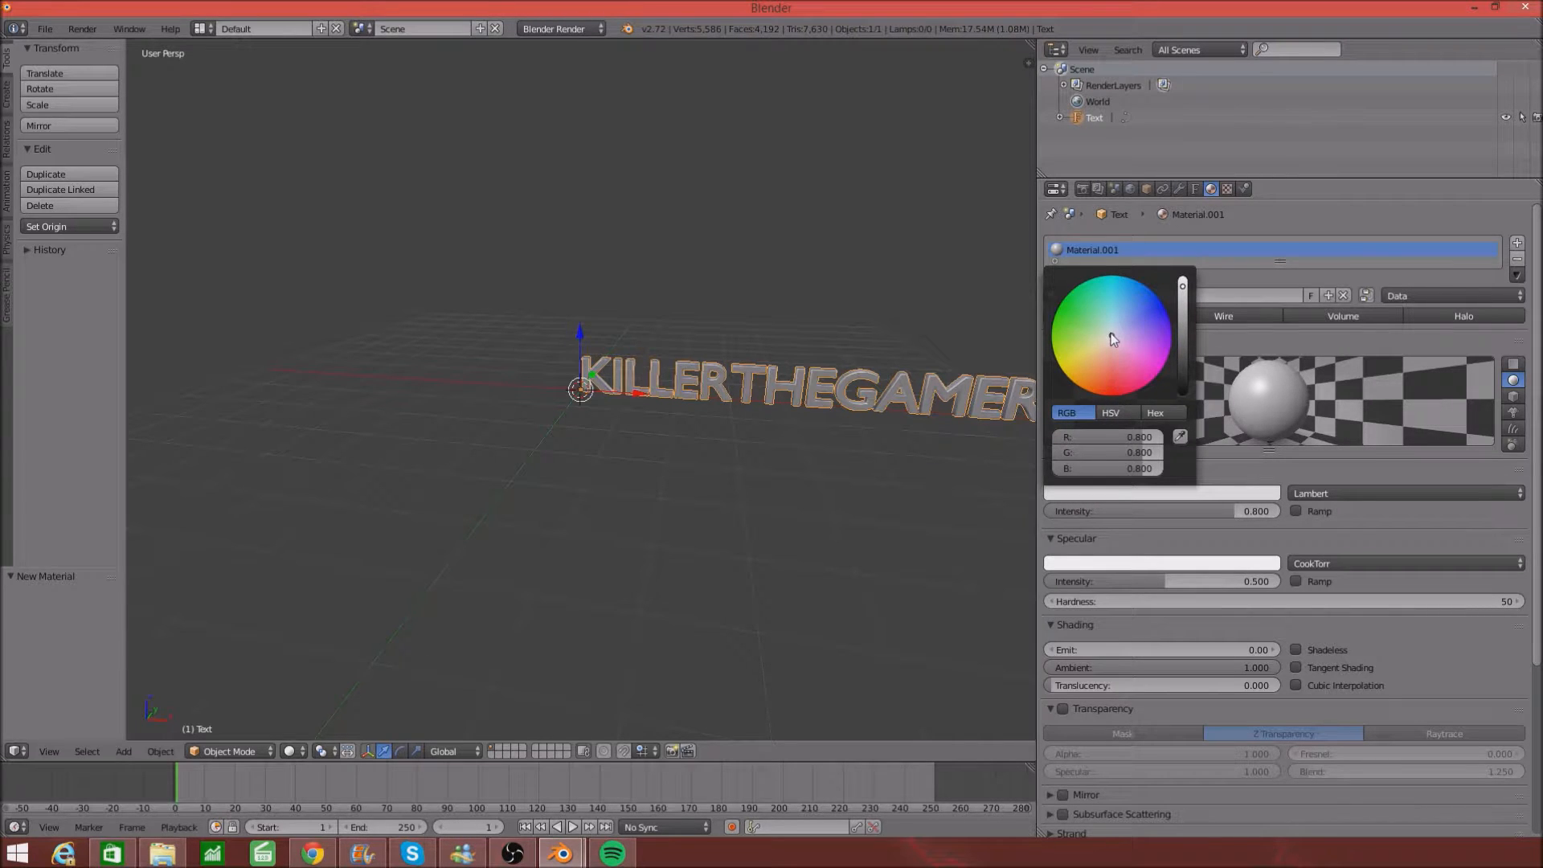
{"action": "left_click_drag", "start_coordinate": [1114, 338], "coordinate": [1113, 395]}
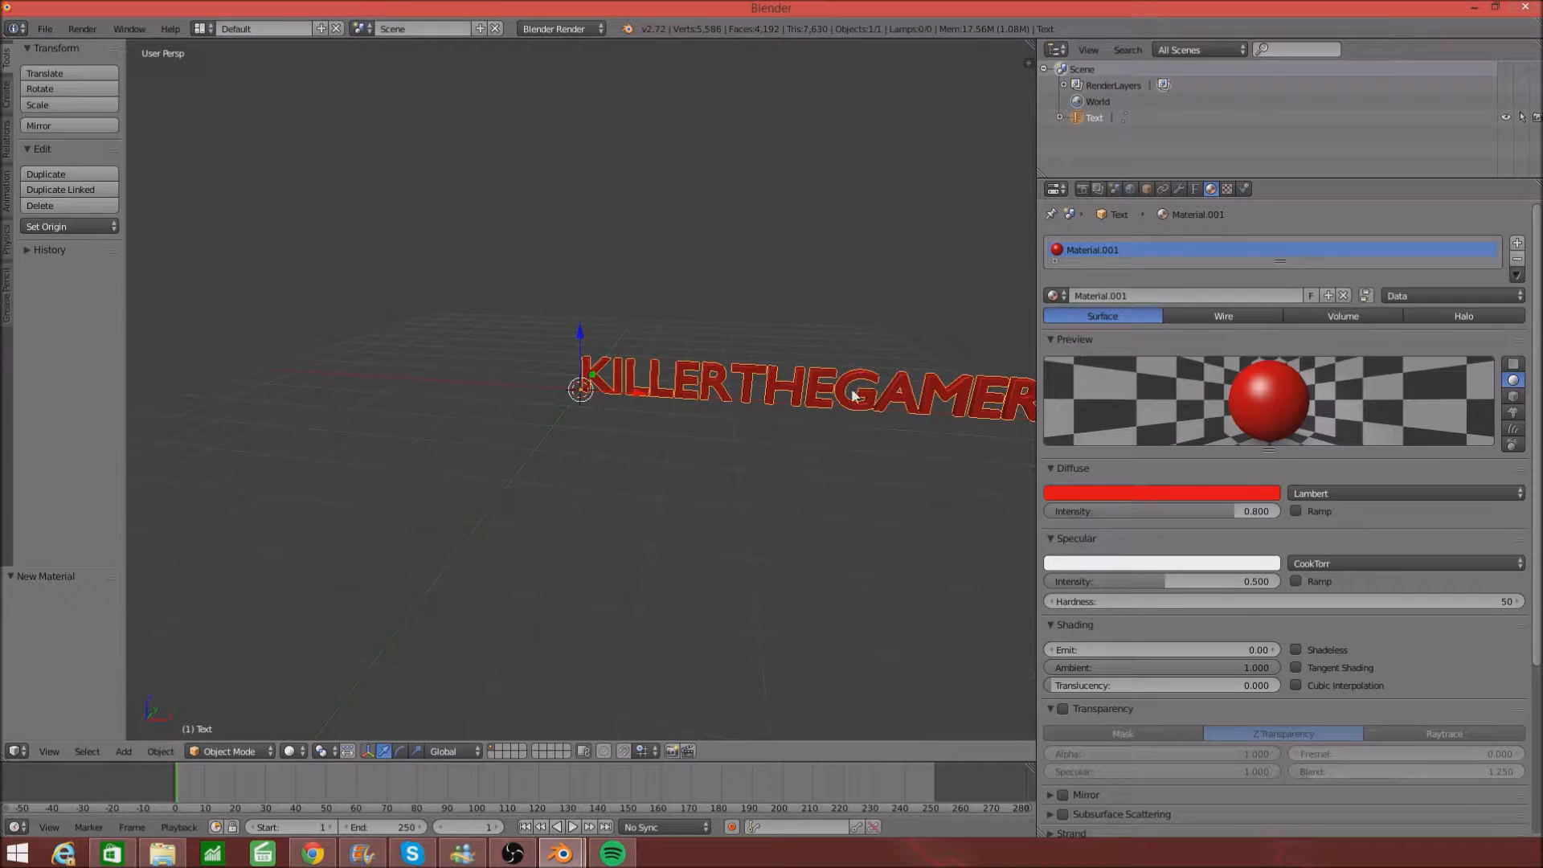
{"action": "left_click", "coordinate": [1082, 190]}
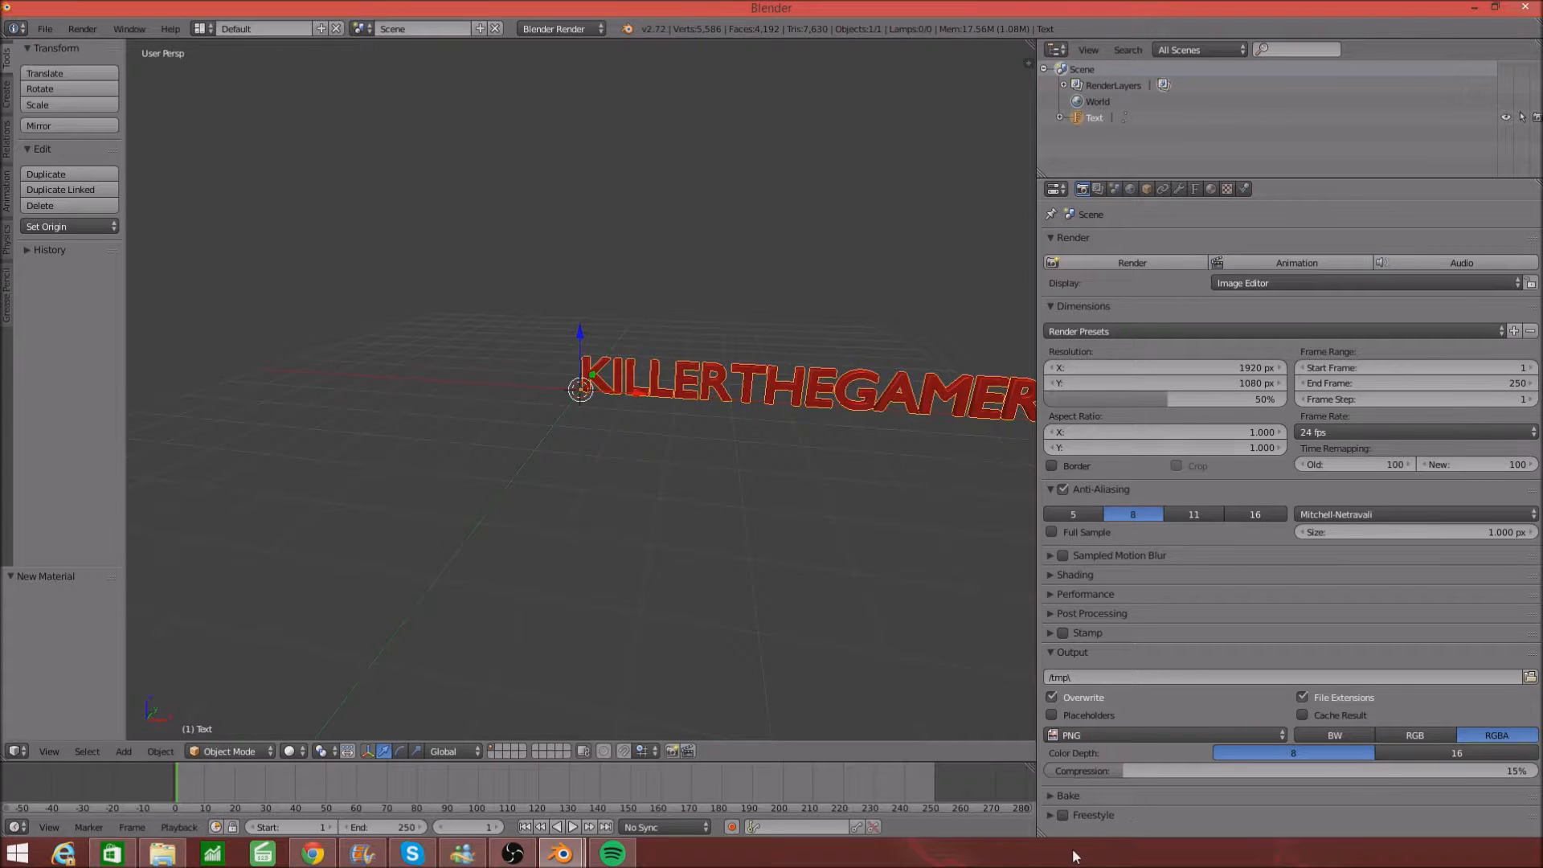
- Set the text's Paragraph Align to Center, then try a render from the Render tab
{"action": "left_click", "coordinate": [1195, 190]}
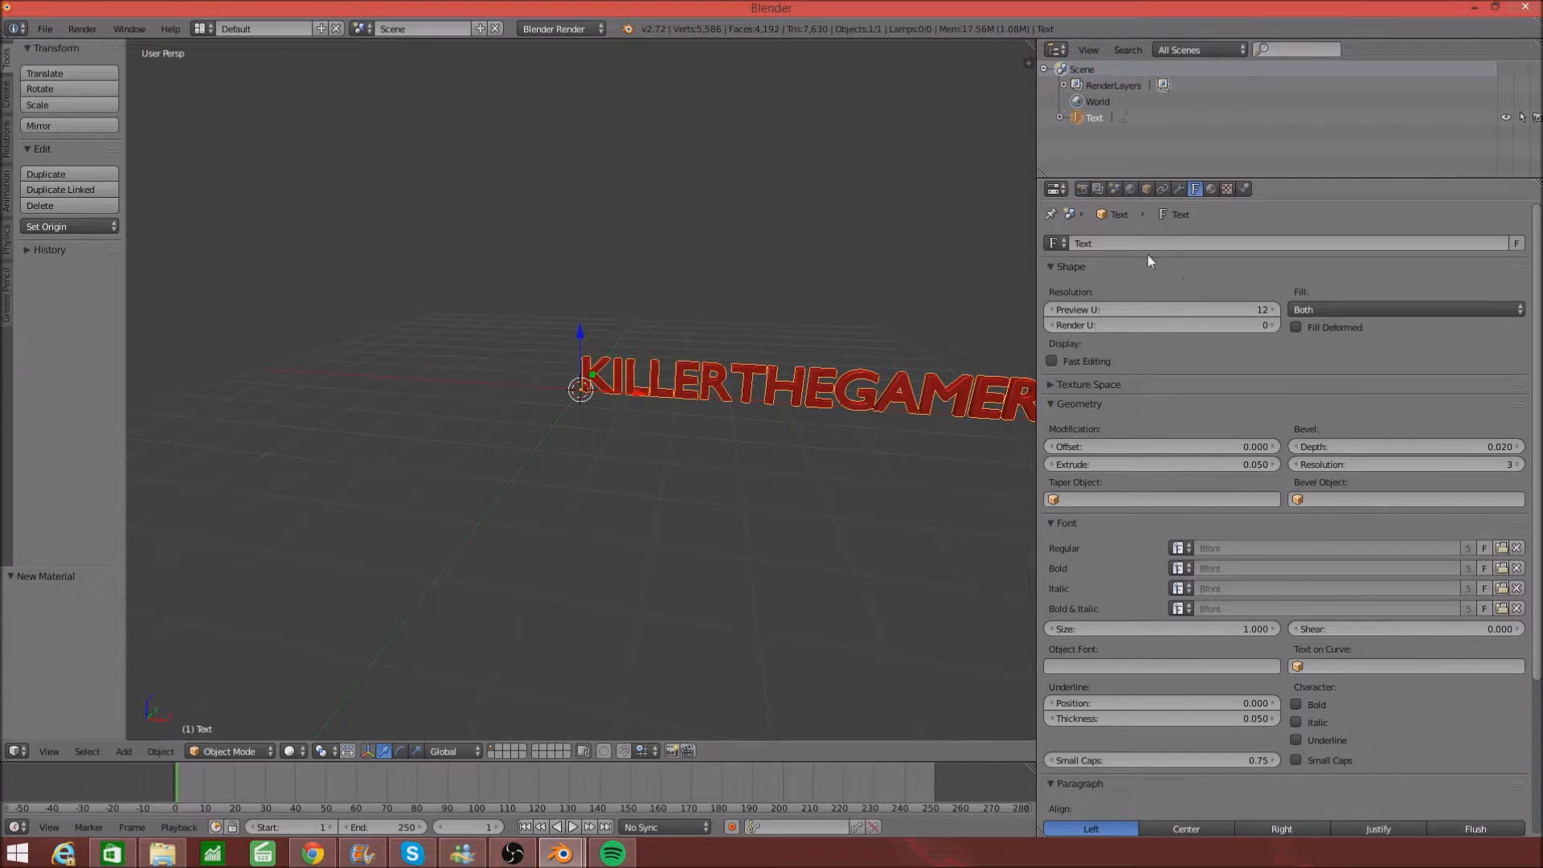
{"action": "scroll", "coordinate": [1149, 554], "scroll_direction": "down", "scroll_amount": 5}
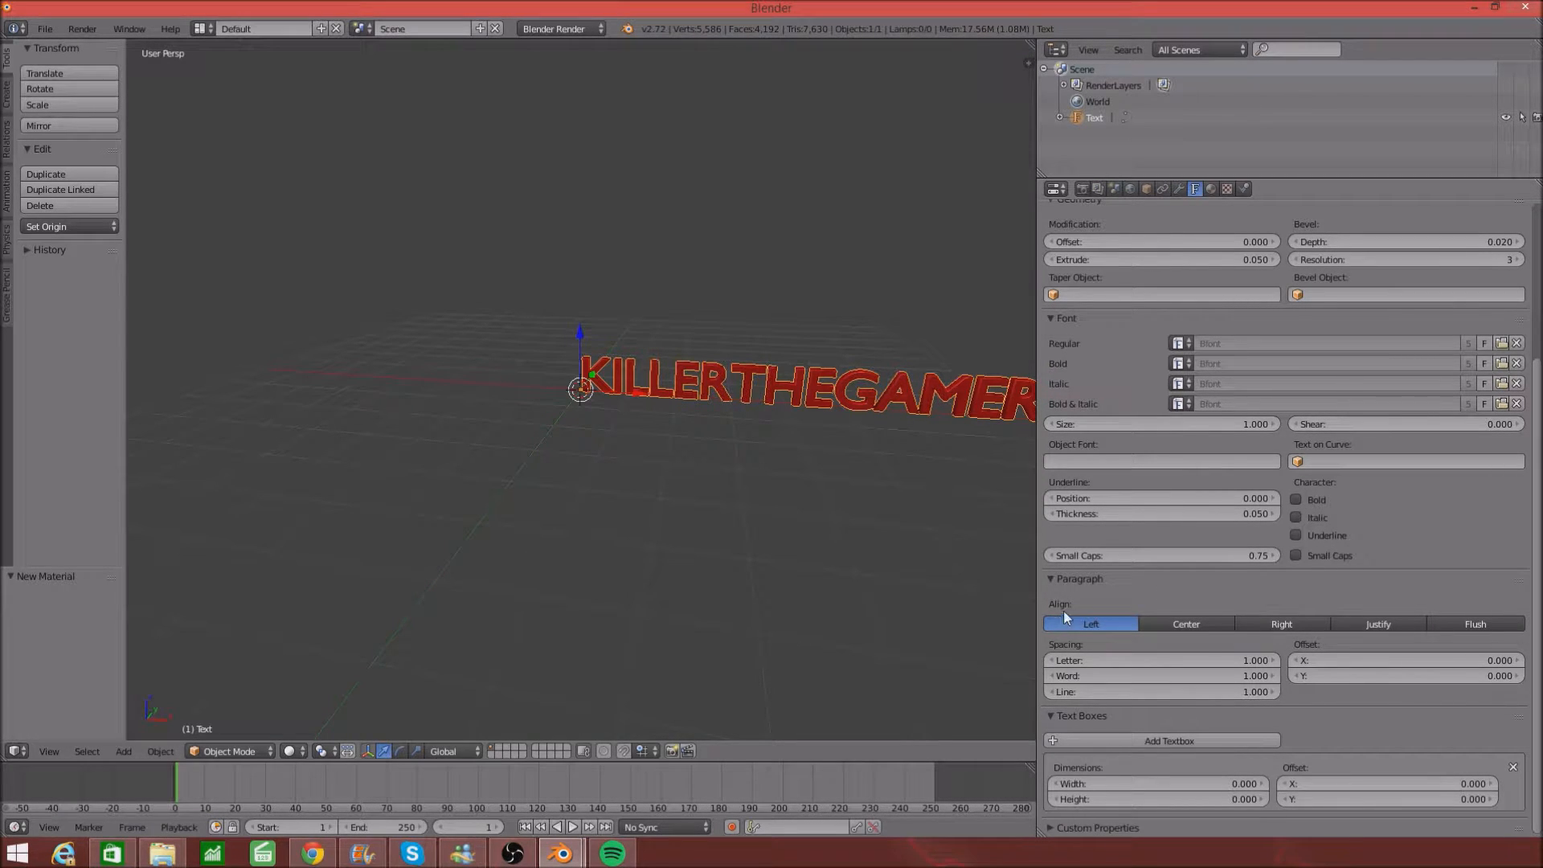
{"action": "left_click", "coordinate": [1196, 622]}
{"action": "middle_click_drag", "start_coordinate": [848, 441], "coordinate": [889, 451]}
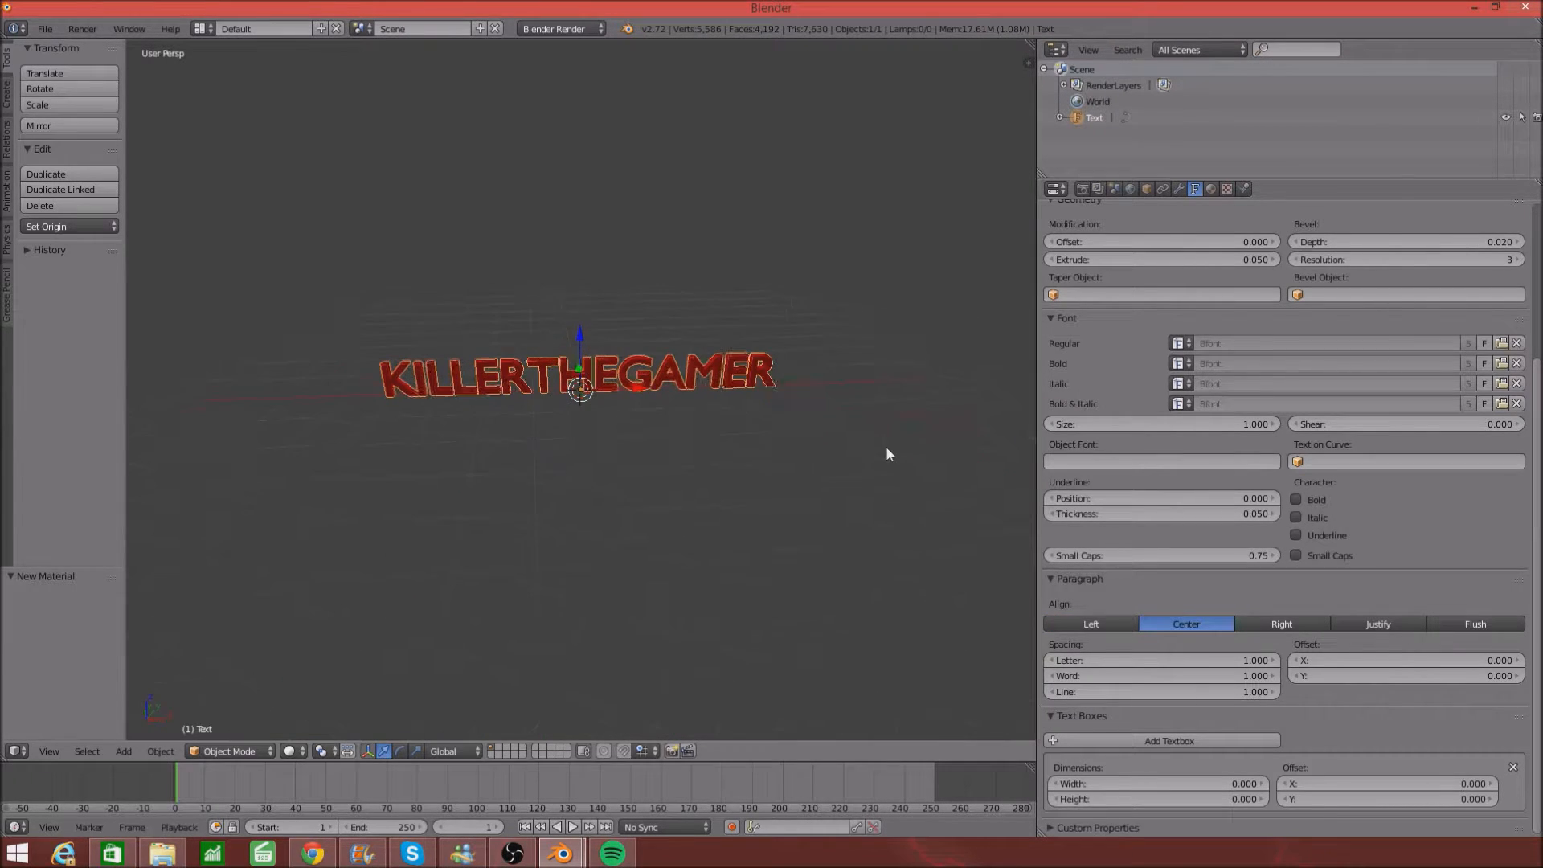
{"action": "left_click", "coordinate": [1083, 188]}
{"action": "left_click", "coordinate": [1094, 262]}
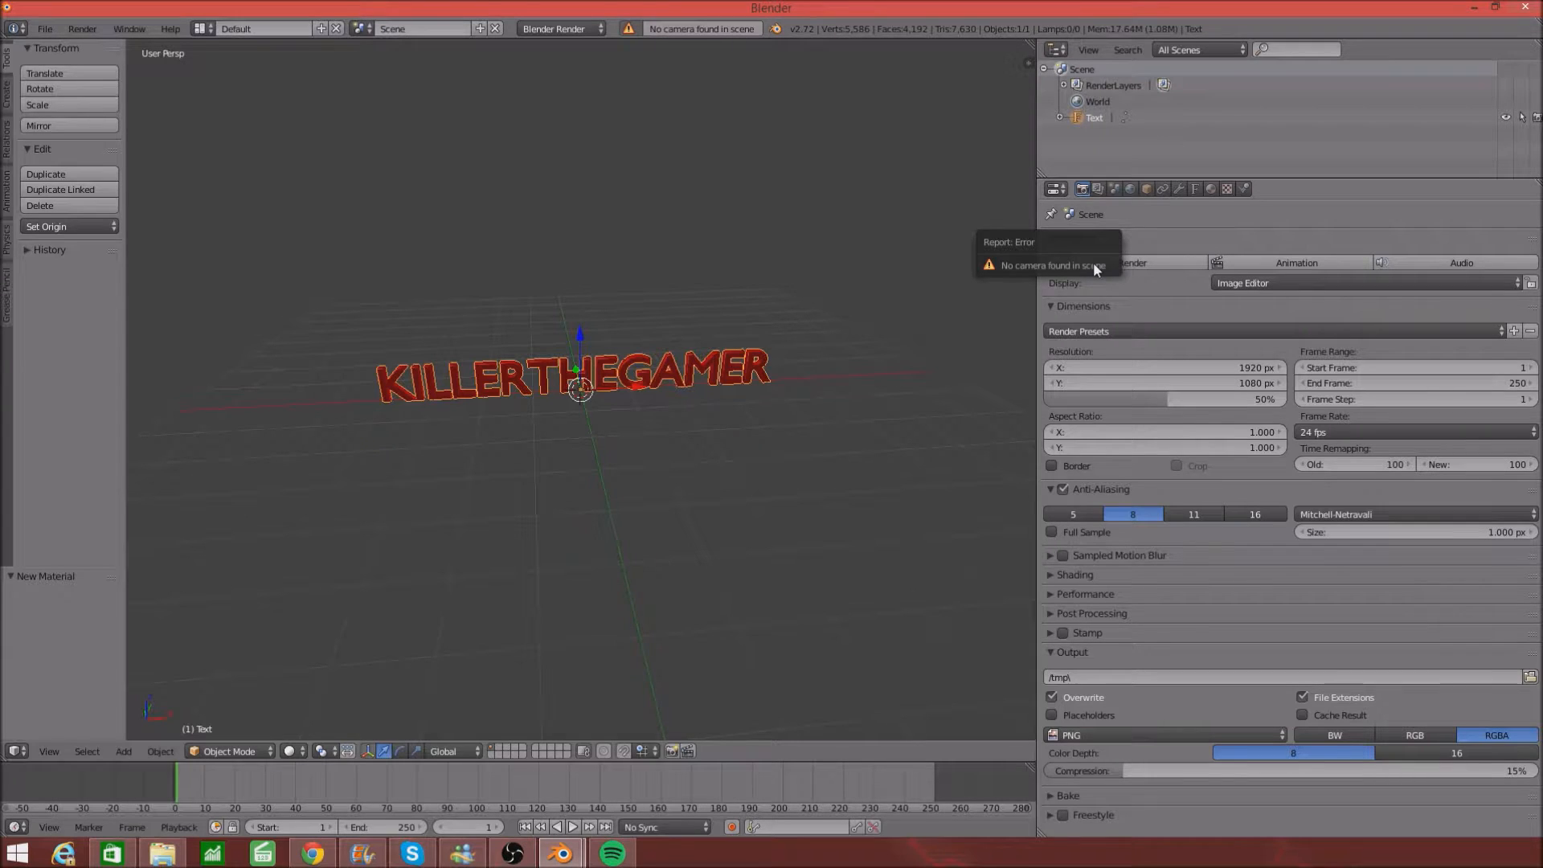
- Split the viewport into two 3D views, hide their tool shelves and make the timeline taller
{"action": "left_click_drag", "start_coordinate": [1031, 50], "coordinate": [595, 177]}
{"action": "left_click_drag", "start_coordinate": [719, 268], "coordinate": [608, 271]}
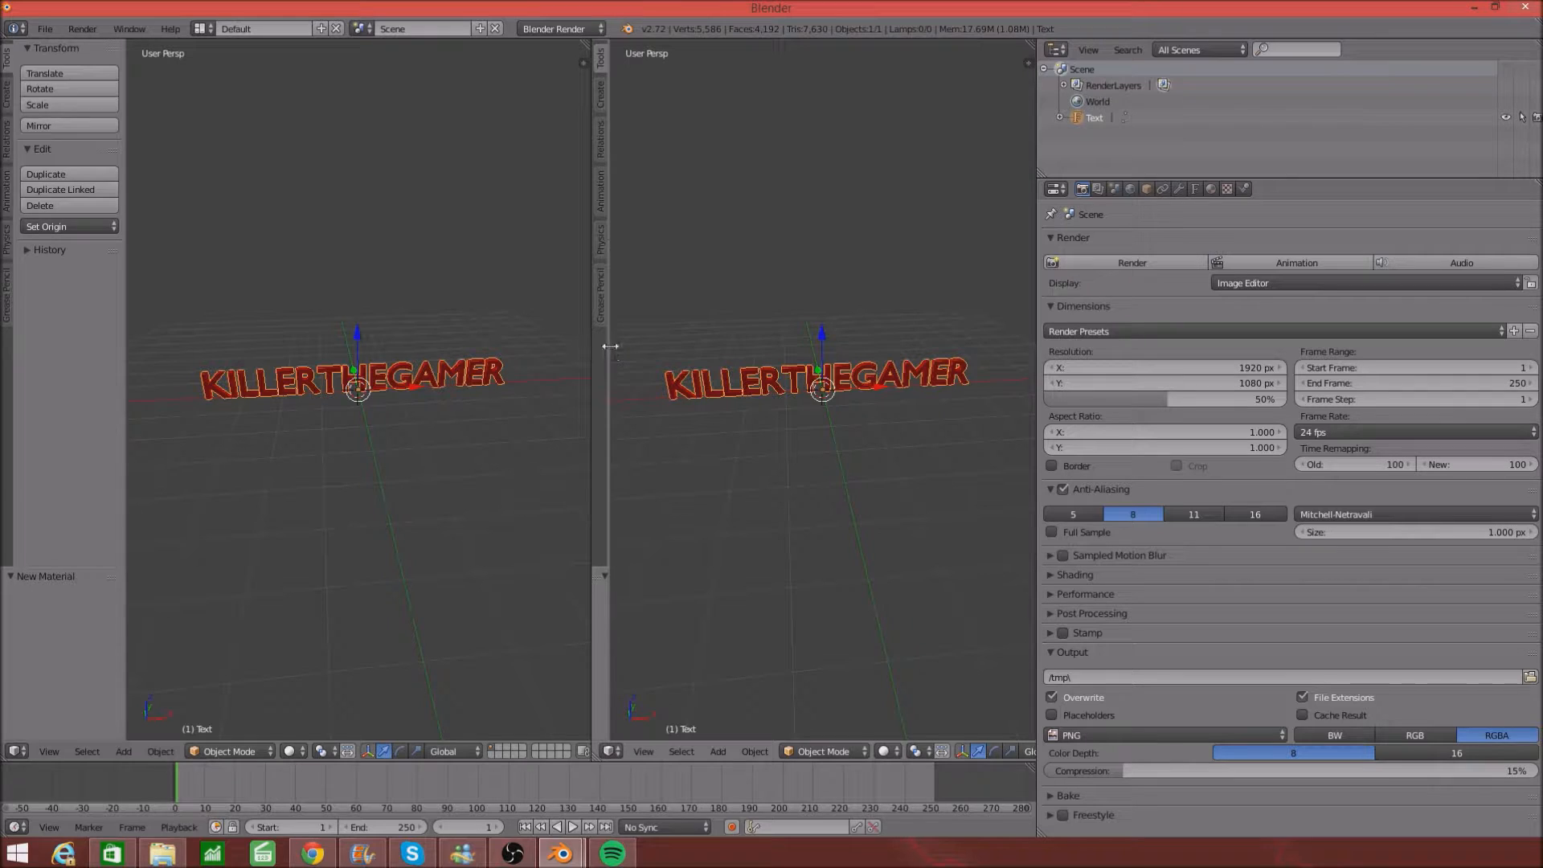
{"action": "left_click_drag", "start_coordinate": [609, 351], "coordinate": [575, 345]}
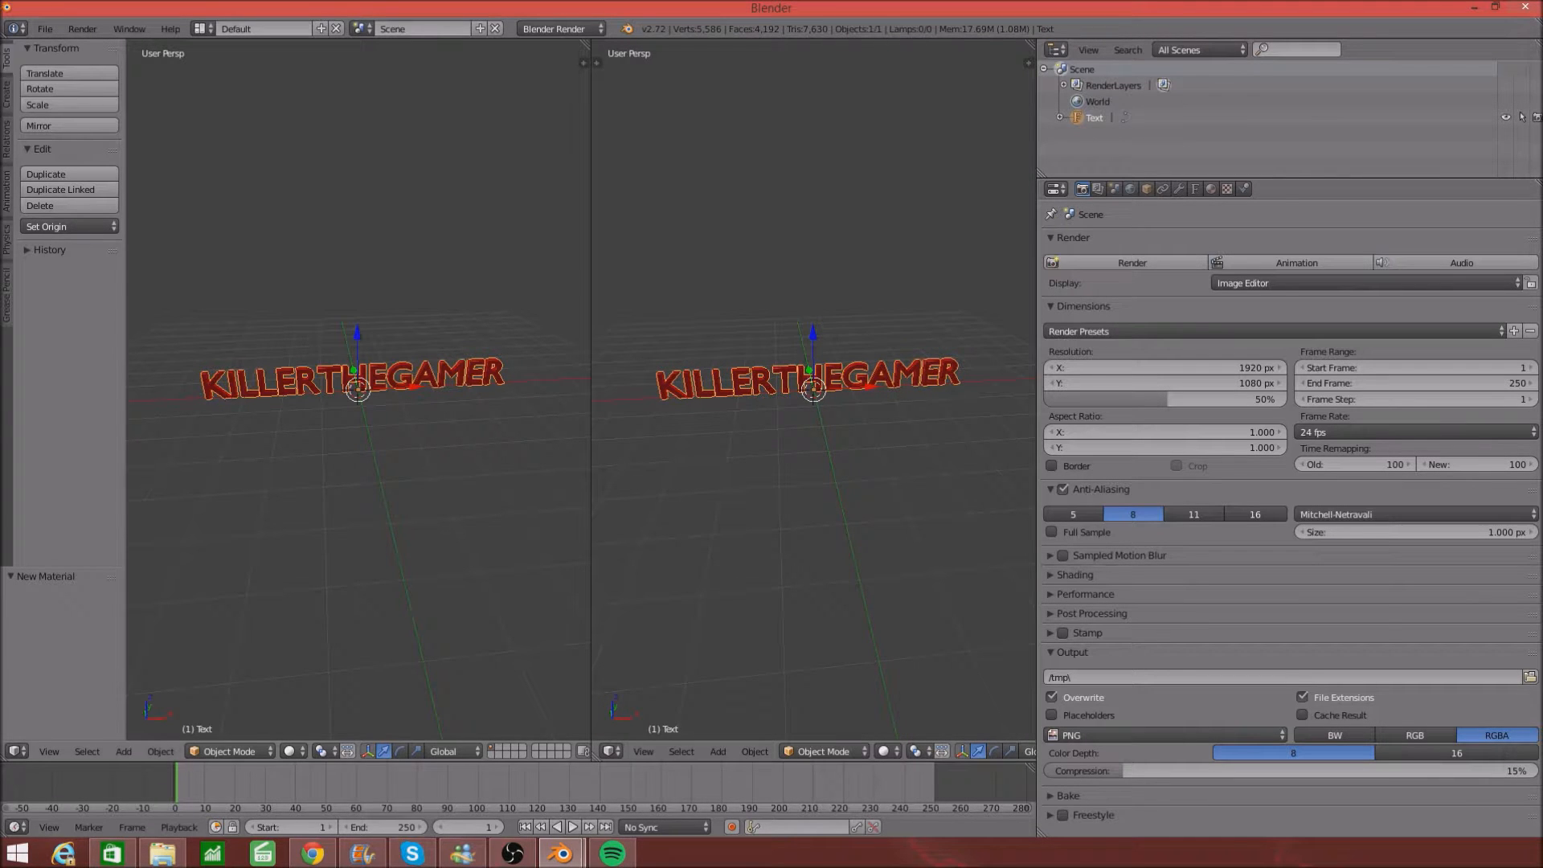
{"action": "left_click_drag", "start_coordinate": [125, 293], "coordinate": [4, 294]}
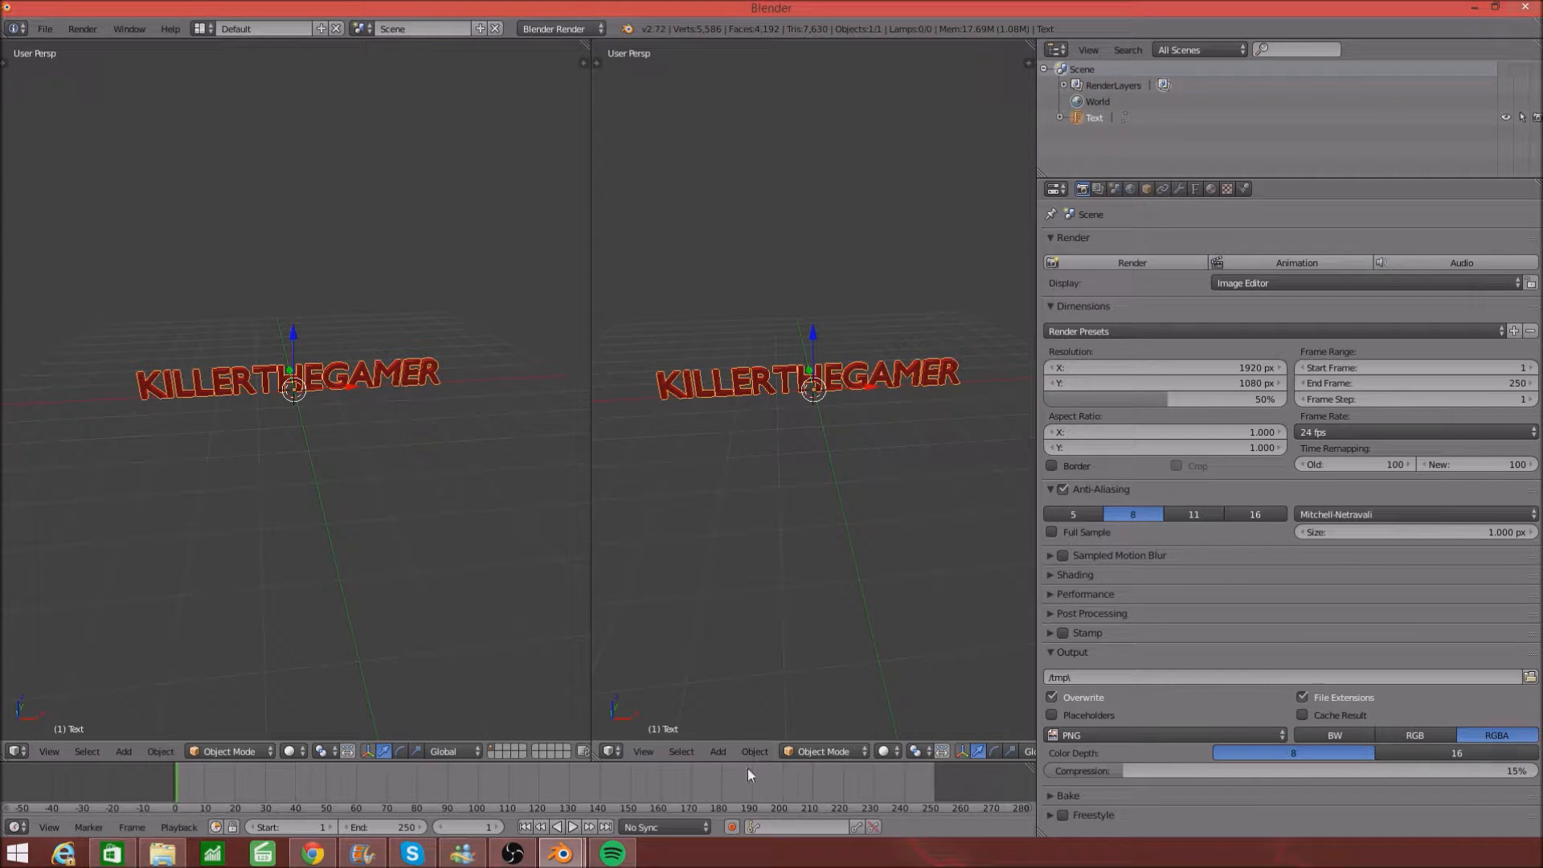
{"action": "left_click_drag", "start_coordinate": [735, 758], "coordinate": [753, 597]}
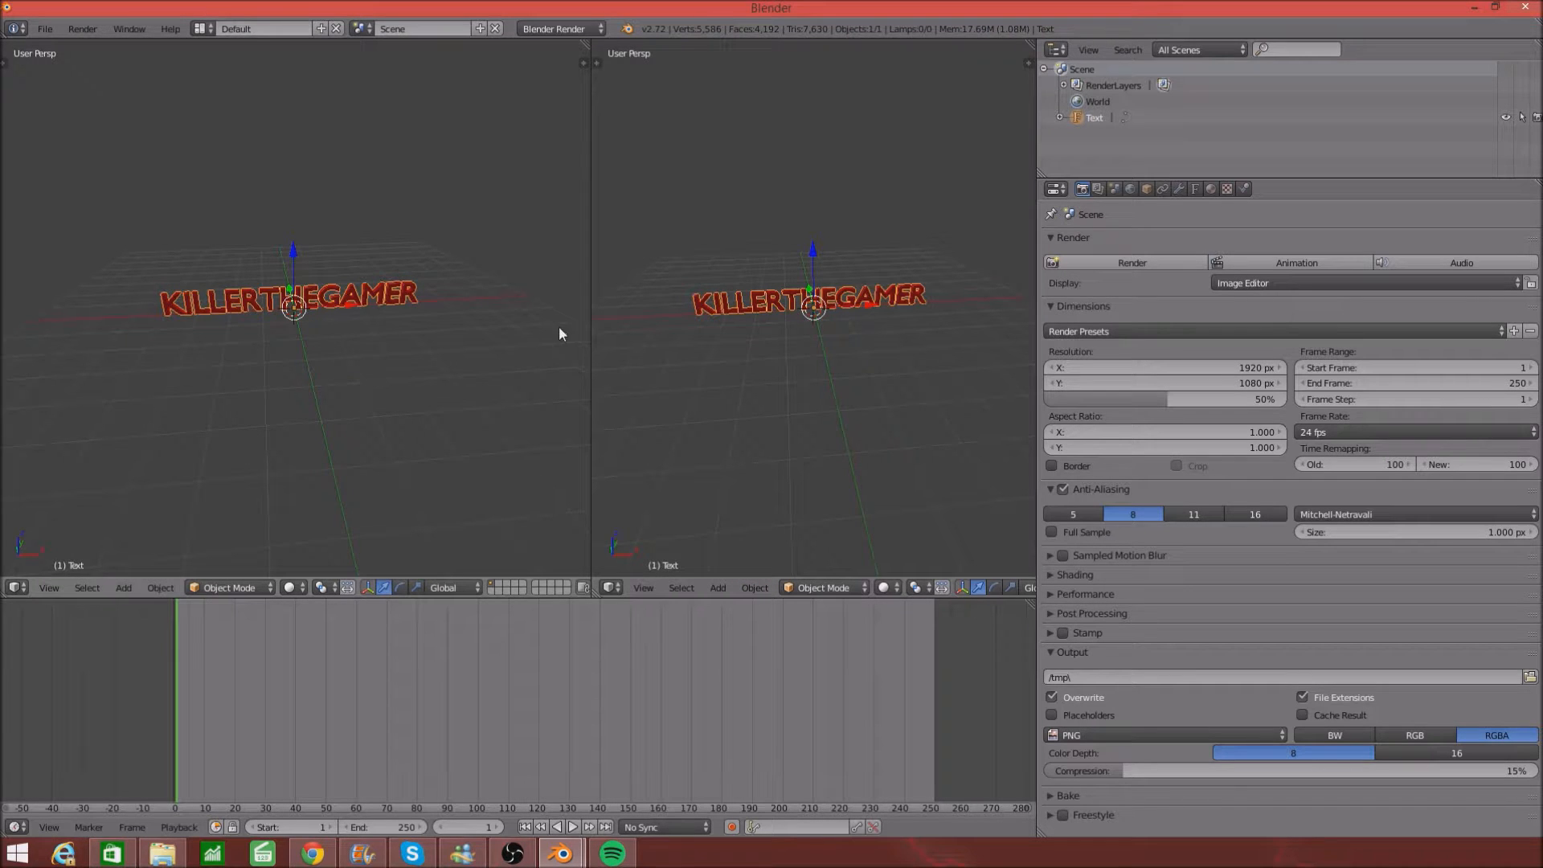
{"action": "middle_click_drag", "start_coordinate": [558, 325], "coordinate": [533, 306]}
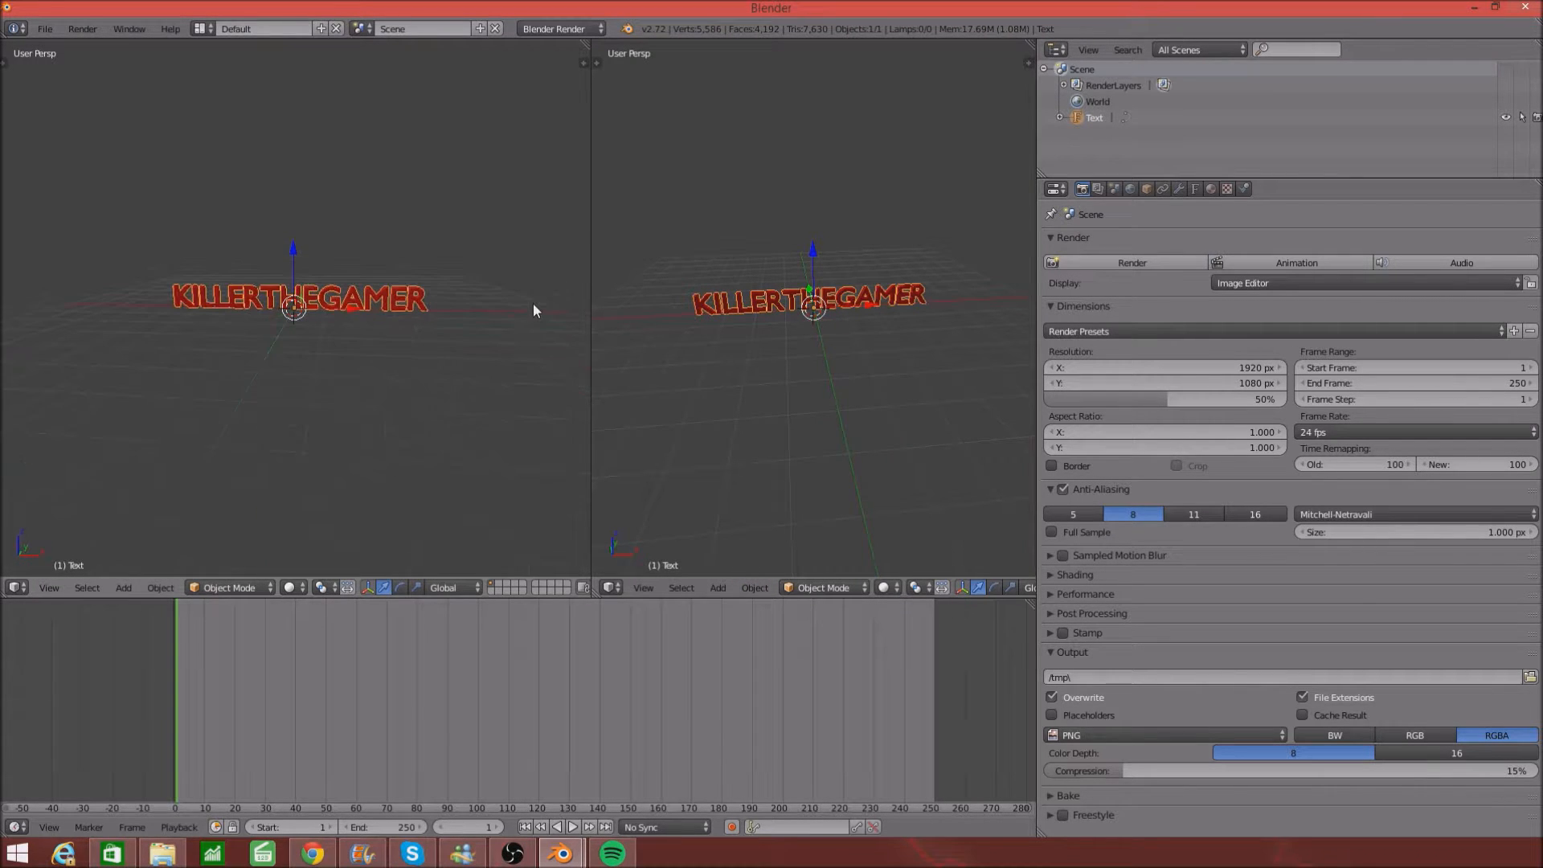
{"action": "middle_click_drag", "start_coordinate": [924, 436], "coordinate": [812, 442]}
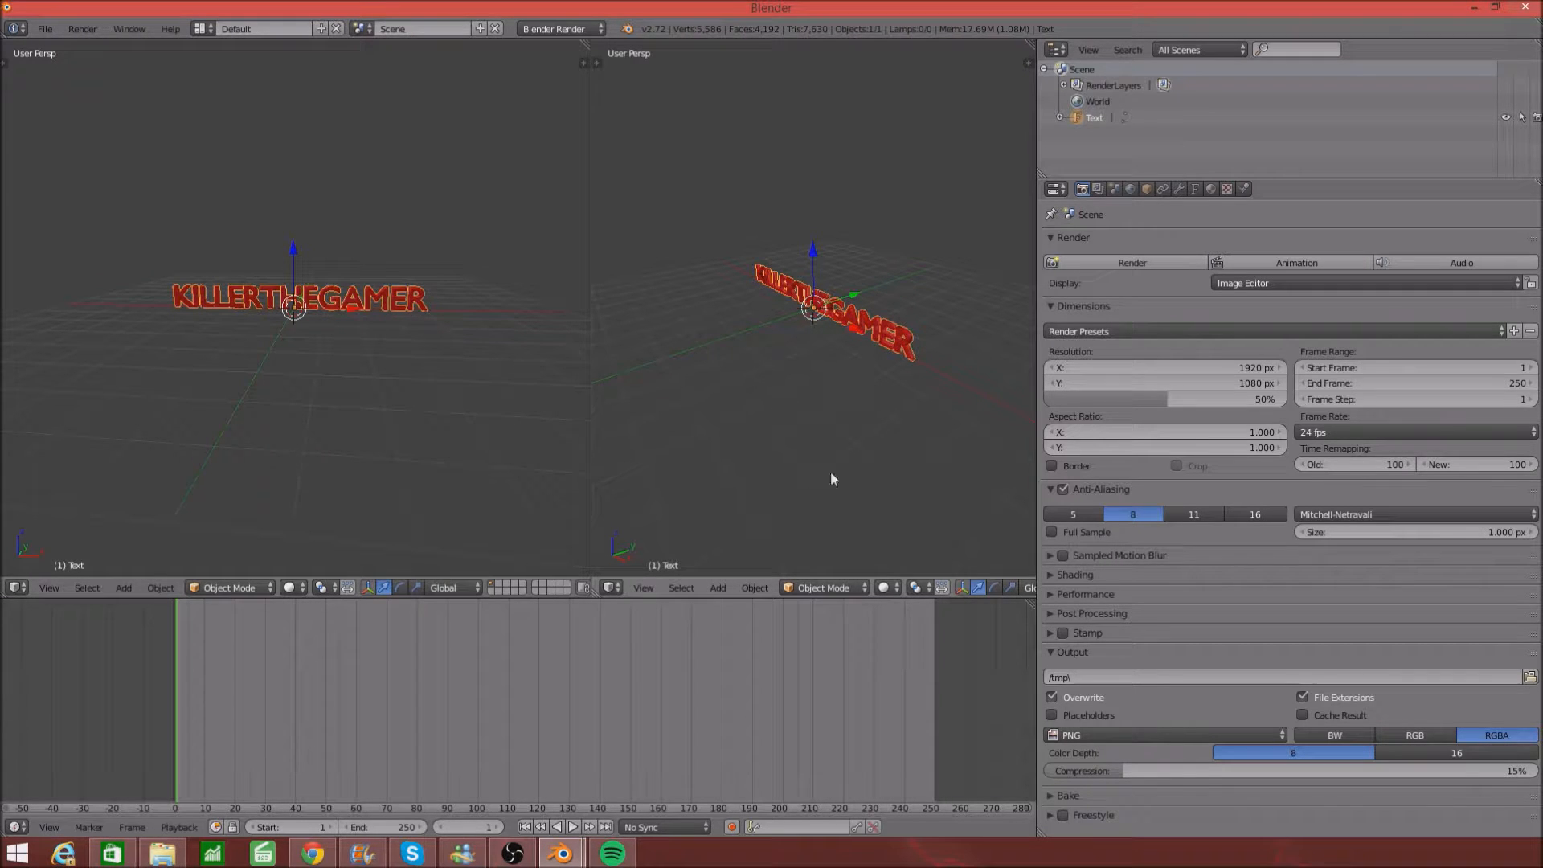
{"action": "middle_click_drag", "start_coordinate": [957, 403], "coordinate": [923, 382]}
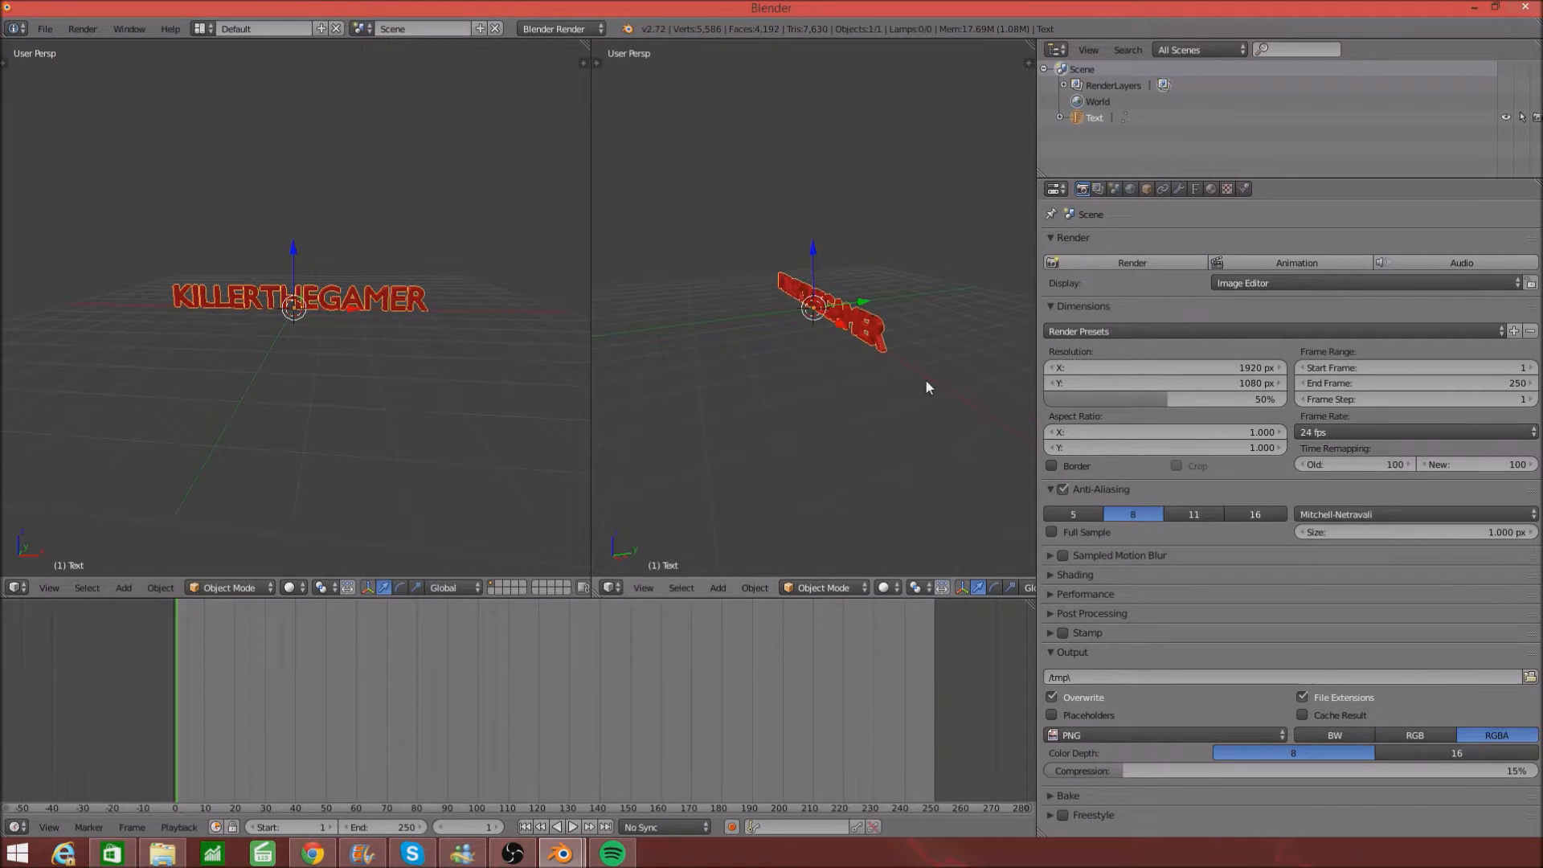
{"action": "scroll", "coordinate": [923, 382], "scroll_direction": "up", "scroll_amount": 1}
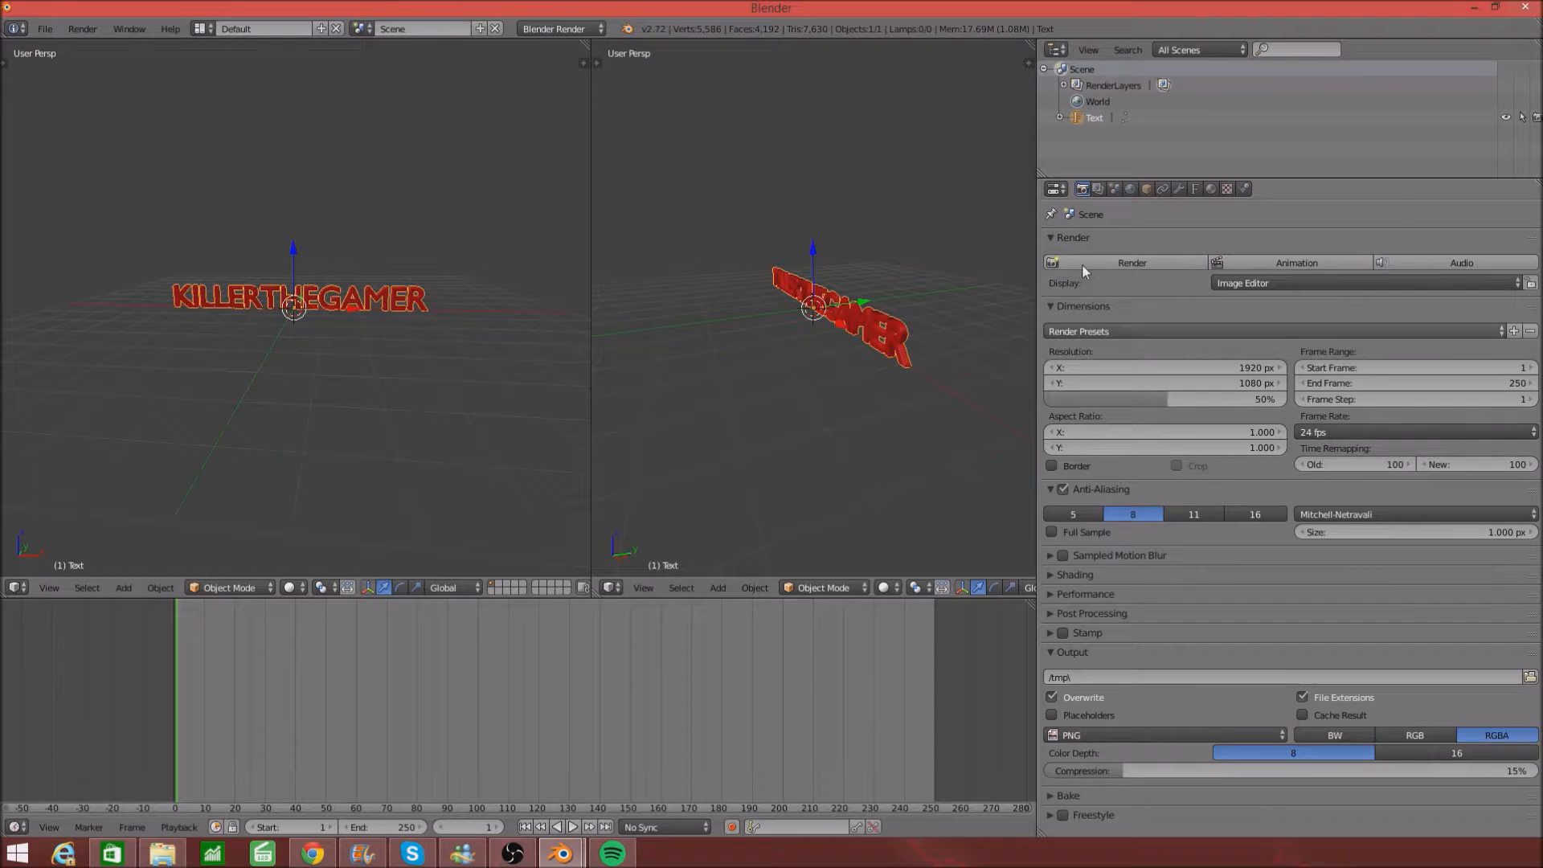
- Make the world horizon colour black (RGB 0.002) and place the 3D cursor beside the text
{"action": "left_click", "coordinate": [1131, 190]}
{"action": "left_click", "coordinate": [1112, 457]}
{"action": "left_click", "coordinate": [1148, 455]}
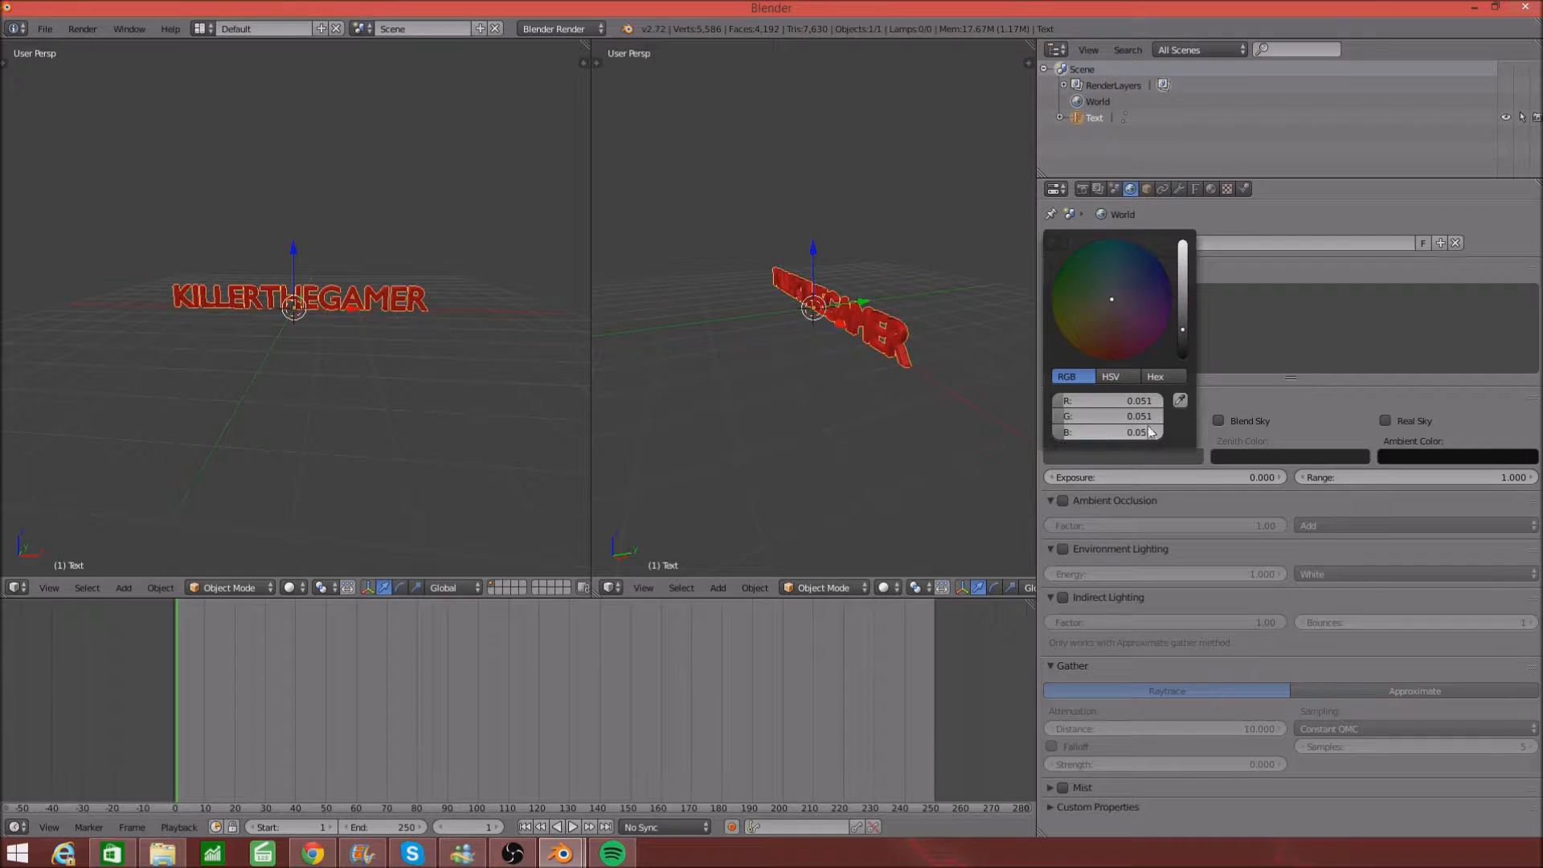
{"action": "left_click_drag", "start_coordinate": [1183, 345], "coordinate": [1184, 357]}
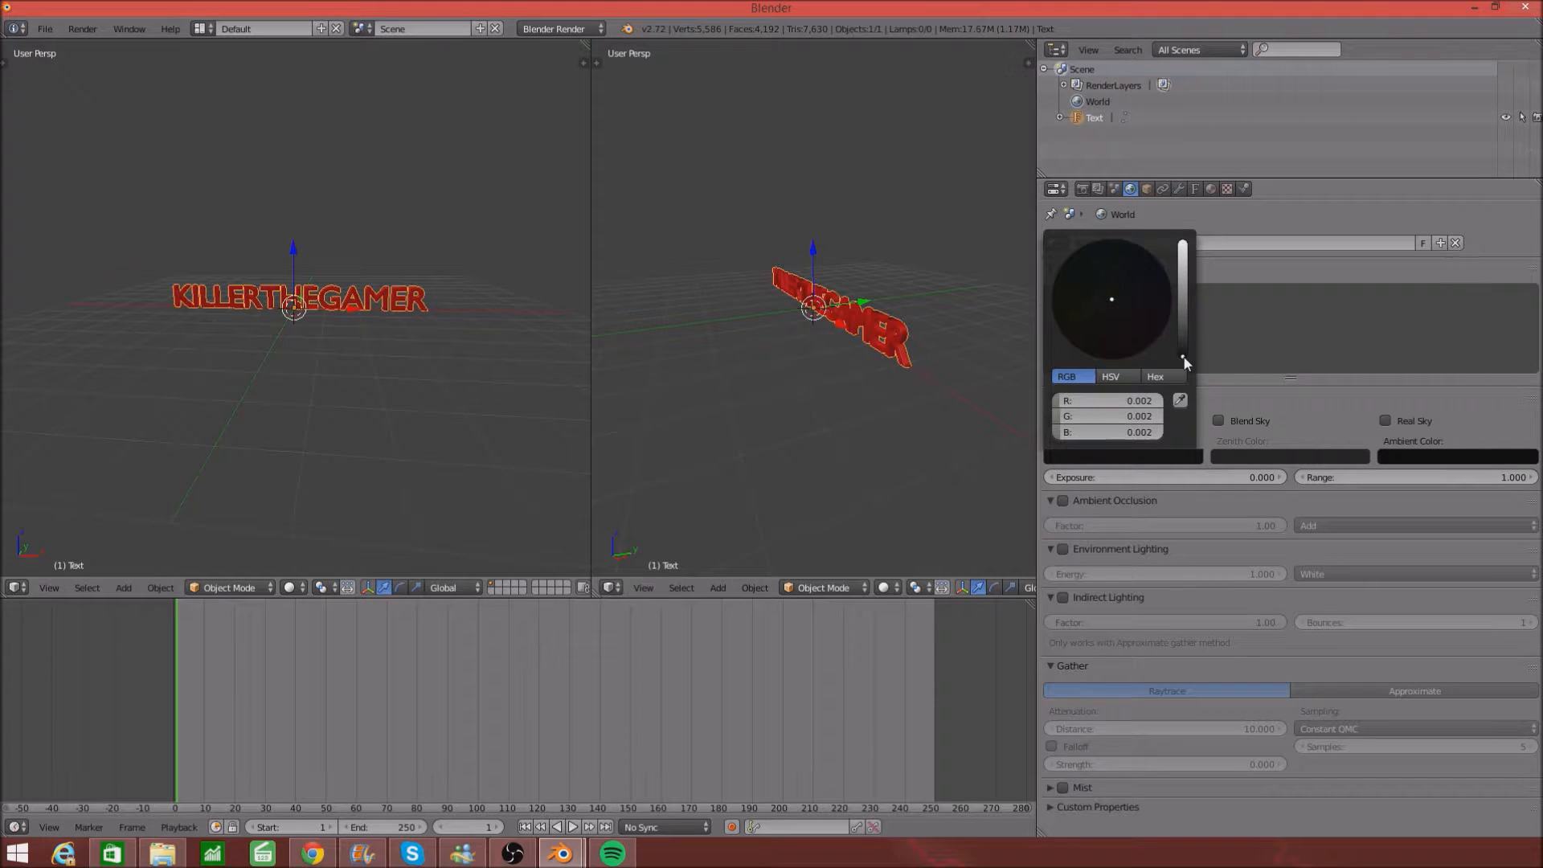
{"action": "left_click", "coordinate": [972, 420]}
{"action": "left_click", "coordinate": [1082, 189]}
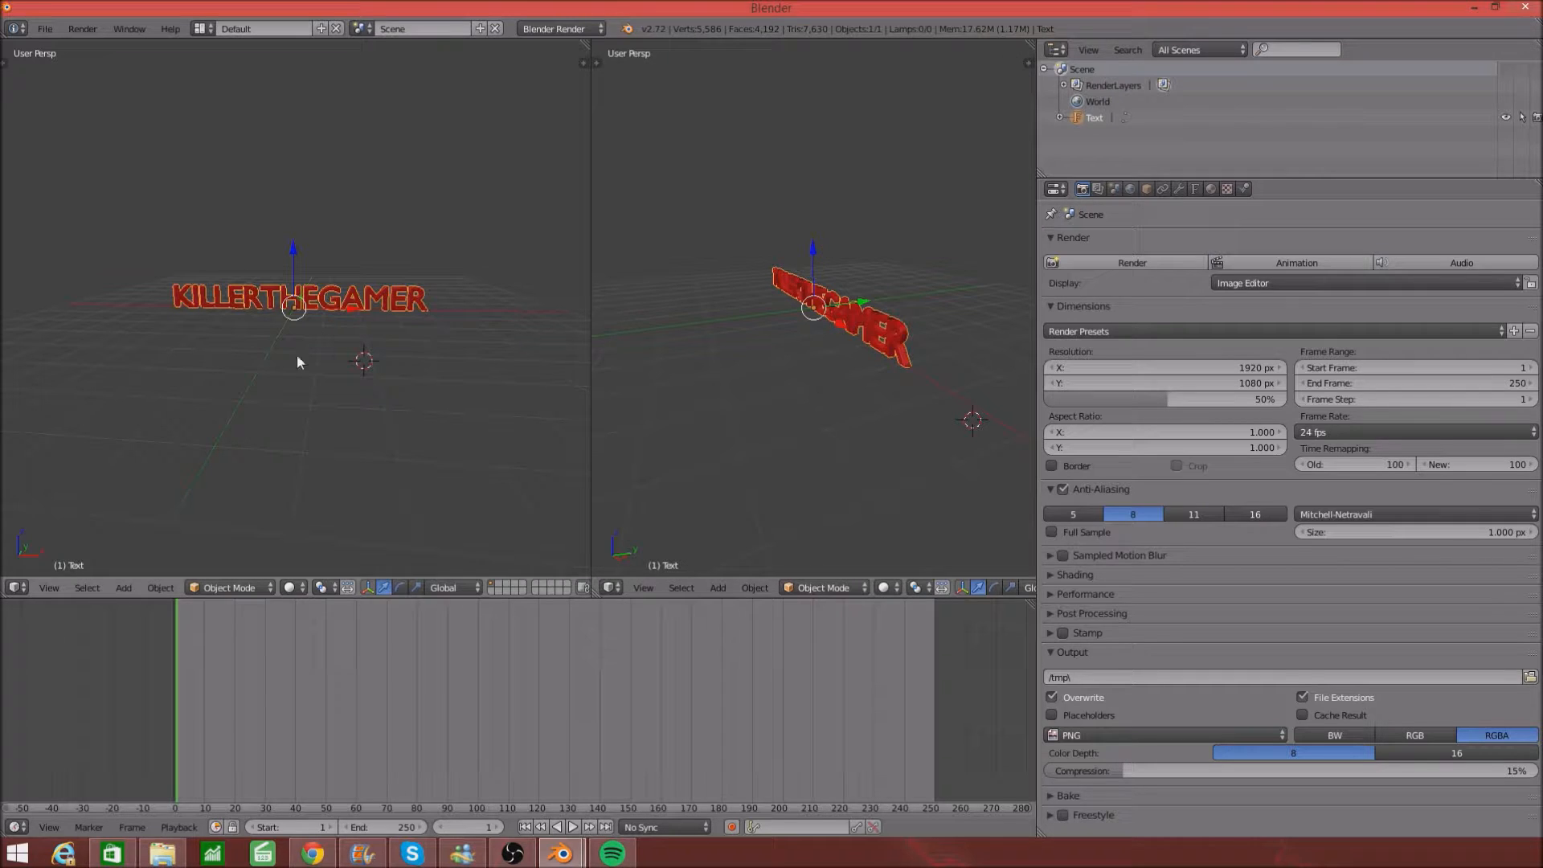
- Add a camera at a 3D cursor placed below and beside the text
{"action": "left_click", "coordinate": [238, 403]}
{"action": "key", "text": "shift+a"}
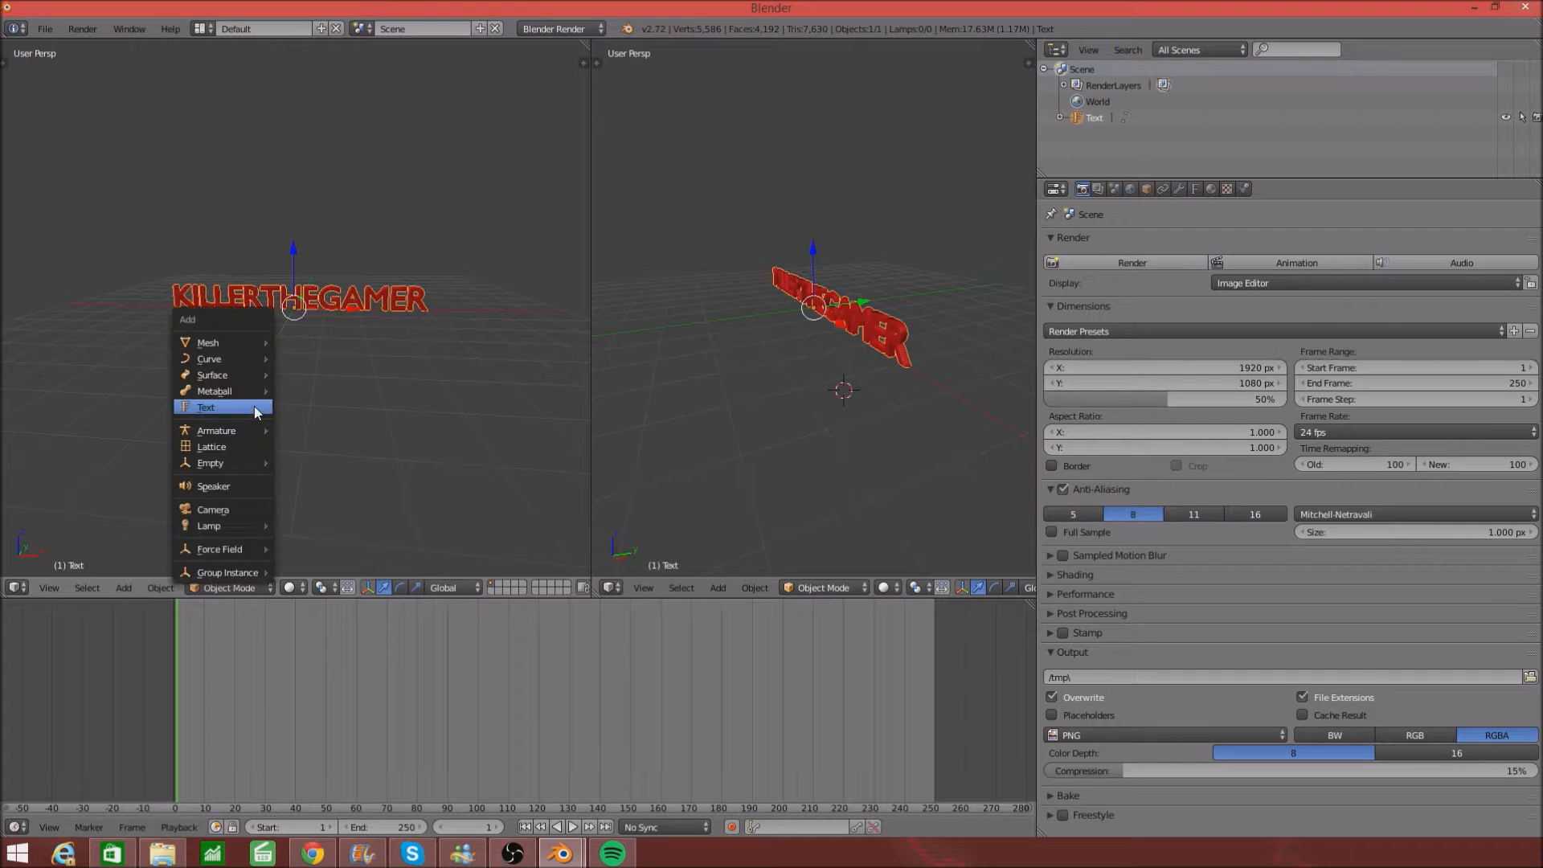
{"action": "left_click", "coordinate": [228, 510]}
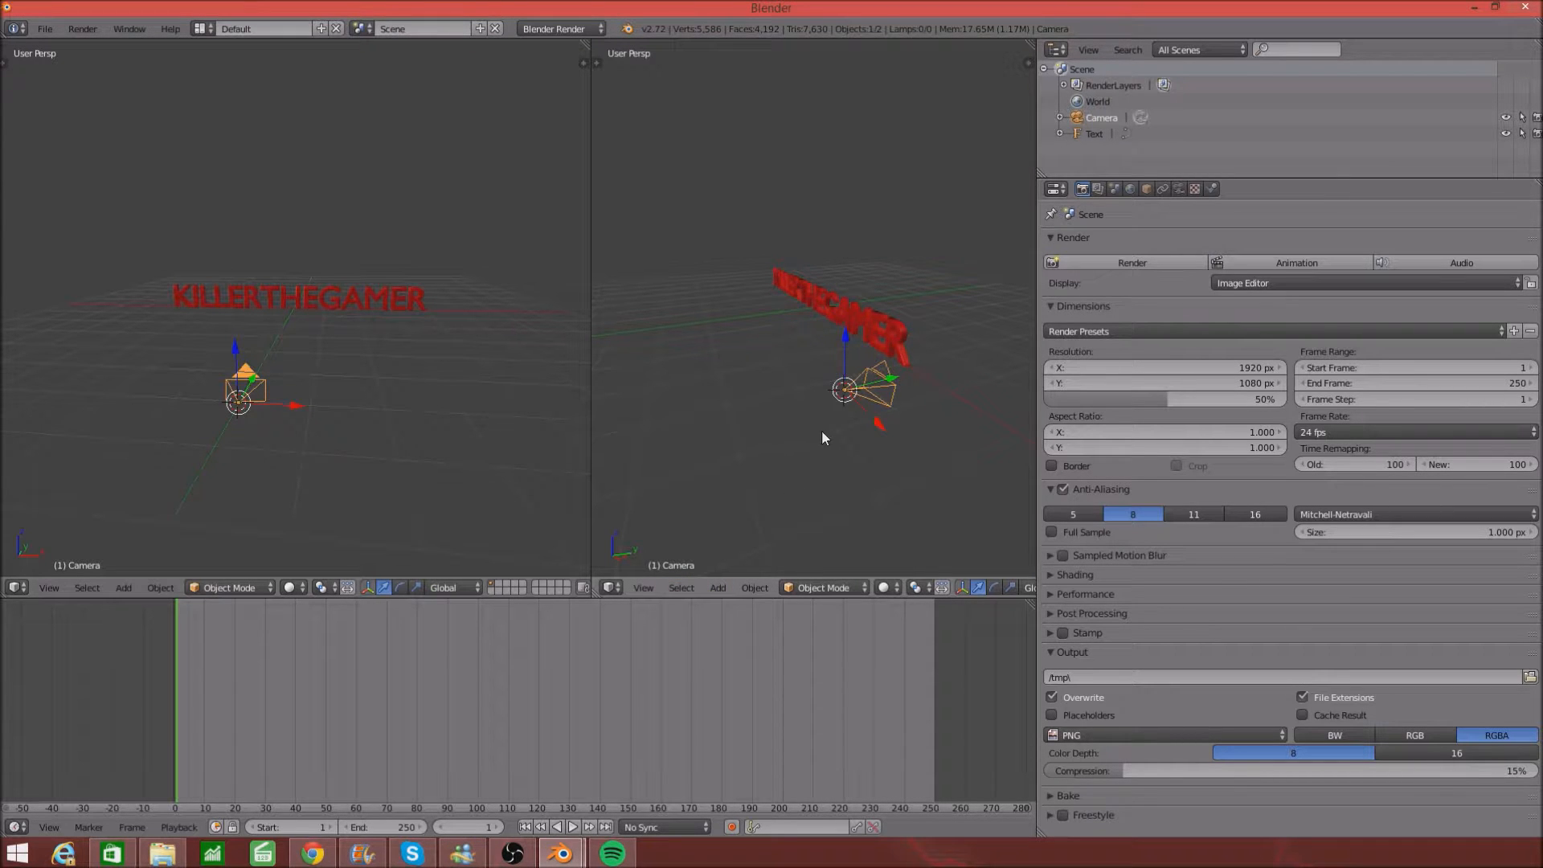
{"action": "mouse_move", "coordinate": [822, 431]}
{"action": "middle_mouse_down"}
{"action": "mouse_move", "coordinate": [734, 437]}
{"action": "mouse_move", "coordinate": [845, 427]}
{"action": "middle_mouse_up"}
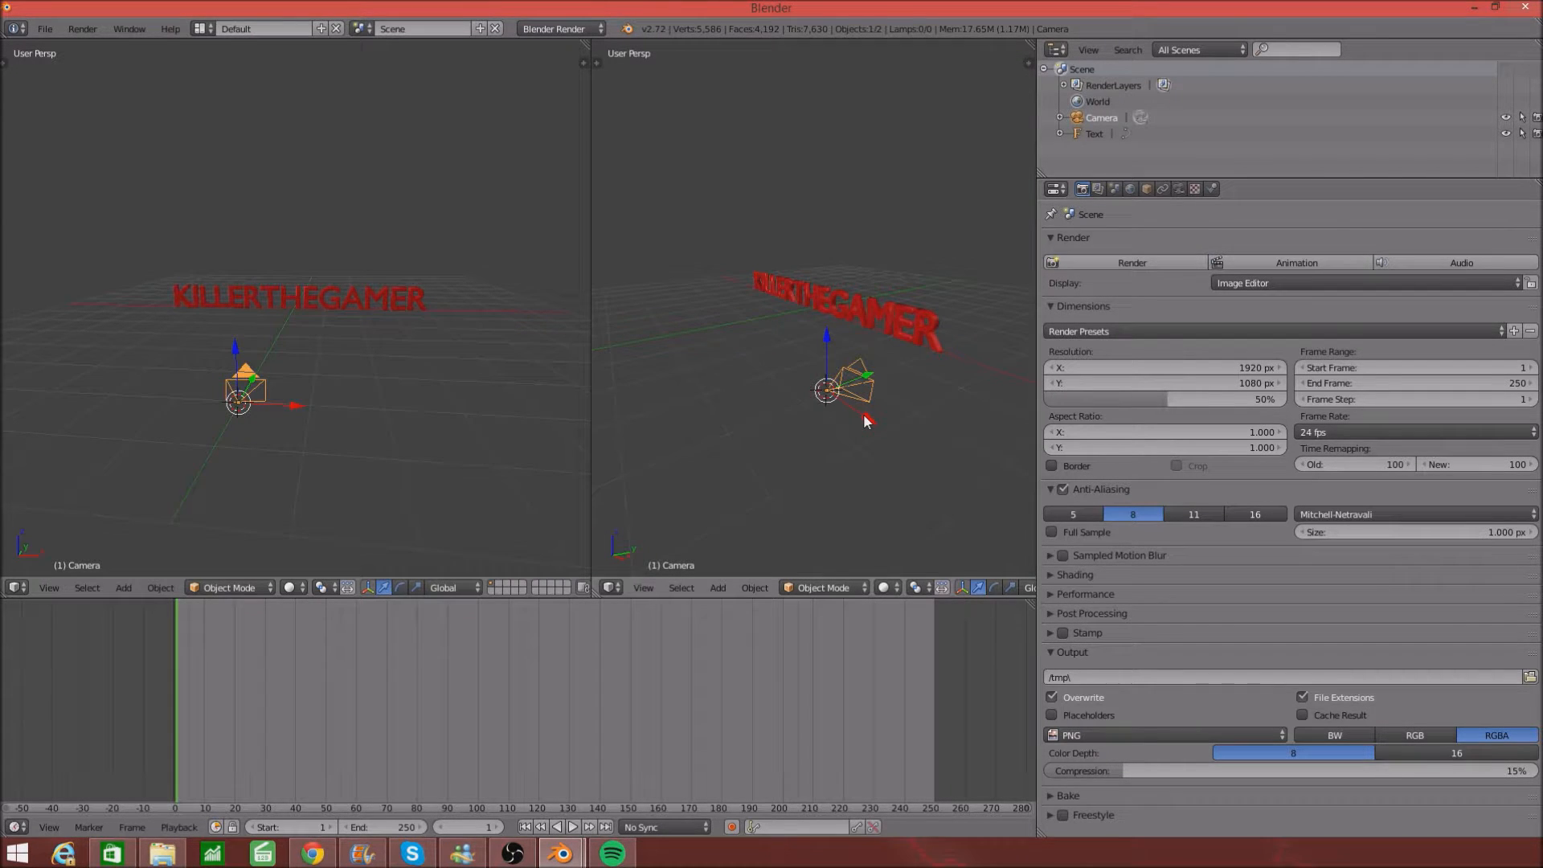
{"action": "key", "text": "n"}
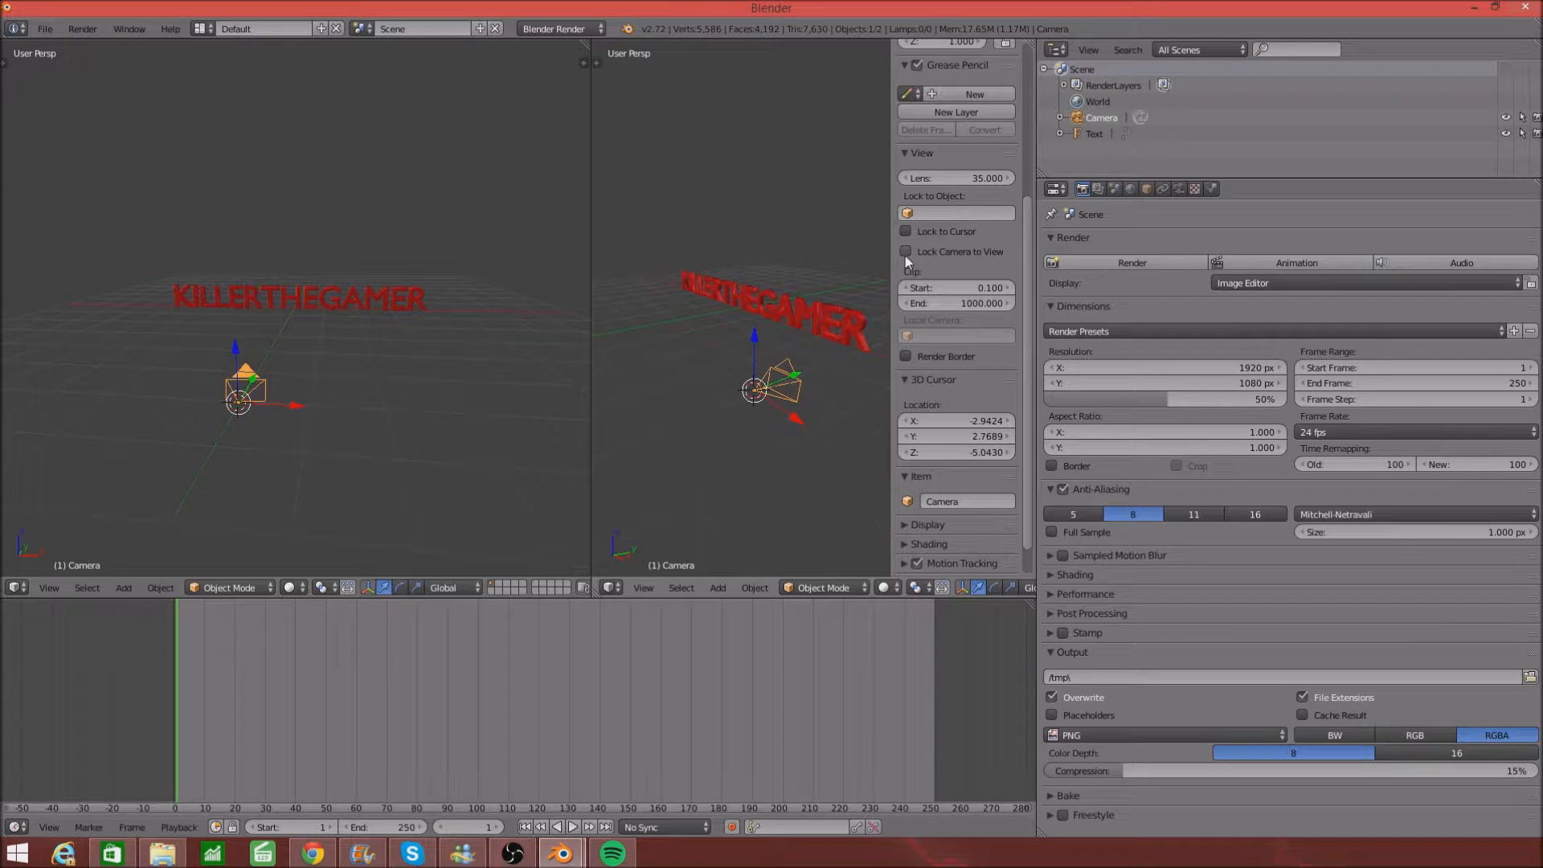
{"action": "key", "text": "n"}
- Move the camera back along its Y axis and raise it along Z
{"action": "middle_click_drag", "start_coordinate": [336, 302], "coordinate": [412, 351]}
{"action": "left_click_drag", "start_coordinate": [441, 400], "coordinate": [199, 320]}
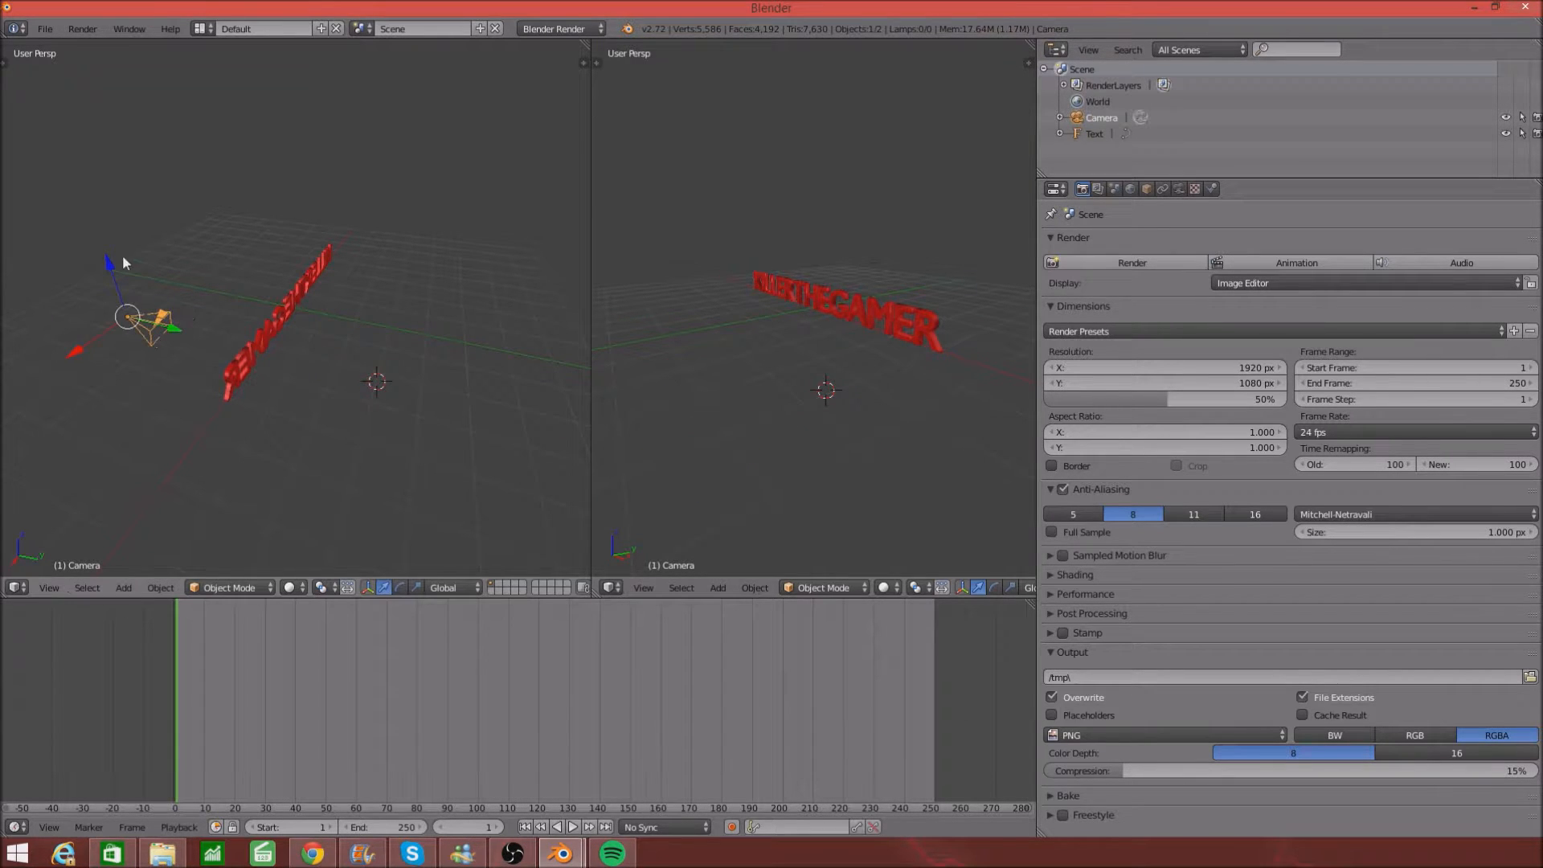
{"action": "left_click_drag", "start_coordinate": [114, 267], "coordinate": [119, 185]}
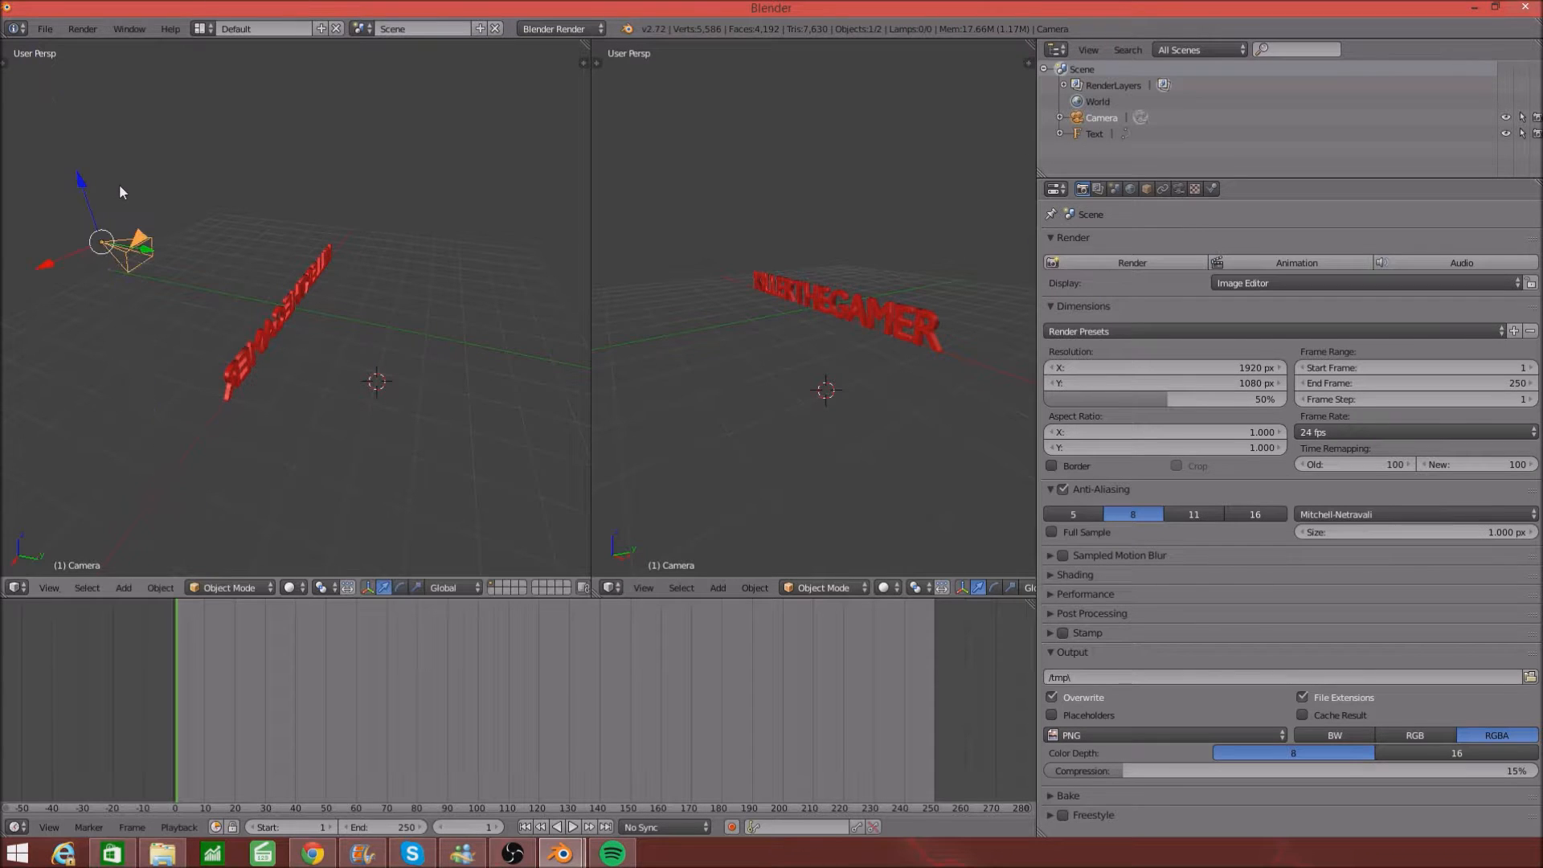
{"action": "left_click", "coordinate": [641, 588]}
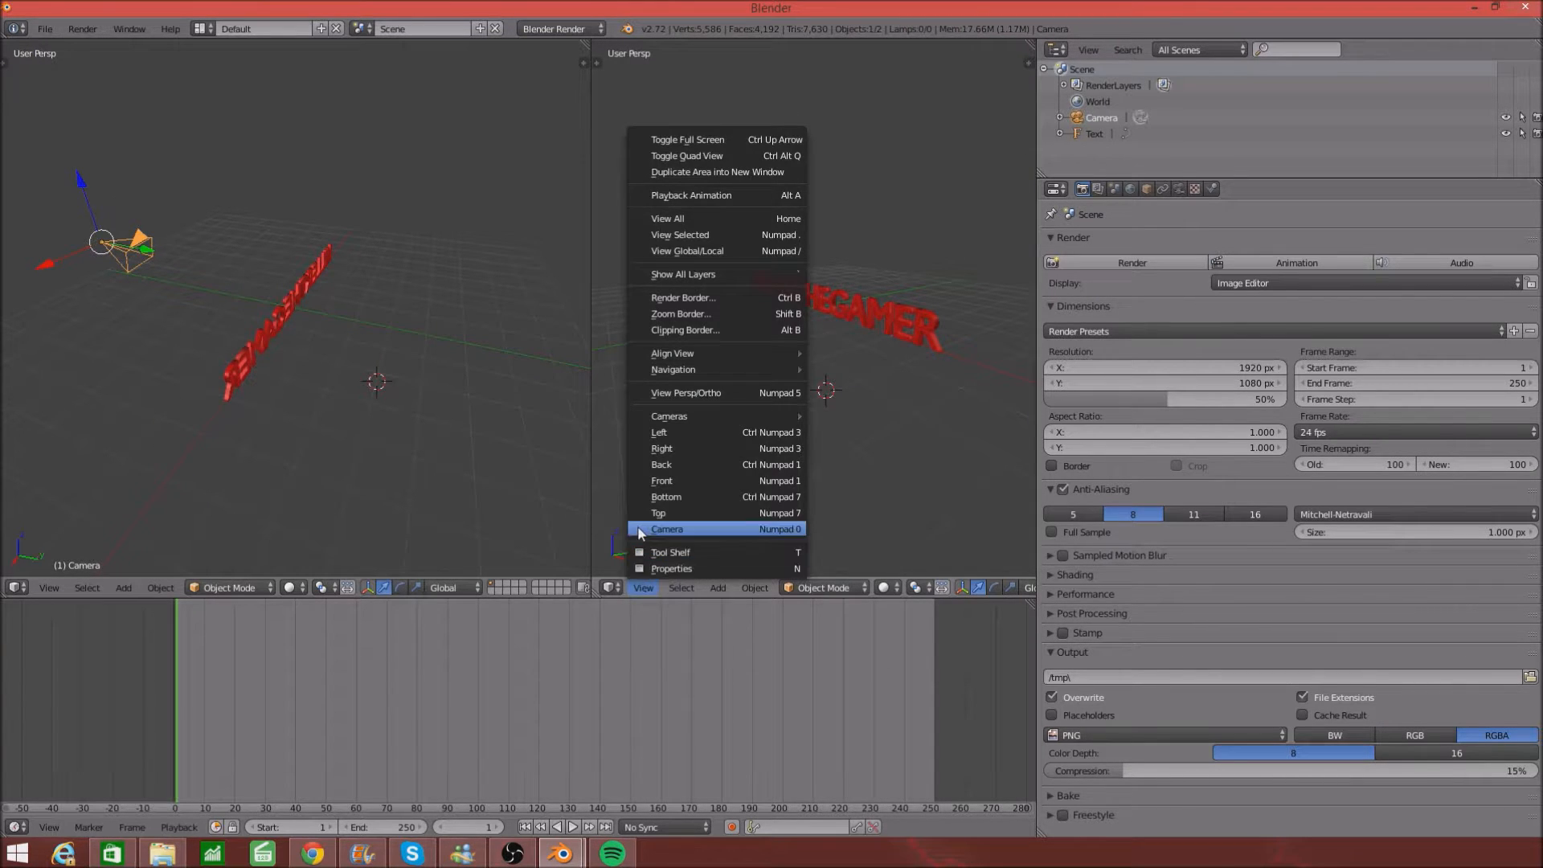
- Look through the scene camera and aim it so the KILLERTHEGAMER text comes into frame
{"action": "left_click", "coordinate": [659, 529]}
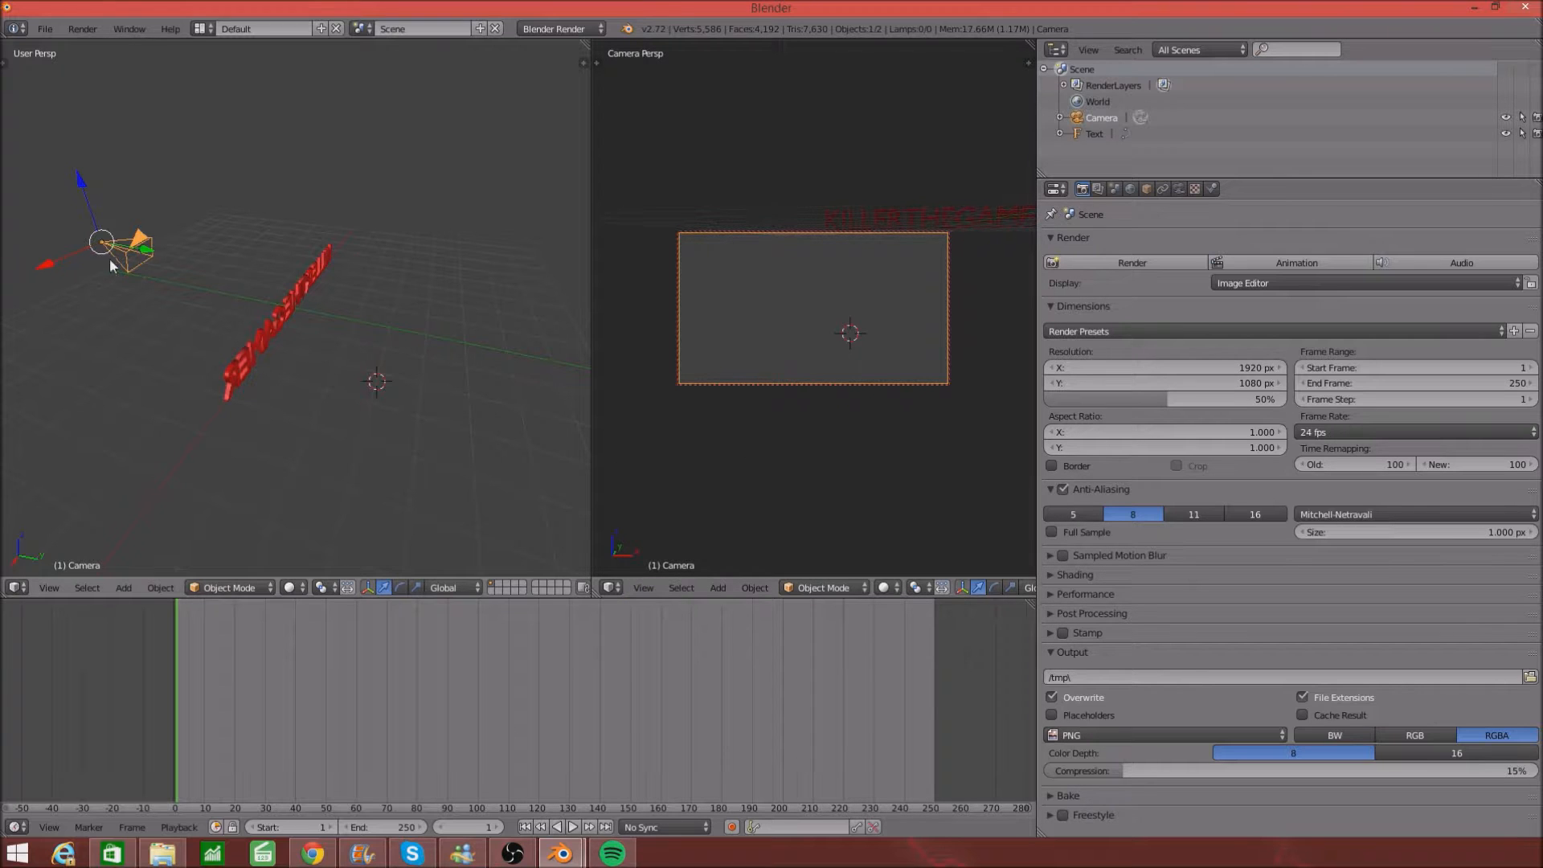
{"action": "mouse_move", "coordinate": [51, 256]}
{"action": "left_mouse_down"}
{"action": "mouse_move", "coordinate": [3, 292]}
{"action": "mouse_move", "coordinate": [39, 239]}
{"action": "left_mouse_up"}
{"action": "left_click_drag", "start_coordinate": [22, 210], "coordinate": [5, 158]}
{"action": "mouse_move", "coordinate": [781, 361]}
{"action": "middle_mouse_down"}
{"action": "mouse_move", "coordinate": [719, 361]}
{"action": "mouse_move", "coordinate": [774, 358]}
{"action": "mouse_move", "coordinate": [759, 359]}
{"action": "middle_mouse_up"}
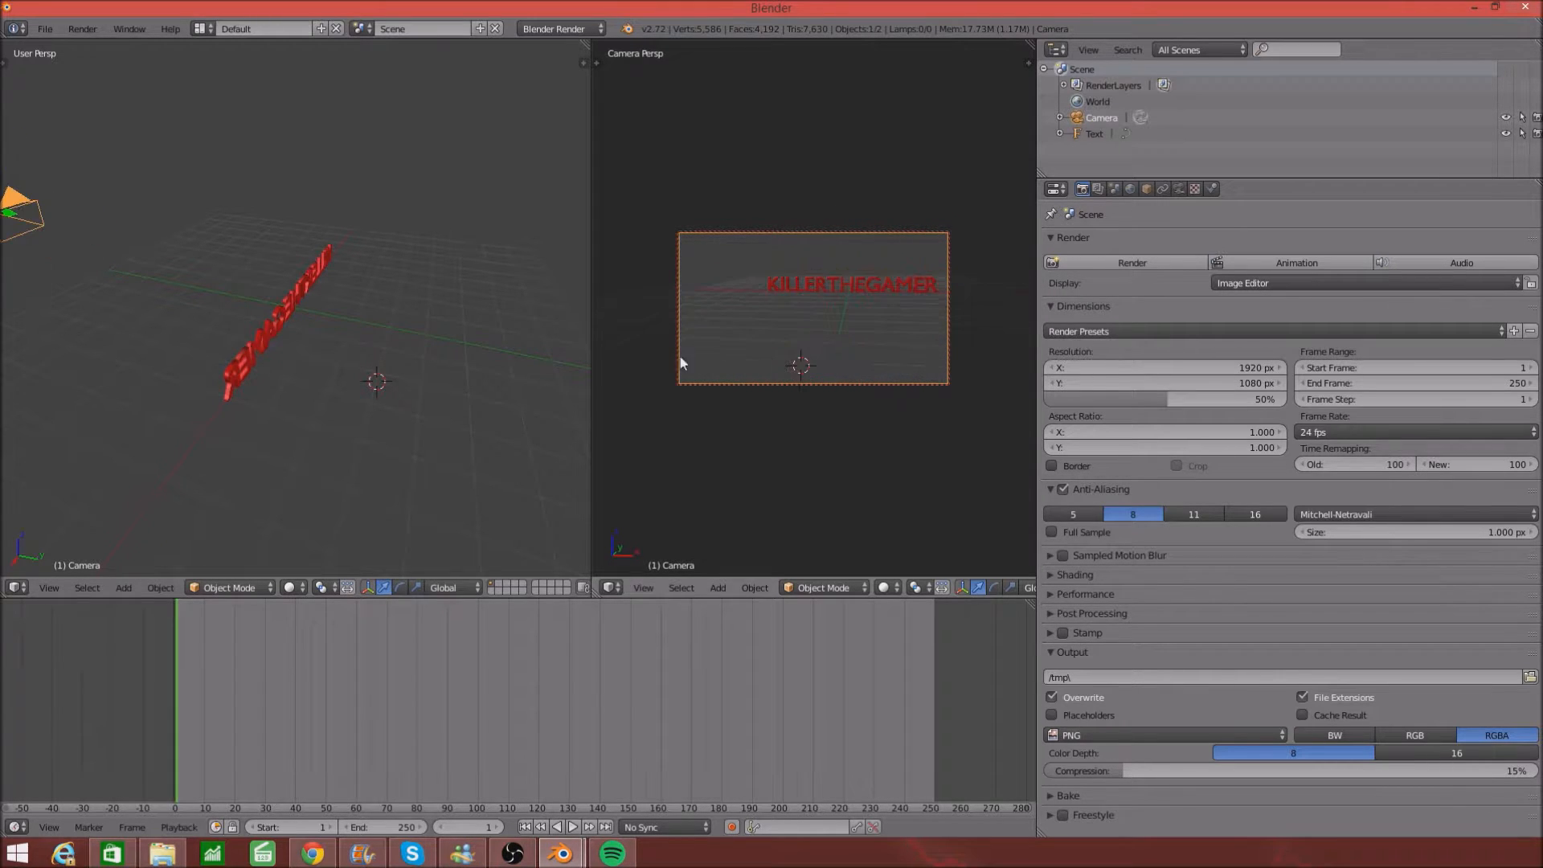
{"action": "scroll", "coordinate": [327, 307], "scroll_direction": "down", "scroll_amount": 1}
{"action": "scroll", "coordinate": [176, 250], "scroll_direction": "down", "scroll_amount": 1}
{"action": "middle_click_drag", "start_coordinate": [818, 414], "coordinate": [685, 428]}
{"action": "scroll", "coordinate": [684, 429], "scroll_direction": "up", "scroll_amount": 8}
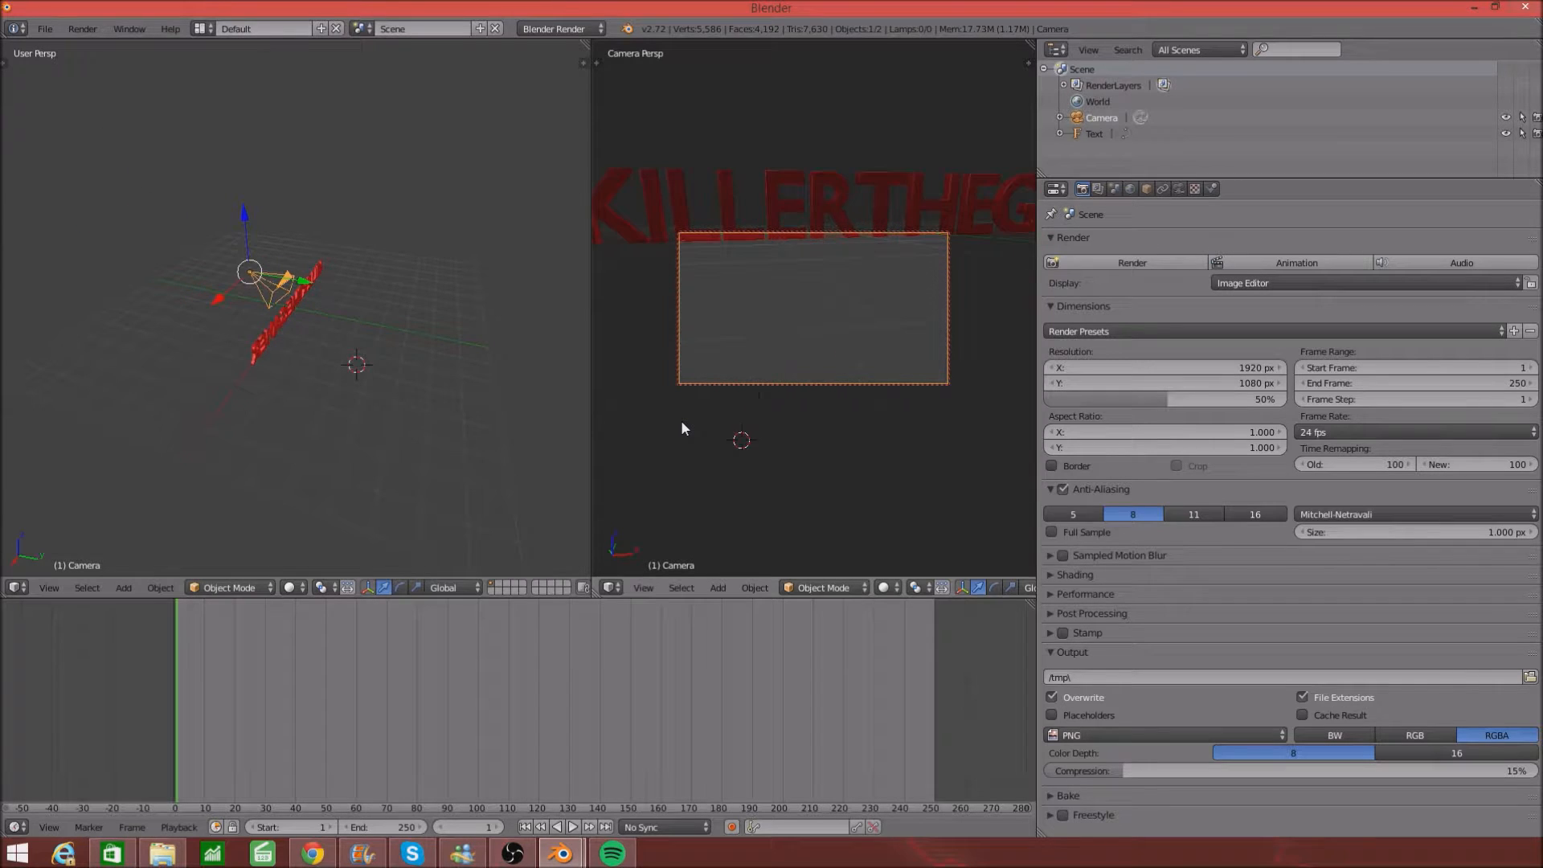
{"action": "middle_click_drag", "start_coordinate": [655, 439], "coordinate": [609, 478]}
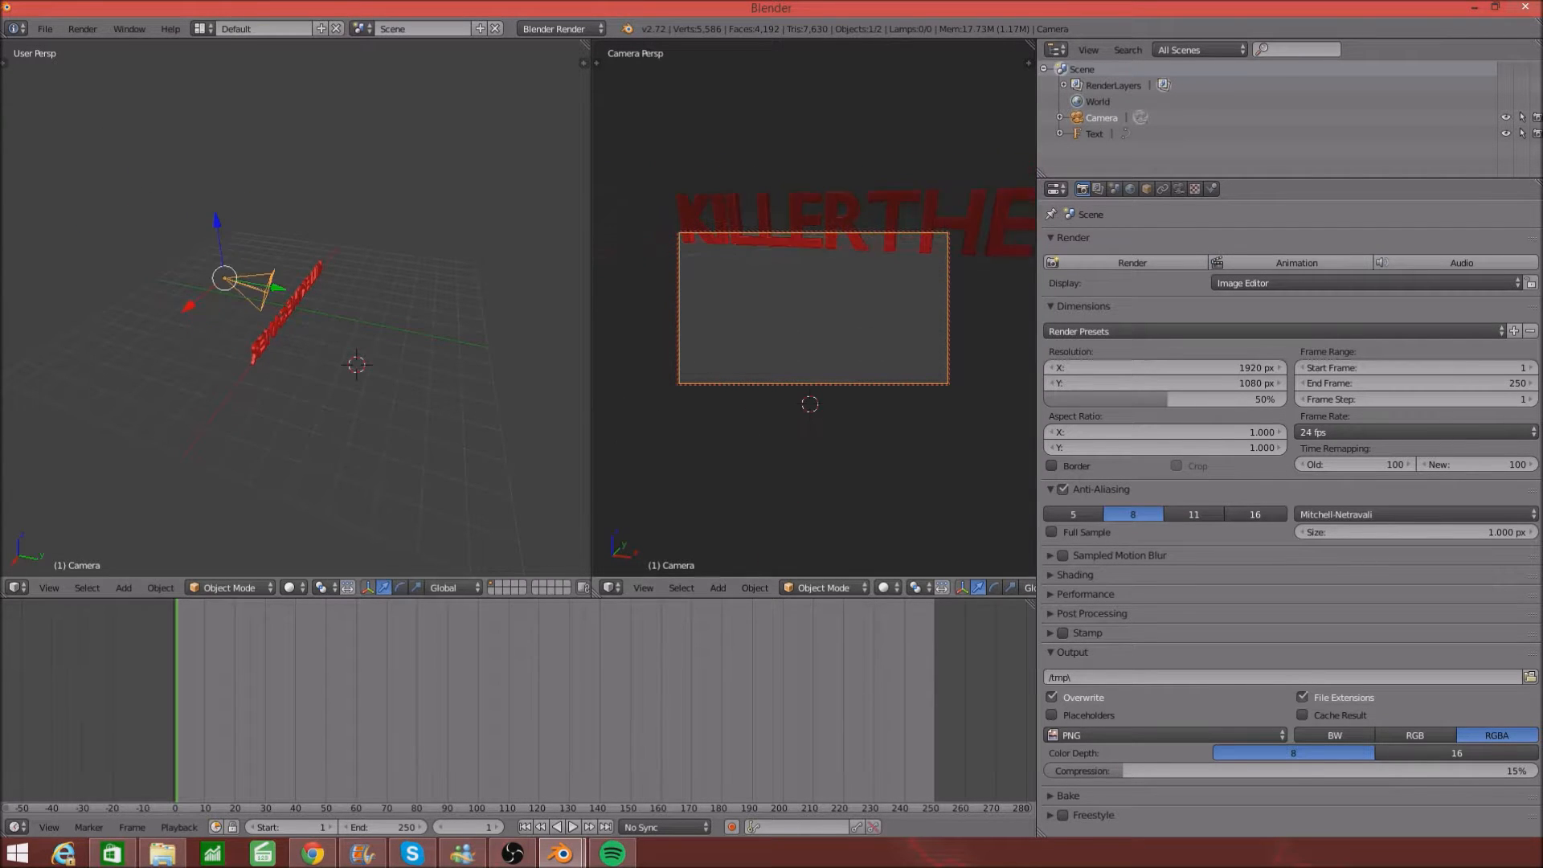
- Fine-tune the camera's position along Z, Y and X to centre the text, then render a test image
{"action": "key", "text": "g"}
{"action": "key", "text": "z"}
{"action": "left_click", "coordinate": [212, 219]}
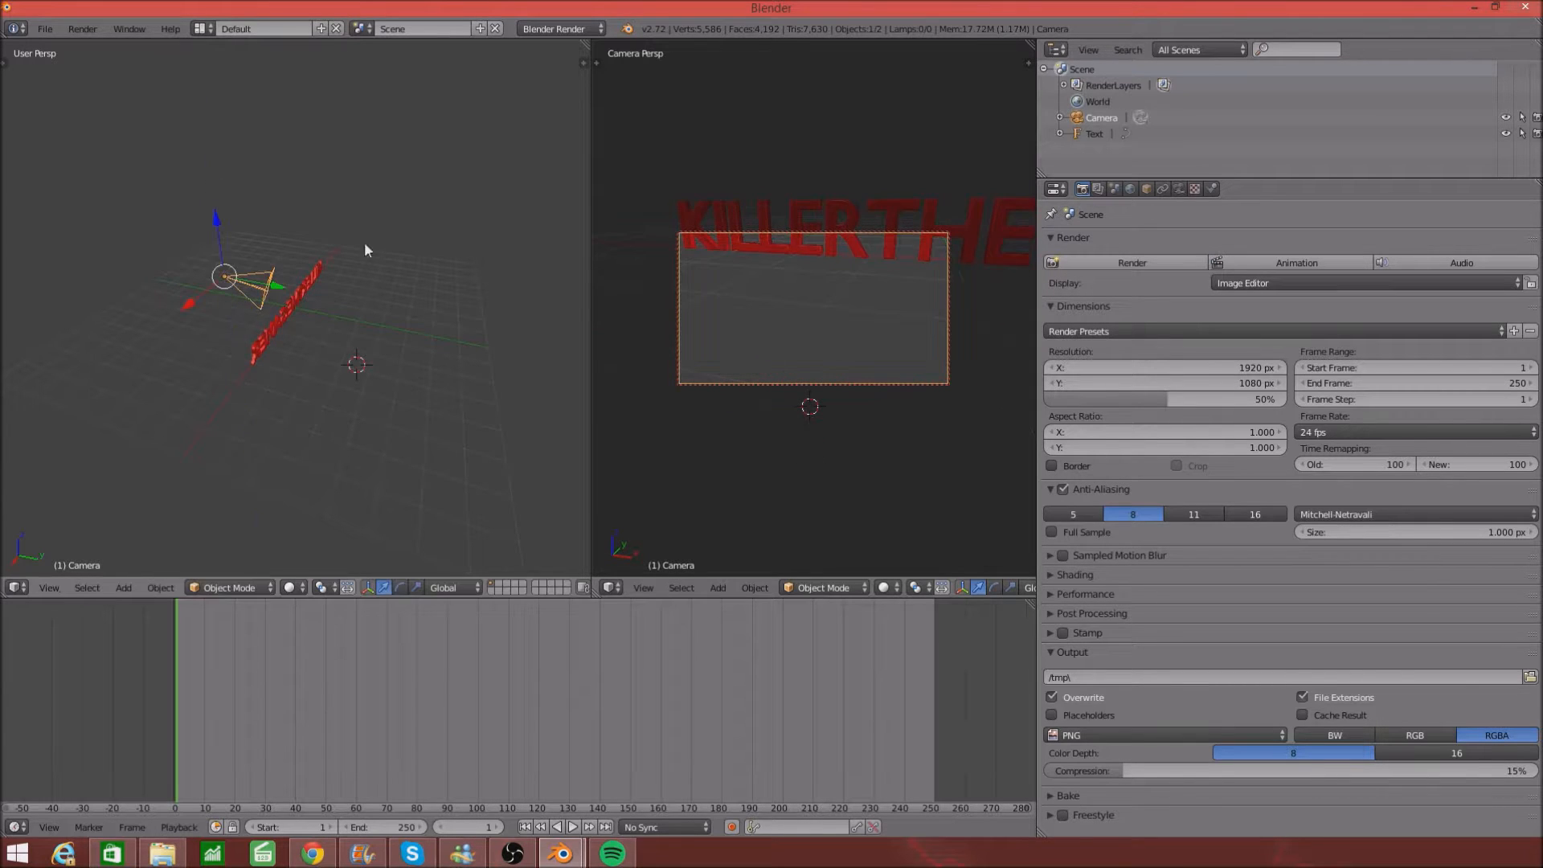
{"action": "middle_click_drag", "start_coordinate": [789, 358], "coordinate": [792, 356]}
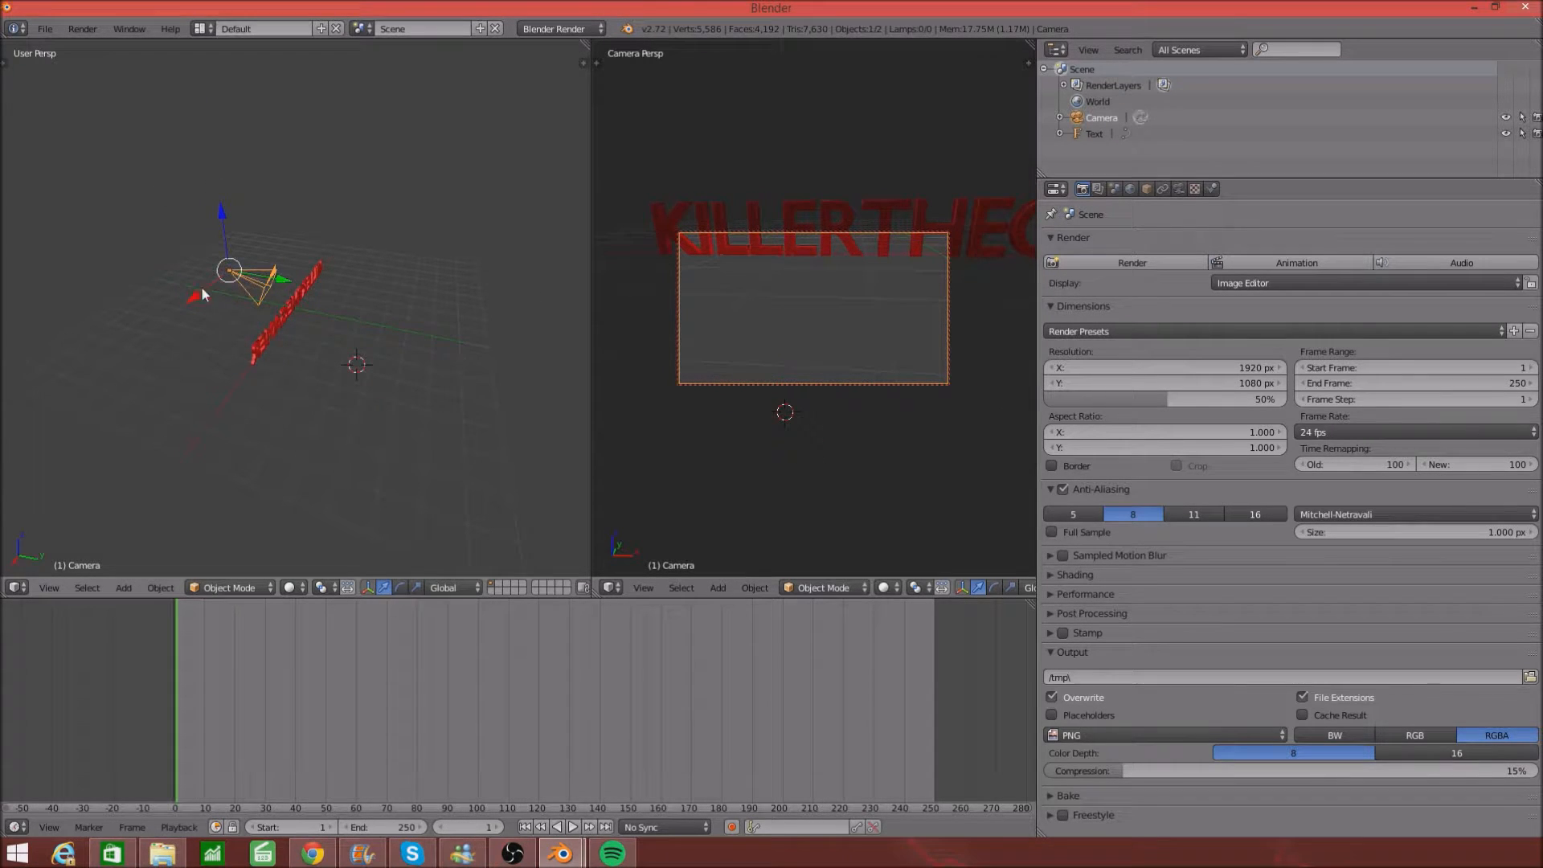
{"action": "key", "text": "g"}
{"action": "key", "text": "y"}
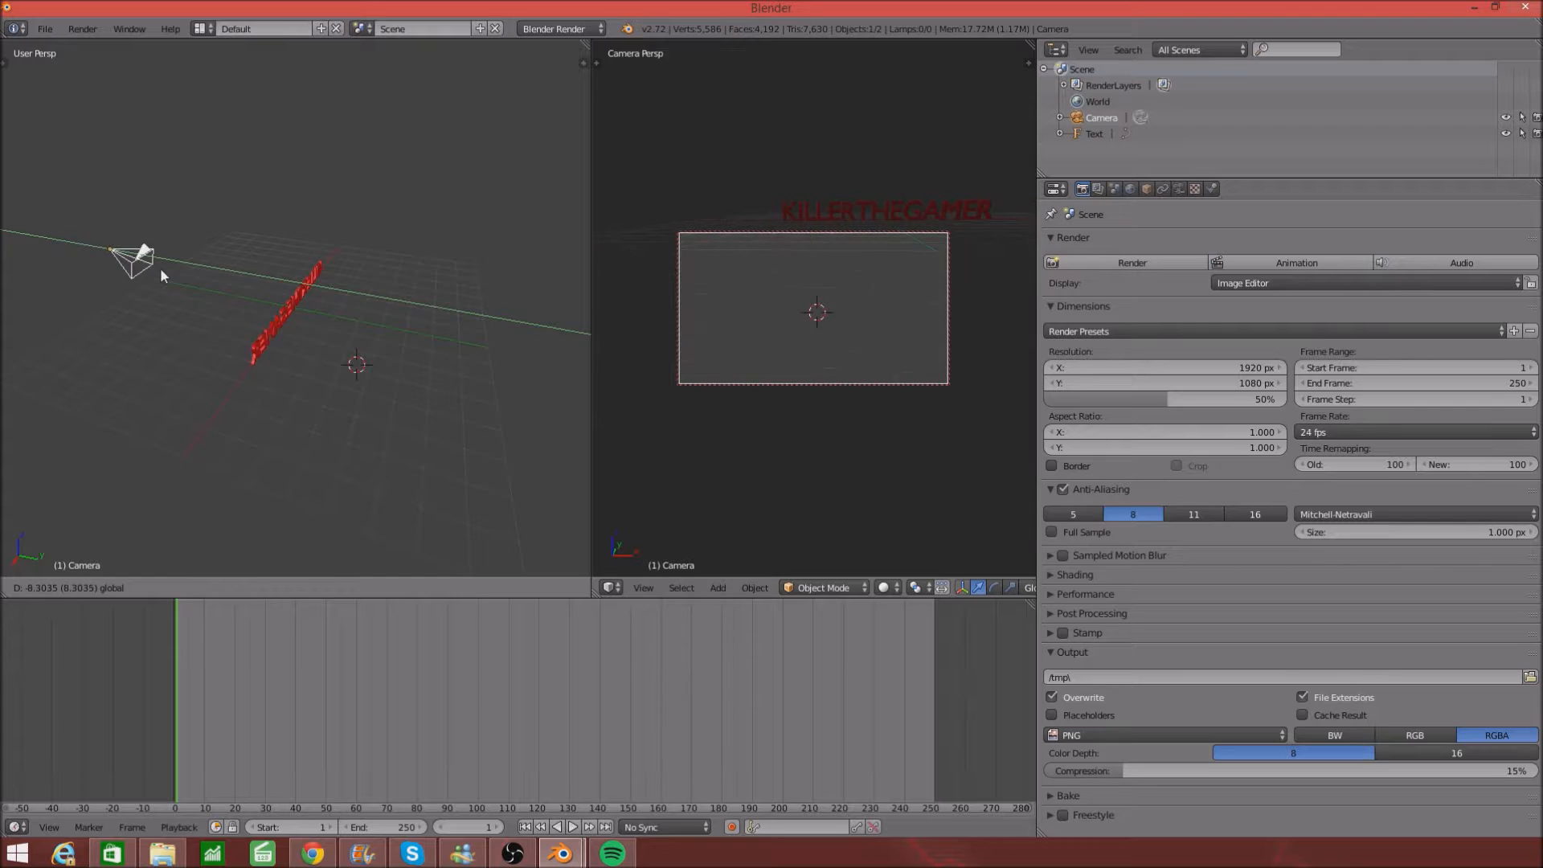
{"action": "left_click", "coordinate": [161, 268]}
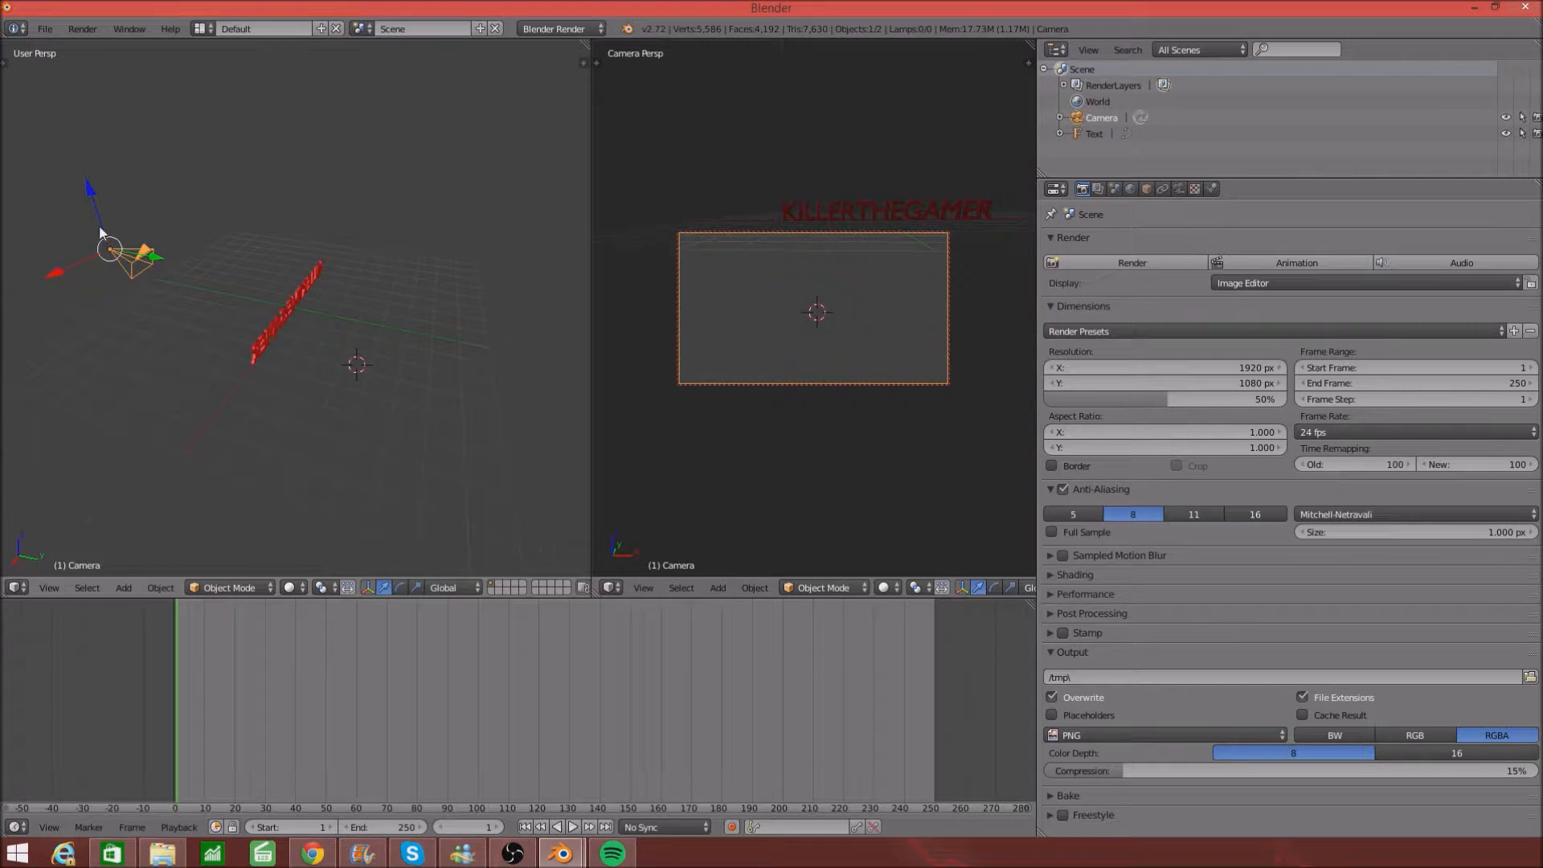
{"action": "left_click_drag", "start_coordinate": [91, 190], "coordinate": [87, 152]}
{"action": "left_click_drag", "start_coordinate": [45, 230], "coordinate": [10, 245]}
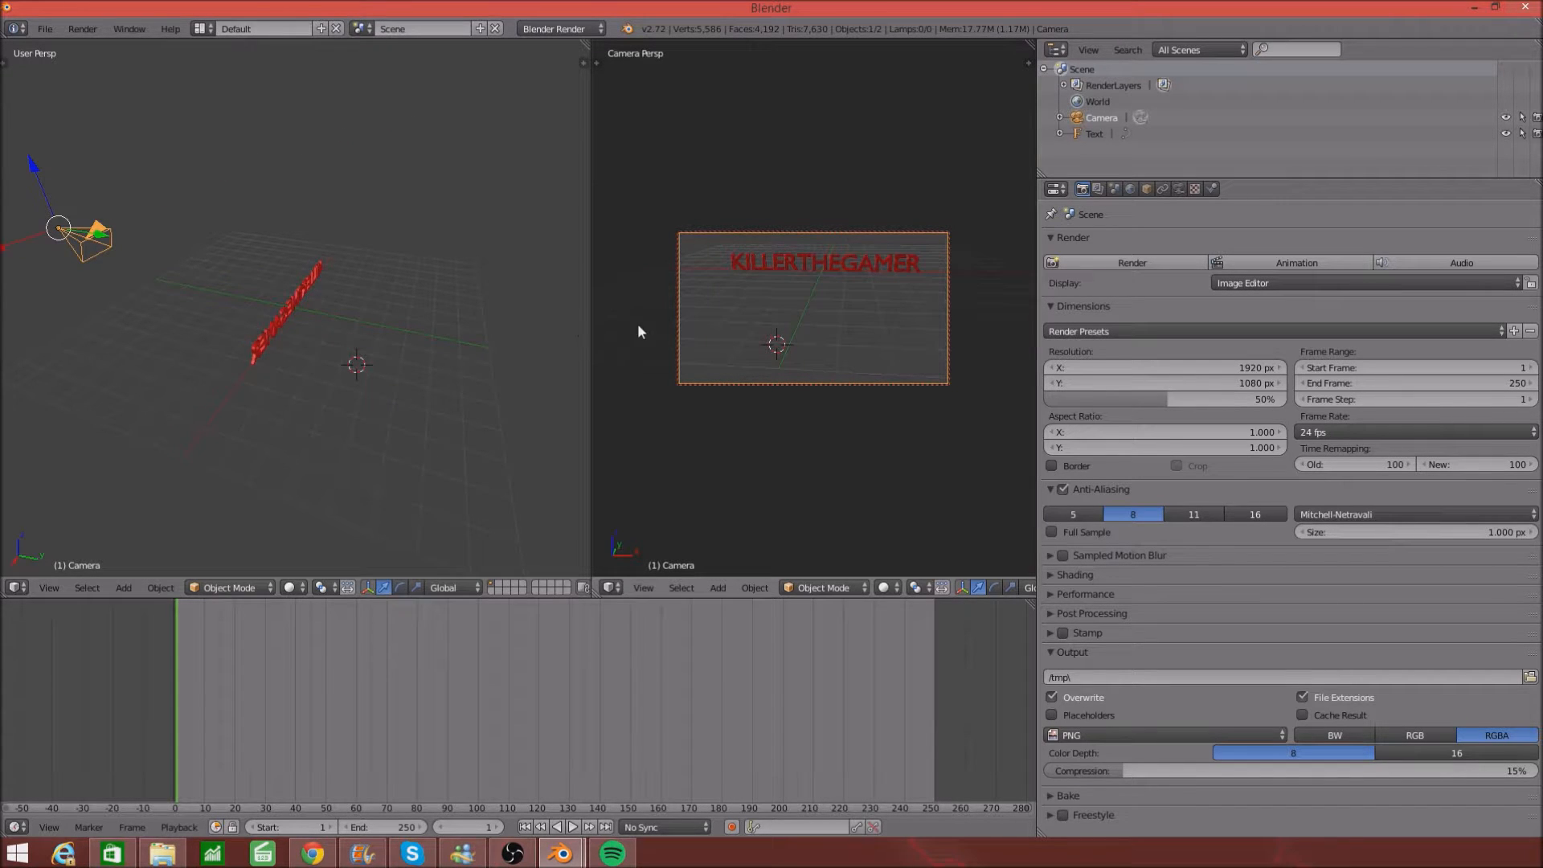
{"action": "middle_click_drag", "start_coordinate": [664, 329], "coordinate": [666, 329]}
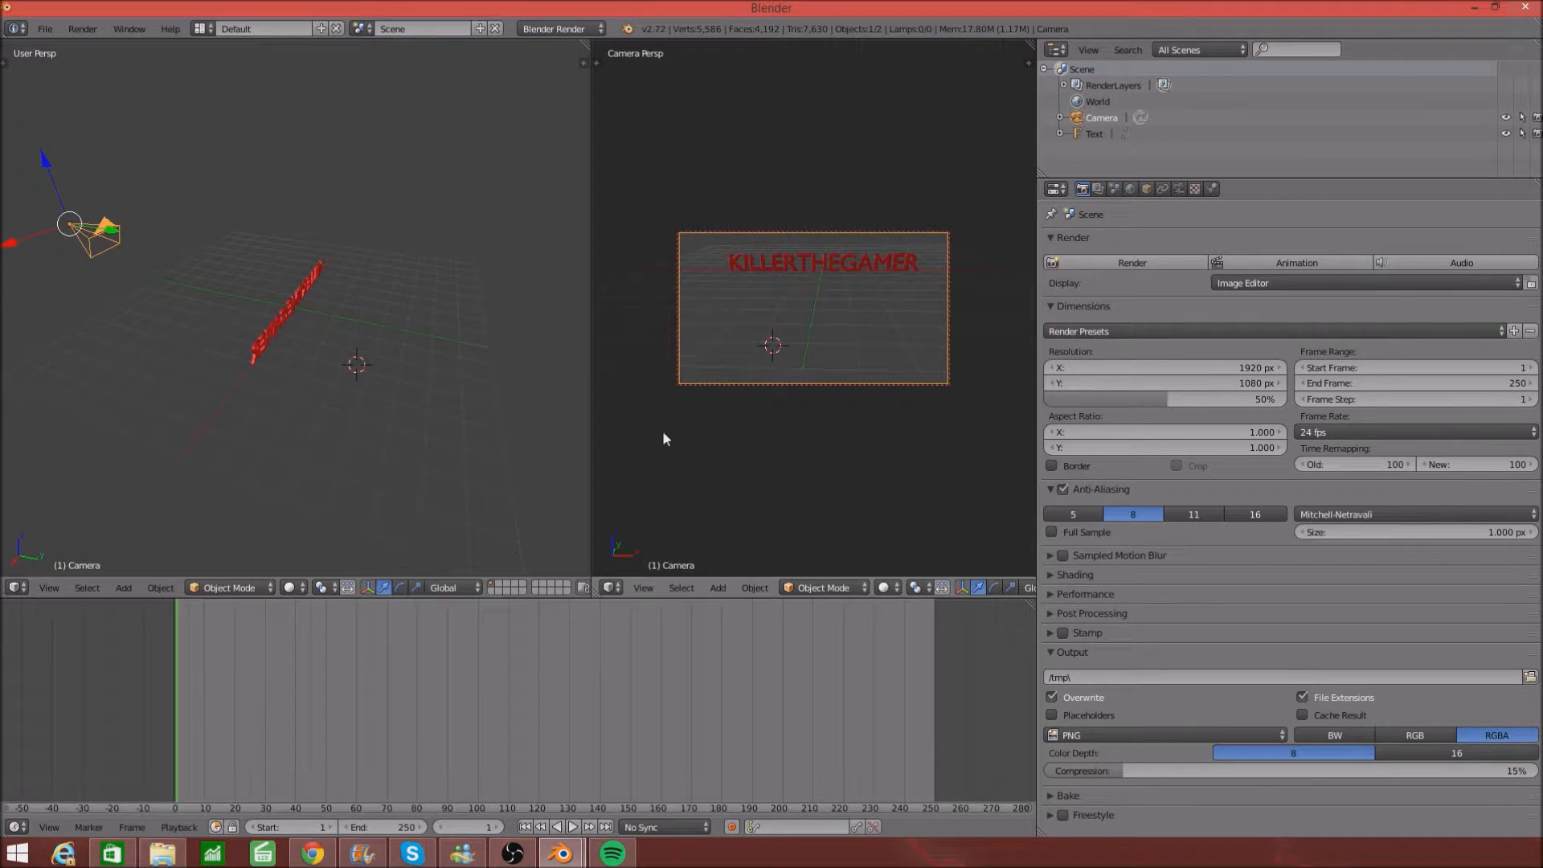
{"action": "left_click", "coordinate": [1130, 258]}
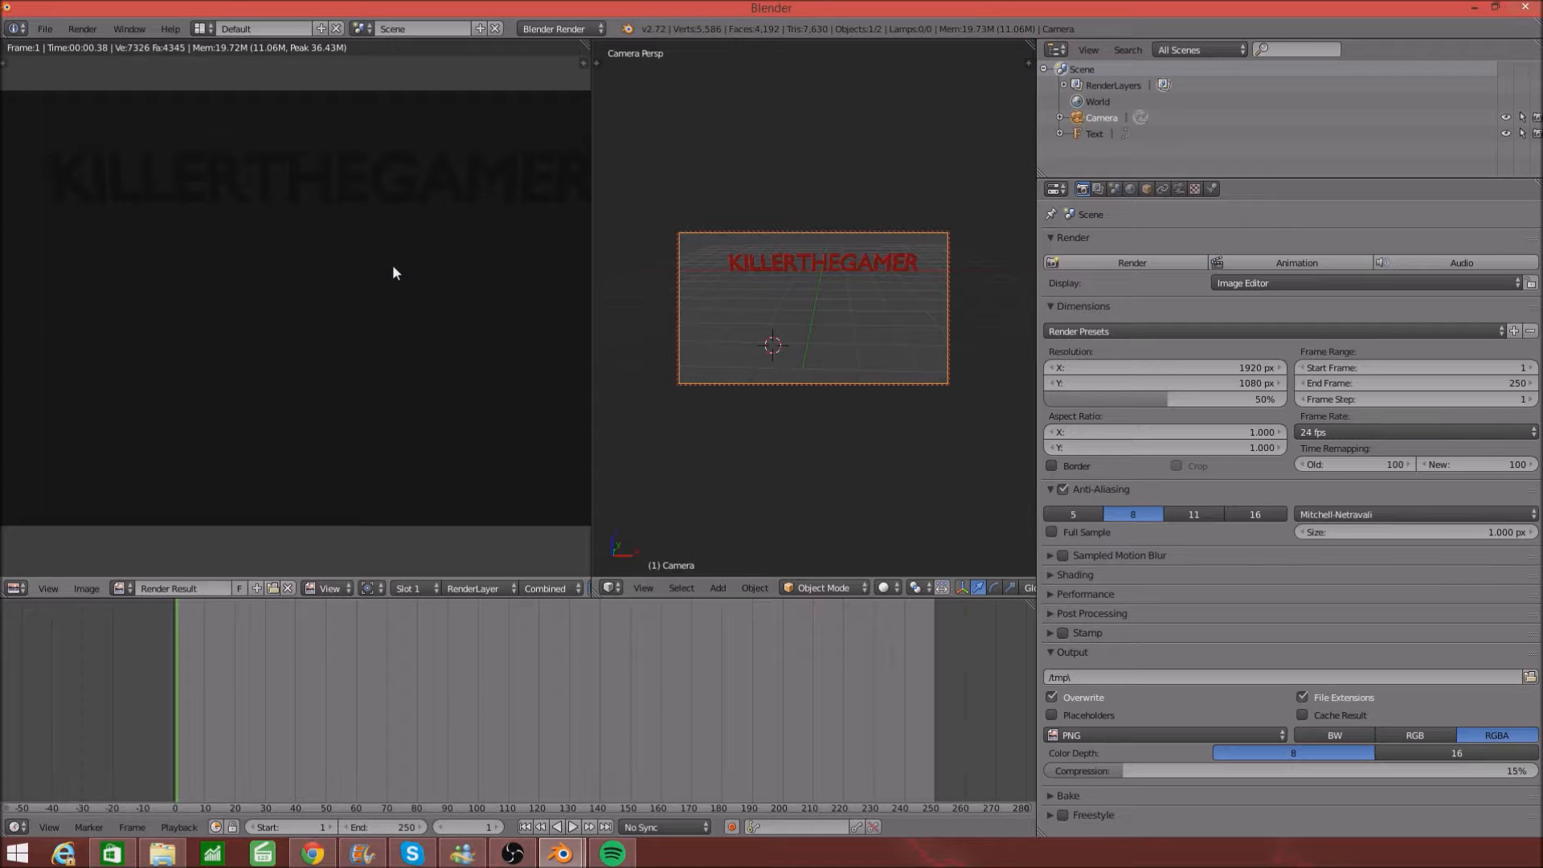
- Close the Render Result and orbit the left view to face the text from the front
{"action": "key", "text": "Escape"}
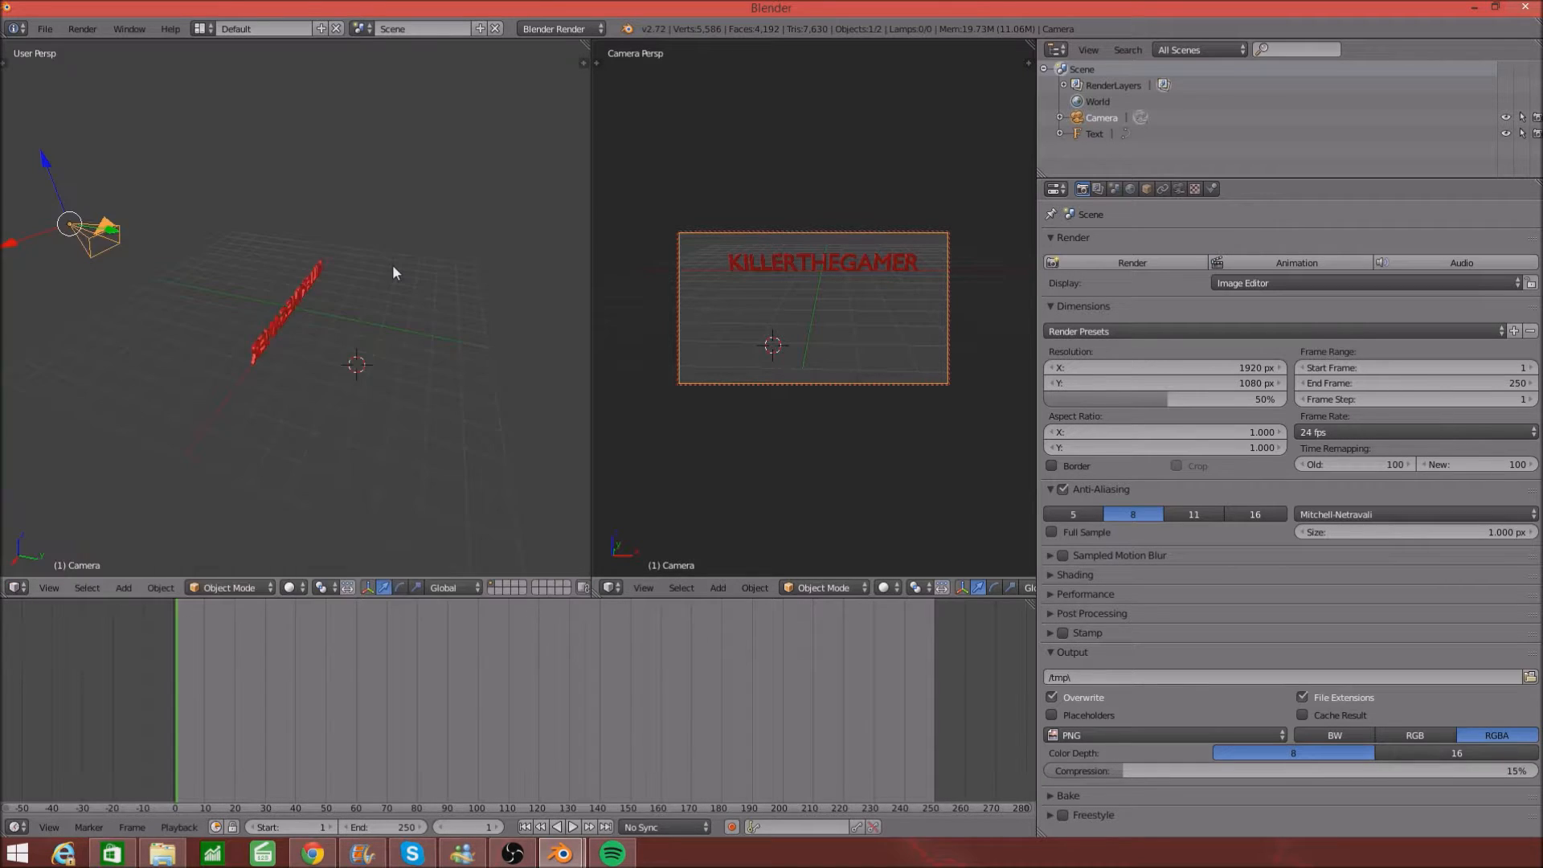
{"action": "middle_click_drag", "start_coordinate": [332, 254], "coordinate": [556, 235]}
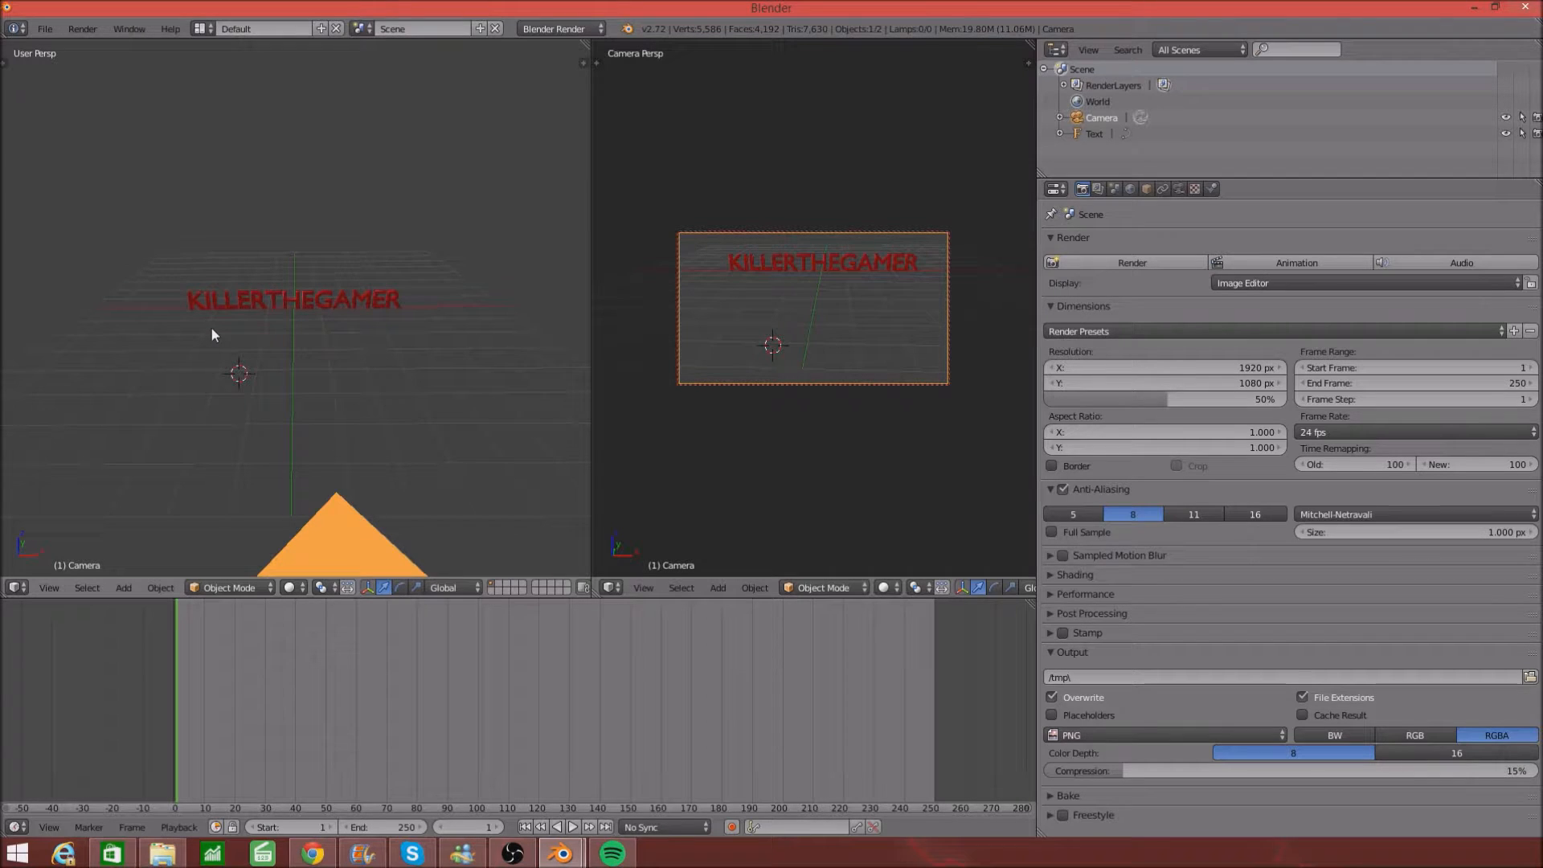
- Add two point lamps, Point and Point.001, on either side of the text
{"action": "left_click", "coordinate": [224, 348]}
{"action": "key", "text": "shift+a"}
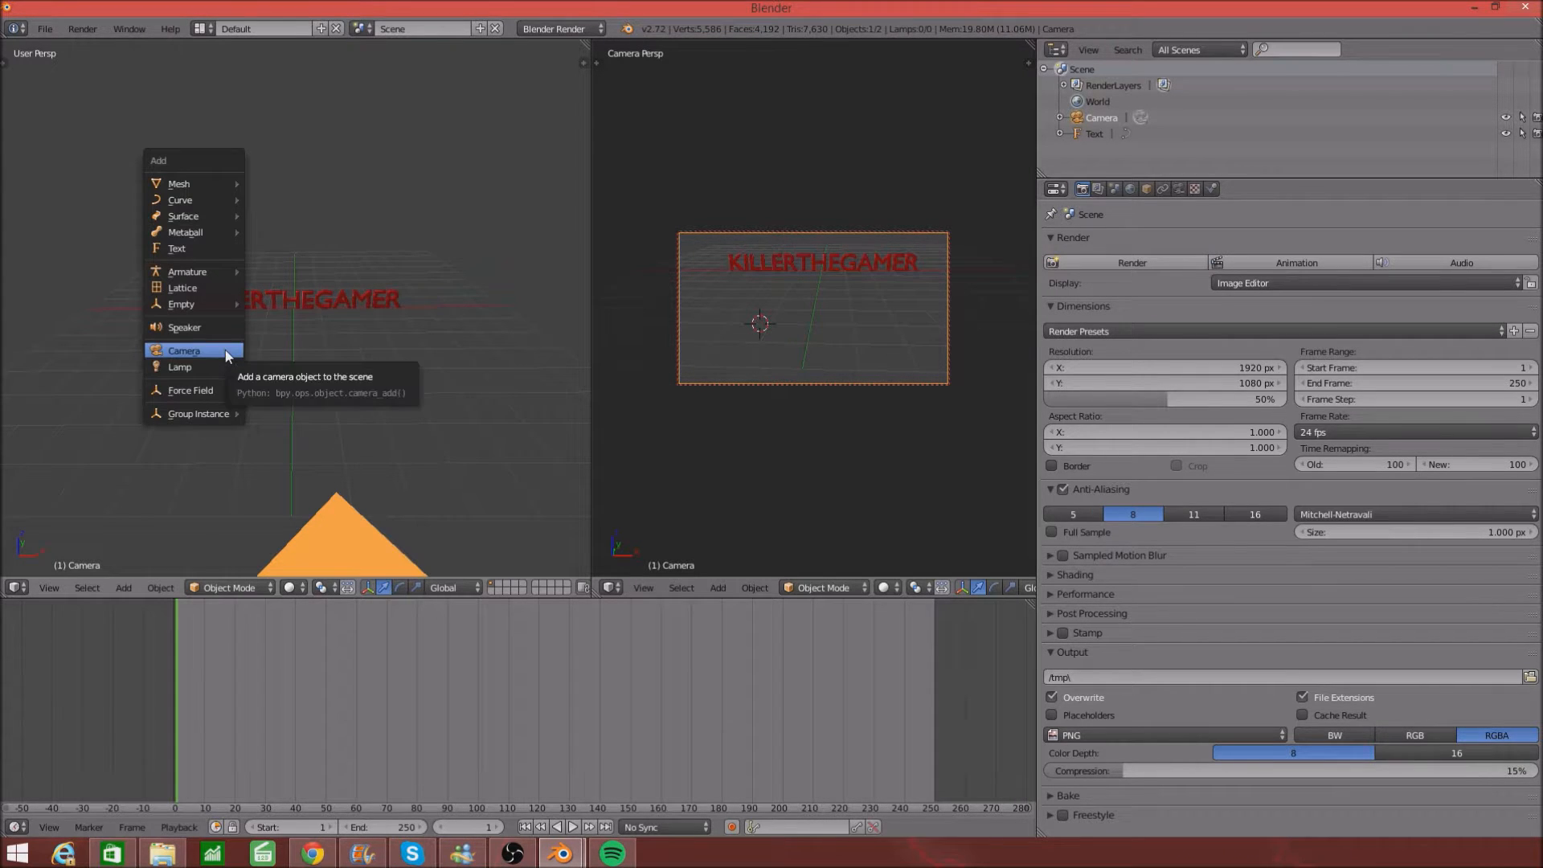
{"action": "left_click", "coordinate": [256, 367]}
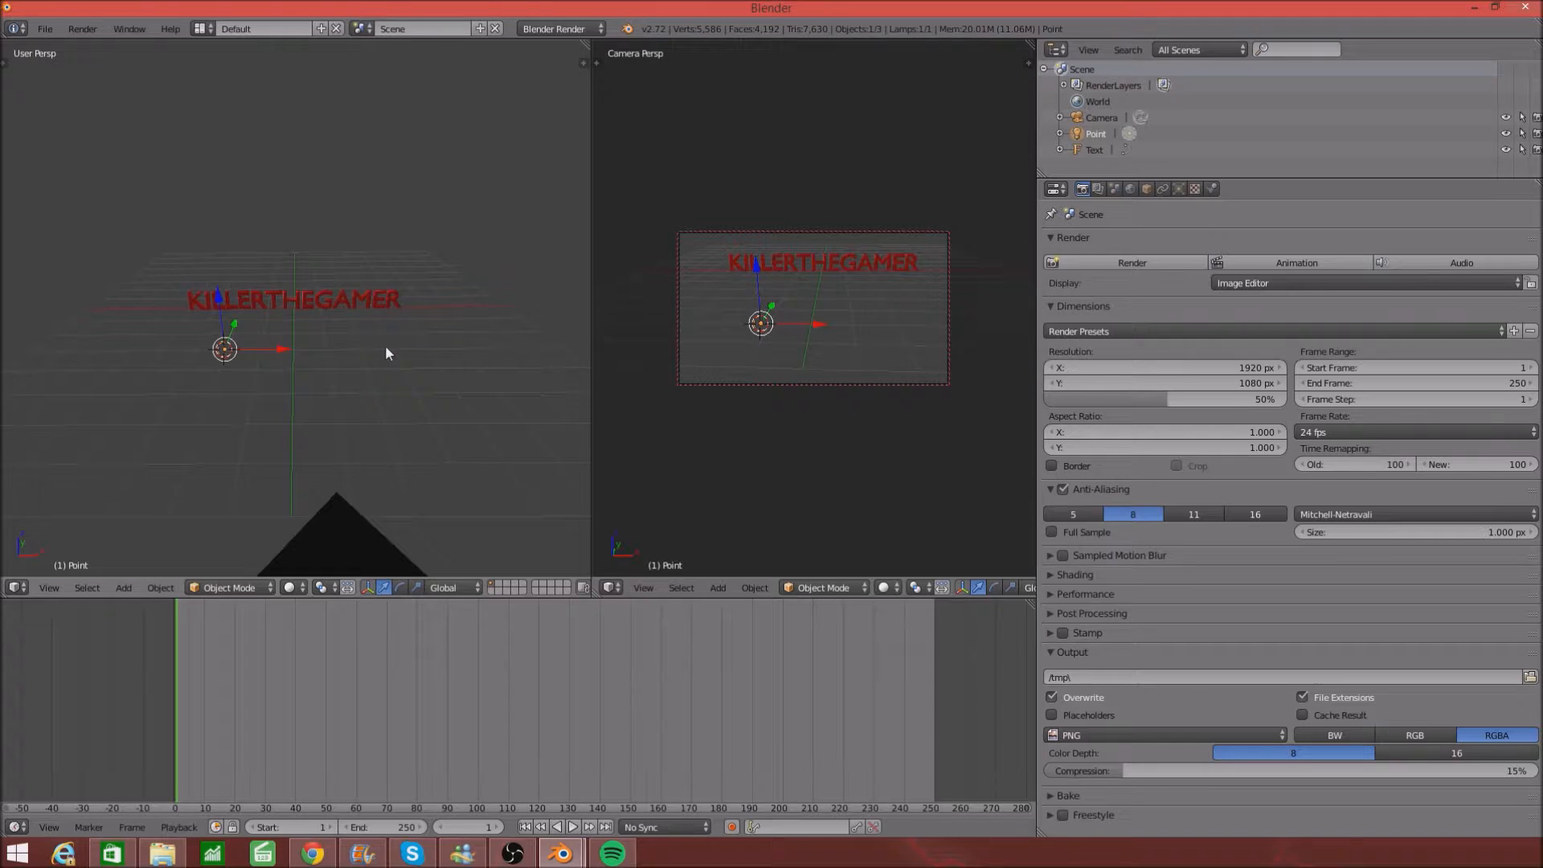
{"action": "left_click", "coordinate": [360, 349]}
{"action": "key", "text": "shift+a"}
{"action": "mouse_move", "coordinate": [360, 347]}
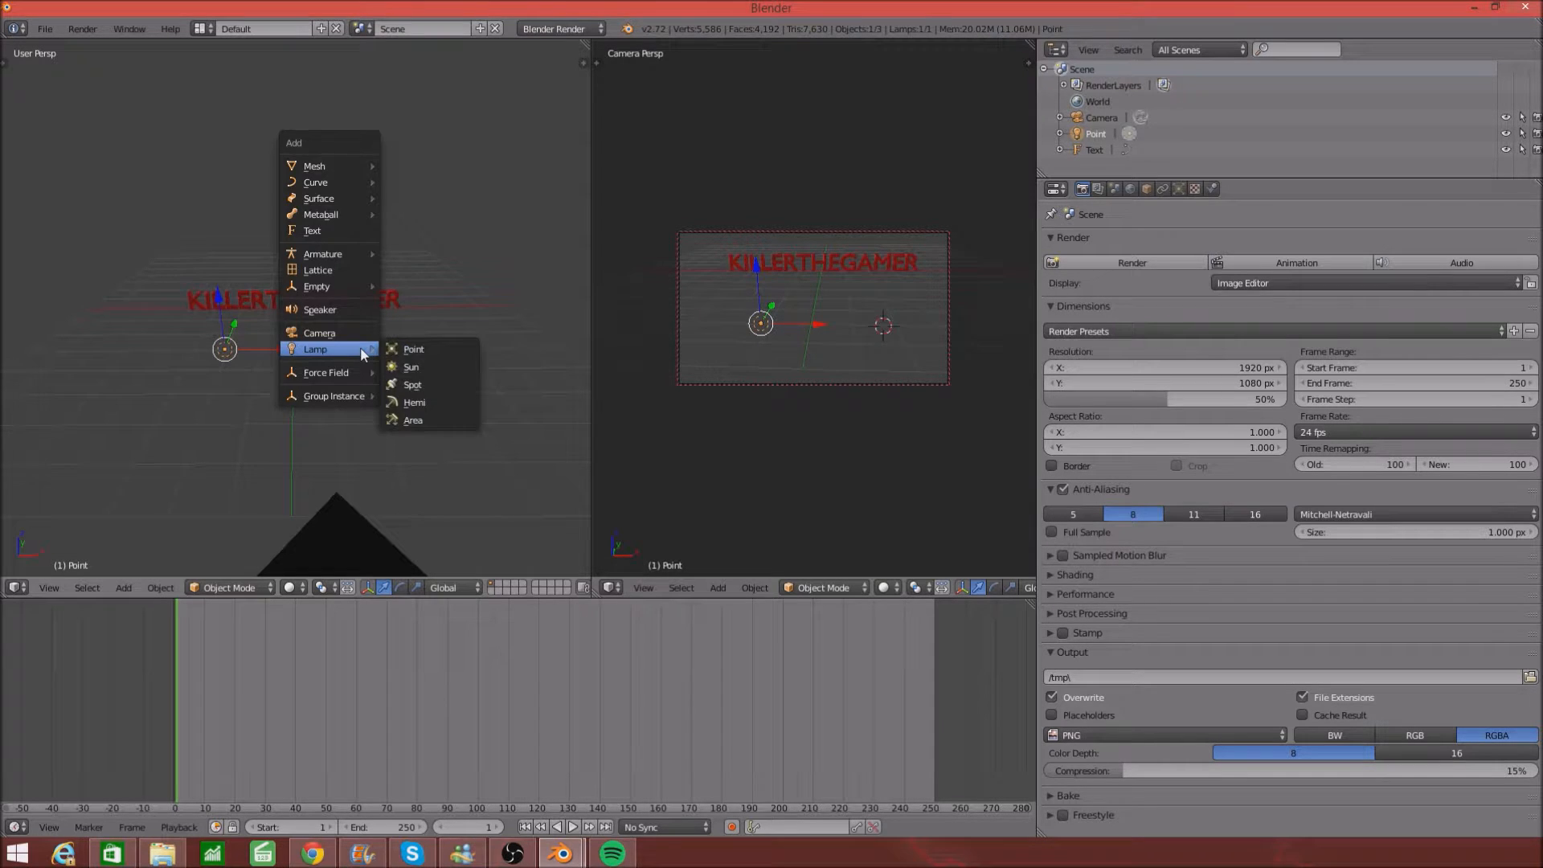
{"action": "left_click", "coordinate": [402, 344]}
- Slide both lamps along Y, raise them along Z beside the text, and render a brighter test image
{"action": "middle_click_drag", "start_coordinate": [532, 296], "coordinate": [372, 423]}
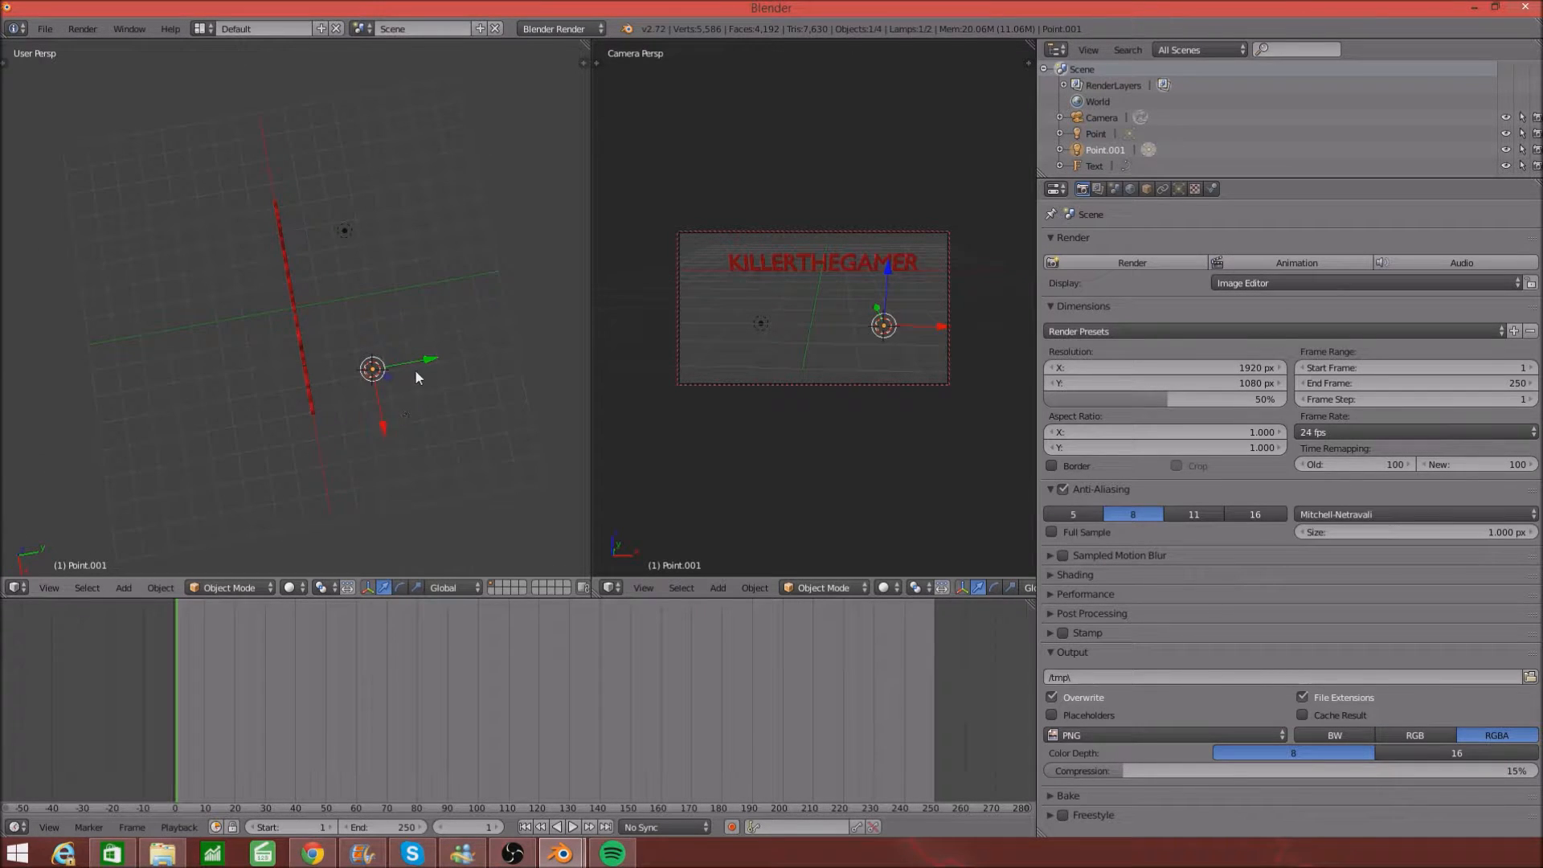
{"action": "key", "text": "g"}
{"action": "key", "text": "y"}
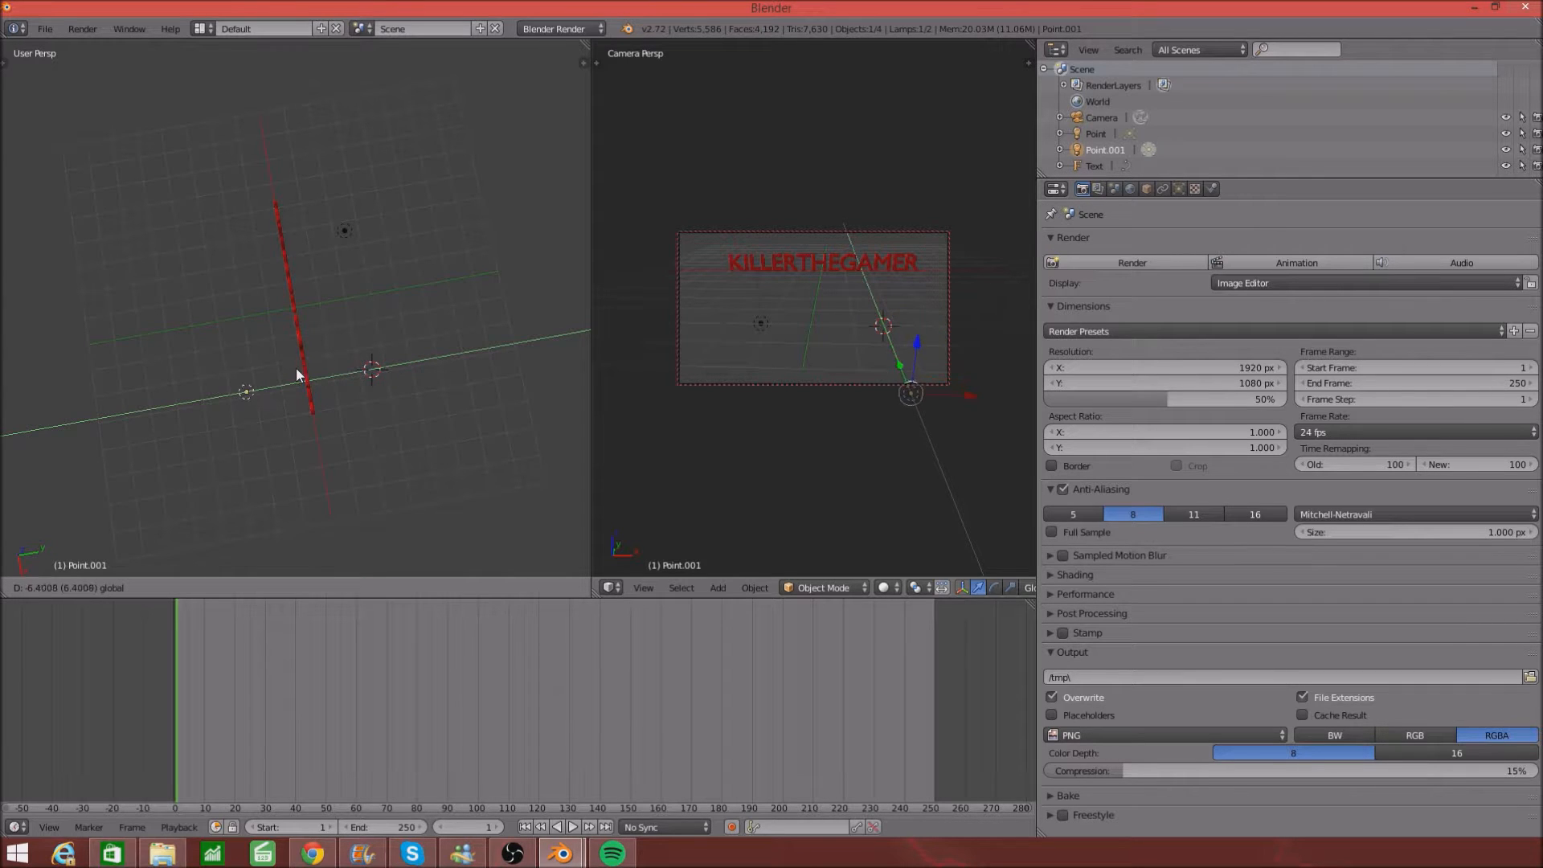
{"action": "left_click", "coordinate": [281, 374]}
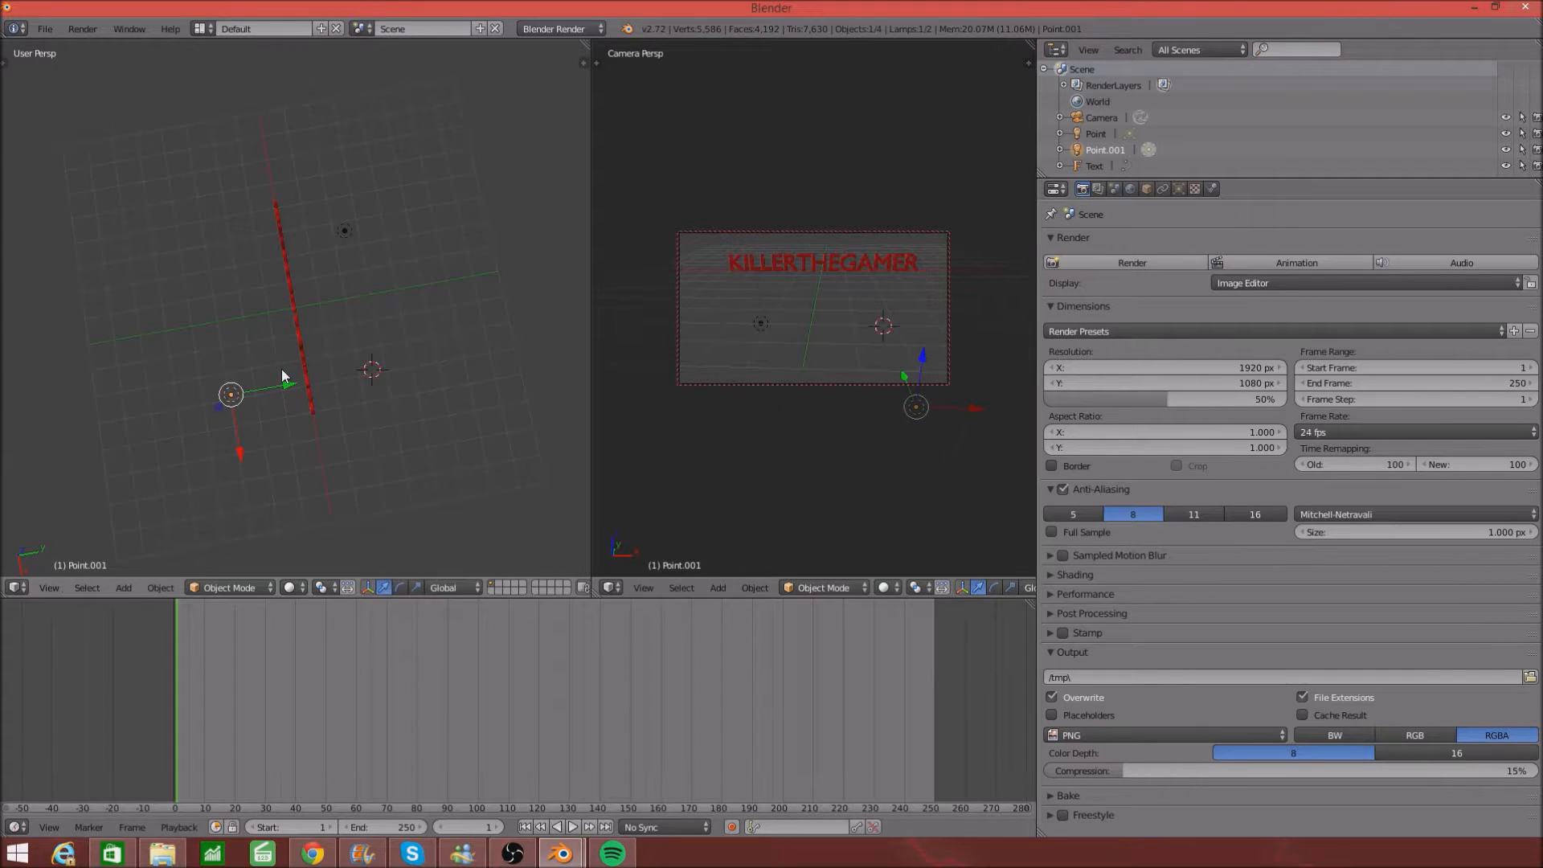
{"action": "right_click", "coordinate": [345, 229]}
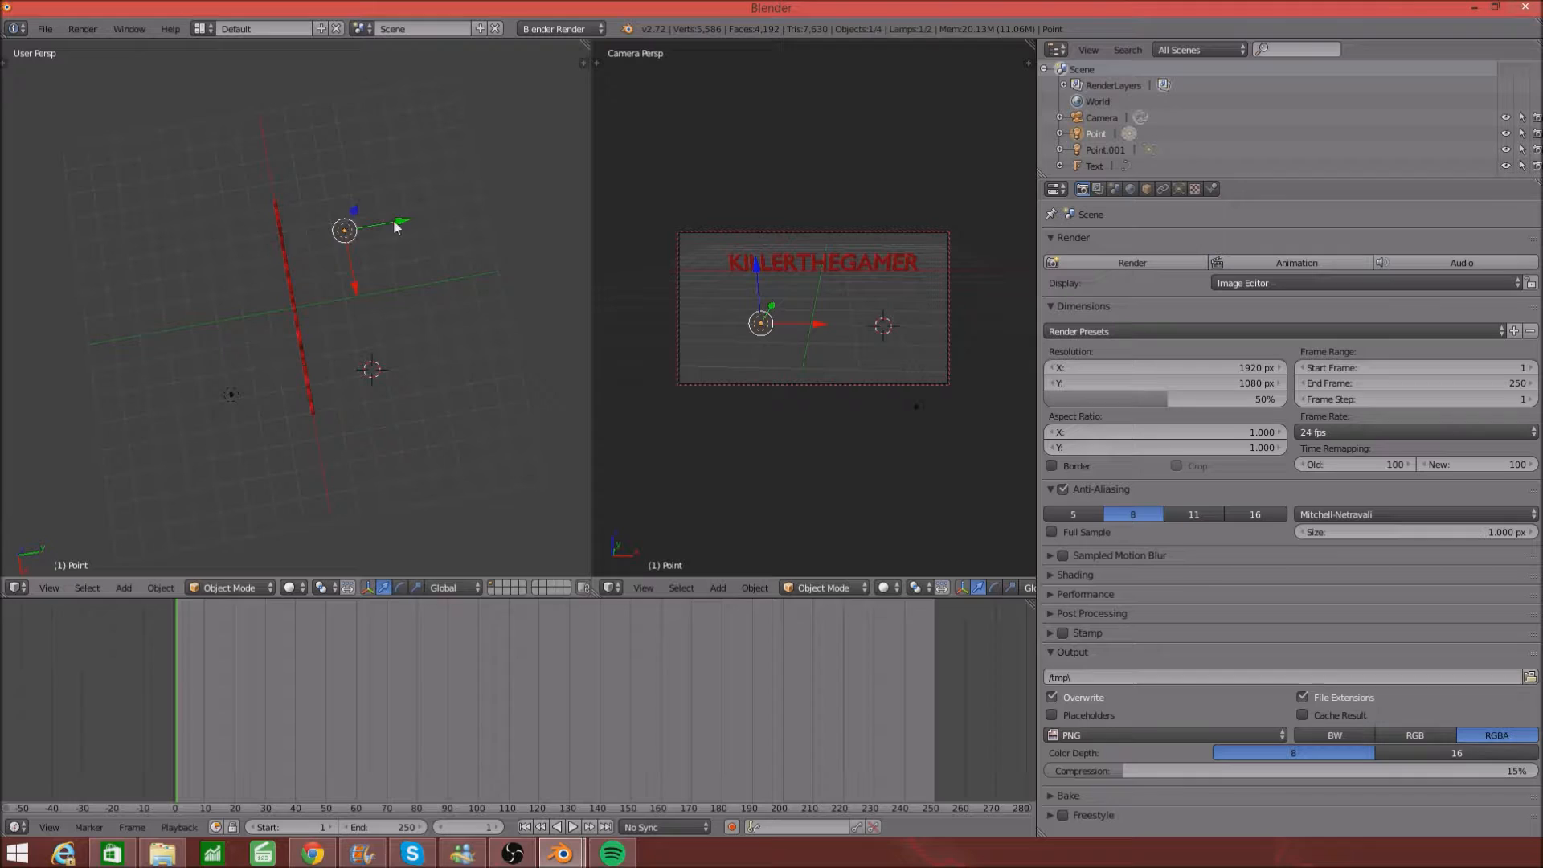
{"action": "left_click_drag", "start_coordinate": [407, 227], "coordinate": [265, 231]}
{"action": "middle_click_drag", "start_coordinate": [266, 231], "coordinate": [262, 410]}
{"action": "left_click_drag", "start_coordinate": [138, 482], "coordinate": [143, 262]}
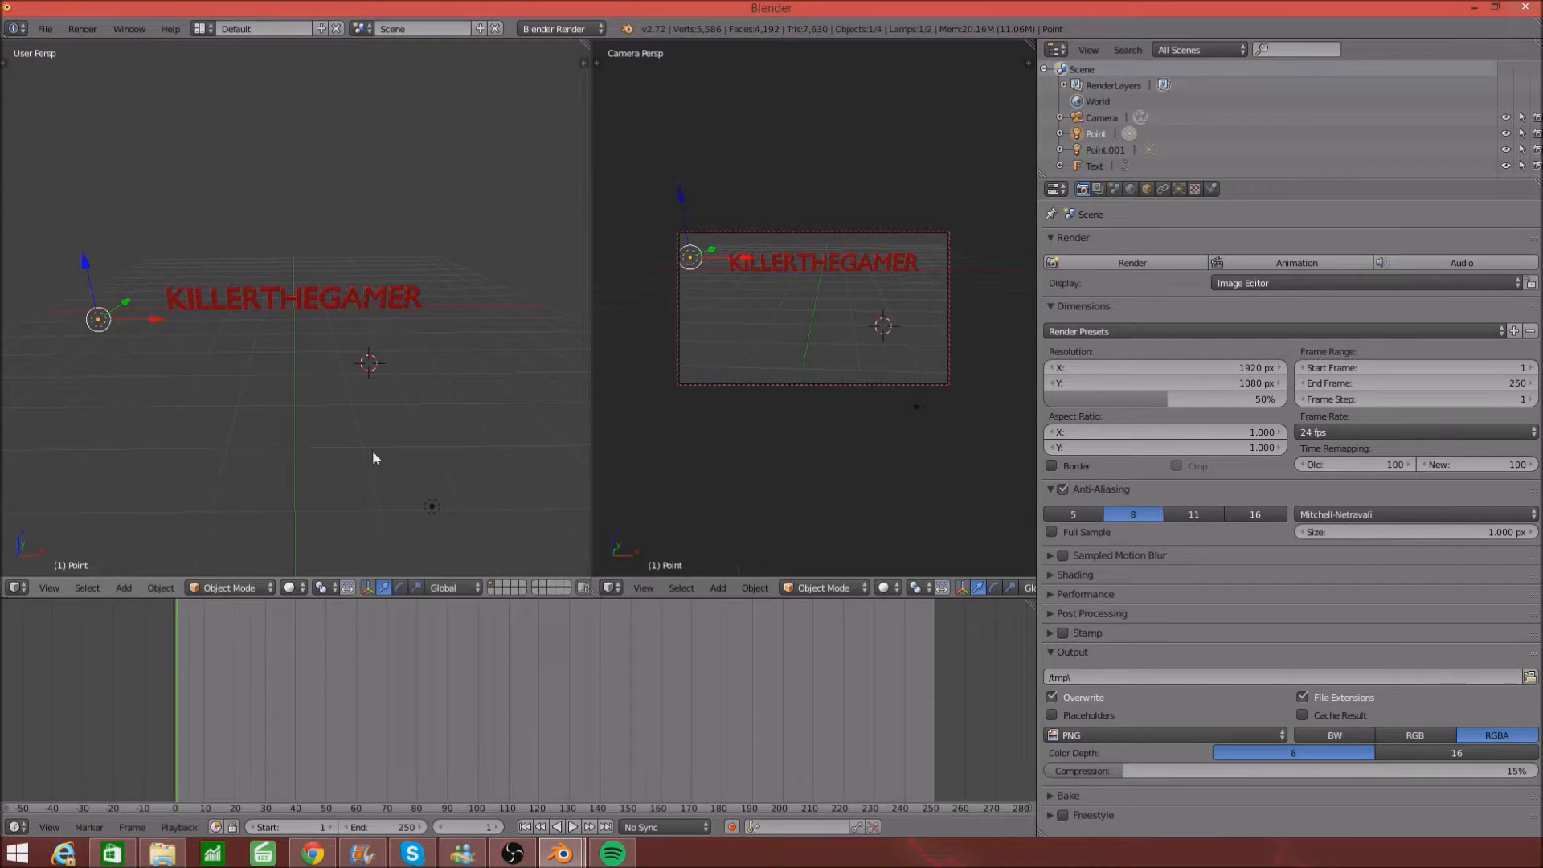
{"action": "left_click", "coordinate": [435, 510]}
{"action": "right_click", "coordinate": [434, 509]}
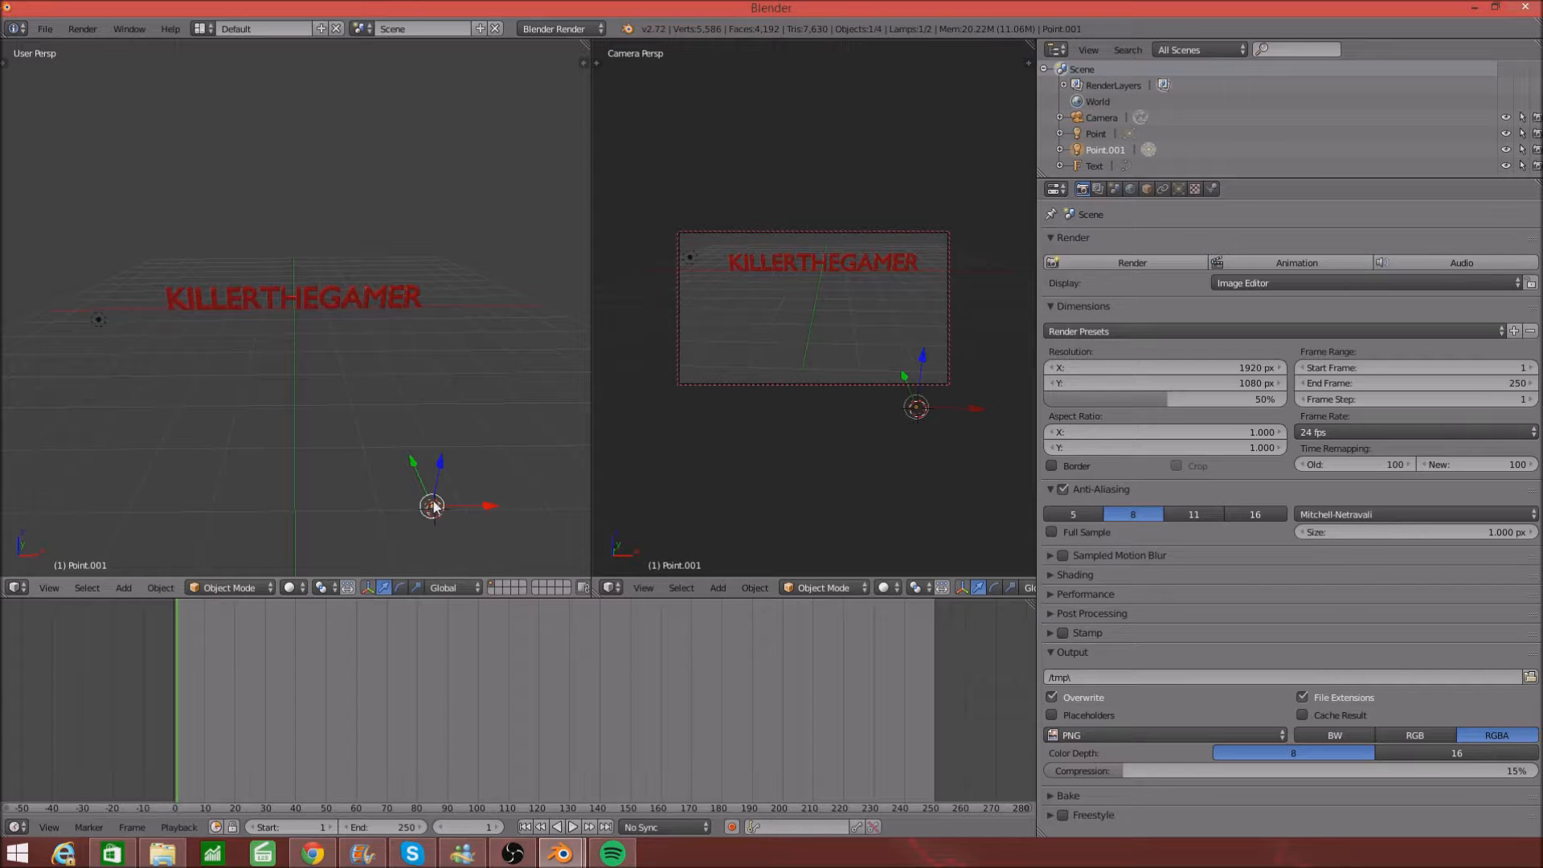
{"action": "left_click_drag", "start_coordinate": [442, 470], "coordinate": [423, 266]}
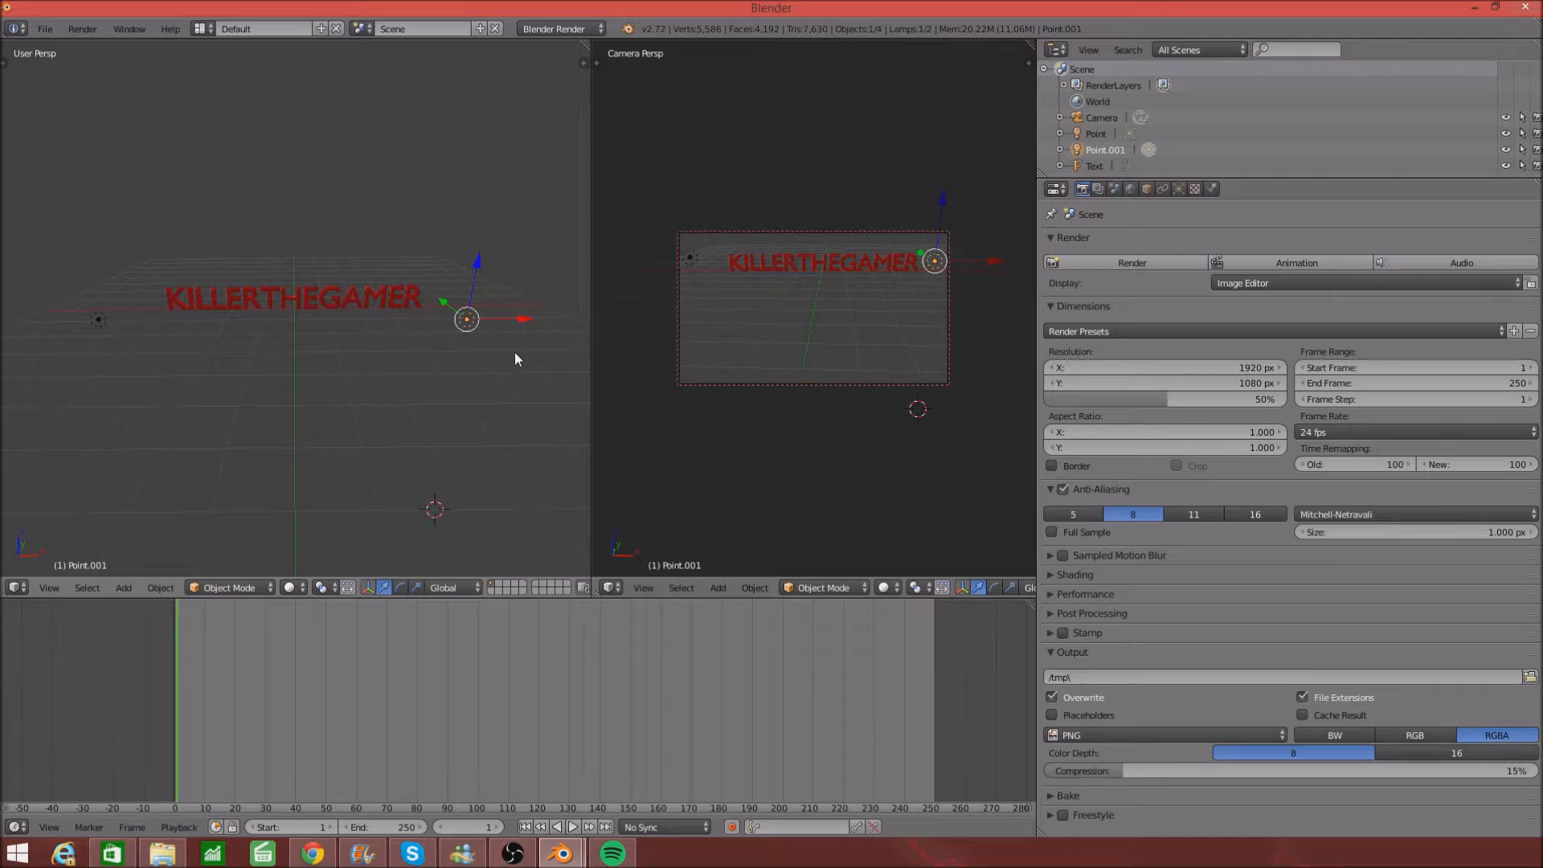
{"action": "left_click", "coordinate": [1076, 259]}
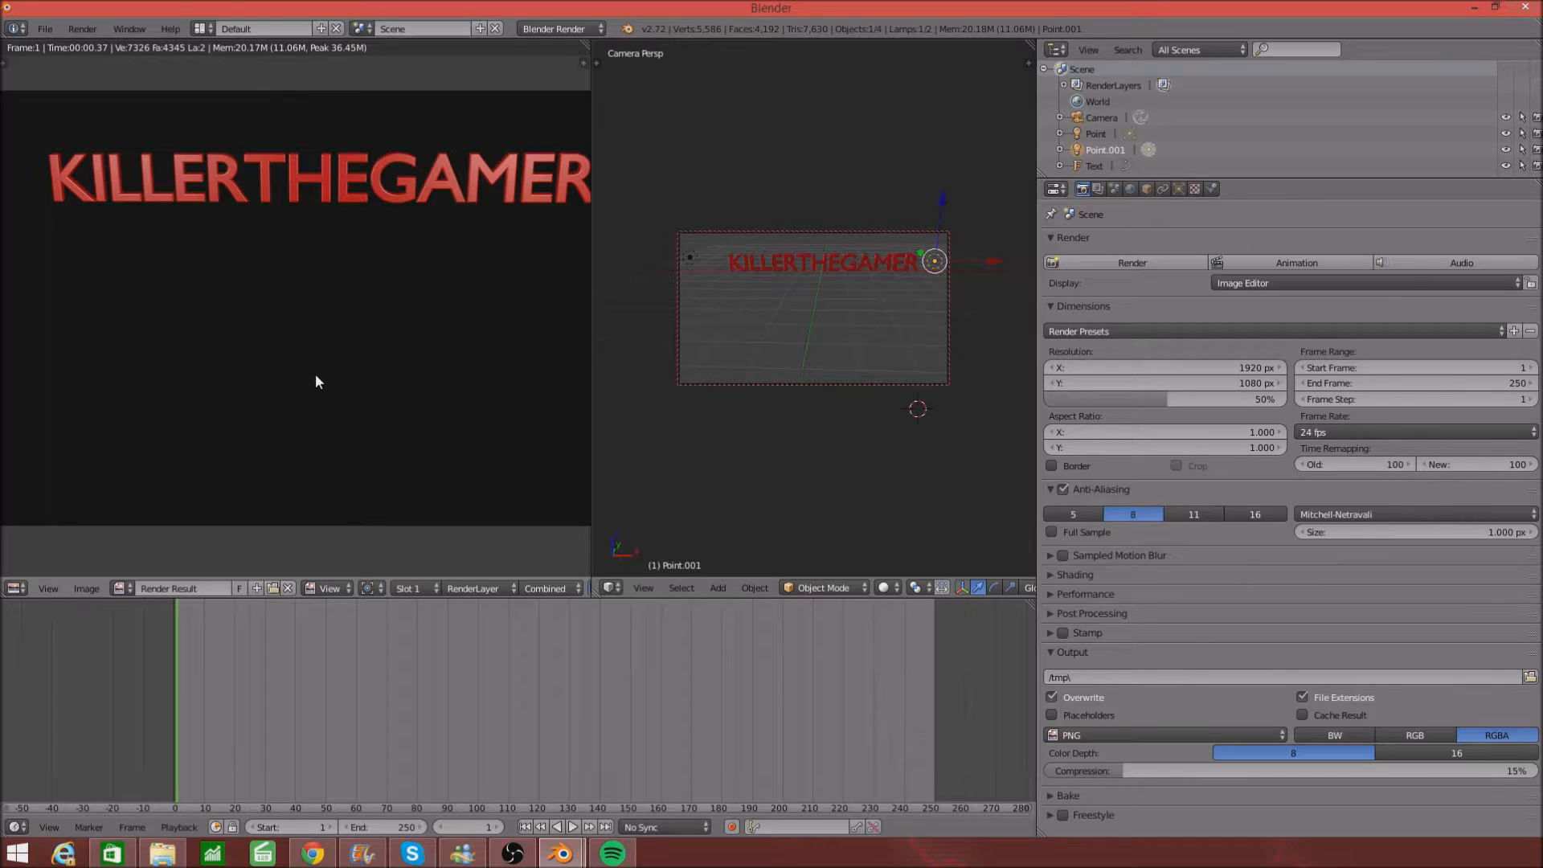
- Leave the lit render and orbit the 3D view around the text and both lamps
{"action": "key", "text": "Escape"}
{"action": "mouse_move", "coordinate": [209, 306]}
{"action": "middle_mouse_down"}
{"action": "mouse_move", "coordinate": [358, 338]}
{"action": "mouse_move", "coordinate": [543, 303]}
{"action": "mouse_move", "coordinate": [556, 315]}
{"action": "mouse_move", "coordinate": [13, 413]}
{"action": "mouse_move", "coordinate": [530, 404]}
{"action": "mouse_move", "coordinate": [565, 448]}
{"action": "middle_mouse_up"}
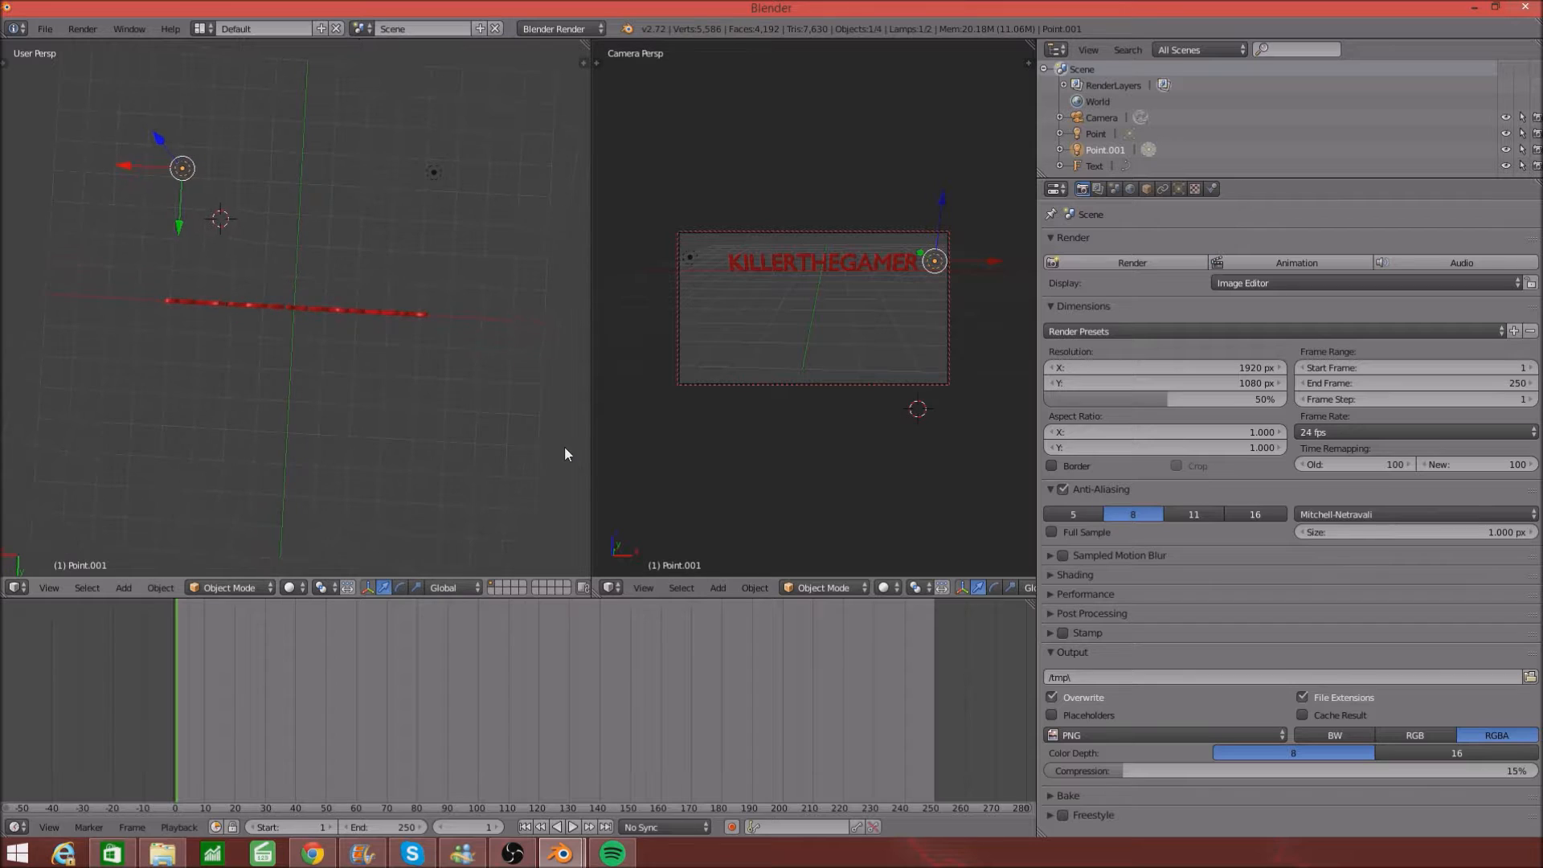
- Add two more point lamps in front of the text
{"action": "left_click", "coordinate": [379, 408]}
{"action": "key", "text": "shift+a"}
{"action": "mouse_move", "coordinate": [379, 410]}
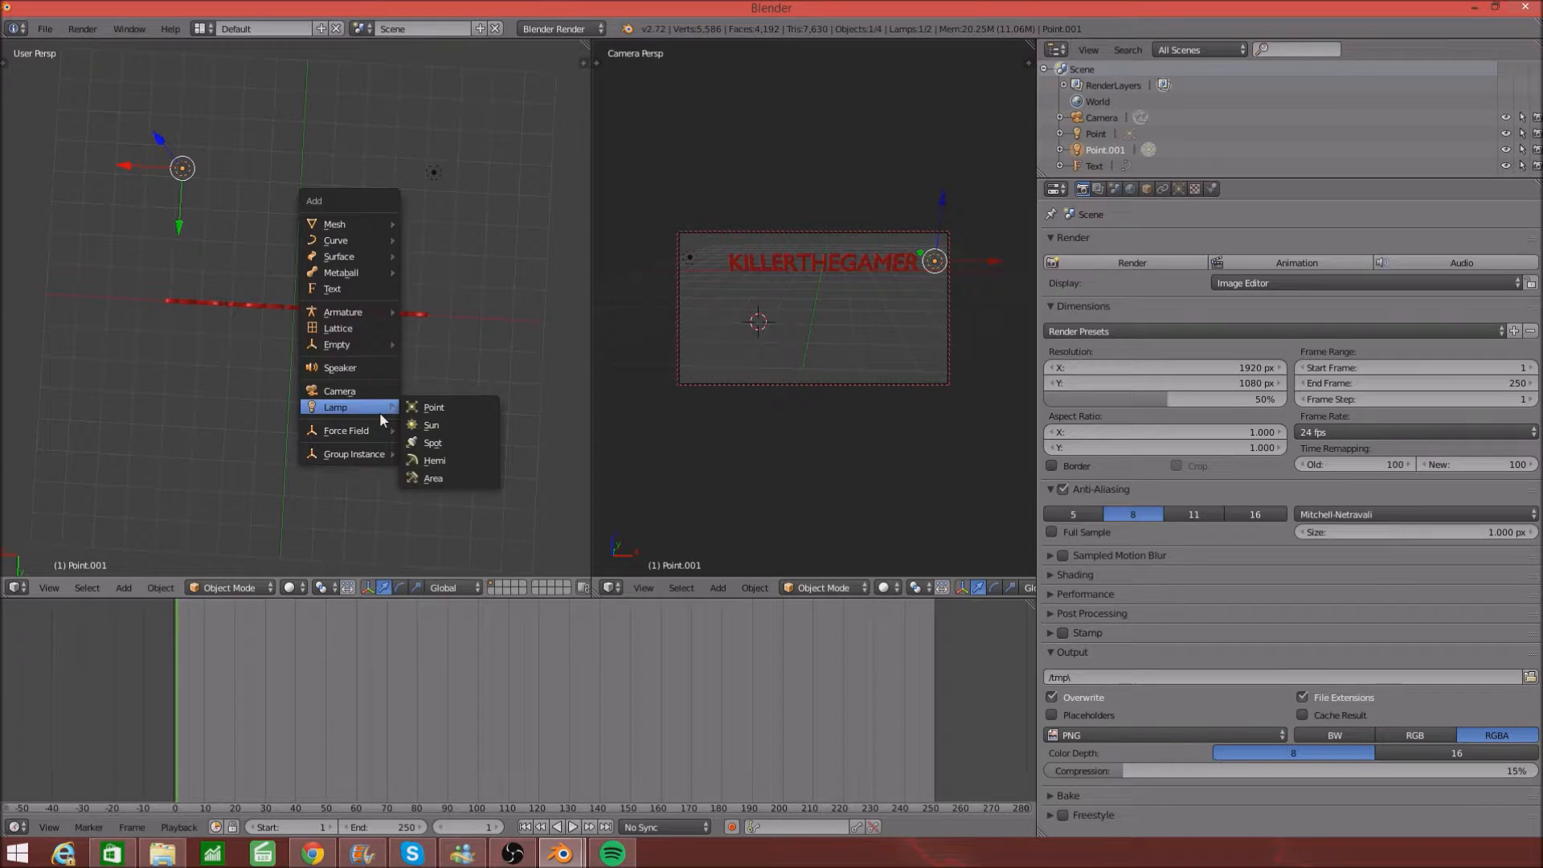
{"action": "left_click", "coordinate": [433, 407]}
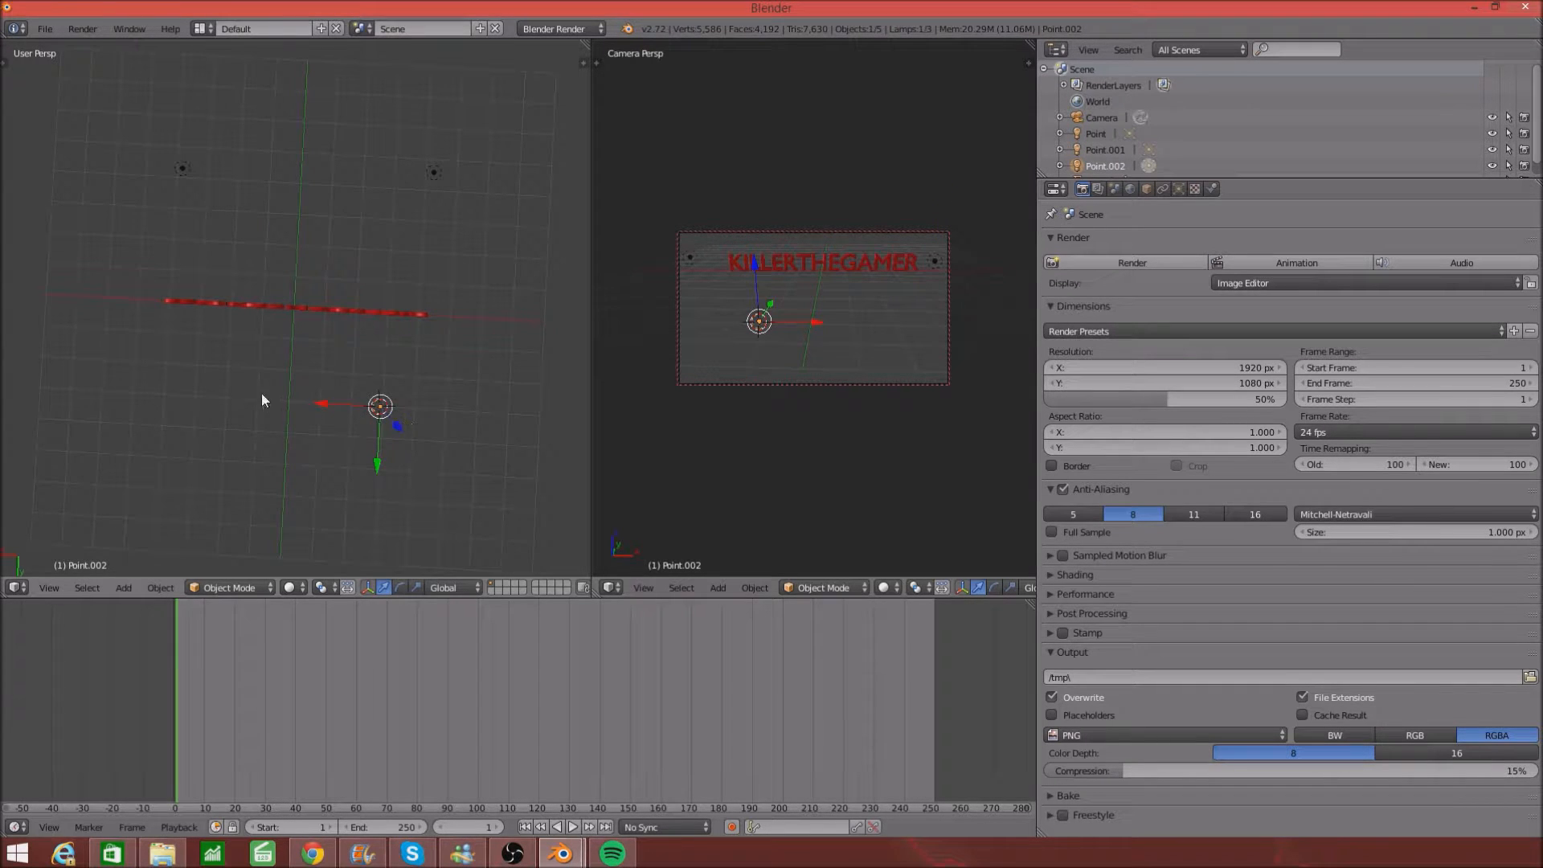
{"action": "left_click", "coordinate": [195, 393]}
{"action": "key", "text": "shift+a"}
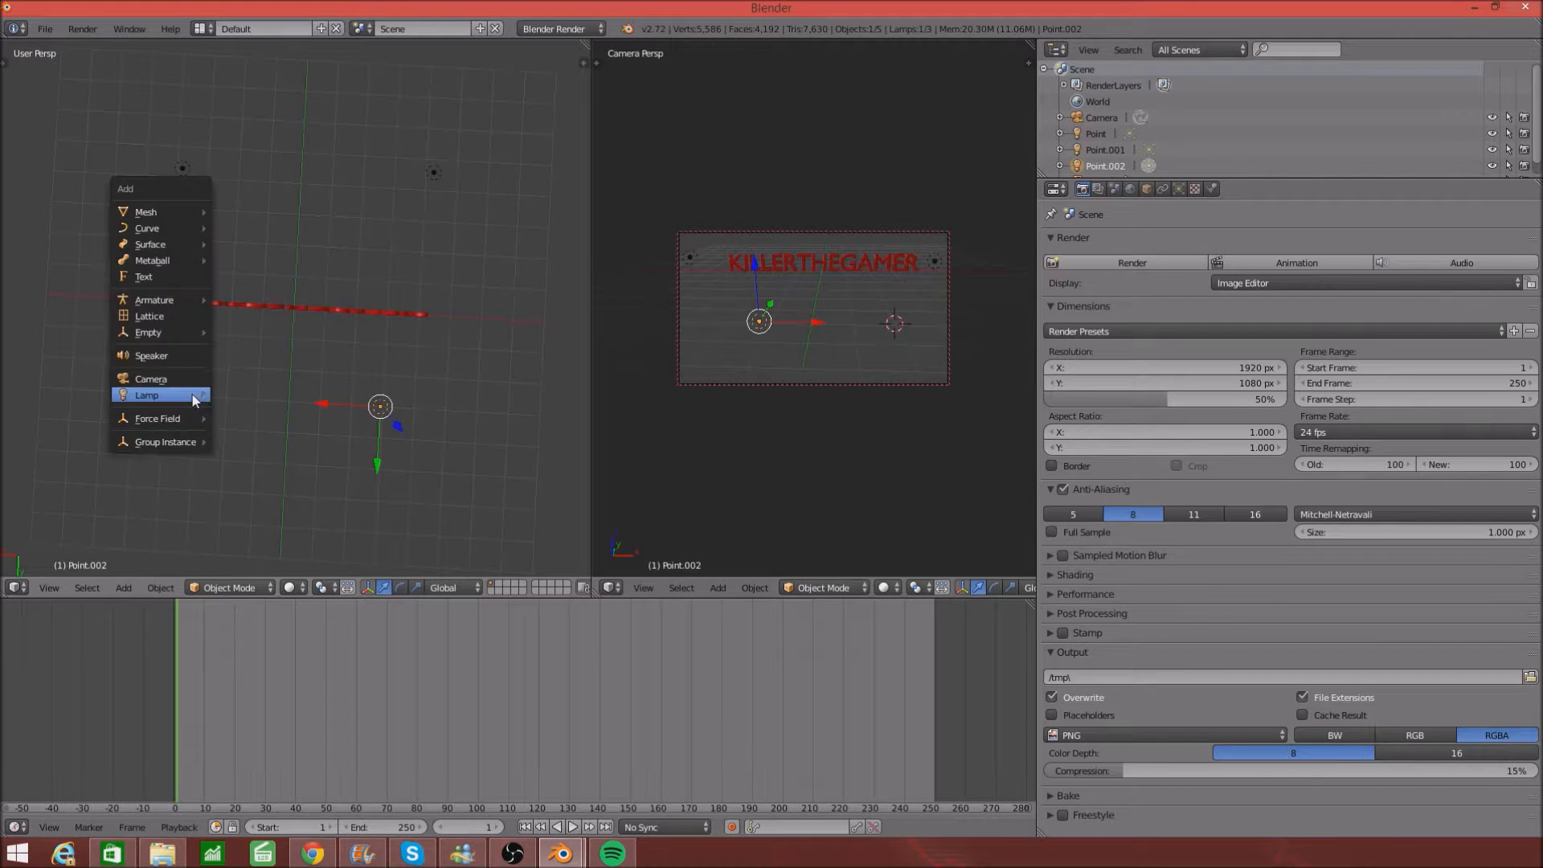
{"action": "left_click", "coordinate": [225, 397]}
- Raise the newest lamp along Z, then lift Point.002 vertically above the text
{"action": "middle_click_drag", "start_coordinate": [238, 394], "coordinate": [118, 242]}
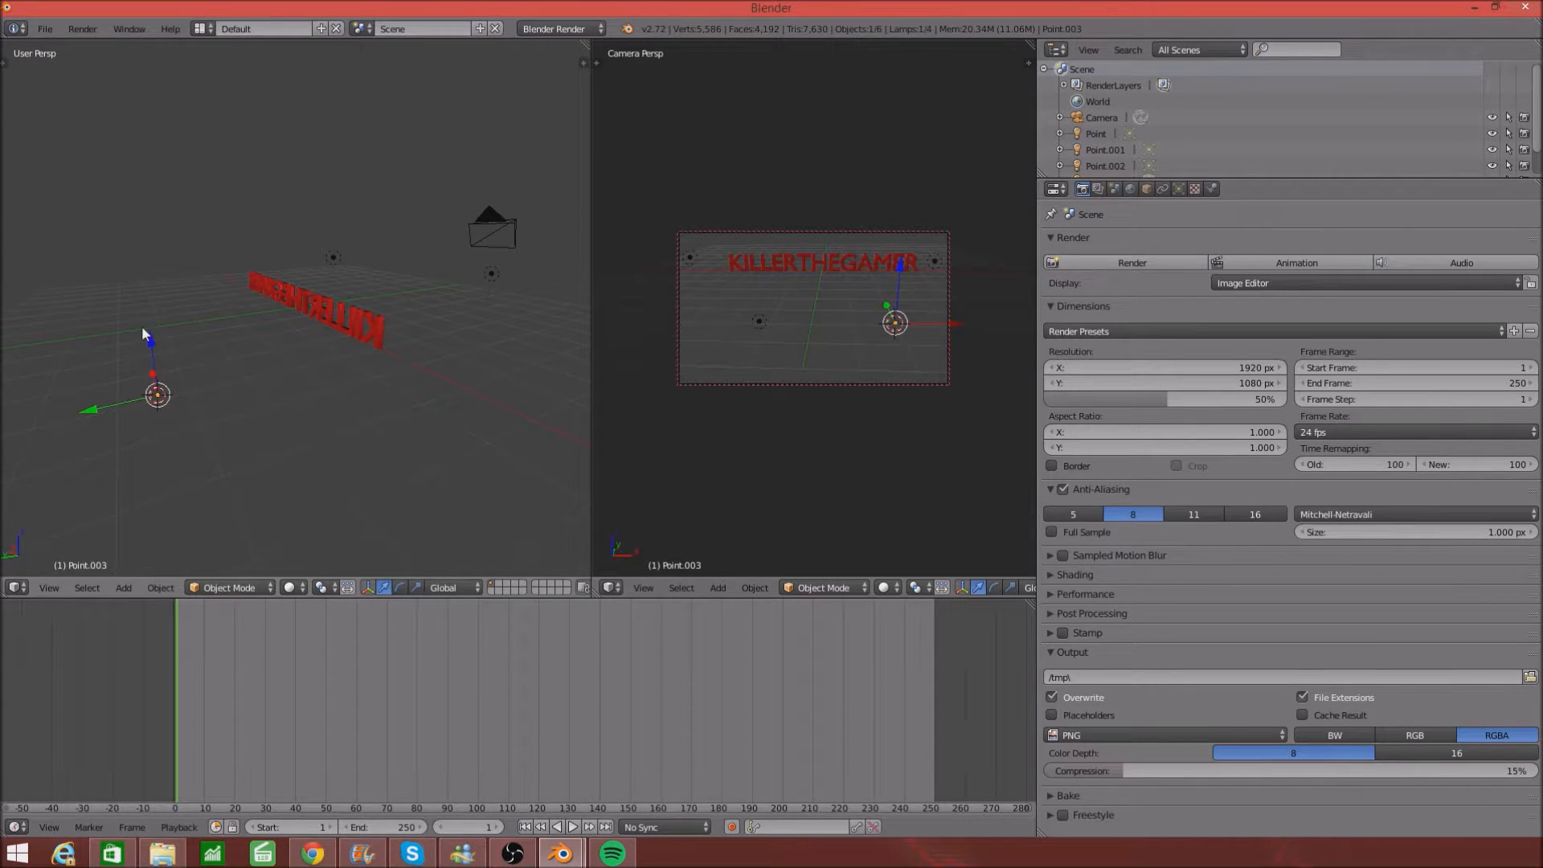
{"action": "key", "text": "g"}
{"action": "key", "text": "z"}
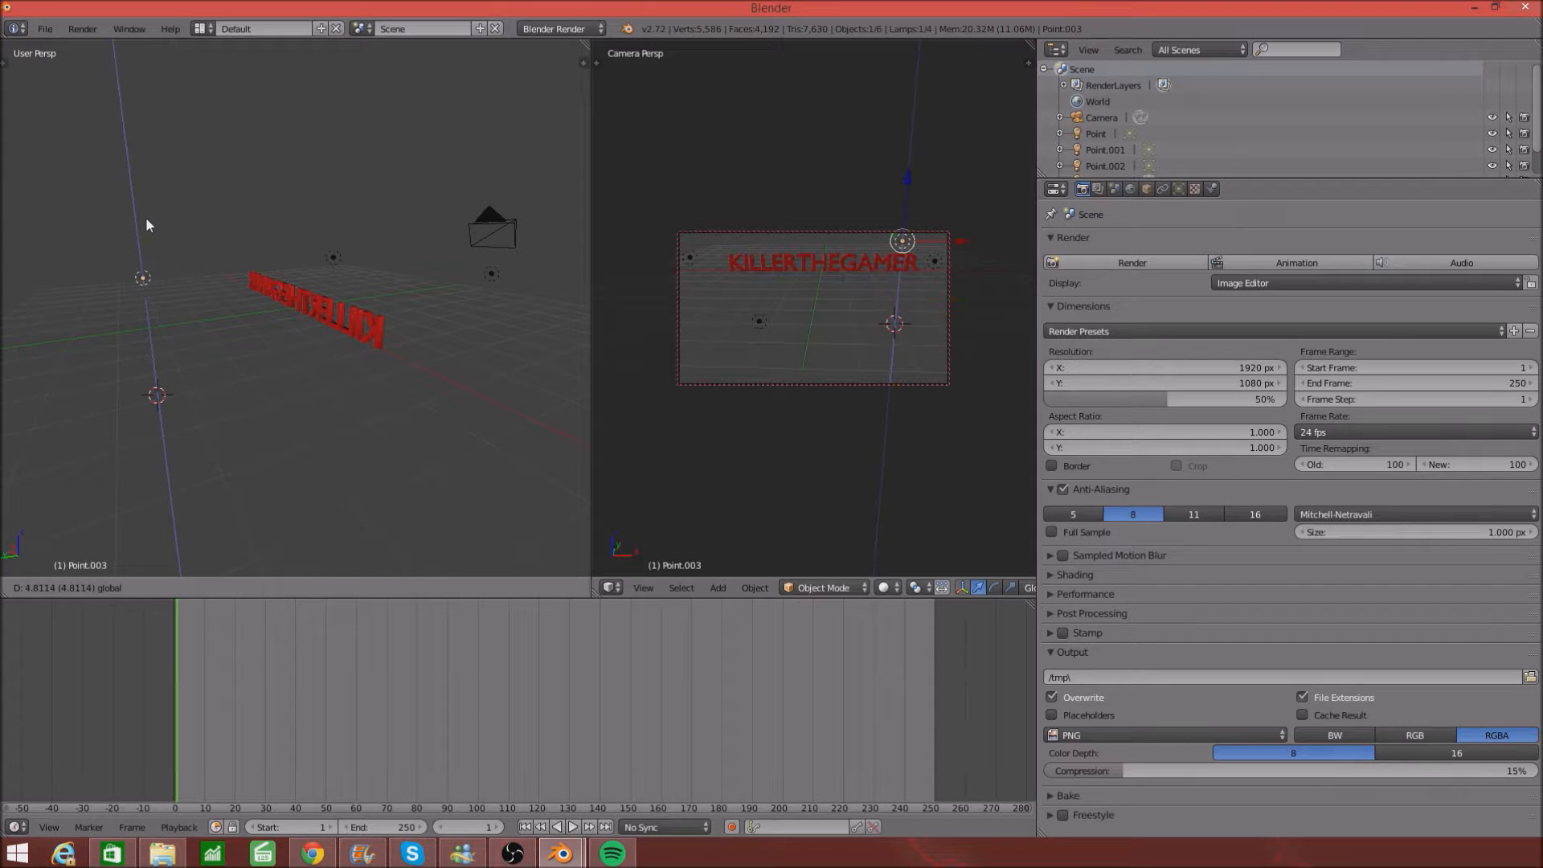
{"action": "left_click", "coordinate": [154, 262]}
{"action": "middle_click_drag", "start_coordinate": [175, 472], "coordinate": [228, 430]}
{"action": "right_click", "coordinate": [242, 487]}
{"action": "middle_click_drag", "start_coordinate": [190, 436], "coordinate": [169, 471]}
{"action": "left_click_drag", "start_coordinate": [210, 463], "coordinate": [206, 254]}
{"action": "middle_click_drag", "start_coordinate": [206, 254], "coordinate": [328, 258]}
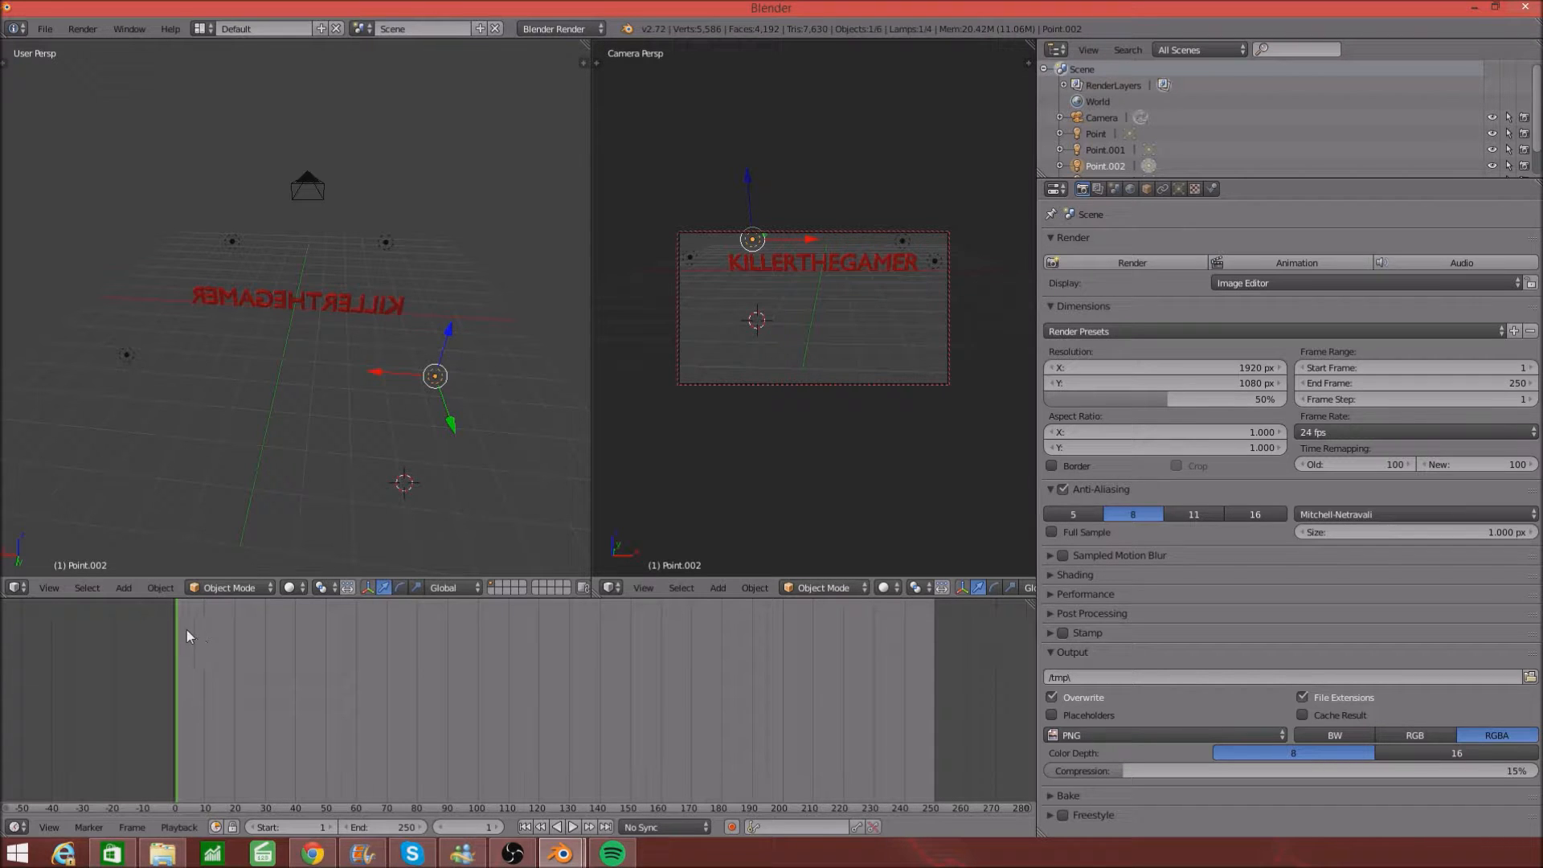
- Jump to frame 0, fit the whole text in the camera view, and select the camera
{"action": "left_click", "coordinate": [165, 624]}
{"action": "scroll", "coordinate": [726, 272], "scroll_direction": "up", "scroll_amount": 4}
{"action": "scroll", "coordinate": [728, 253], "scroll_direction": "down", "scroll_amount": 5}
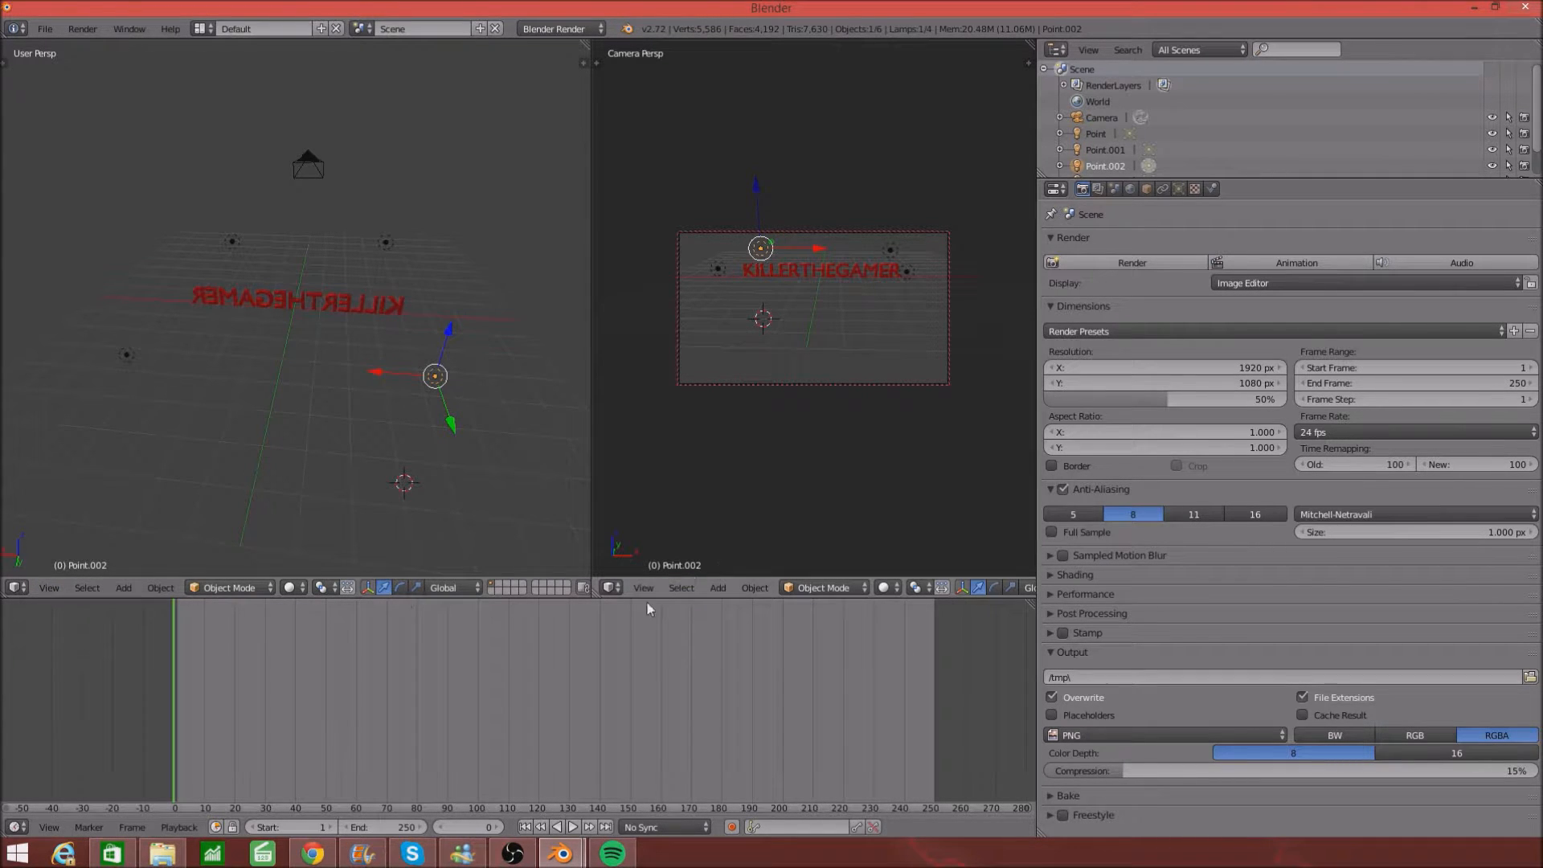
{"action": "right_click", "coordinate": [305, 167]}
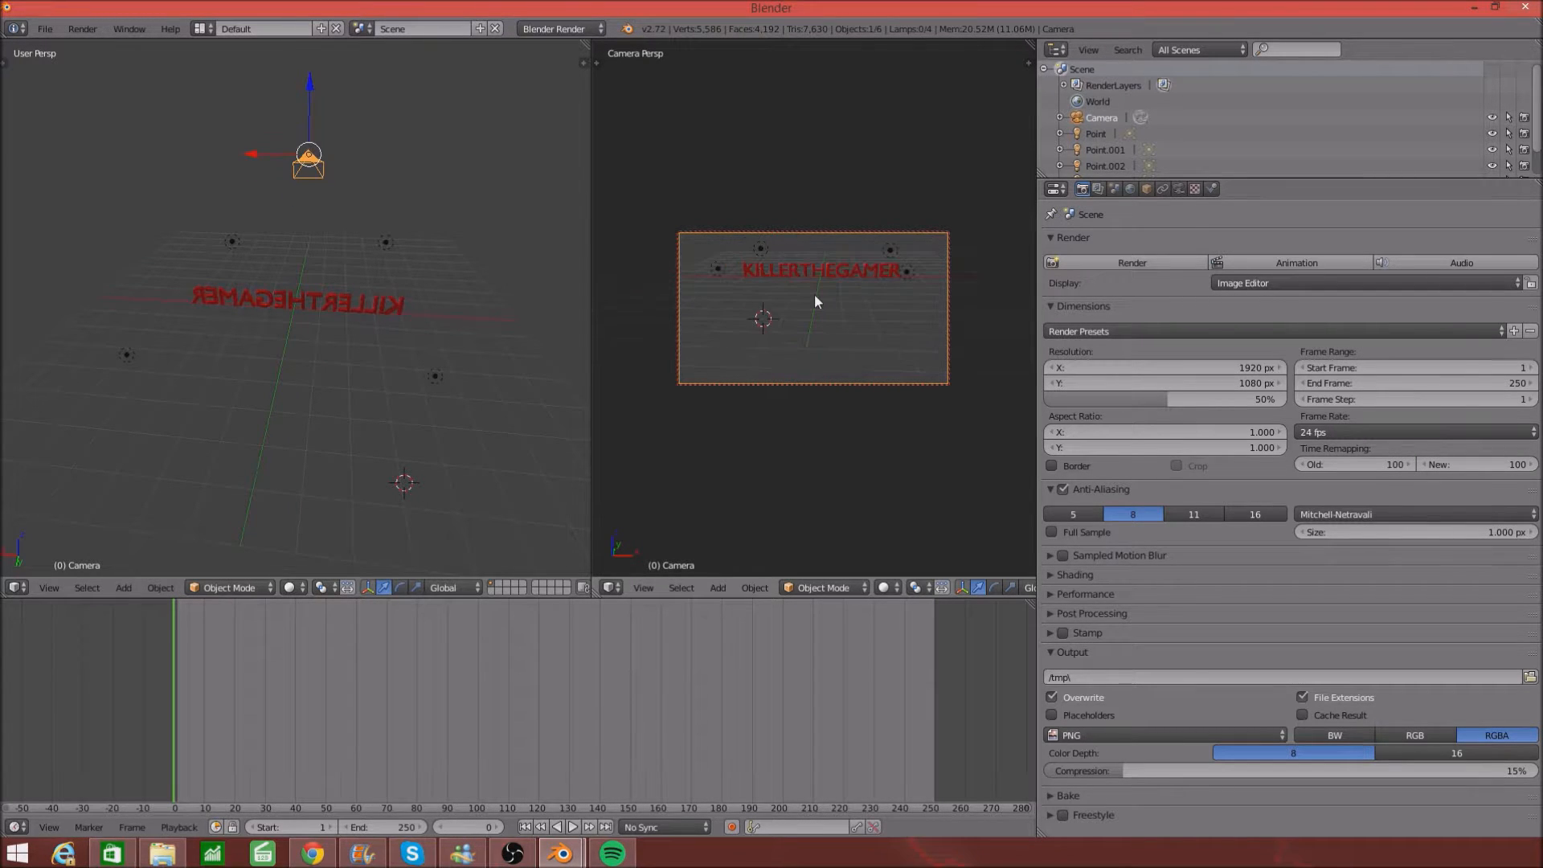
- Swing the camera across the text and insert a Visual LocRotScale keyframe at frame 0
{"action": "middle_click_drag", "start_coordinate": [754, 296], "coordinate": [855, 297]}
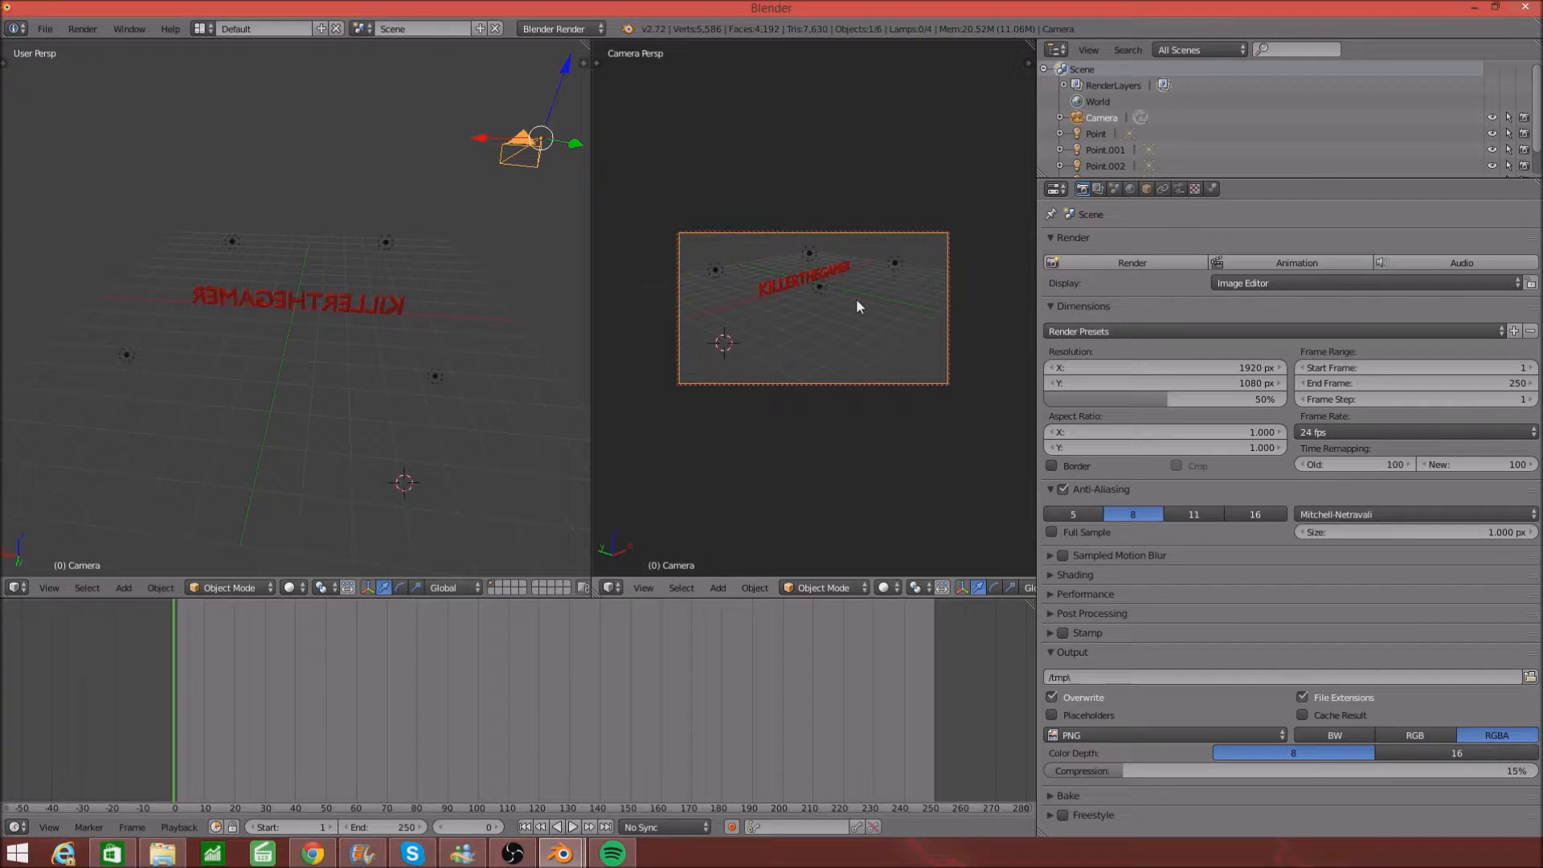
{"action": "key", "text": "i"}
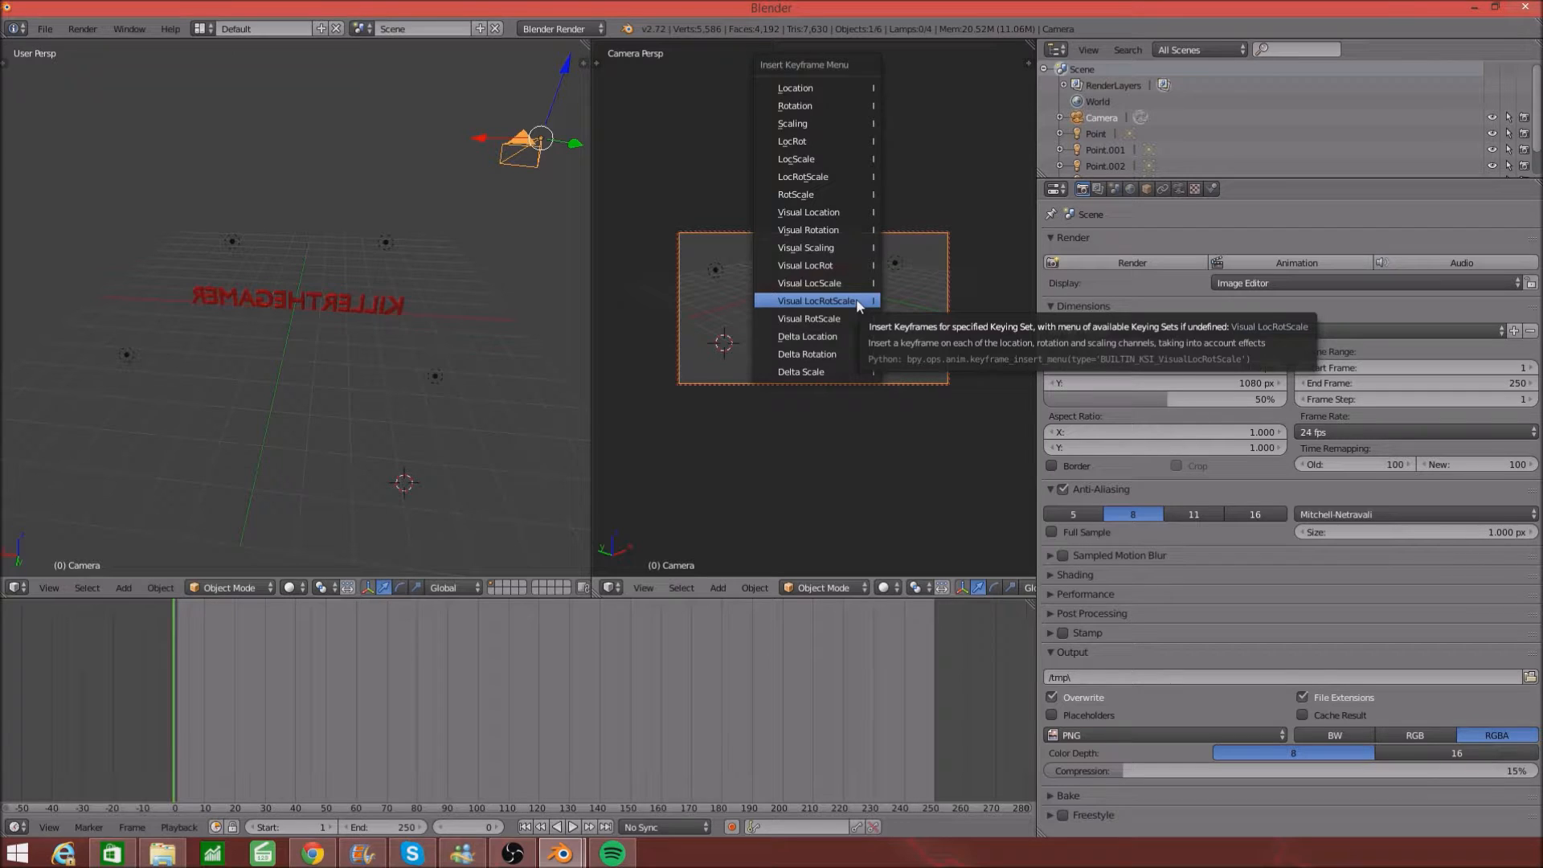
{"action": "left_click", "coordinate": [857, 302]}
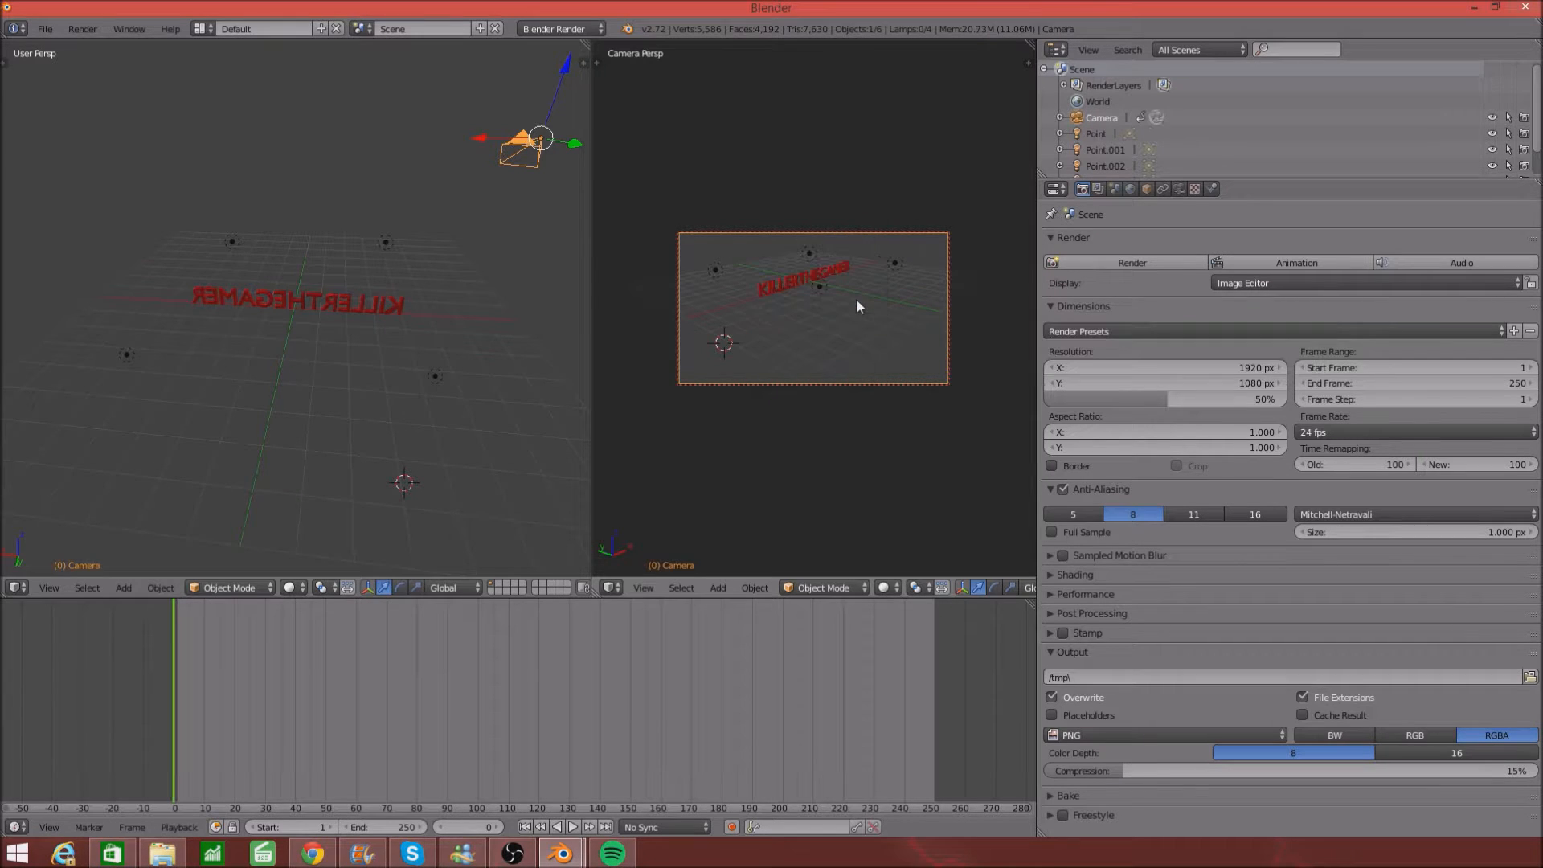
{"action": "middle_click_drag", "start_coordinate": [856, 297], "coordinate": [760, 297]}
{"action": "scroll", "coordinate": [760, 297], "scroll_direction": "down", "scroll_amount": 1}
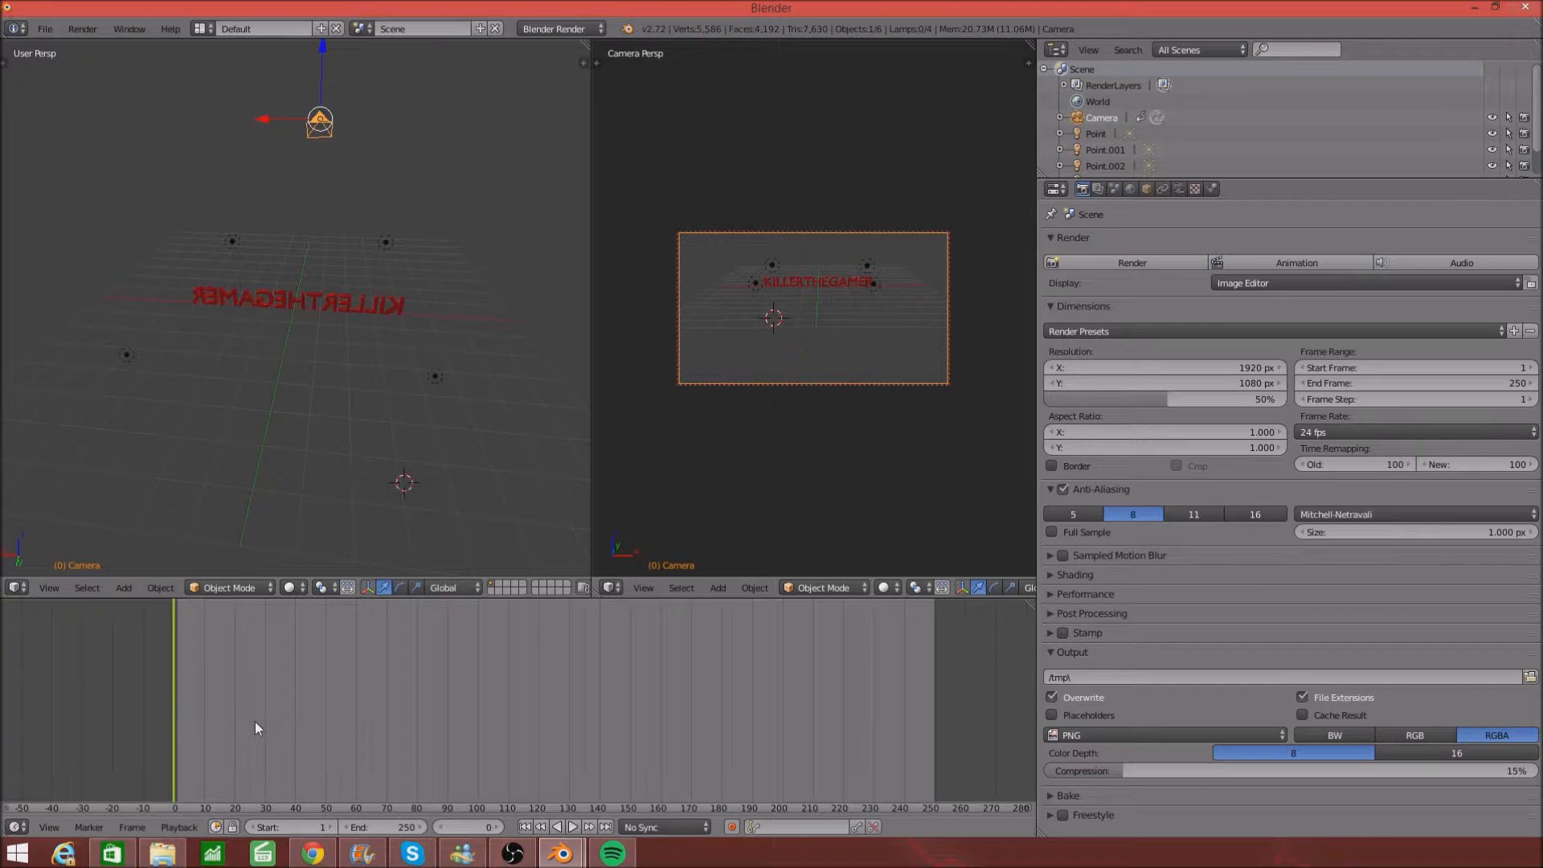
- At frame 50, swing the camera to a new viewpoint and keyframe its Visual LocRotScale
{"action": "left_click", "coordinate": [326, 730]}
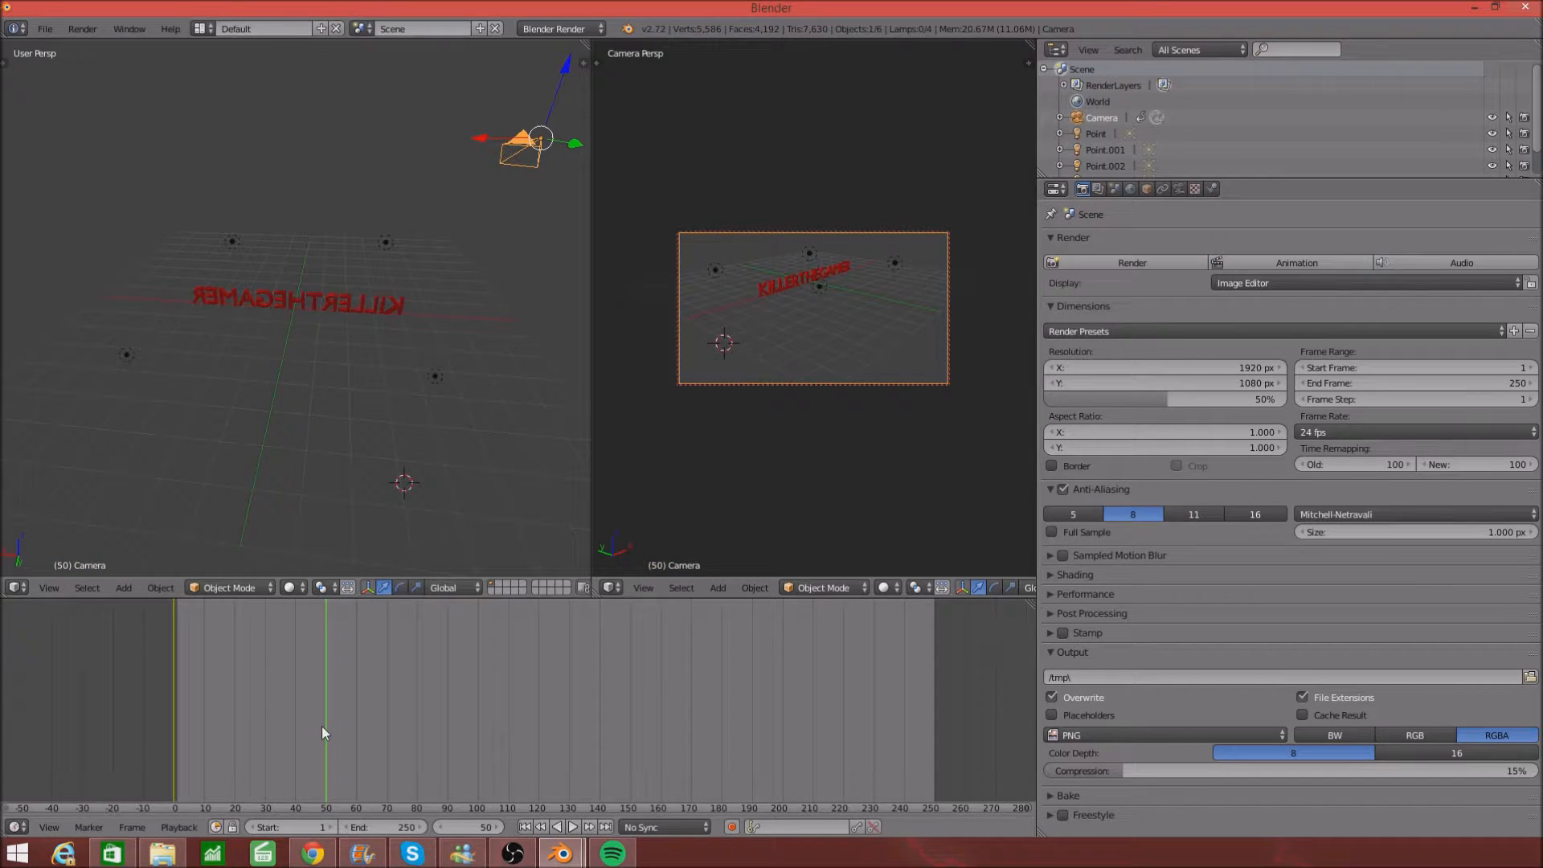
{"action": "middle_click_drag", "start_coordinate": [726, 411], "coordinate": [623, 421]}
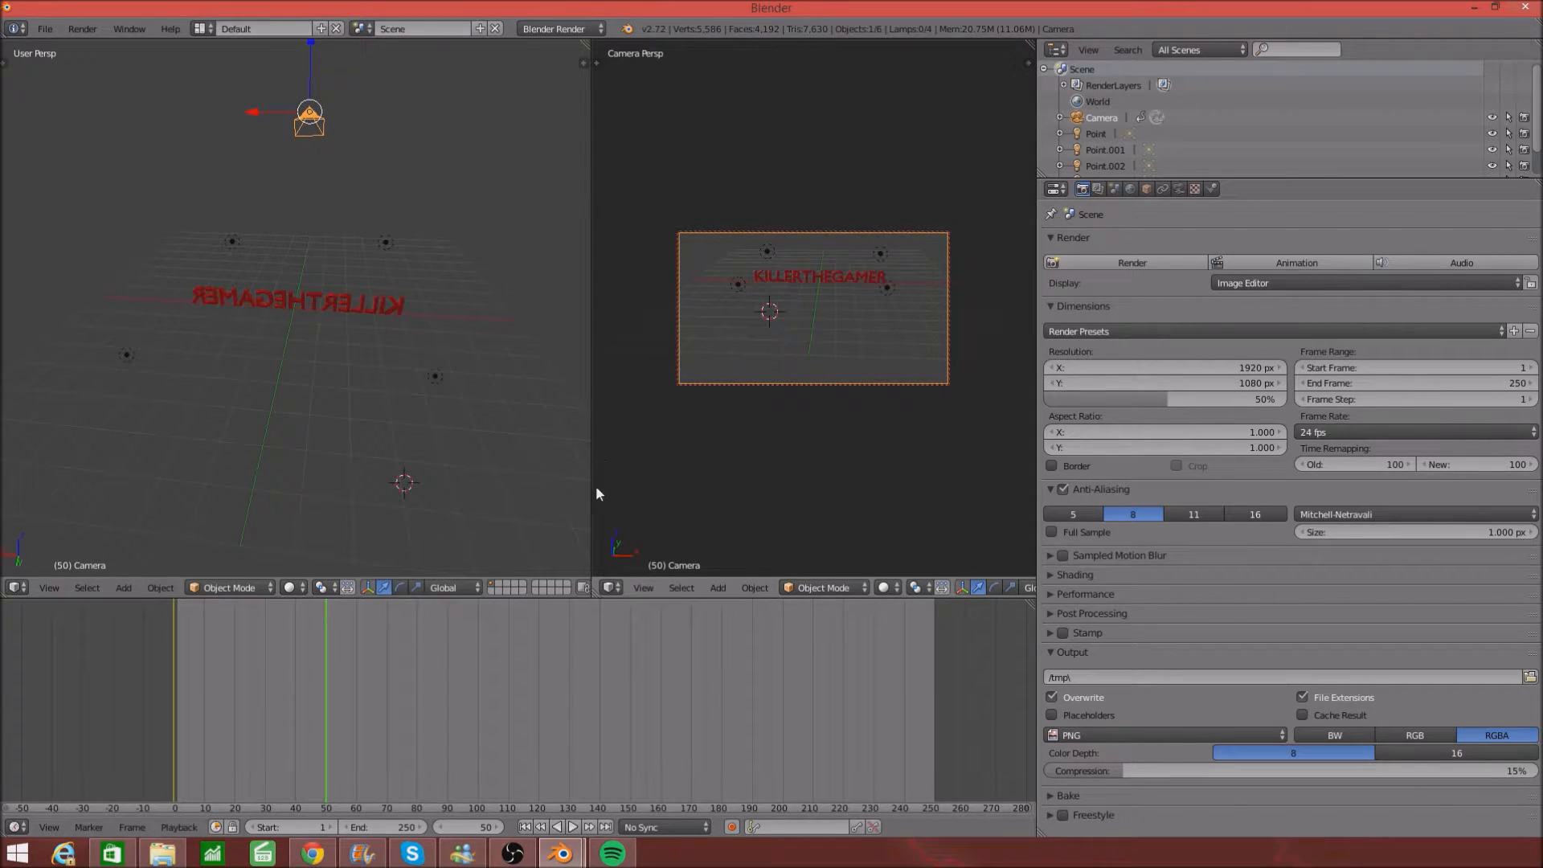
{"action": "key", "text": "i"}
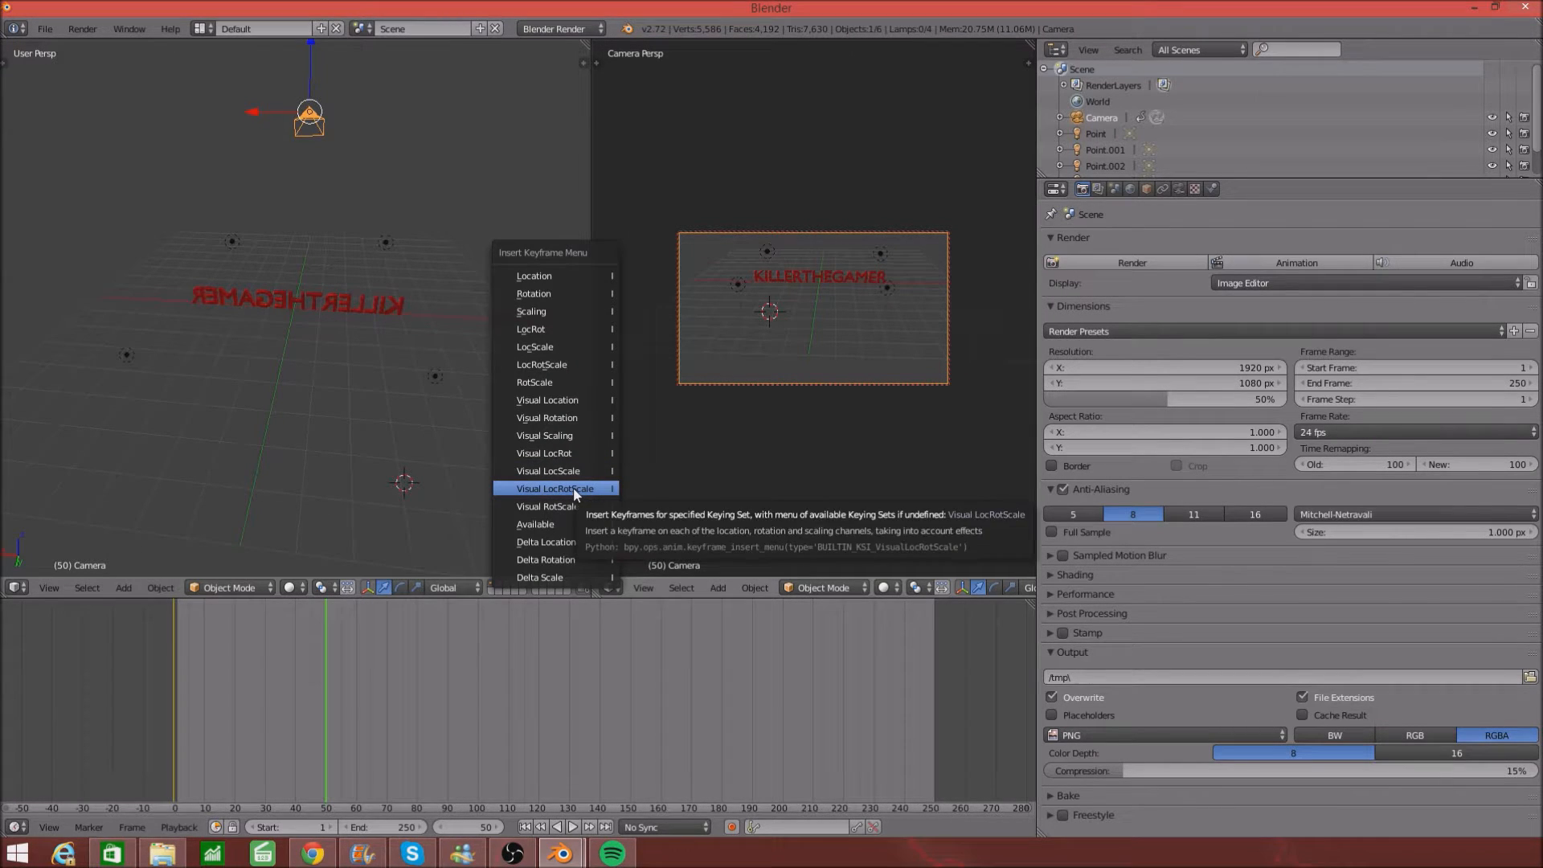
{"action": "left_click", "coordinate": [574, 489]}
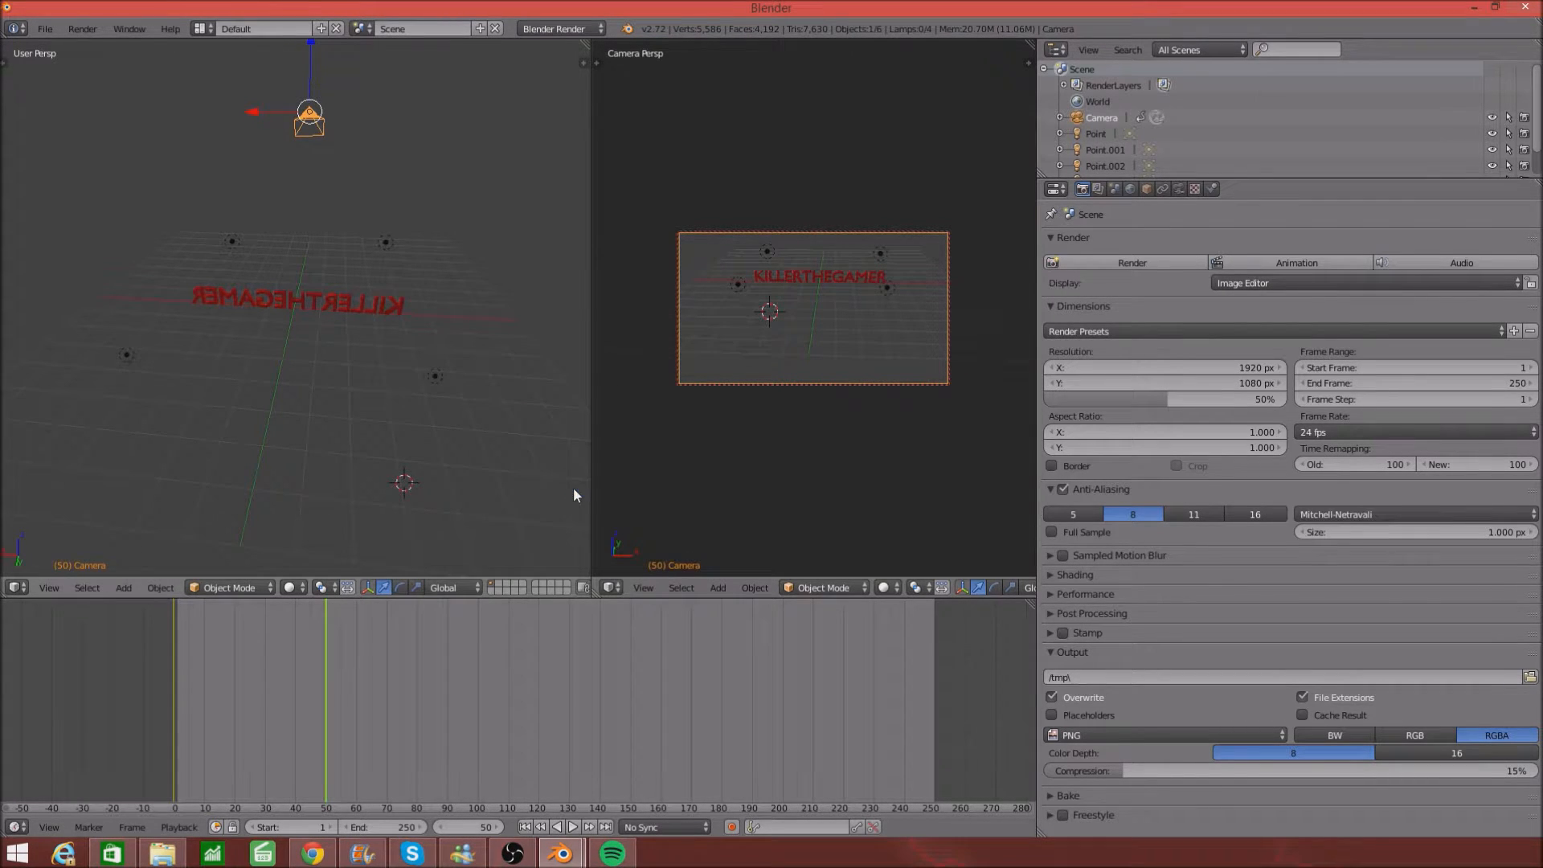
- Keyframe a new camera viewpoint at frame 100, then swing the camera at frame 150
{"action": "left_click", "coordinate": [479, 776]}
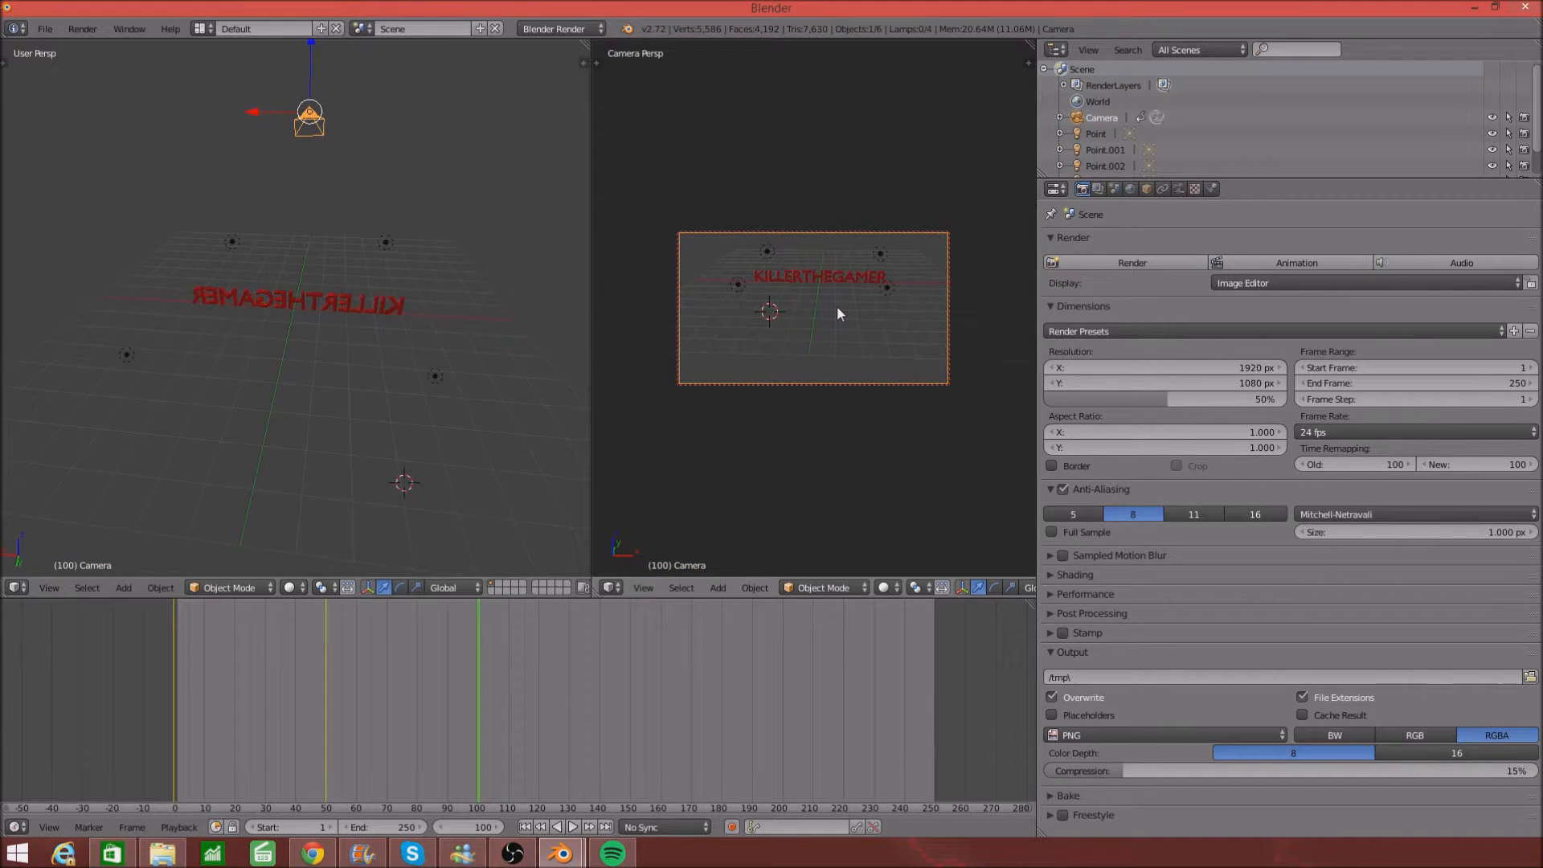
{"action": "scroll", "coordinate": [837, 312], "scroll_direction": "up", "scroll_amount": 4}
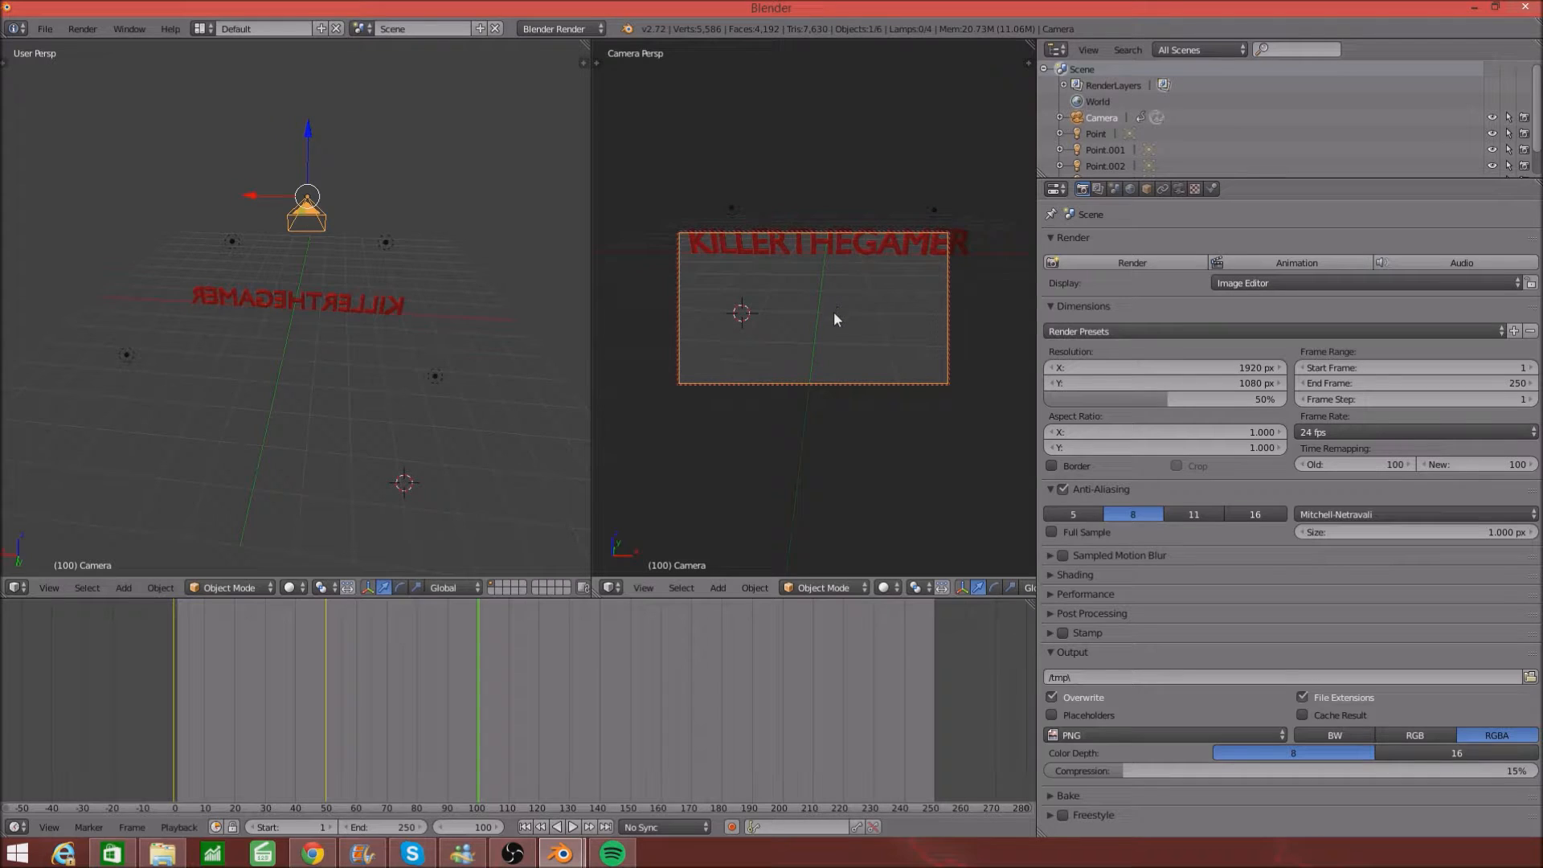
{"action": "middle_click_drag", "start_coordinate": [833, 307], "coordinate": [841, 279]}
{"action": "scroll", "coordinate": [840, 282], "scroll_direction": "down", "scroll_amount": 2}
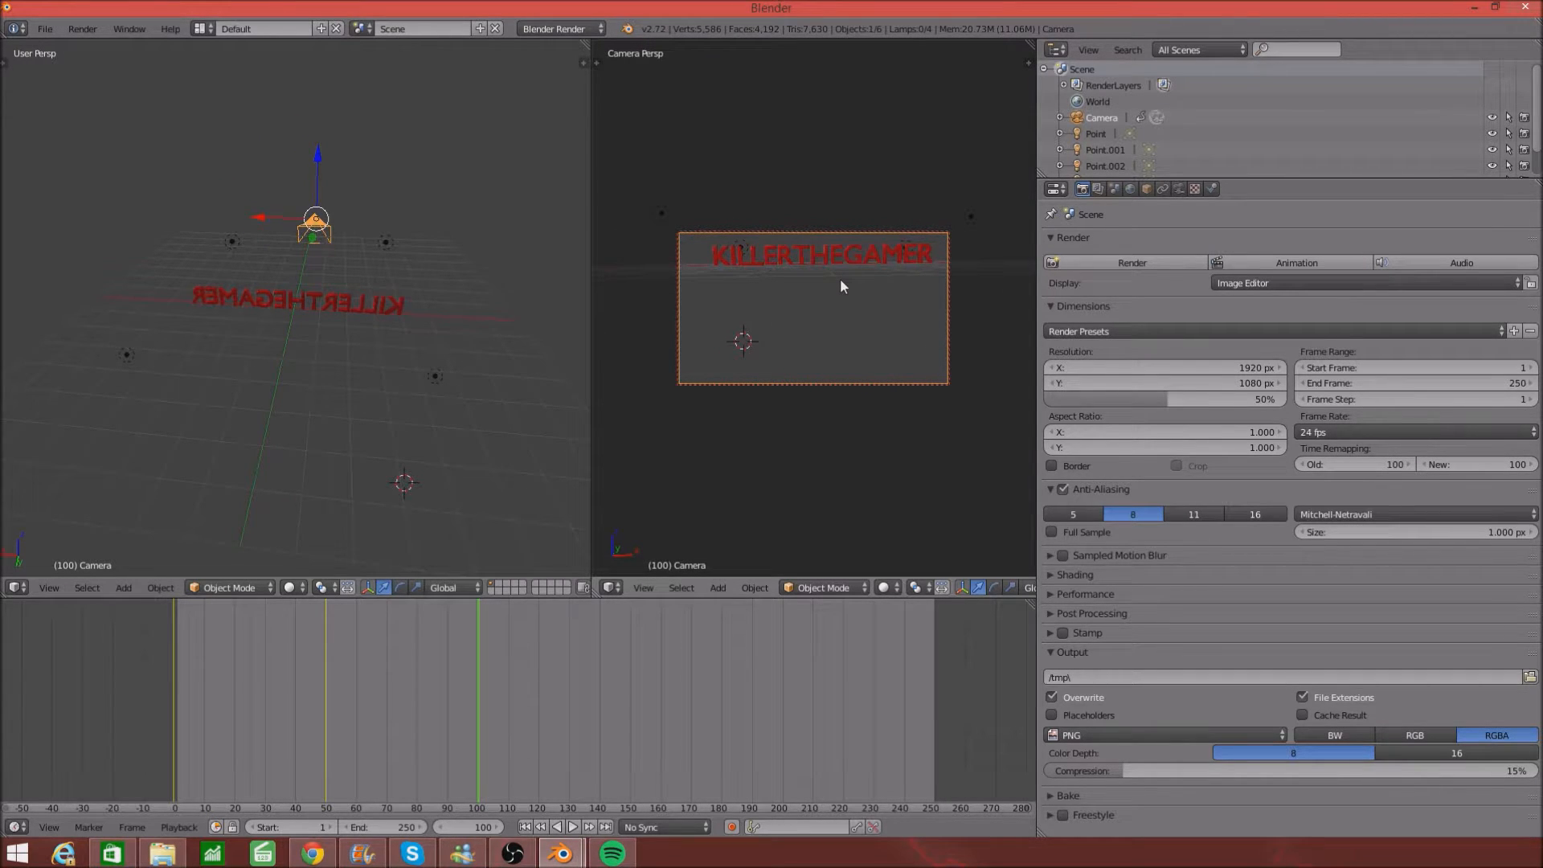
{"action": "key", "text": "i"}
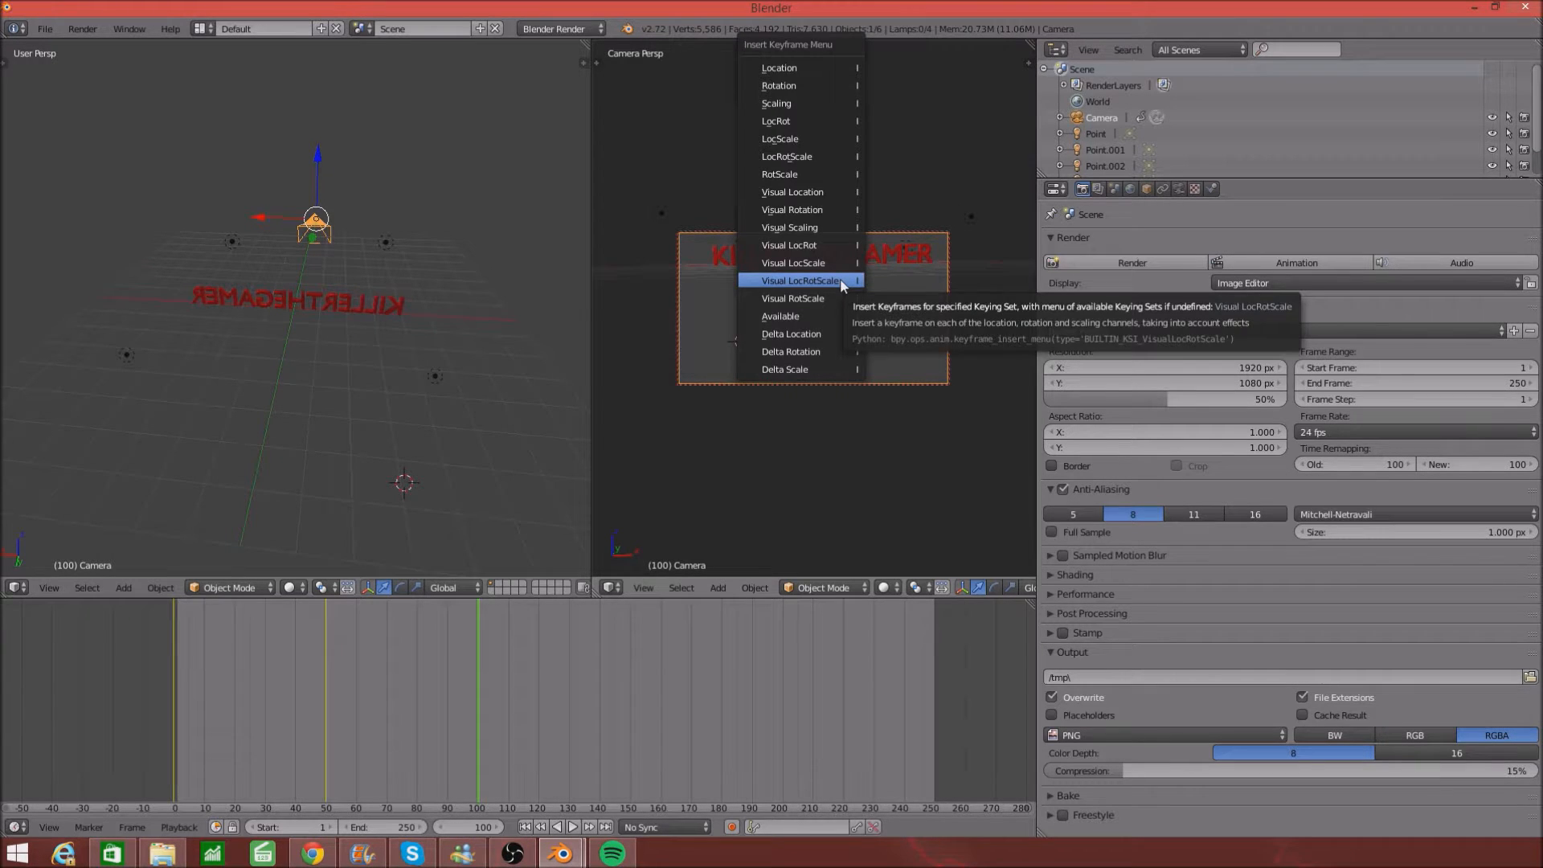
{"action": "left_click", "coordinate": [841, 280]}
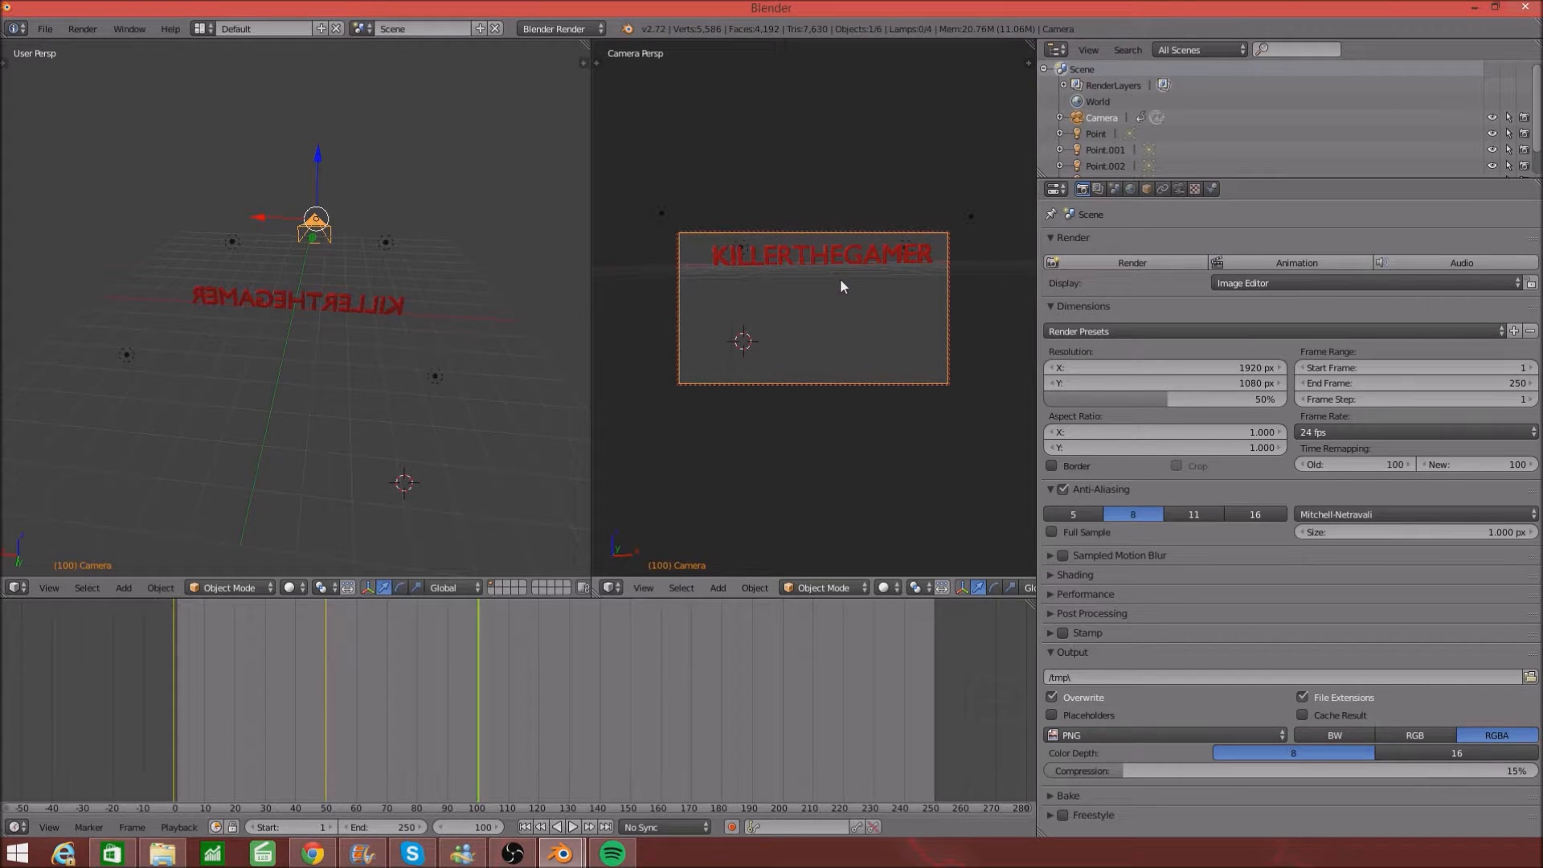
{"action": "left_click", "coordinate": [631, 736]}
{"action": "middle_click_drag", "start_coordinate": [739, 369], "coordinate": [604, 401]}
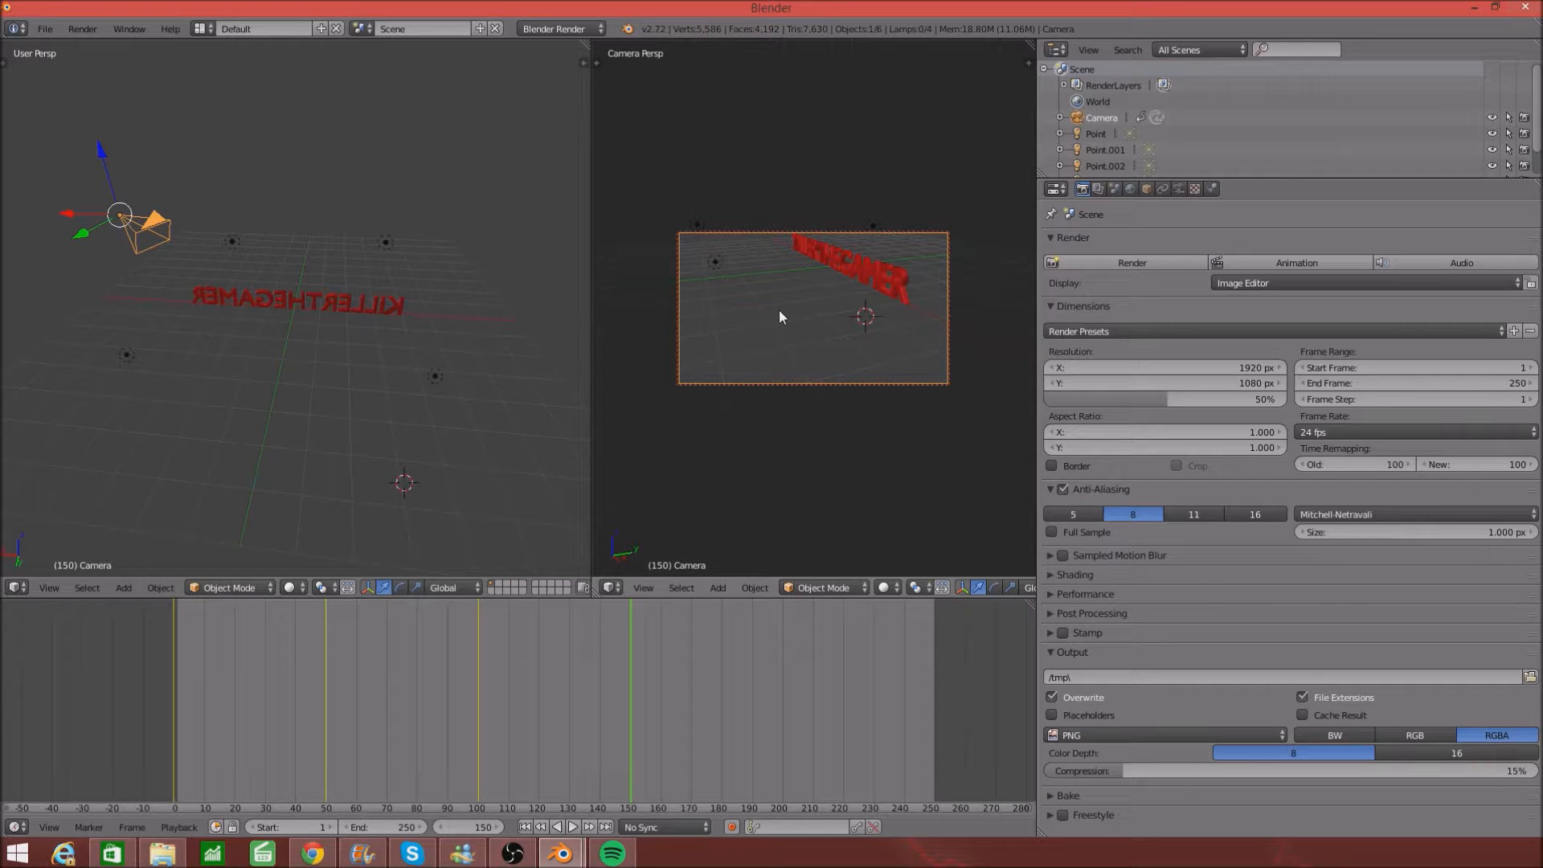
- Keyframe the camera at frame 150, then orbit it and keyframe again at frame 200
{"action": "key", "text": "i"}
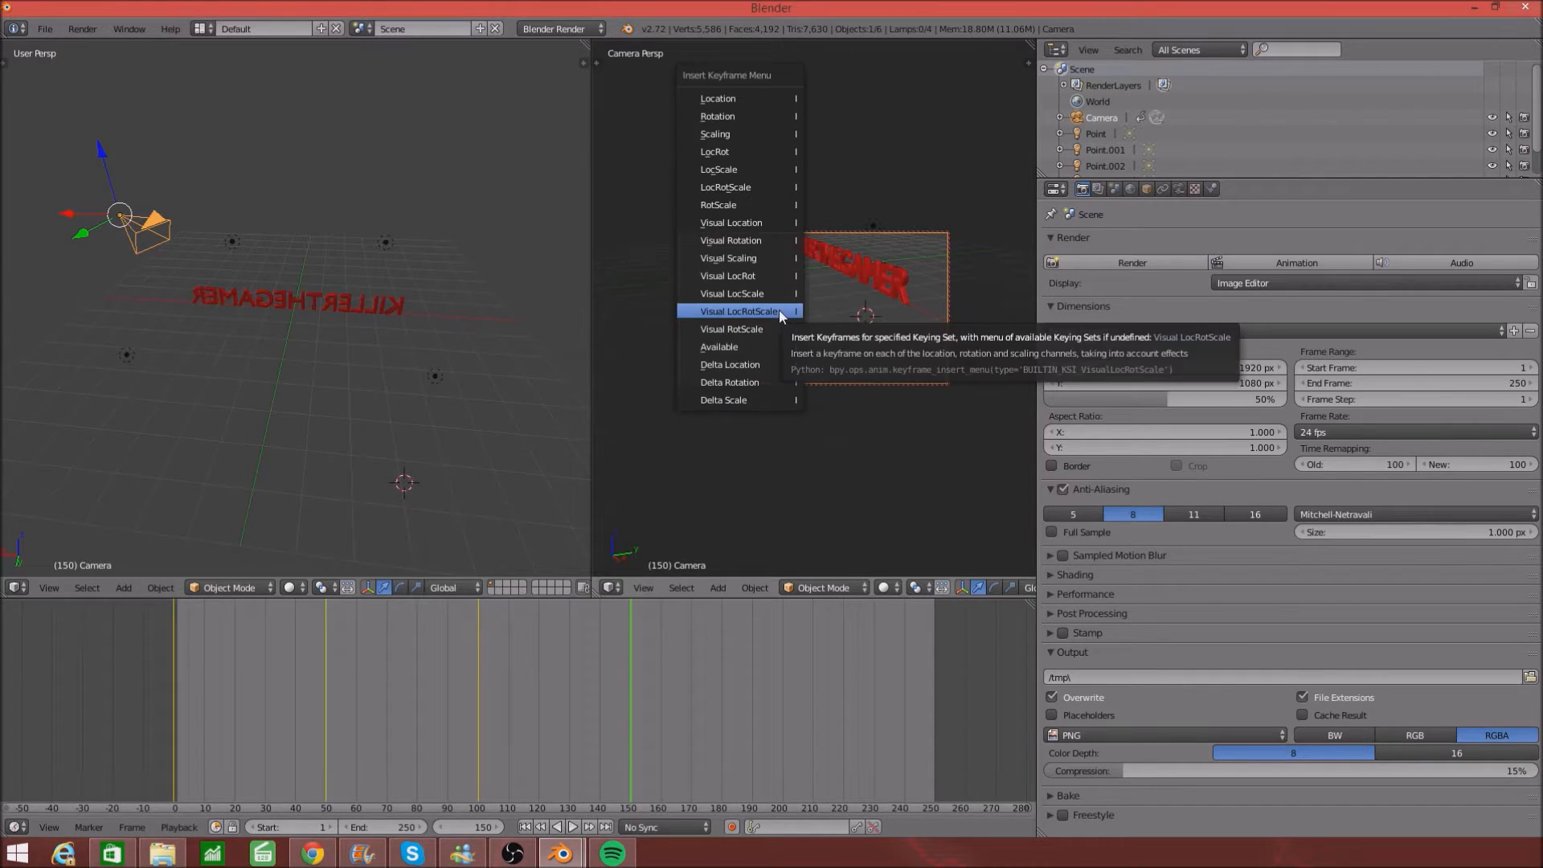
{"action": "left_click", "coordinate": [740, 312]}
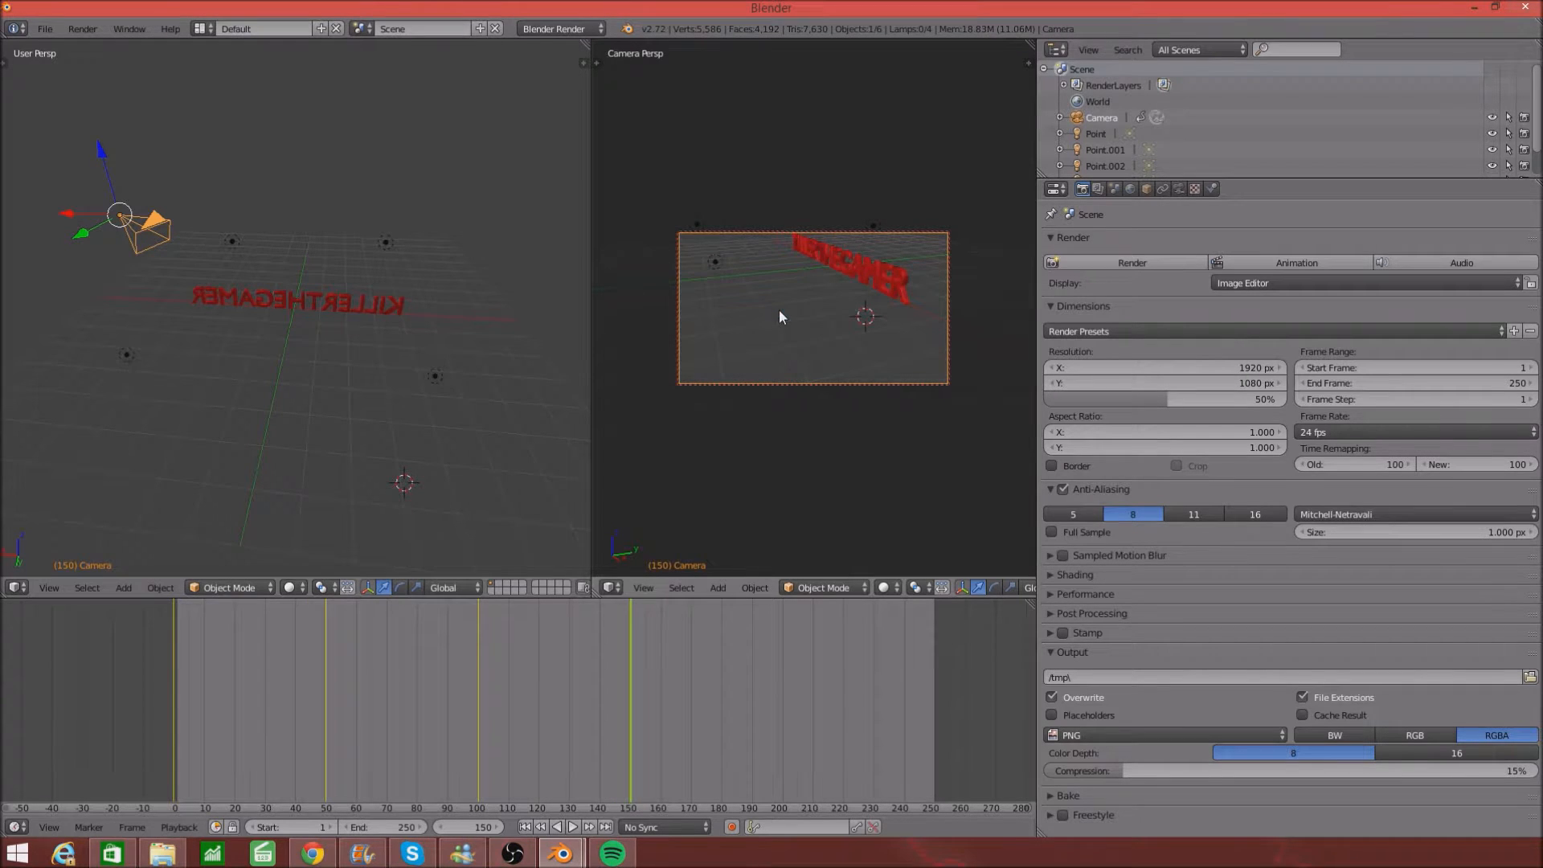
{"action": "middle_click_drag", "start_coordinate": [880, 321], "coordinate": [866, 331]}
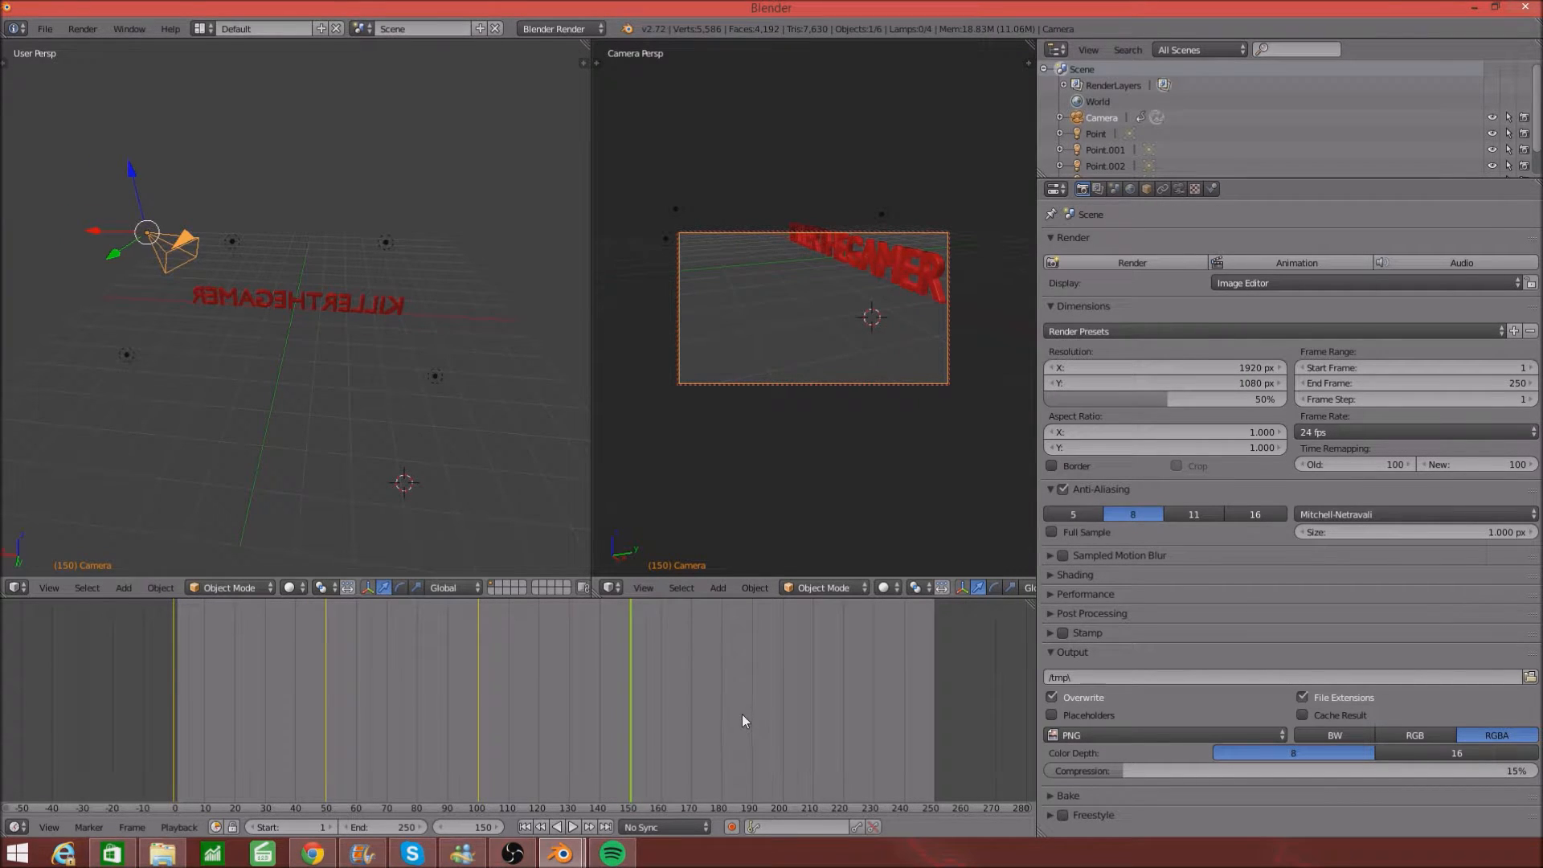
{"action": "left_click", "coordinate": [782, 706]}
{"action": "middle_click_drag", "start_coordinate": [954, 309], "coordinate": [819, 313]}
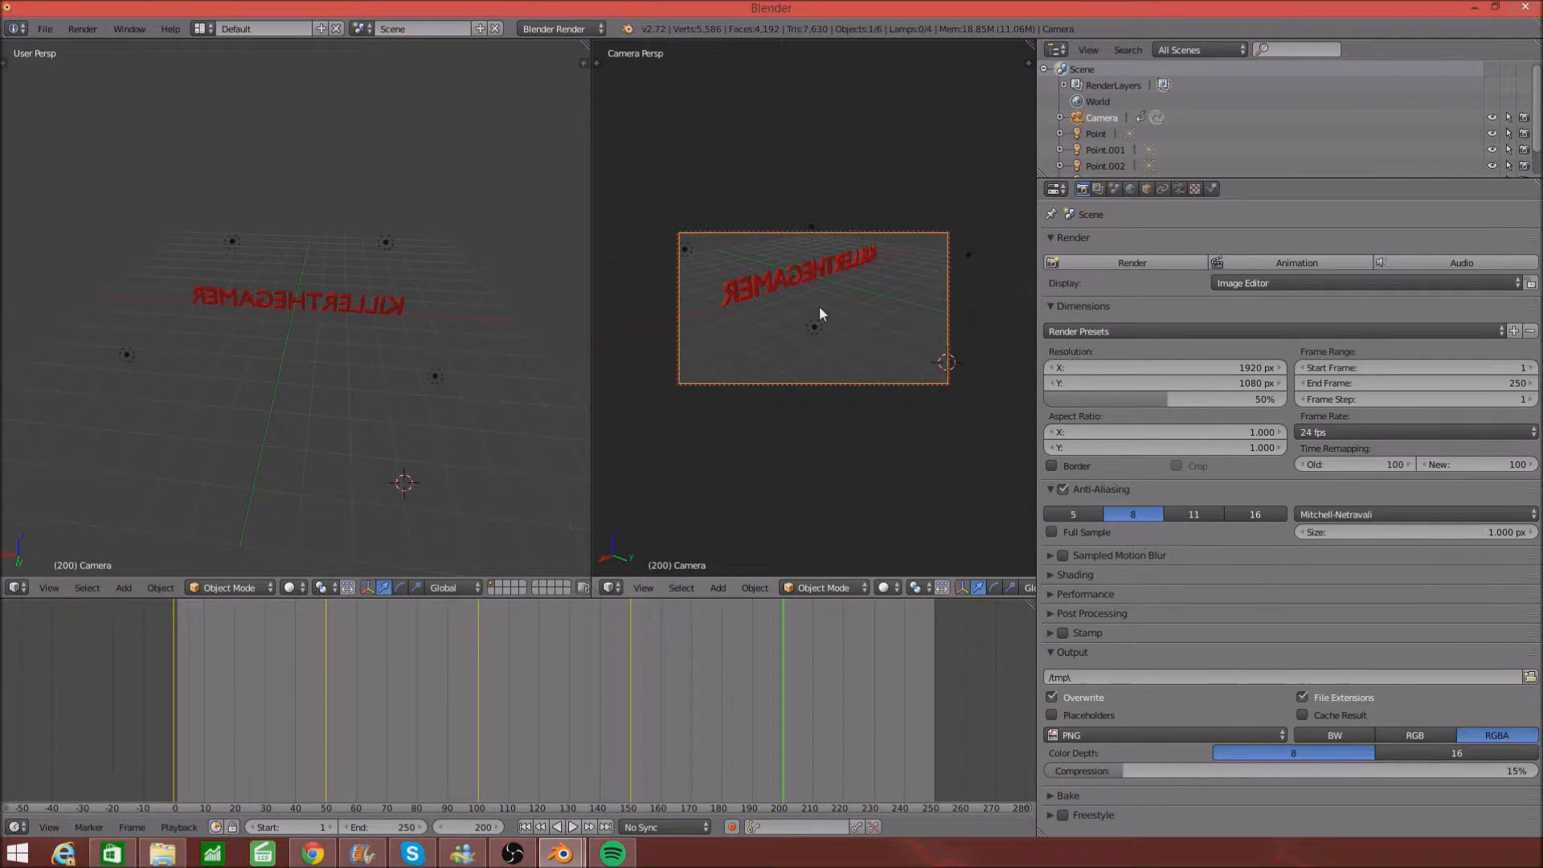
{"action": "key", "text": "i"}
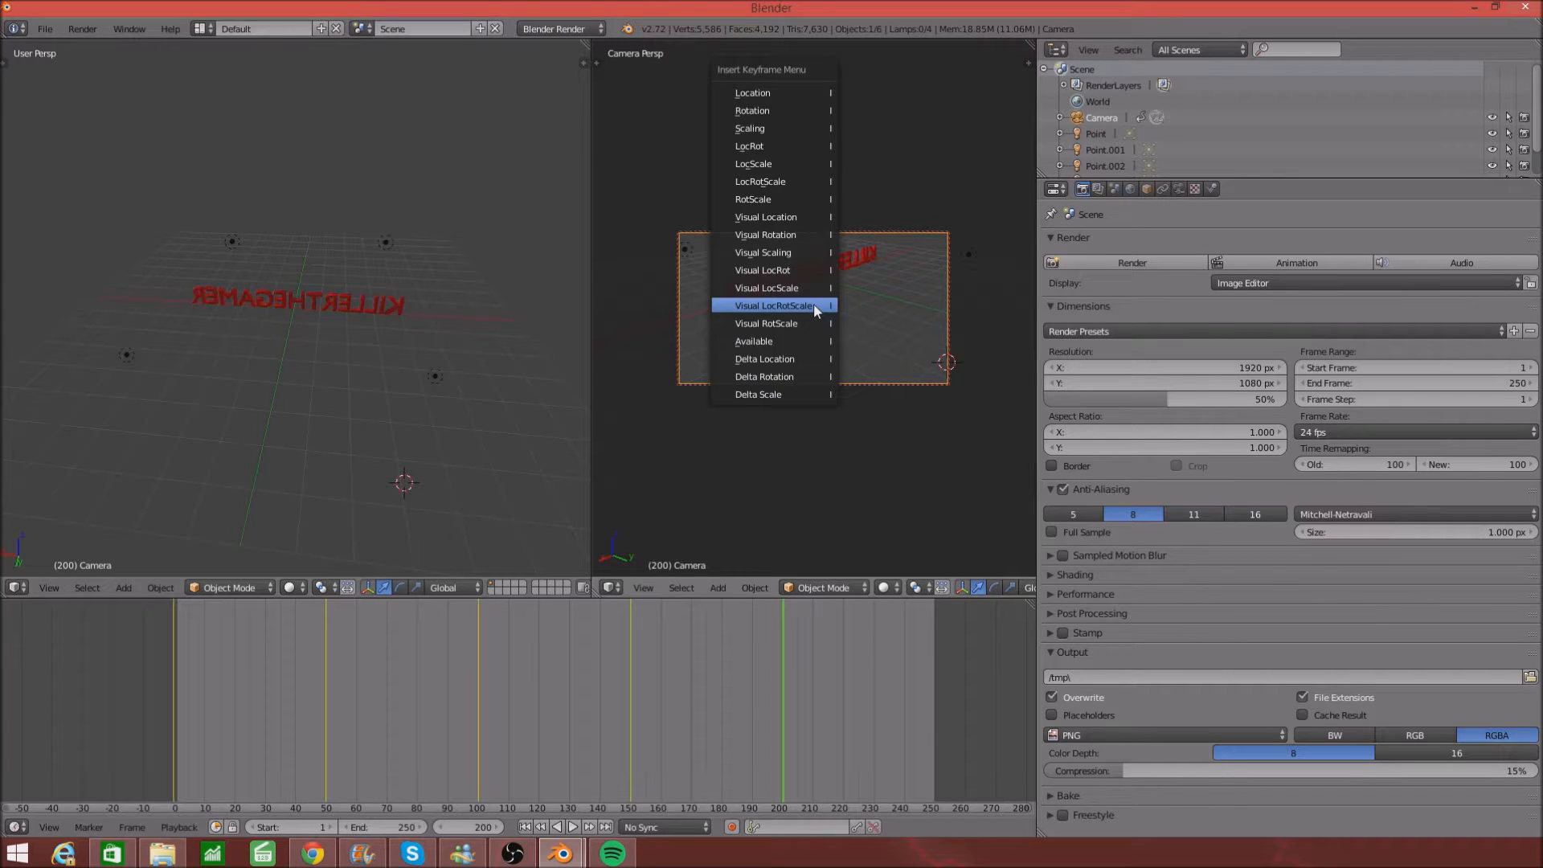
{"action": "left_click", "coordinate": [814, 303]}
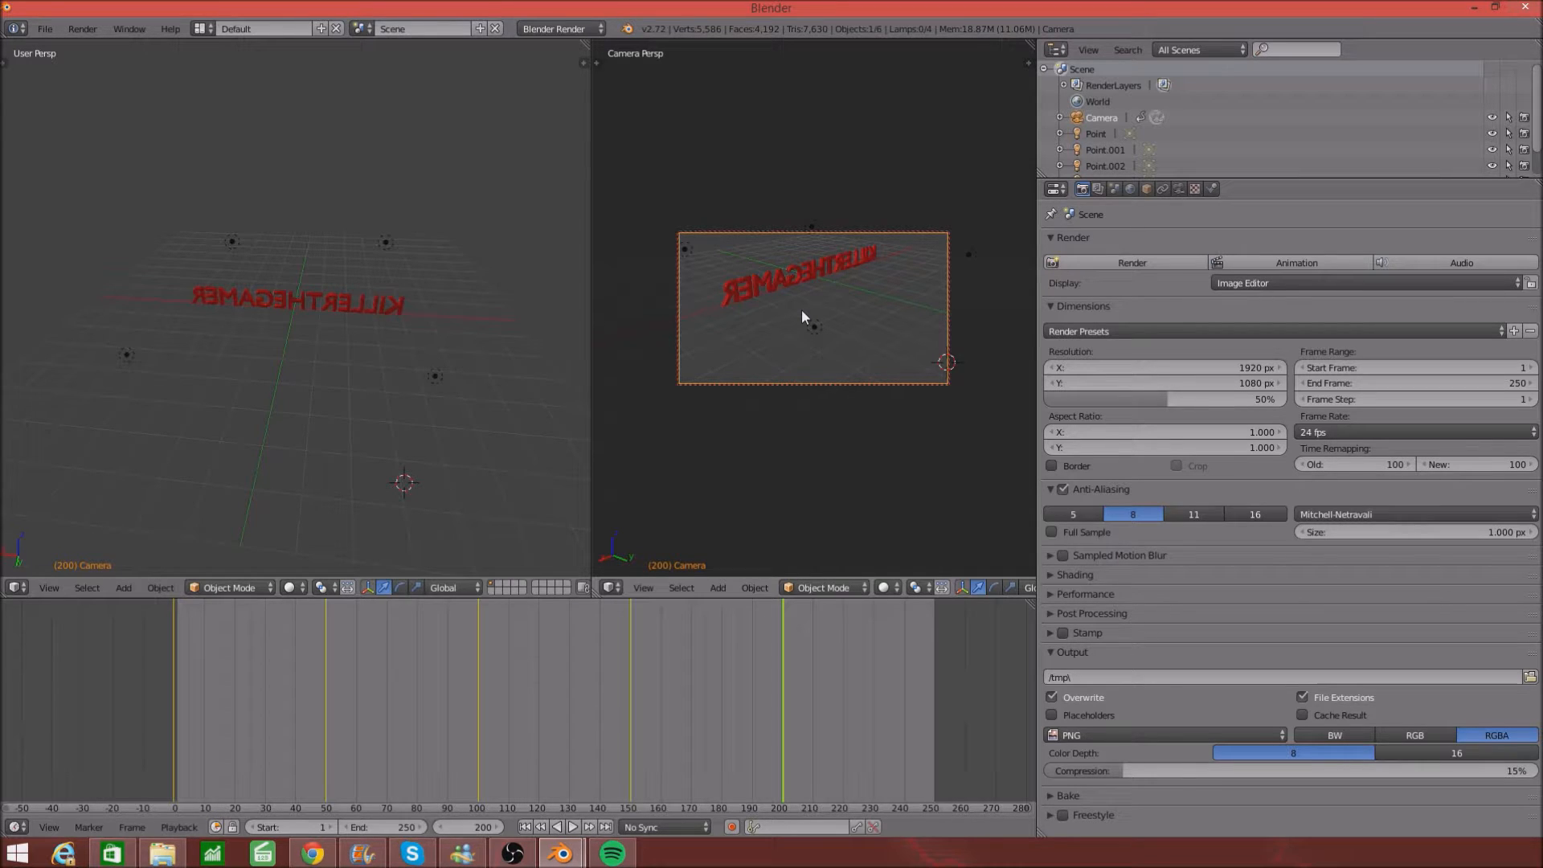
- Orbit and raise the camera to face the text, then preview its position at frame 216
{"action": "scroll", "coordinate": [752, 322], "scroll_direction": "up", "scroll_amount": 4}
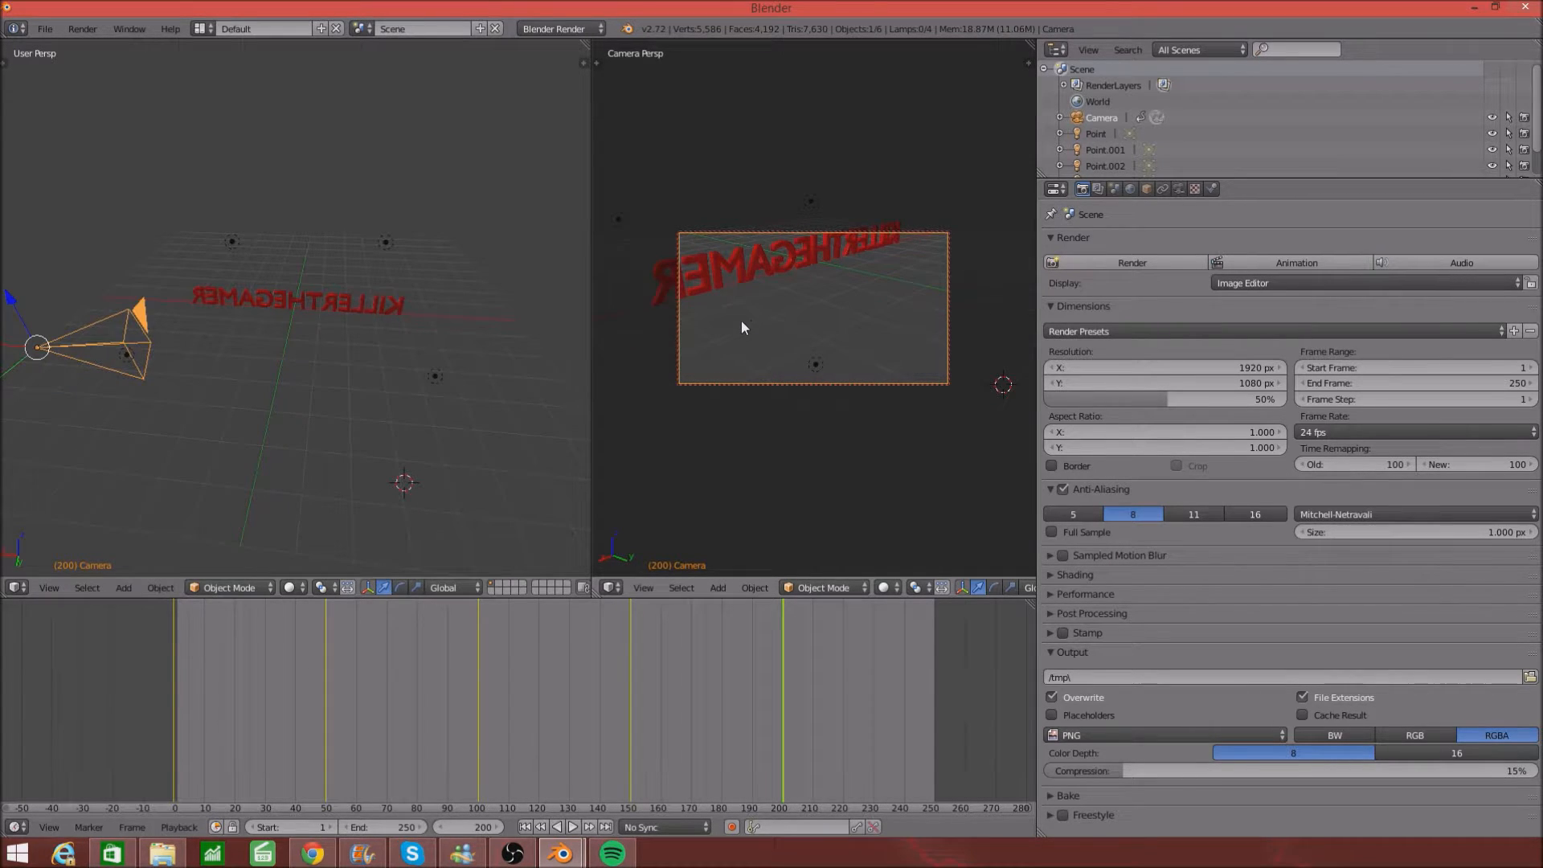
{"action": "middle_click_drag", "start_coordinate": [741, 321], "coordinate": [804, 318]}
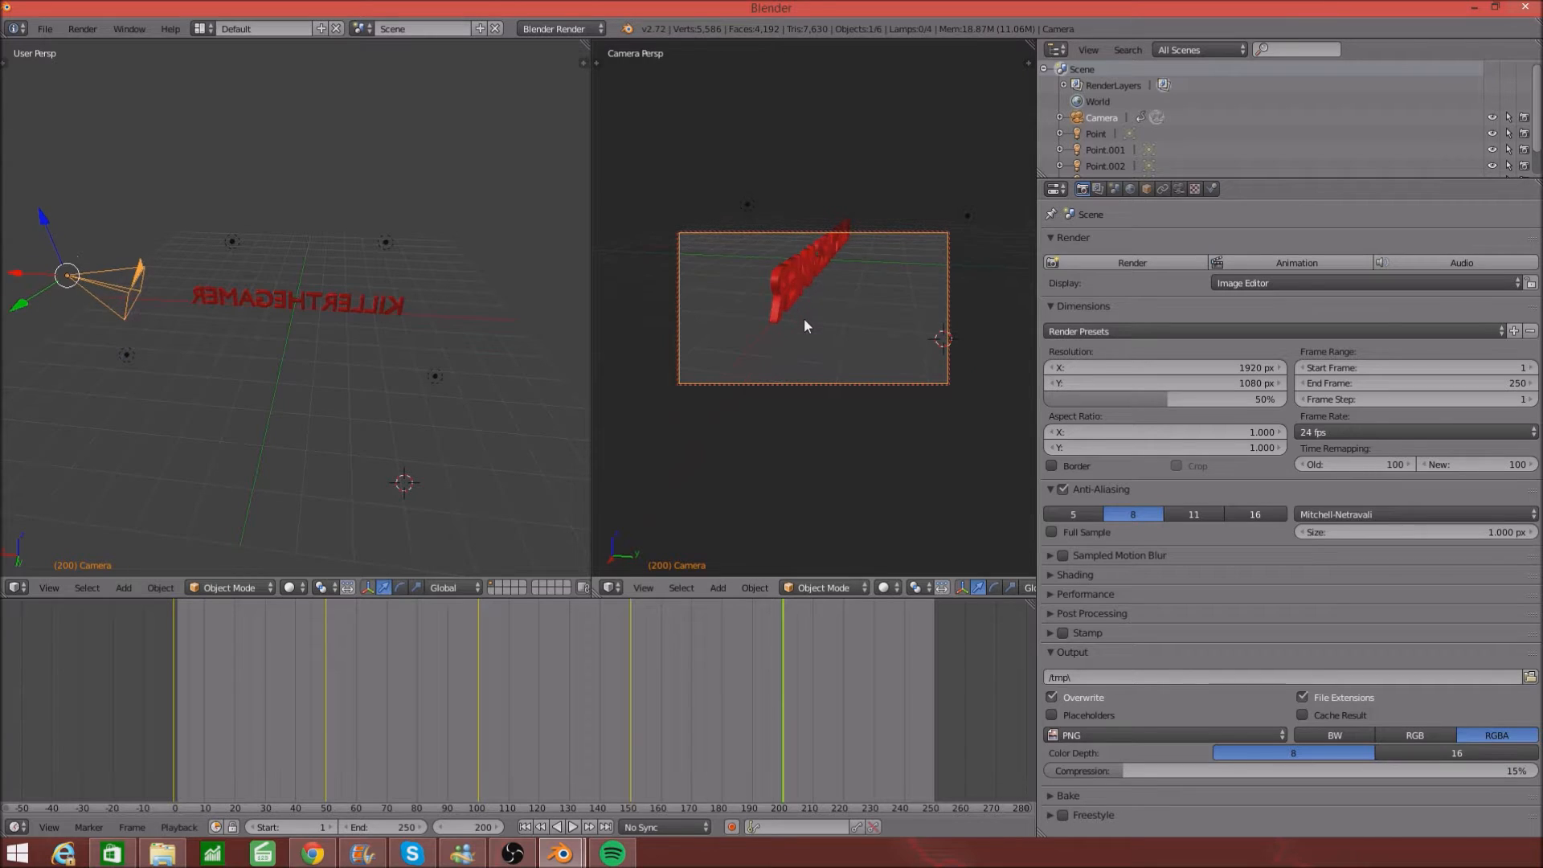
{"action": "scroll", "coordinate": [803, 318], "scroll_direction": "up", "scroll_amount": 2}
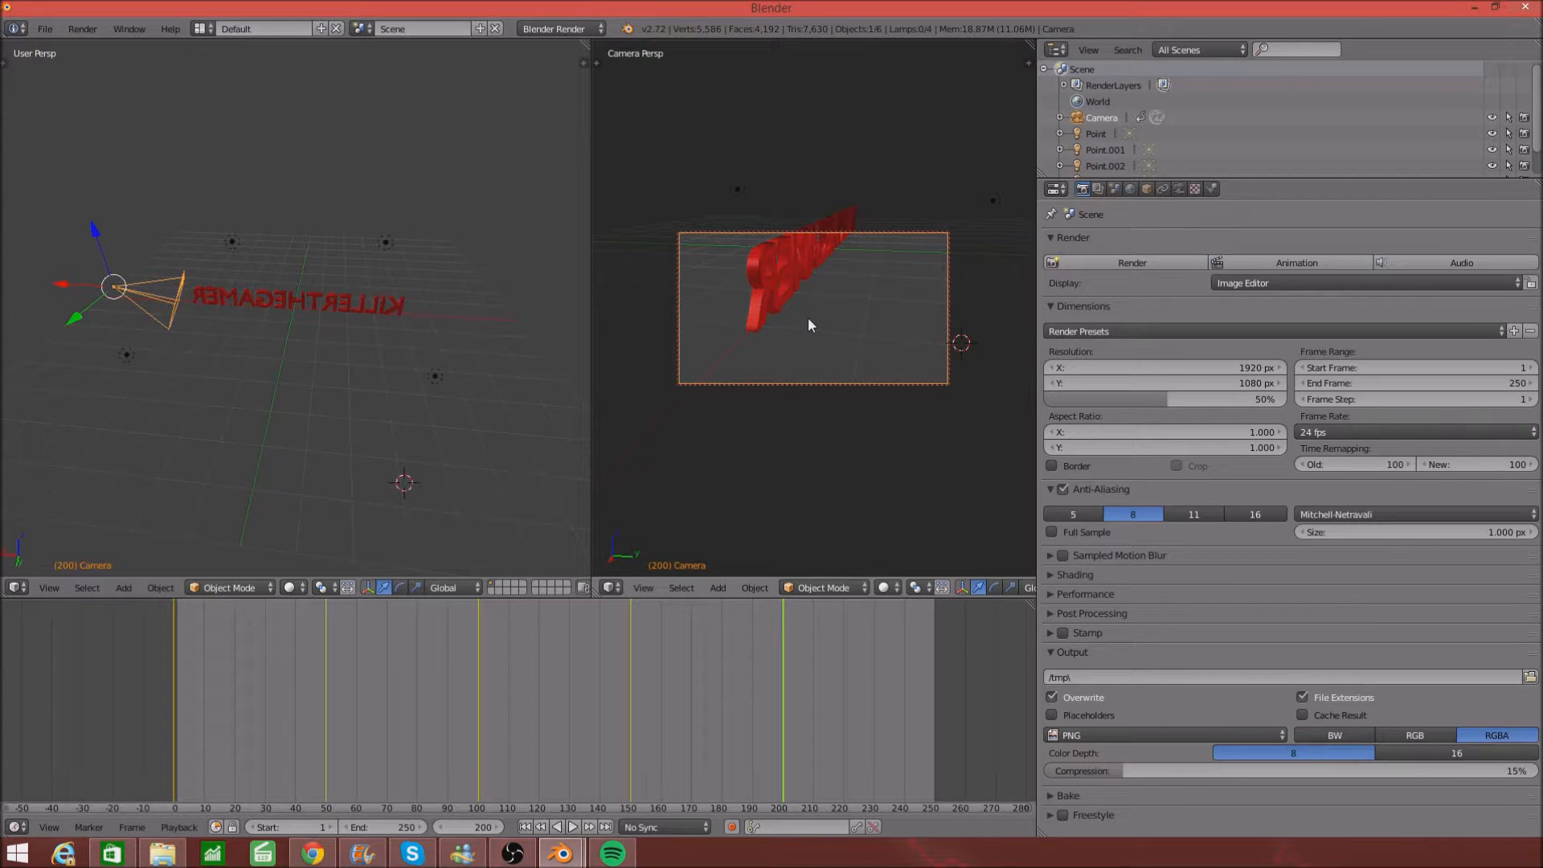
{"action": "middle_click_drag", "start_coordinate": [807, 317], "coordinate": [798, 318]}
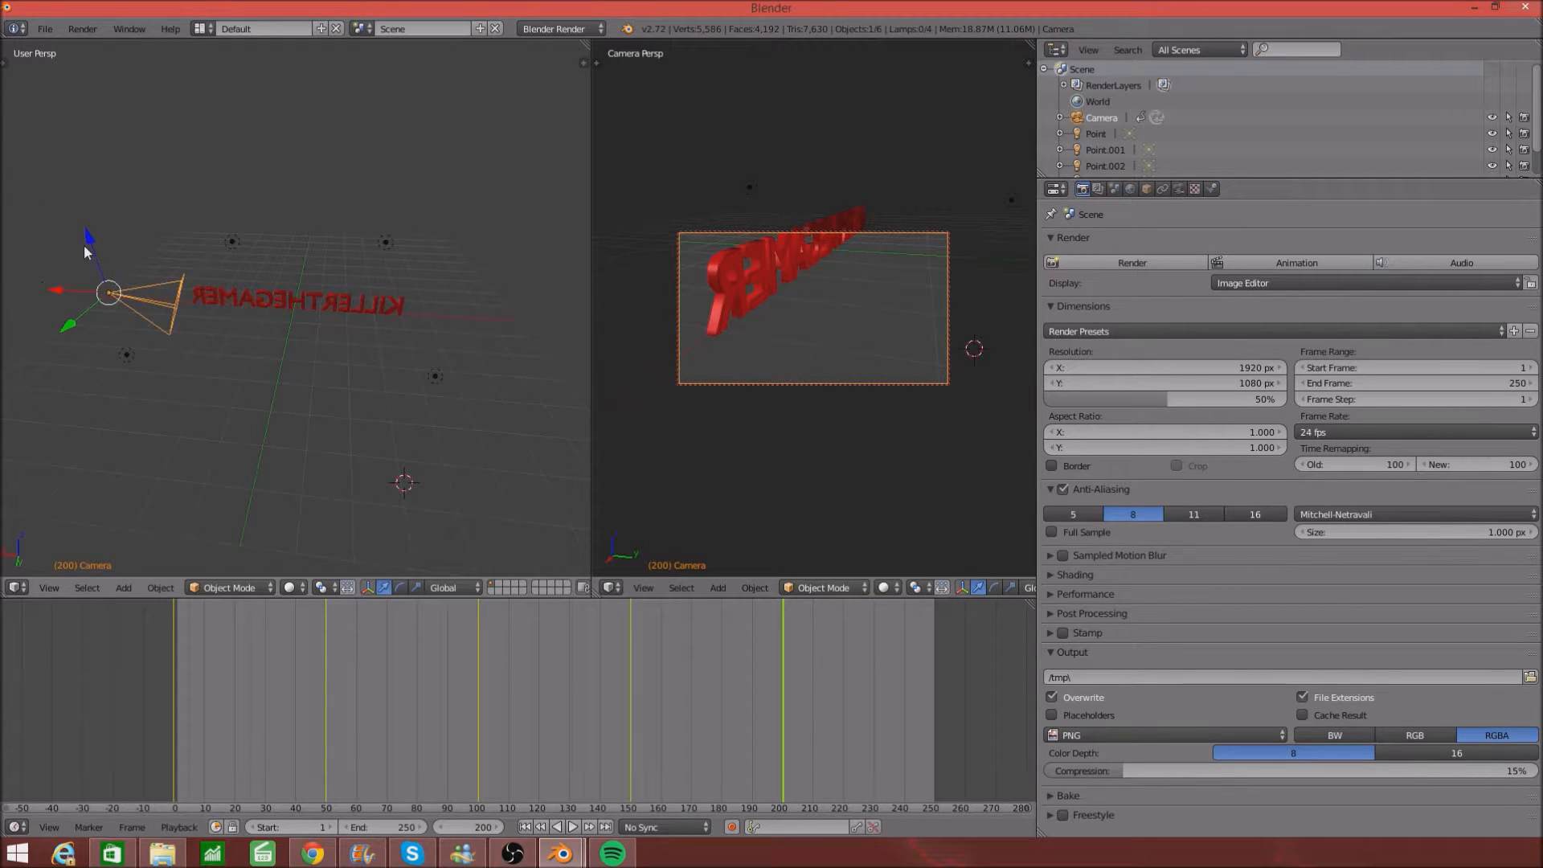
{"action": "left_click_drag", "start_coordinate": [90, 244], "coordinate": [92, 239]}
{"action": "middle_click_drag", "start_coordinate": [728, 369], "coordinate": [715, 349]}
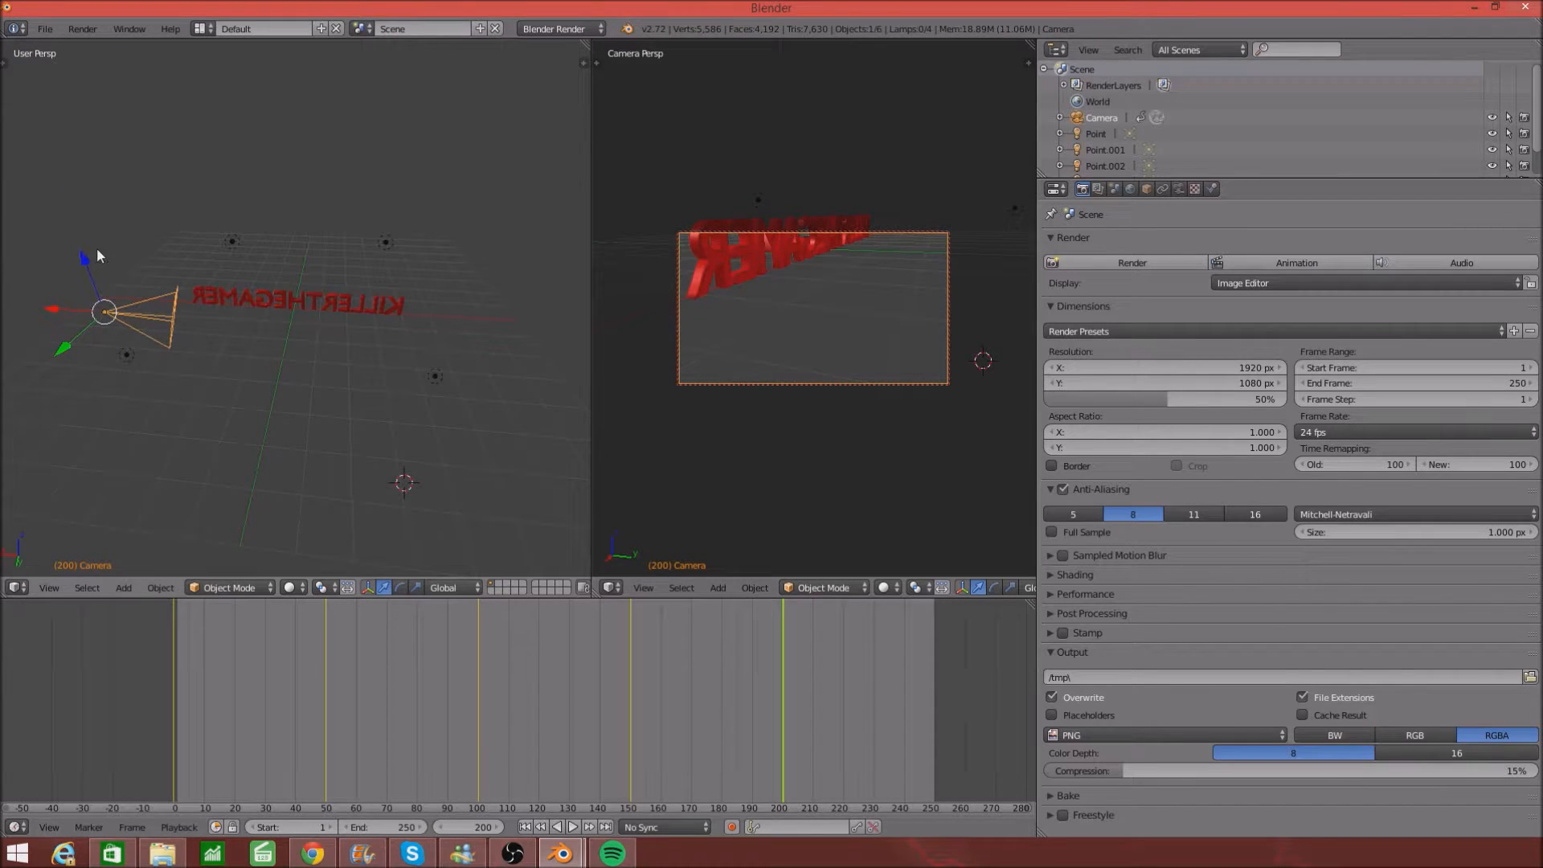
{"action": "left_click_drag", "start_coordinate": [84, 258], "coordinate": [83, 245]}
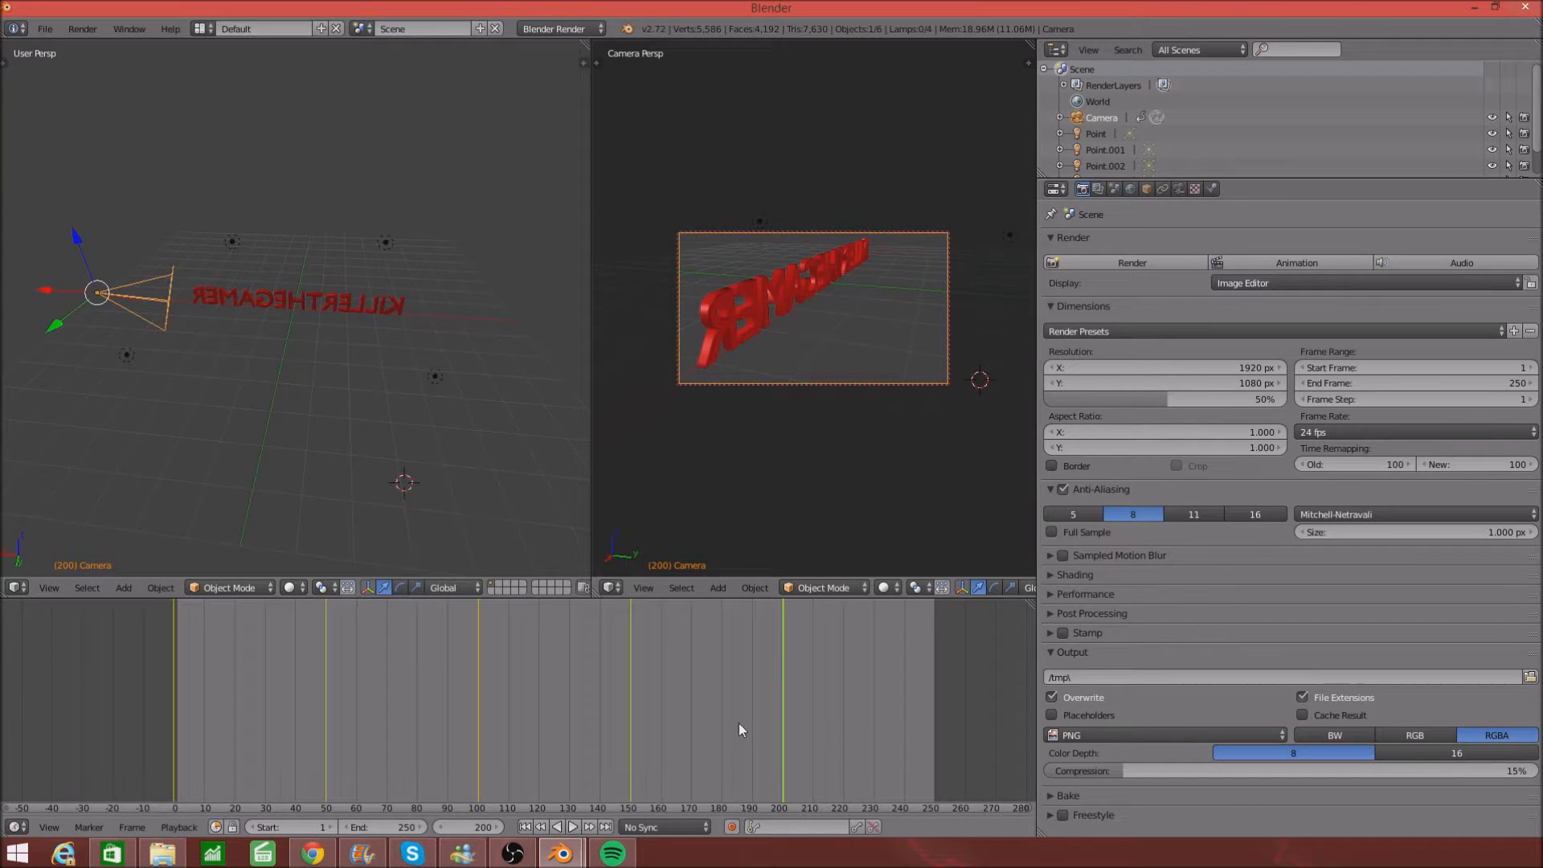
{"action": "left_click", "coordinate": [831, 695]}
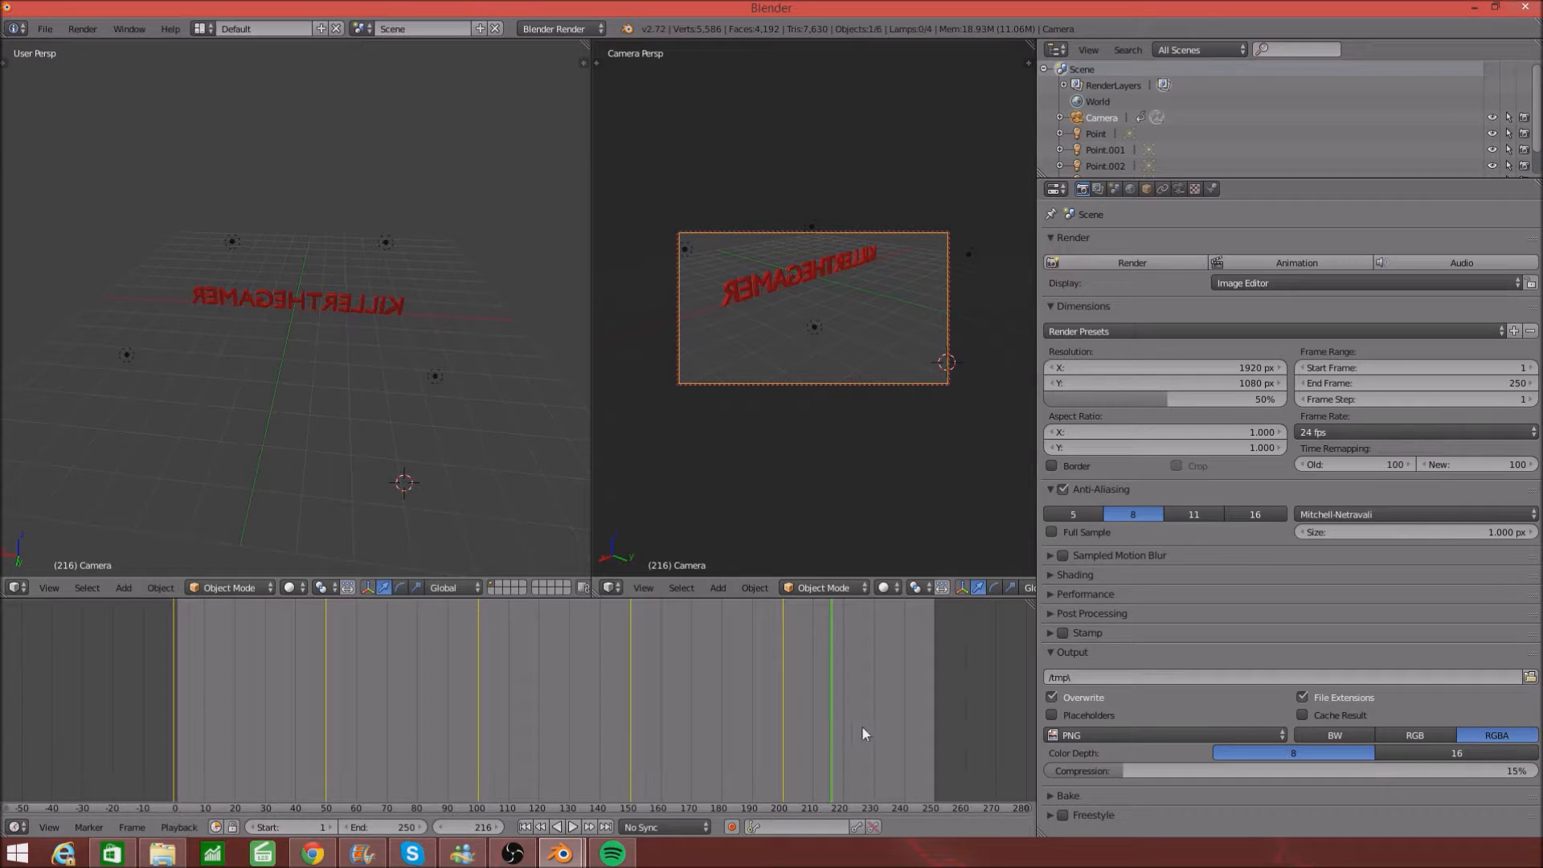
- At frame 250, set the animation end frame to 500 and dolly the camera closer to the text
{"action": "left_click", "coordinate": [936, 731]}
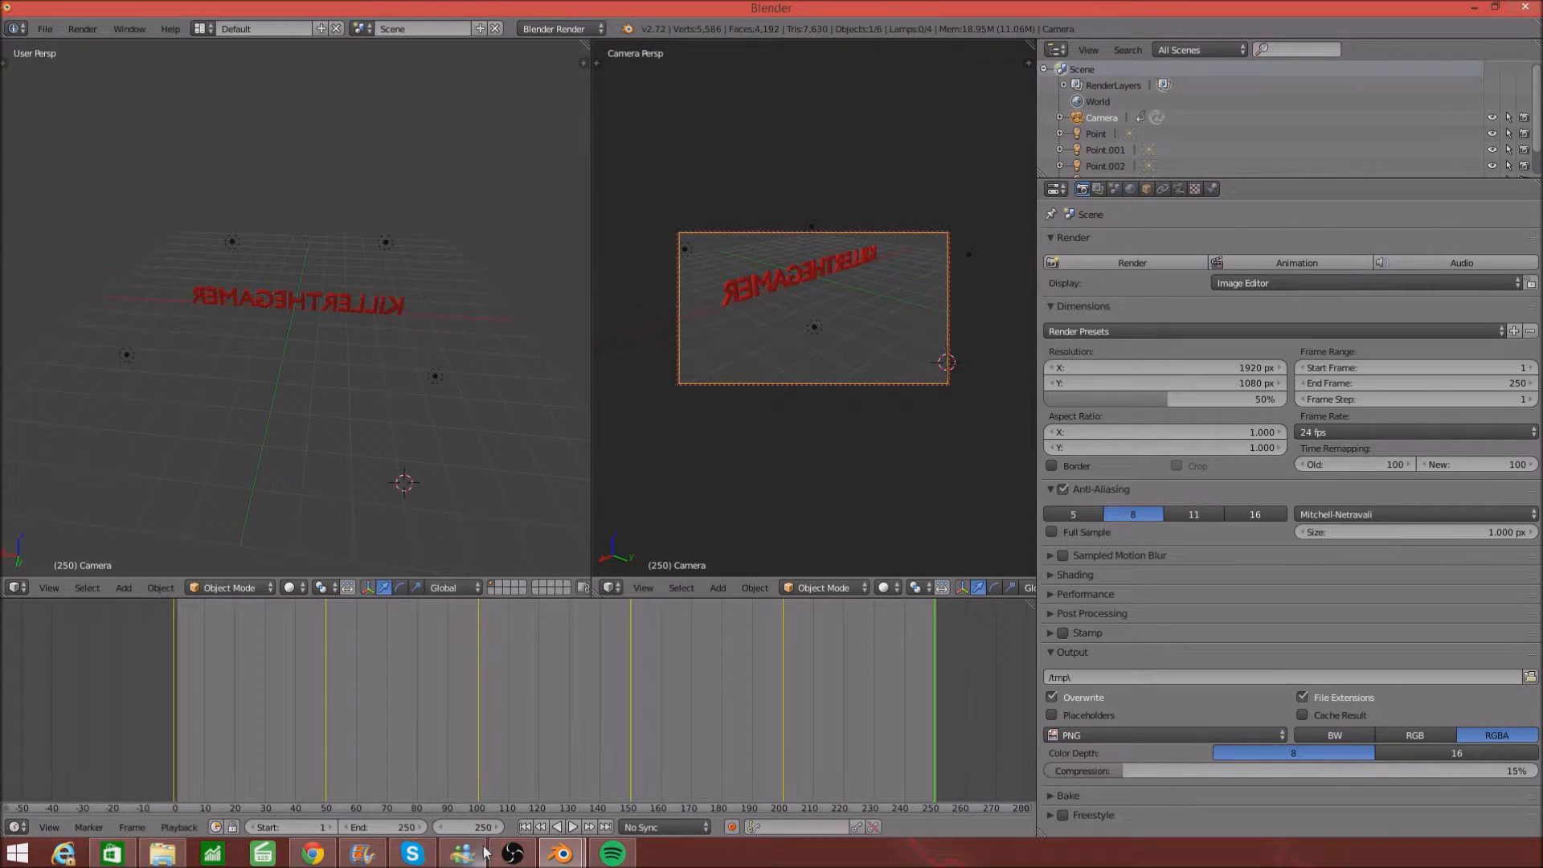
{"action": "left_click", "coordinate": [404, 825]}
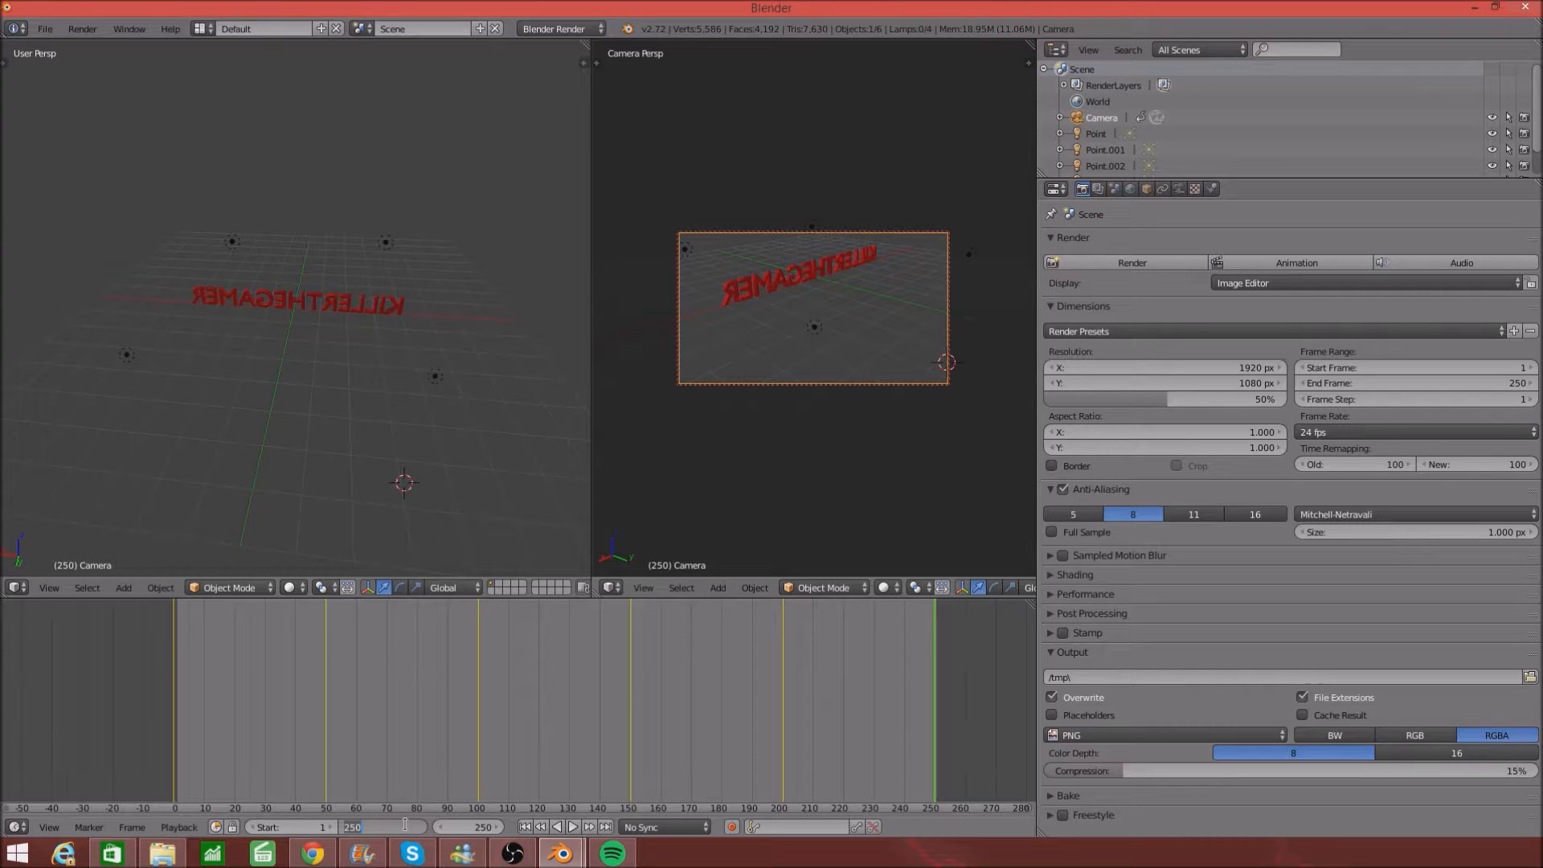
{"action": "key", "text": "BackSpace"}
{"action": "key", "text": "Return"}
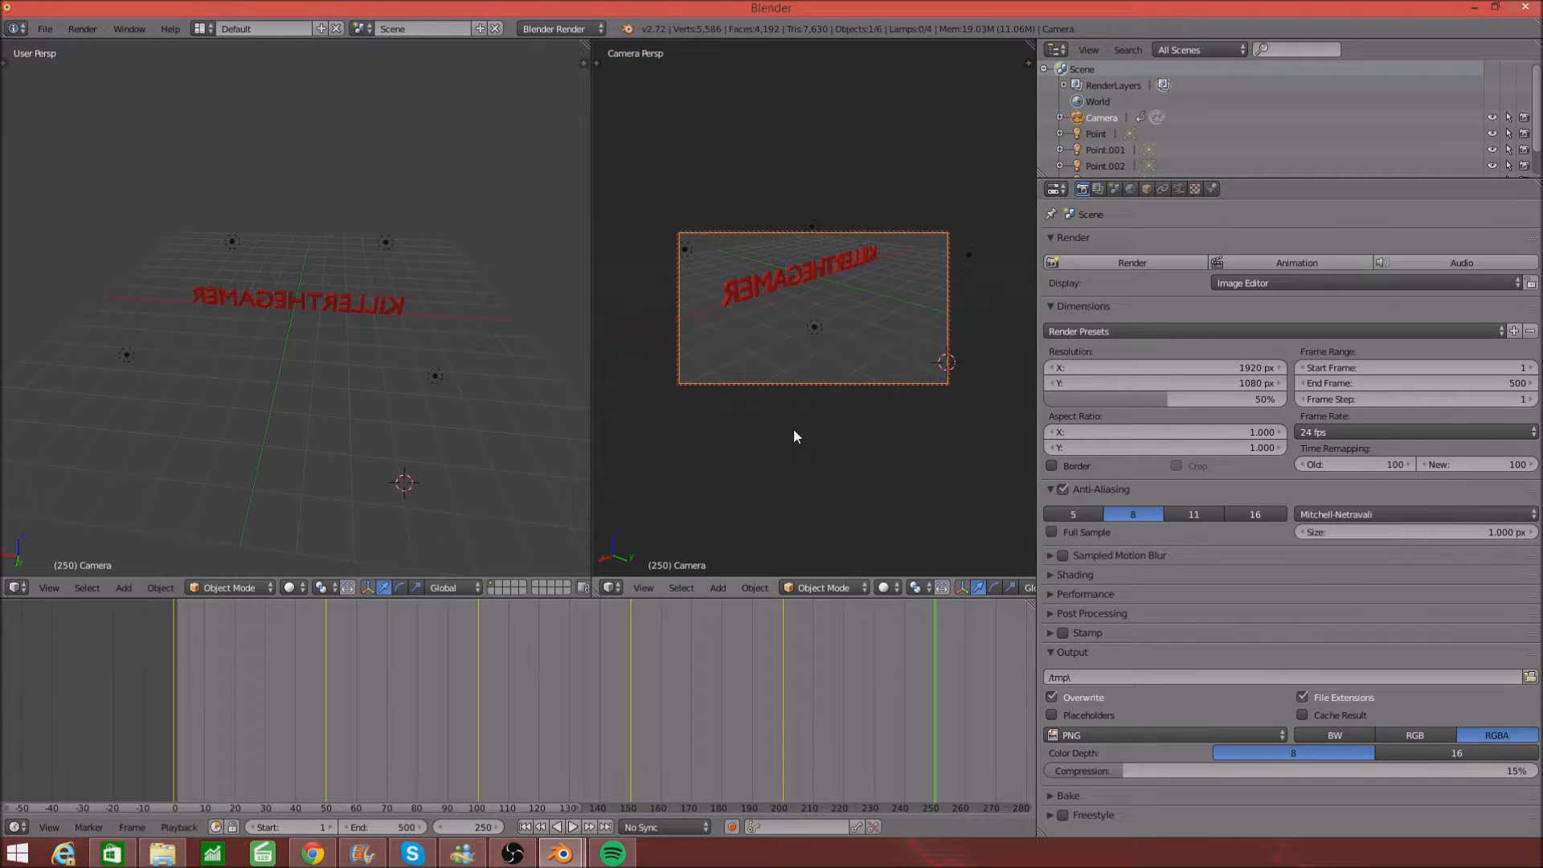
{"action": "scroll", "coordinate": [761, 310], "scroll_direction": "up", "scroll_amount": 3}
{"action": "scroll", "coordinate": [761, 310], "scroll_direction": "up", "scroll_amount": 2}
- Orbit the locked camera view and move the camera along Z and X to frame the red text
{"action": "middle_click_drag", "start_coordinate": [779, 328], "coordinate": [443, 307]}
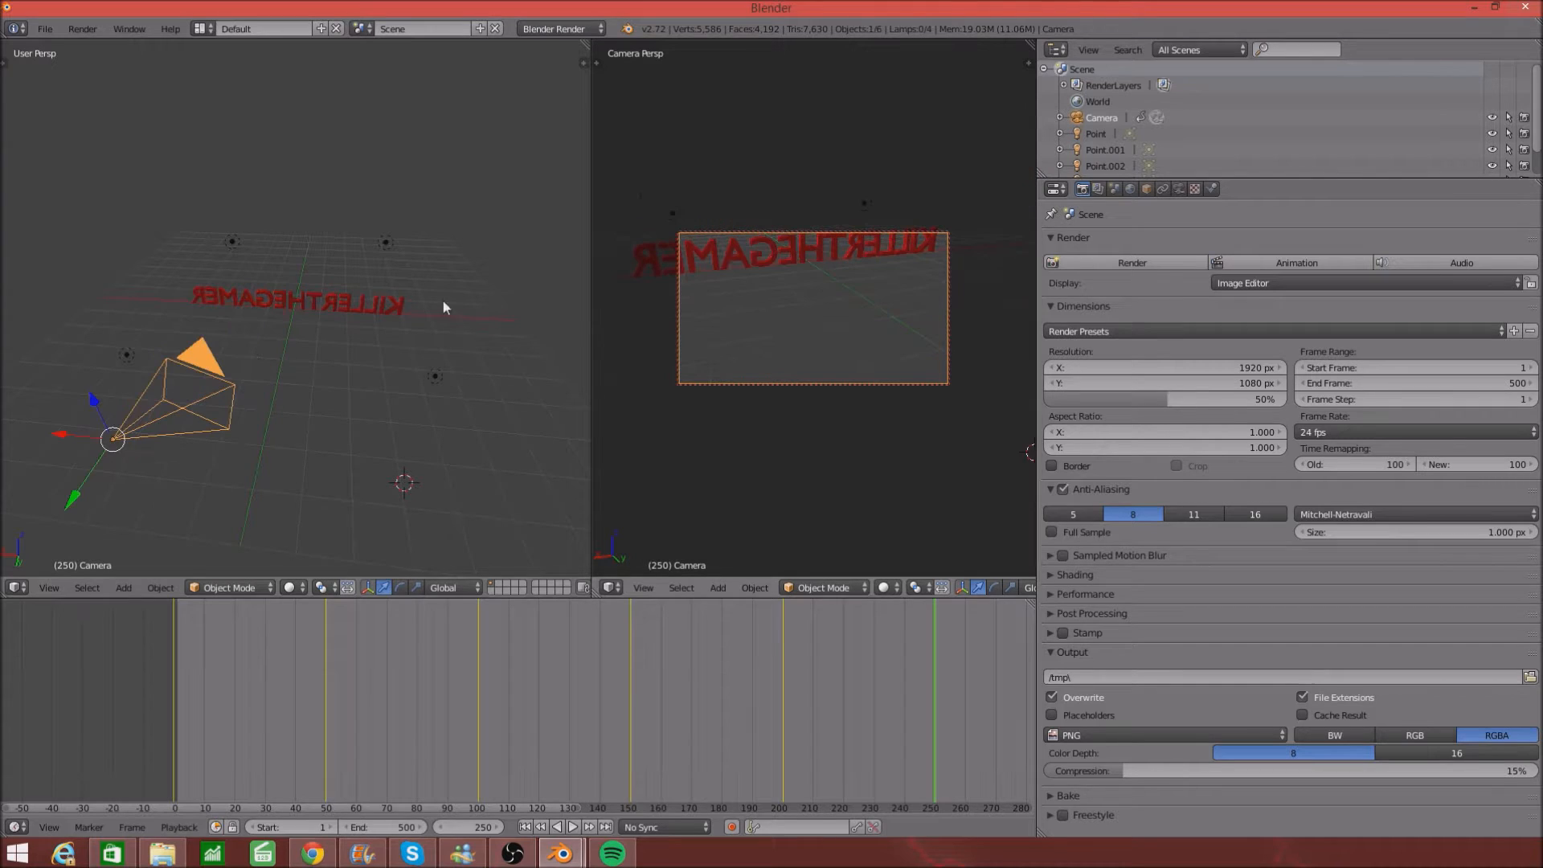
{"action": "middle_click_drag", "start_coordinate": [828, 346], "coordinate": [655, 382]}
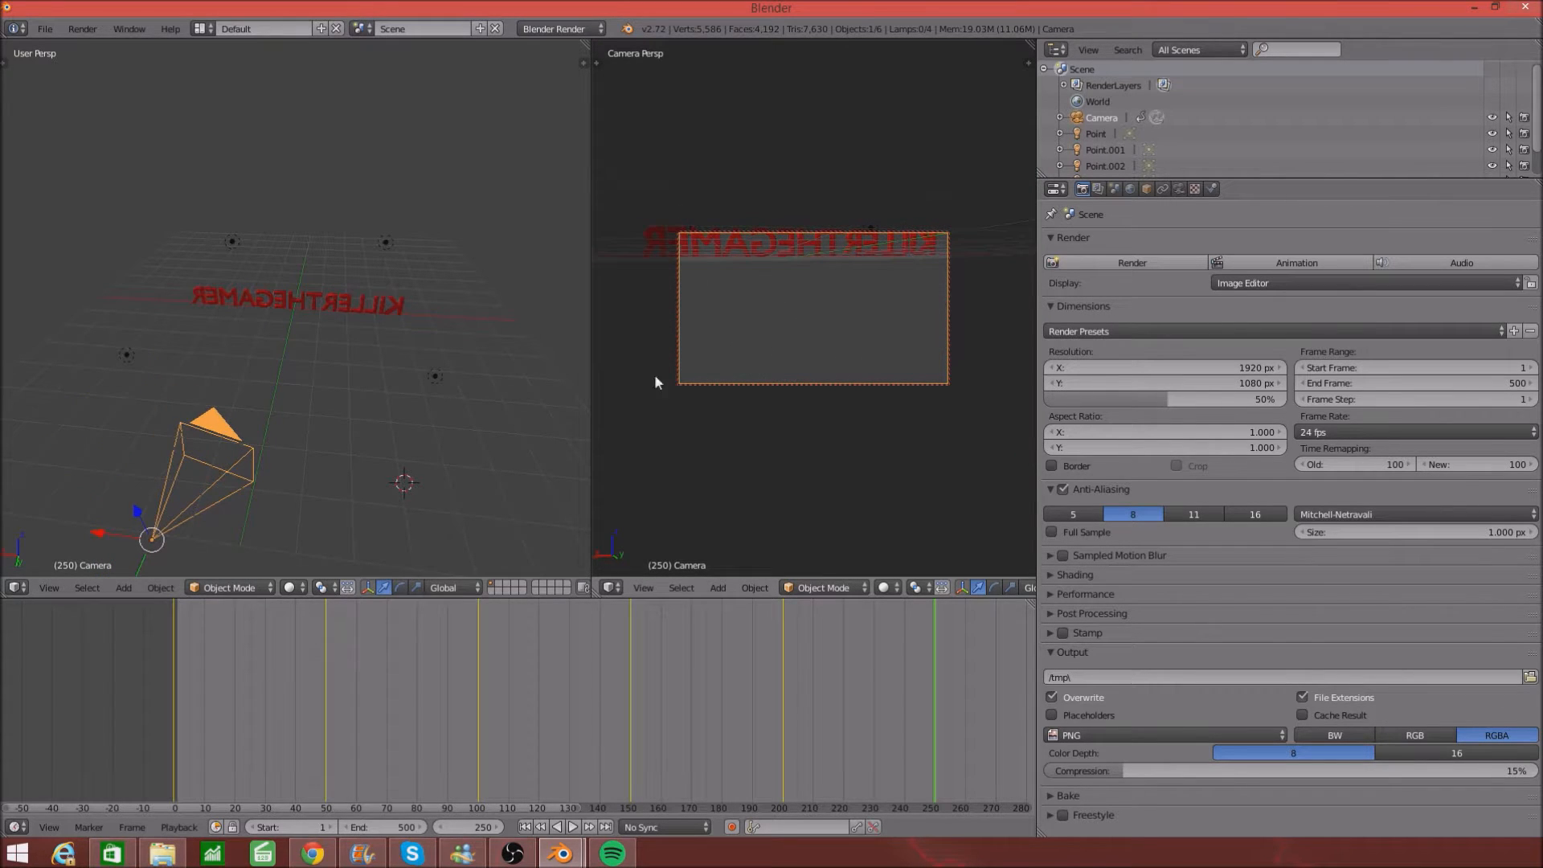
{"action": "key", "text": "g"}
{"action": "key", "text": "z"}
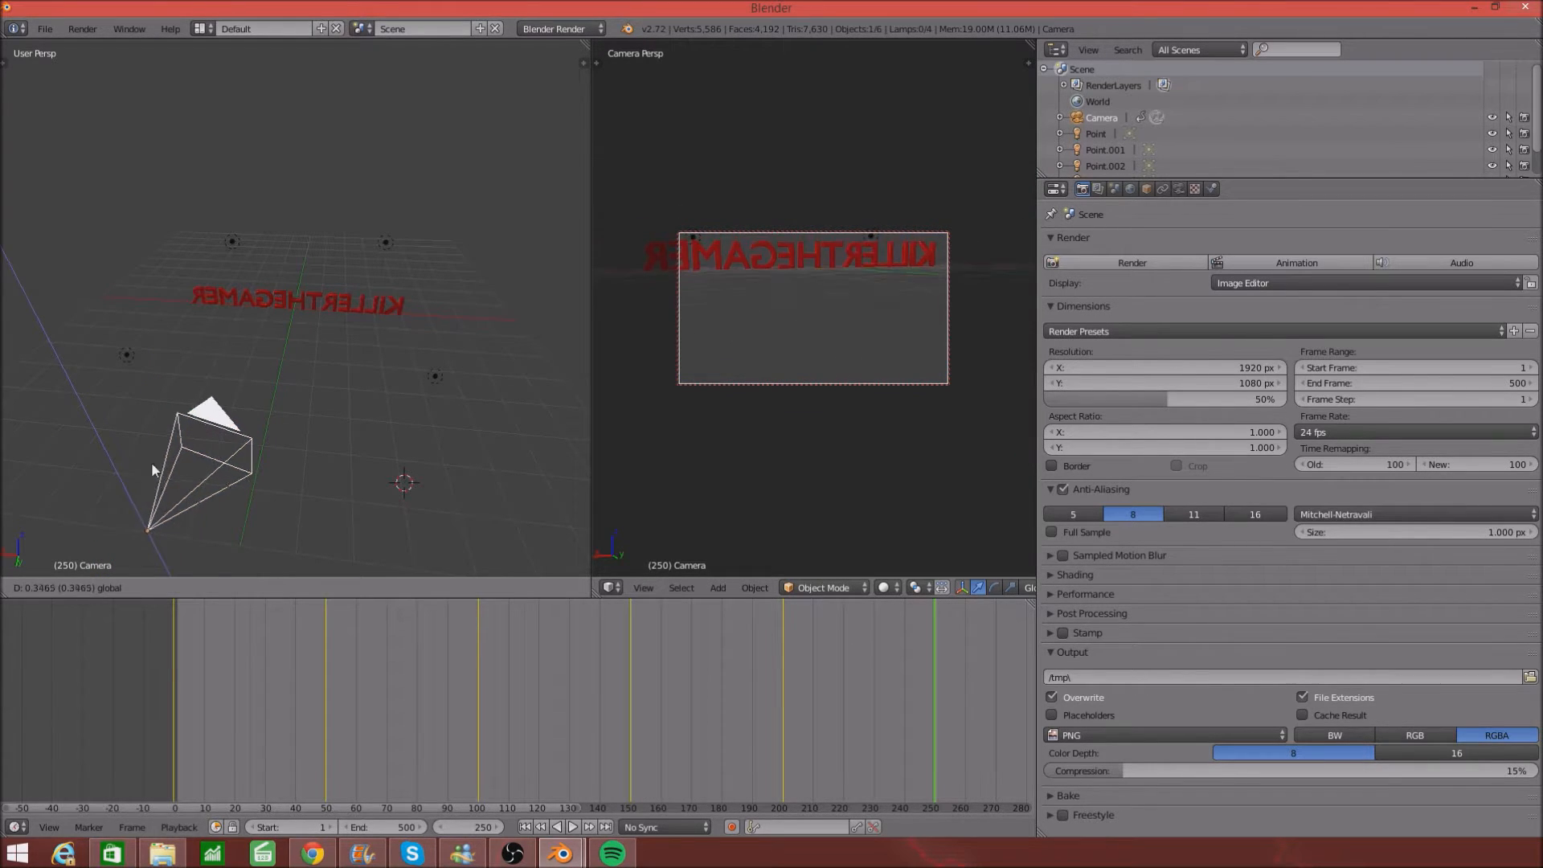
{"action": "left_click", "coordinate": [157, 436]}
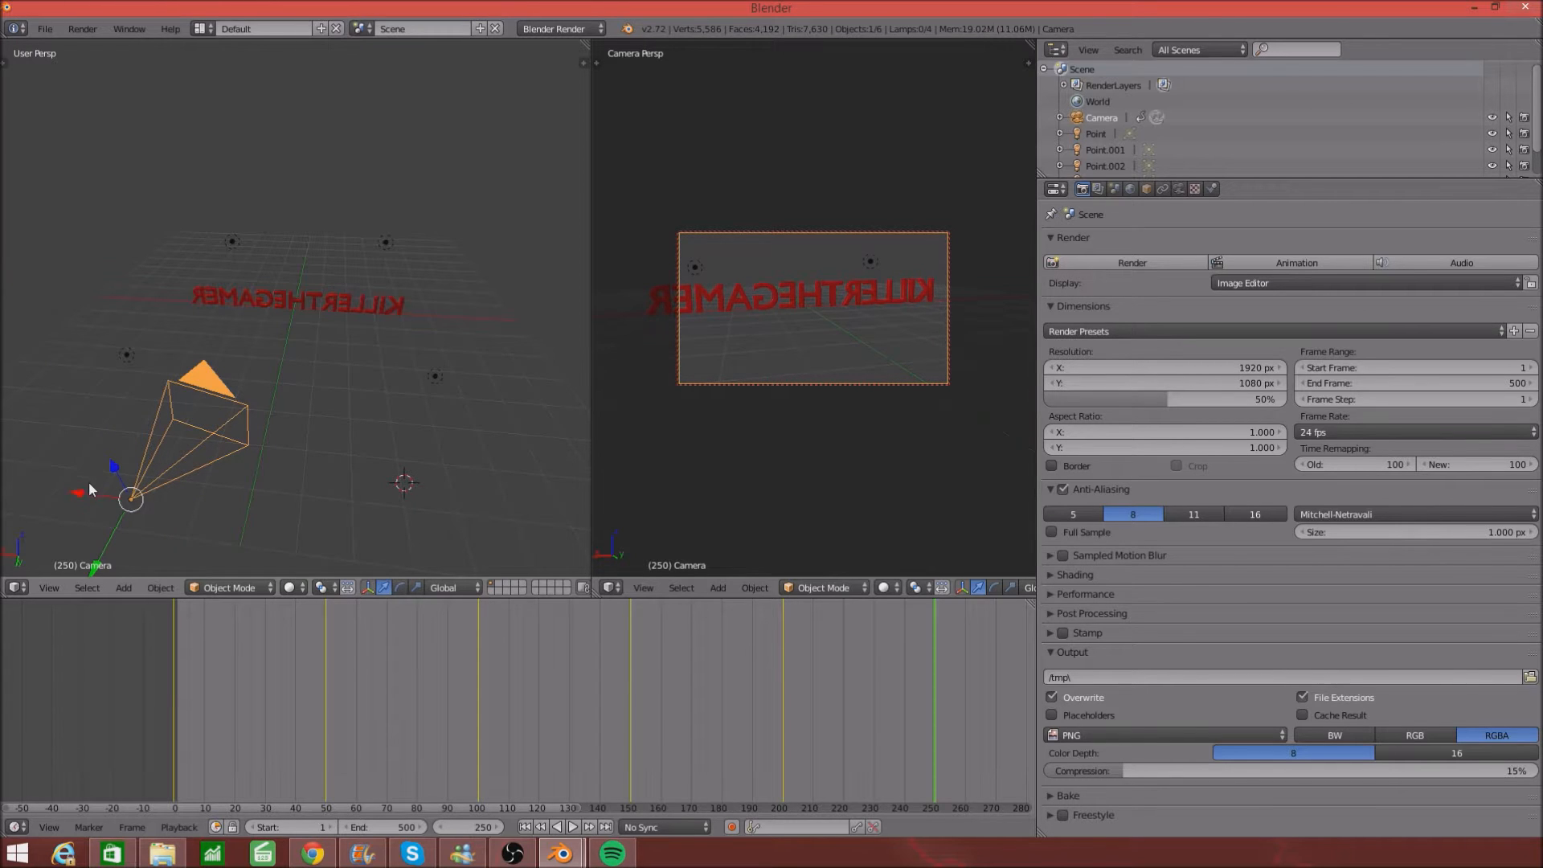
{"action": "key", "text": "g"}
{"action": "key", "text": "x"}
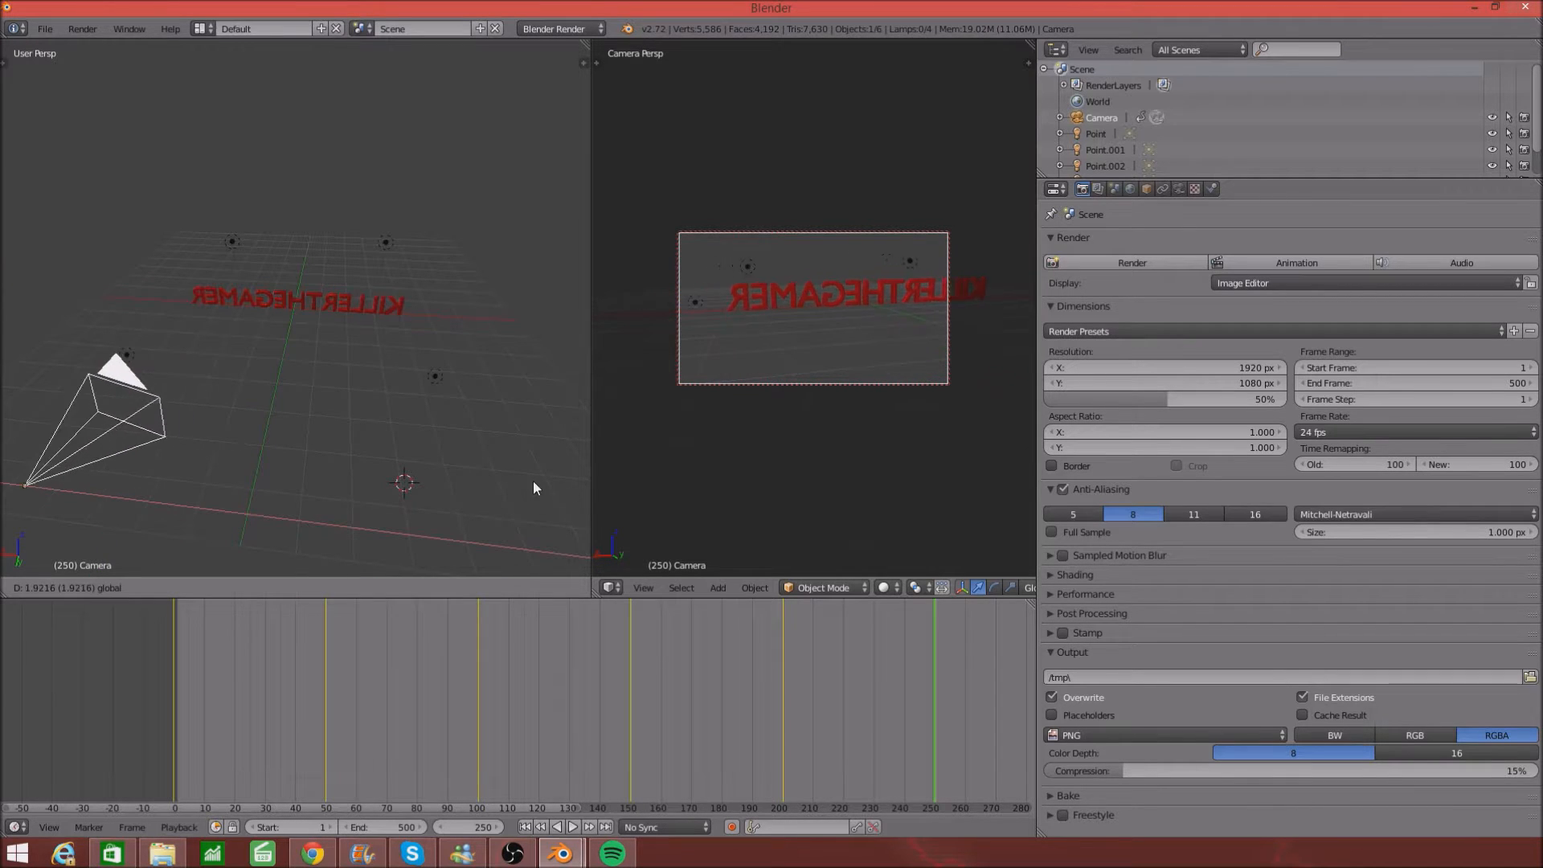
{"action": "left_click", "coordinate": [514, 481]}
- Keyframe the camera pose at frame 250 with Visual LocRotScale, then scrub the timeline from frame 120
{"action": "scroll", "coordinate": [747, 402], "scroll_direction": "up", "scroll_amount": 5}
{"action": "scroll", "coordinate": [746, 402], "scroll_direction": "down", "scroll_amount": 2}
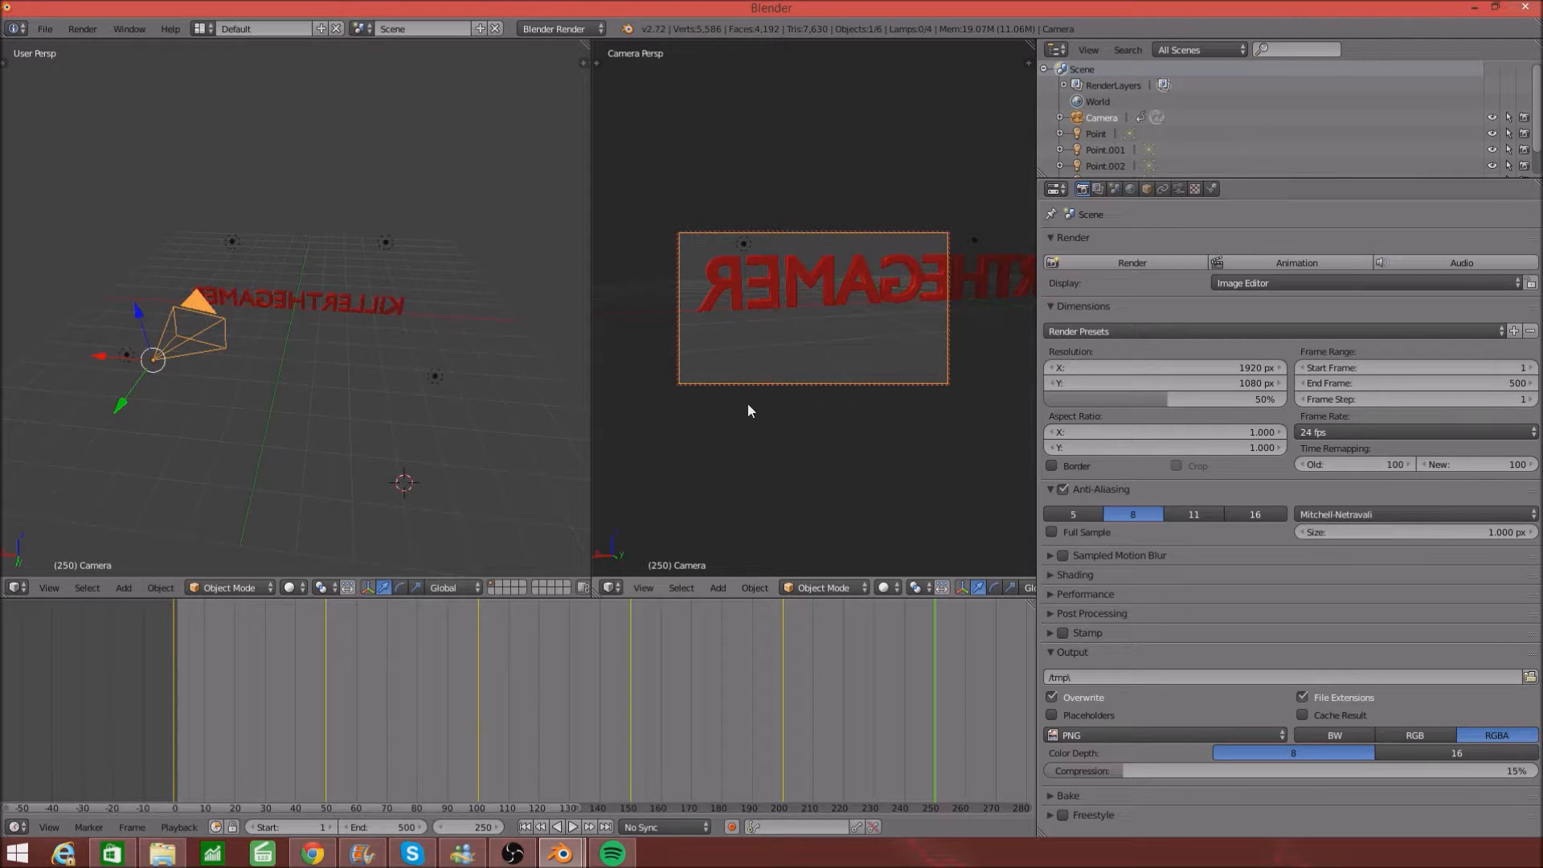
{"action": "key", "text": "i"}
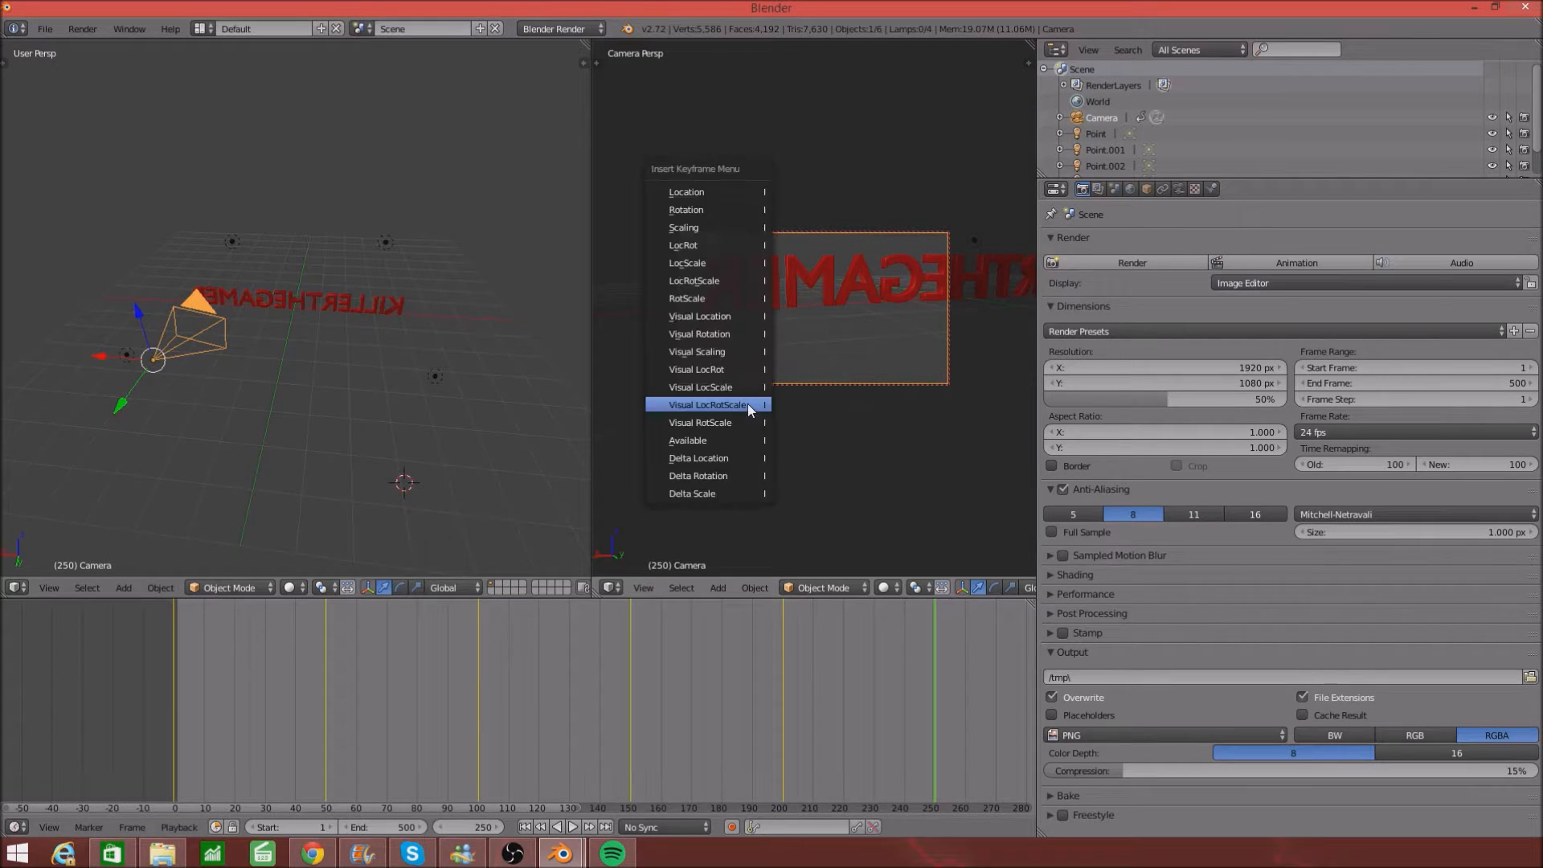
{"action": "left_click", "coordinate": [706, 404]}
{"action": "left_click", "coordinate": [538, 809]}
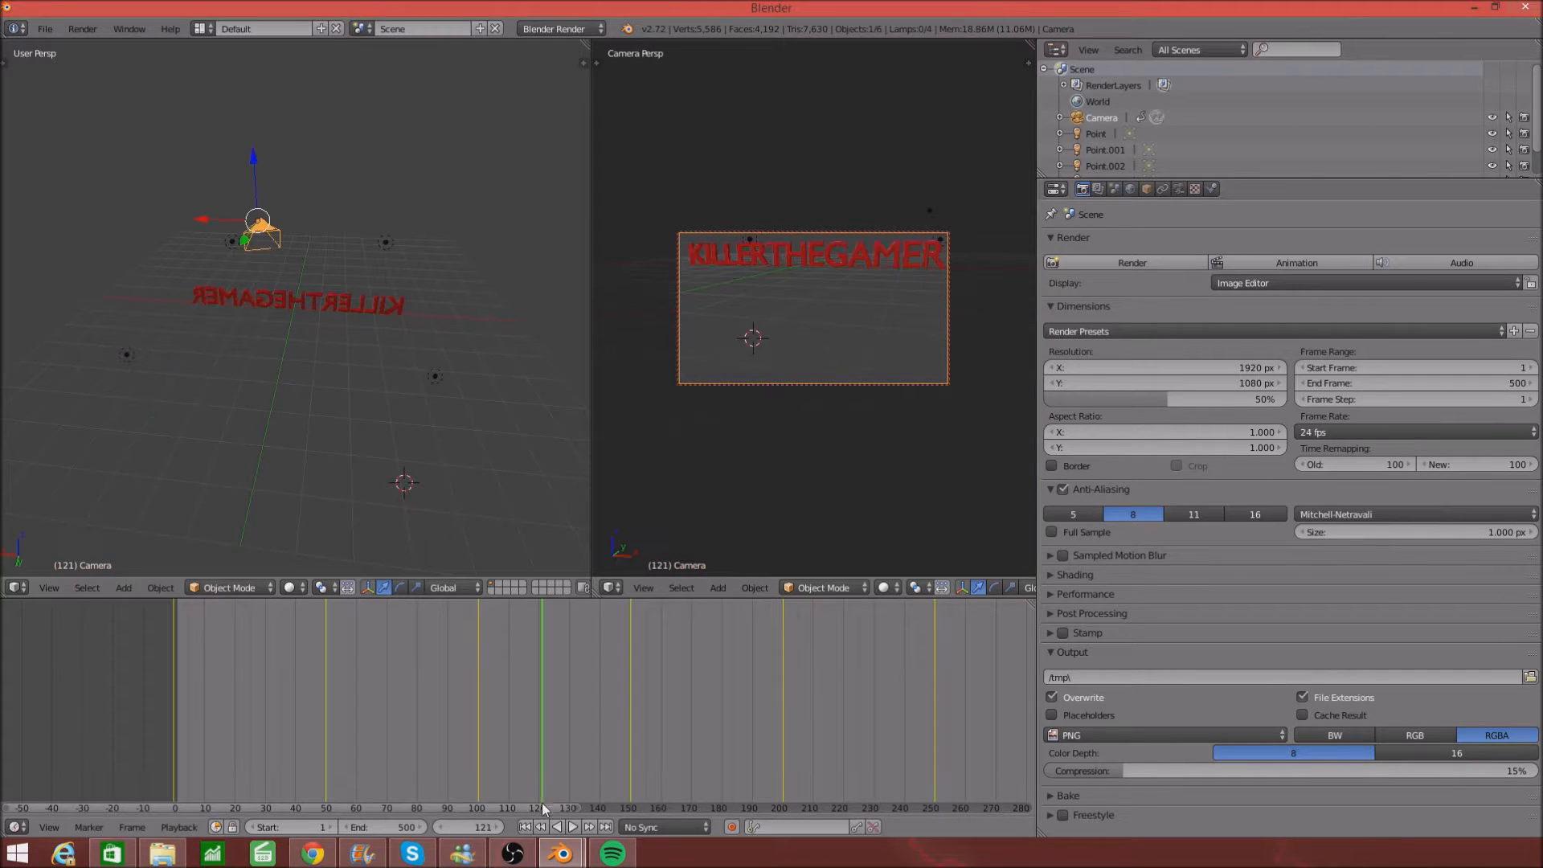
{"action": "scroll", "coordinate": [562, 803], "scroll_direction": "right", "scroll_amount": 3, "text": "ctrl"}
{"action": "left_click_drag", "start_coordinate": [598, 821], "coordinate": [954, 851]}
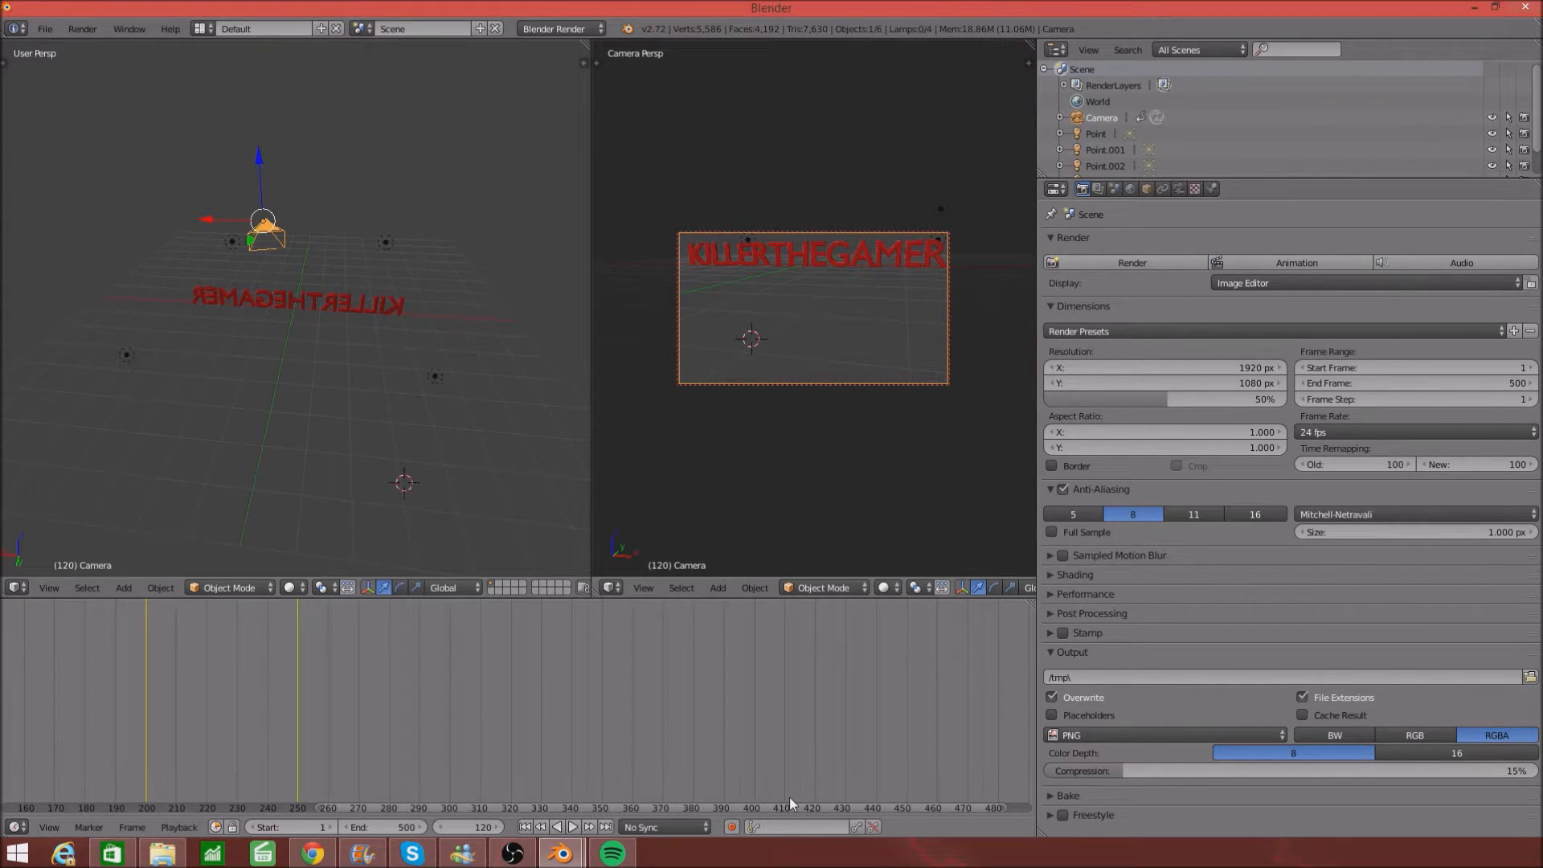
- At frame 420, slide the camera along X and keyframe it with Visual LocRotScale
{"action": "left_click", "coordinate": [816, 788]}
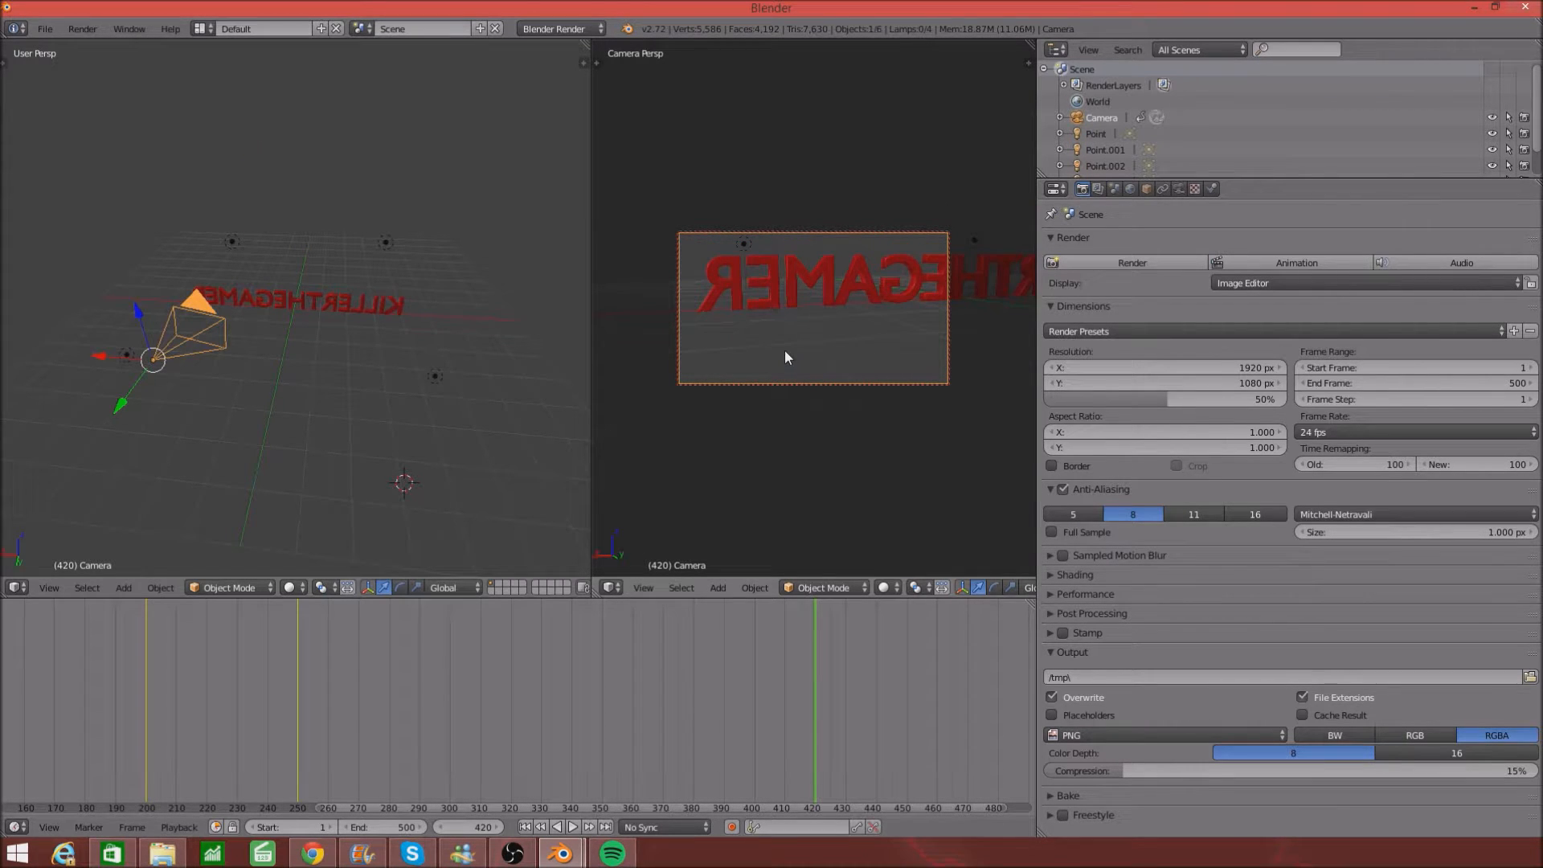
{"action": "left_click_drag", "start_coordinate": [98, 355], "coordinate": [393, 354]}
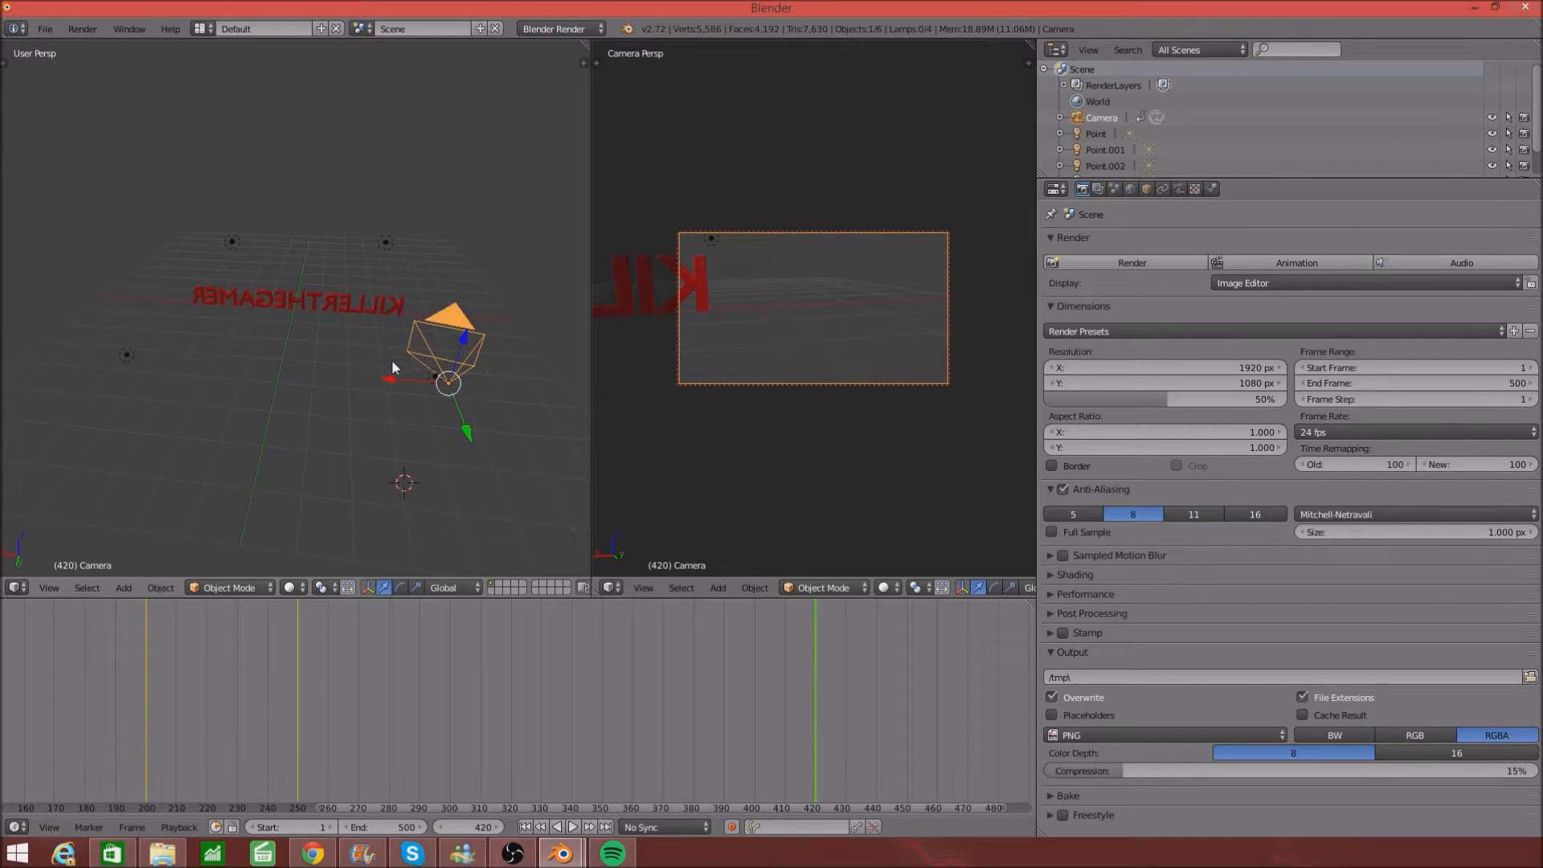
{"action": "key", "text": "i"}
{"action": "left_click", "coordinate": [704, 340]}
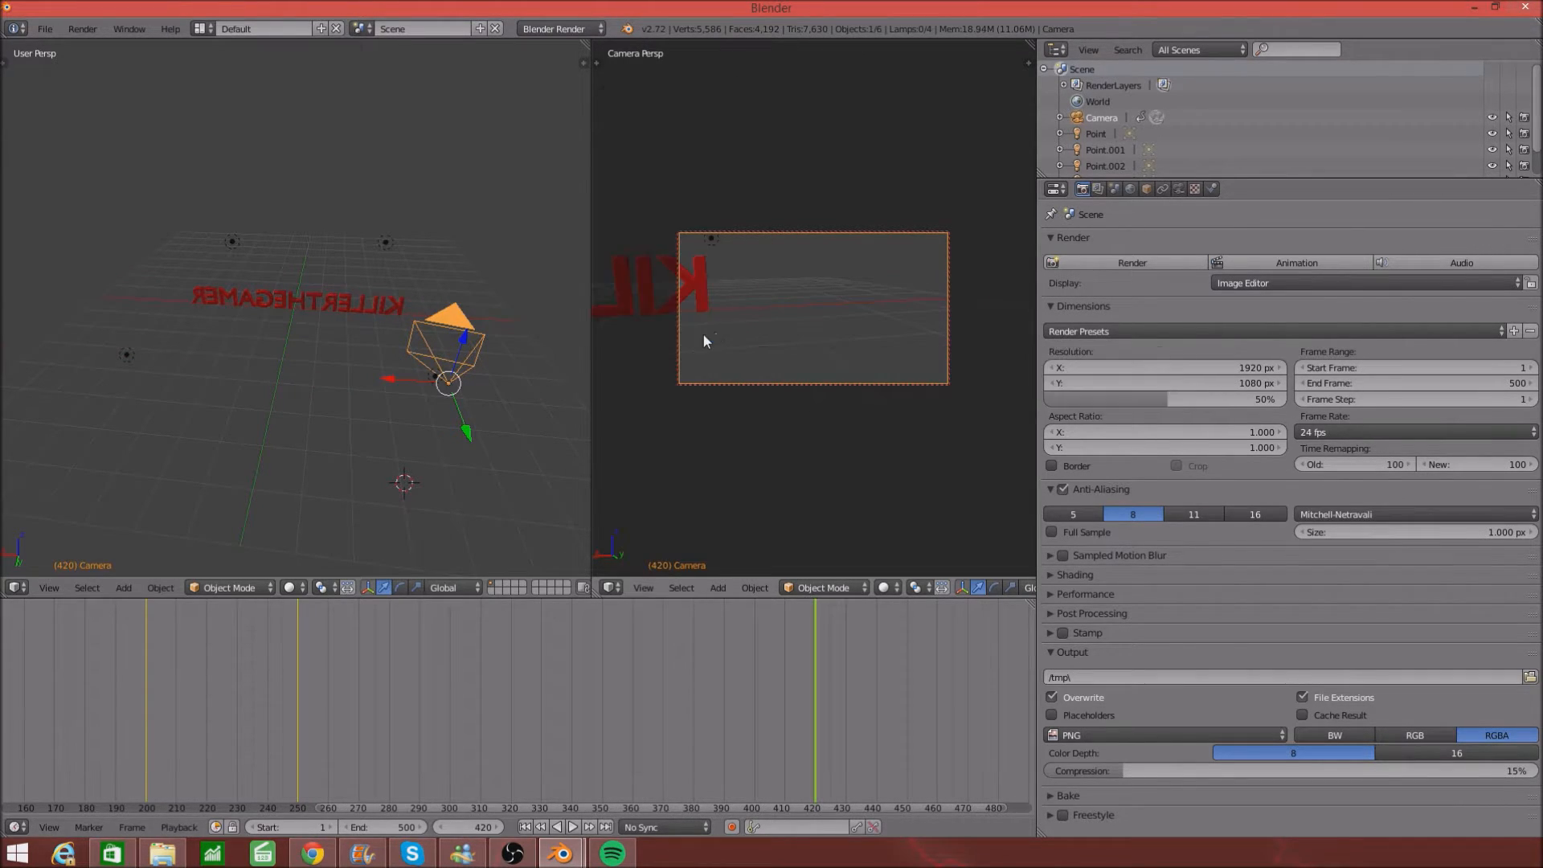
- Orbit the camera around the red text and keyframe its pose at frame 440
{"action": "middle_click_drag", "start_coordinate": [775, 331], "coordinate": [634, 479]}
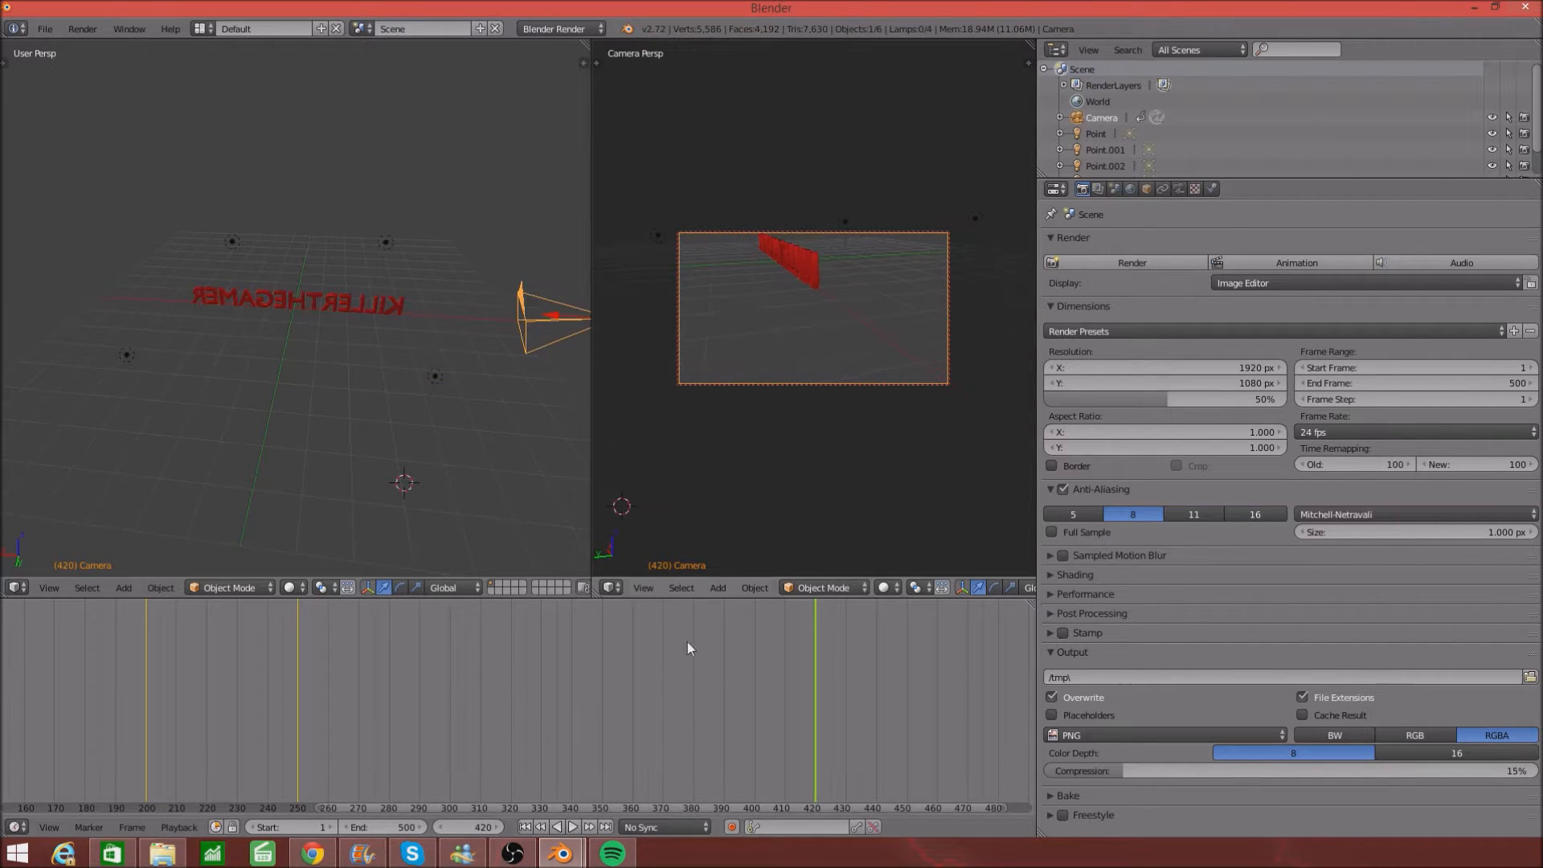
{"action": "left_click", "coordinate": [876, 793]}
{"action": "middle_click_drag", "start_coordinate": [775, 373], "coordinate": [1015, 397]}
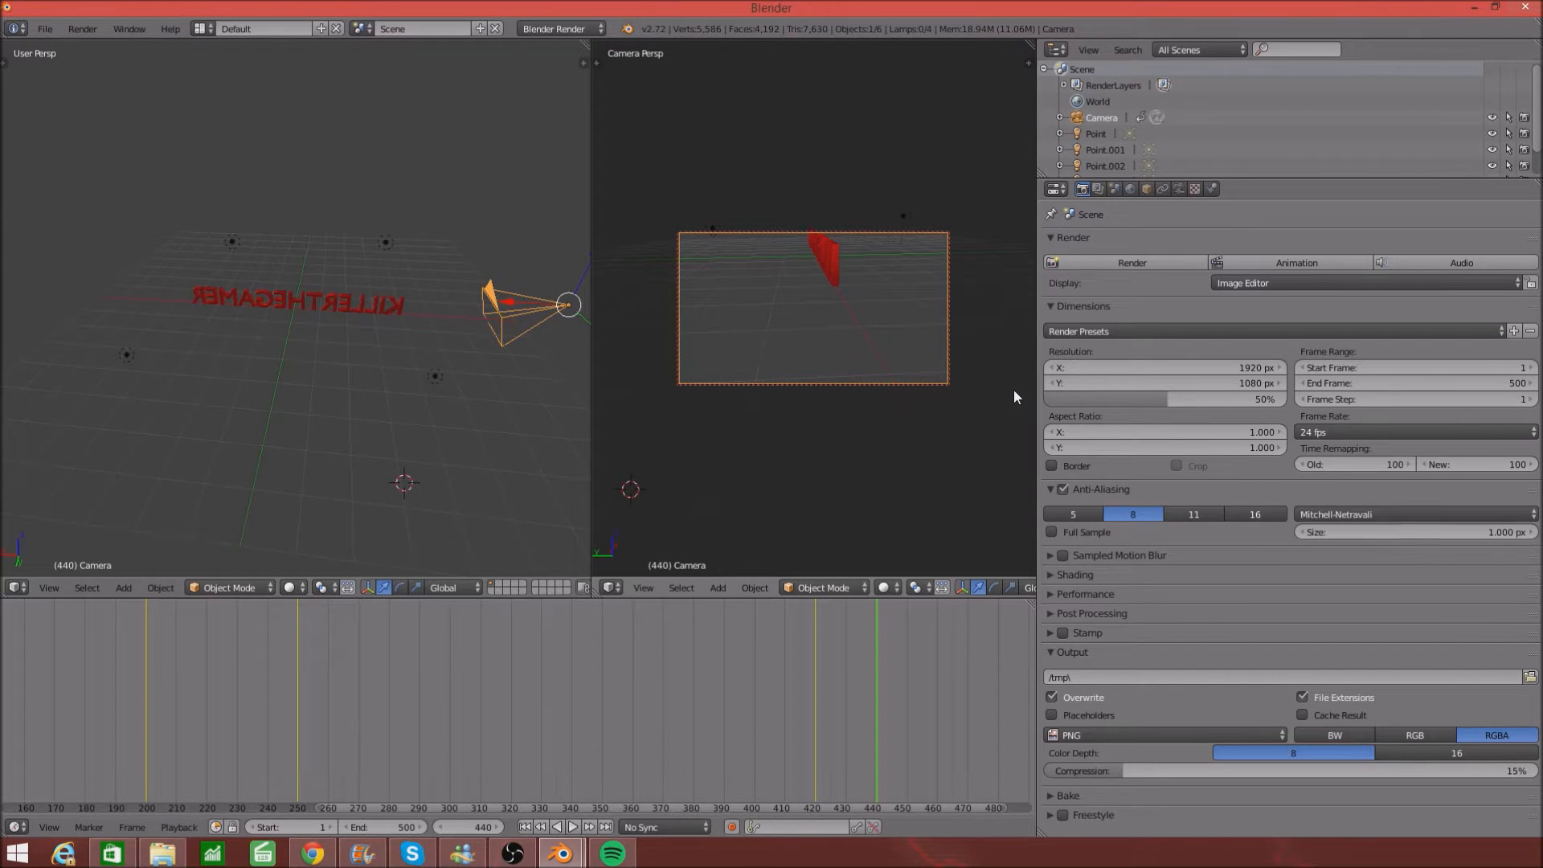
{"action": "key", "text": "i"}
{"action": "left_click", "coordinate": [836, 268]}
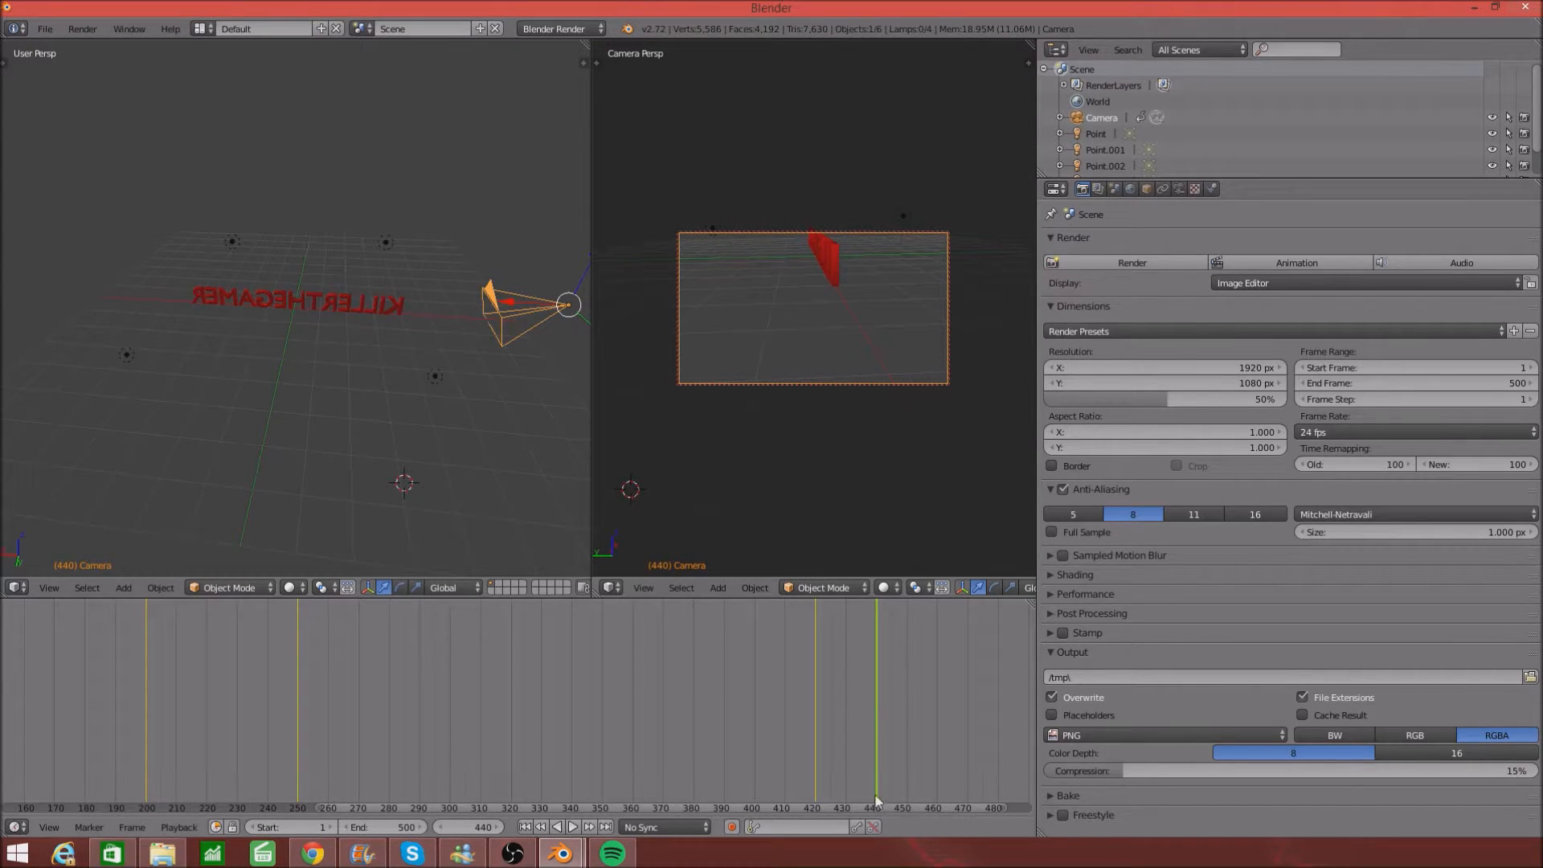
- At frame 460, move and orbit the camera to frame the text, then keyframe it
{"action": "left_click", "coordinate": [937, 777]}
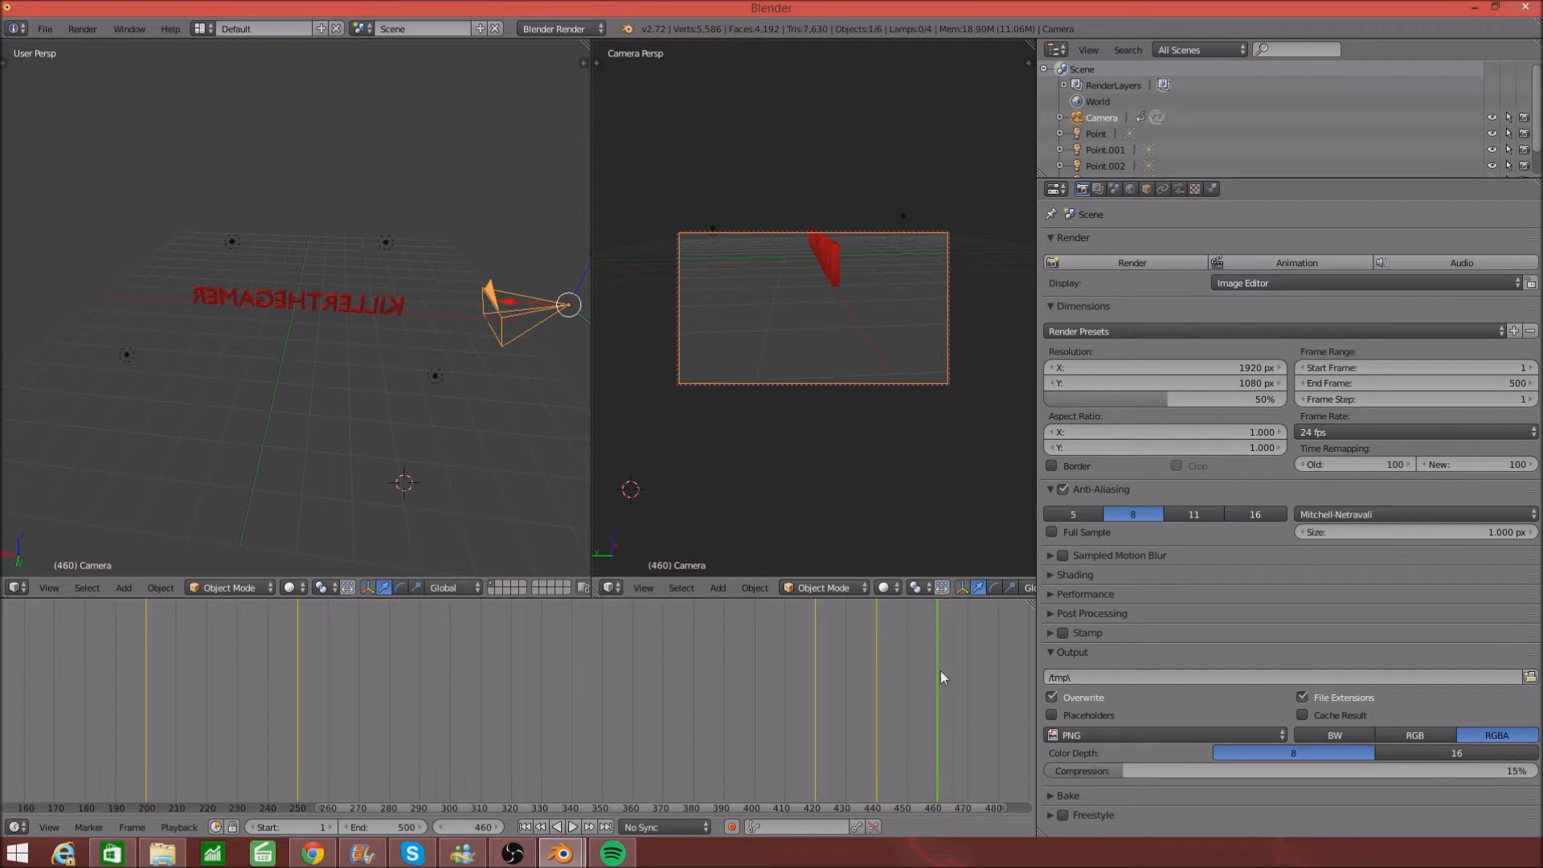
{"action": "key", "text": "g"}
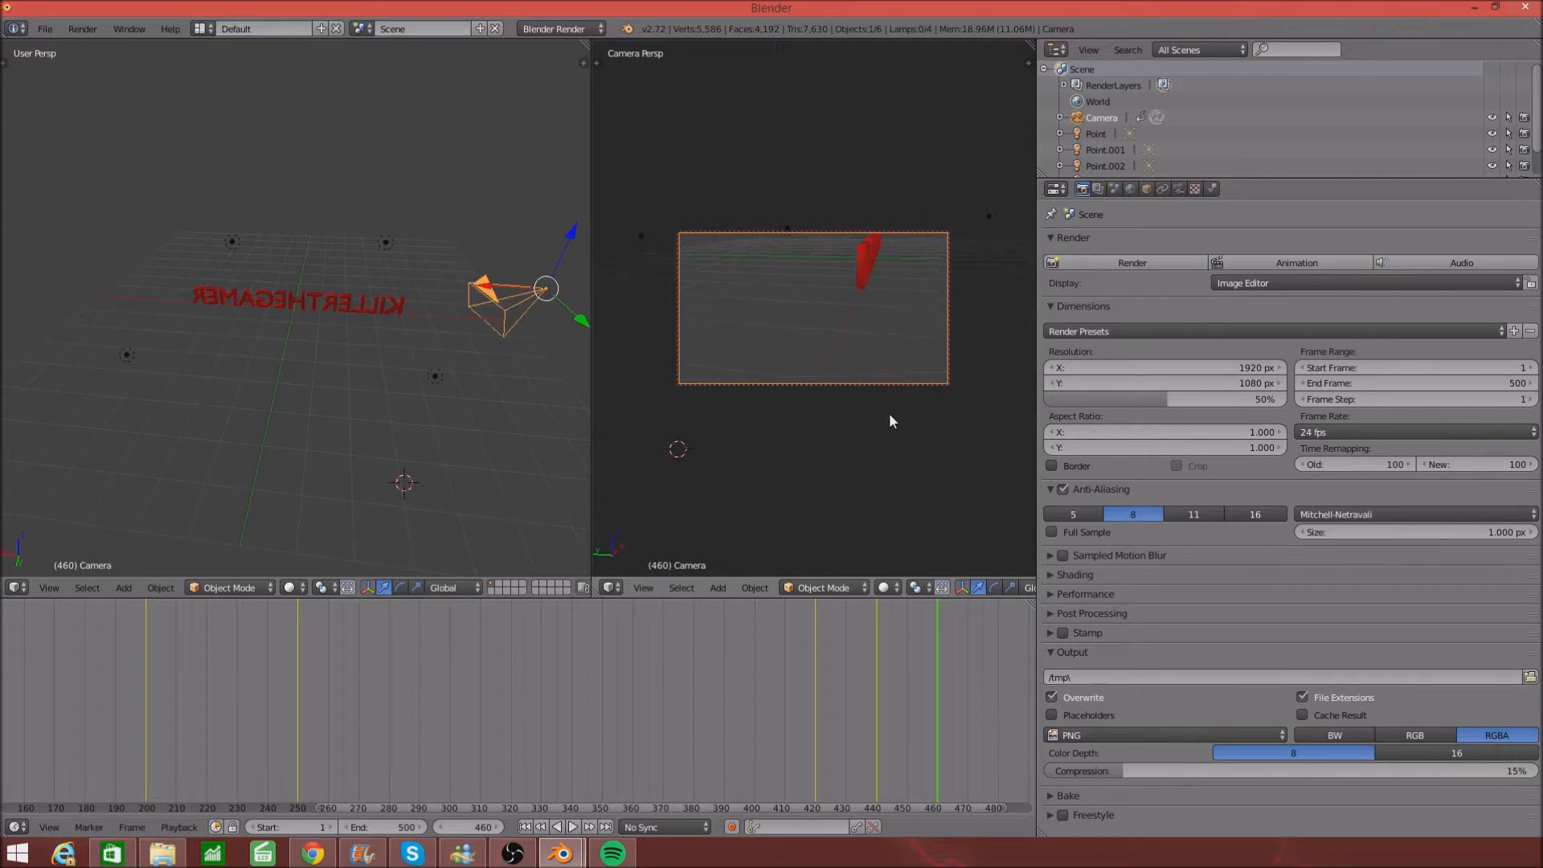
{"action": "middle_click_drag", "start_coordinate": [795, 411], "coordinate": [870, 409]}
{"action": "scroll", "coordinate": [871, 409], "scroll_direction": "down", "scroll_amount": 2}
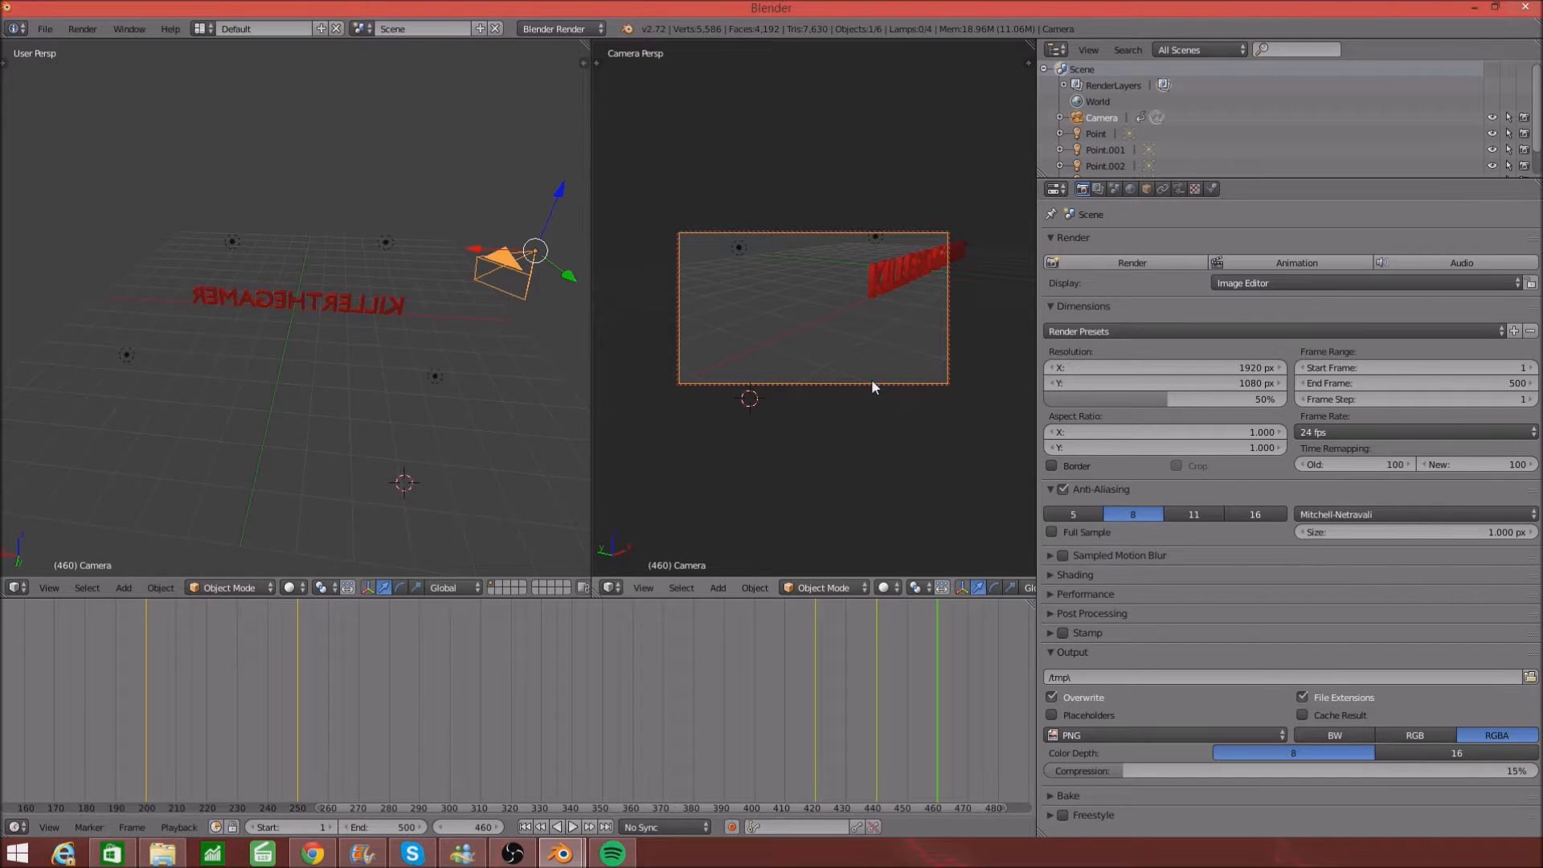
{"action": "middle_click_drag", "start_coordinate": [874, 387], "coordinate": [934, 374]}
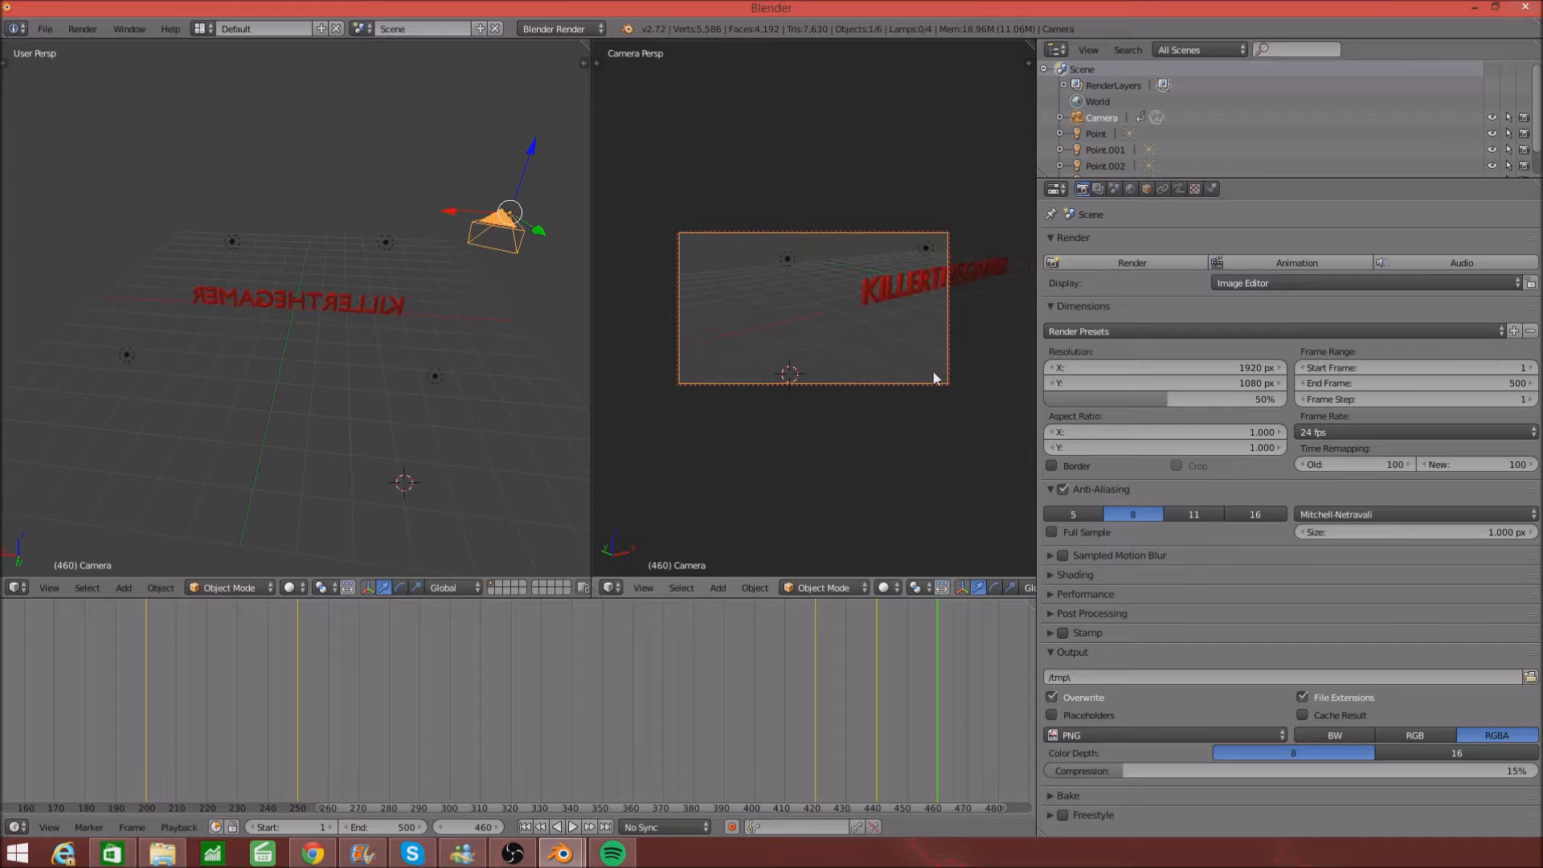
{"action": "key", "text": "i"}
{"action": "left_click", "coordinate": [891, 364]}
- At frame 475, slide the camera along X and keyframe its pose
{"action": "left_click_drag", "start_coordinate": [595, 810], "coordinate": [779, 815]}
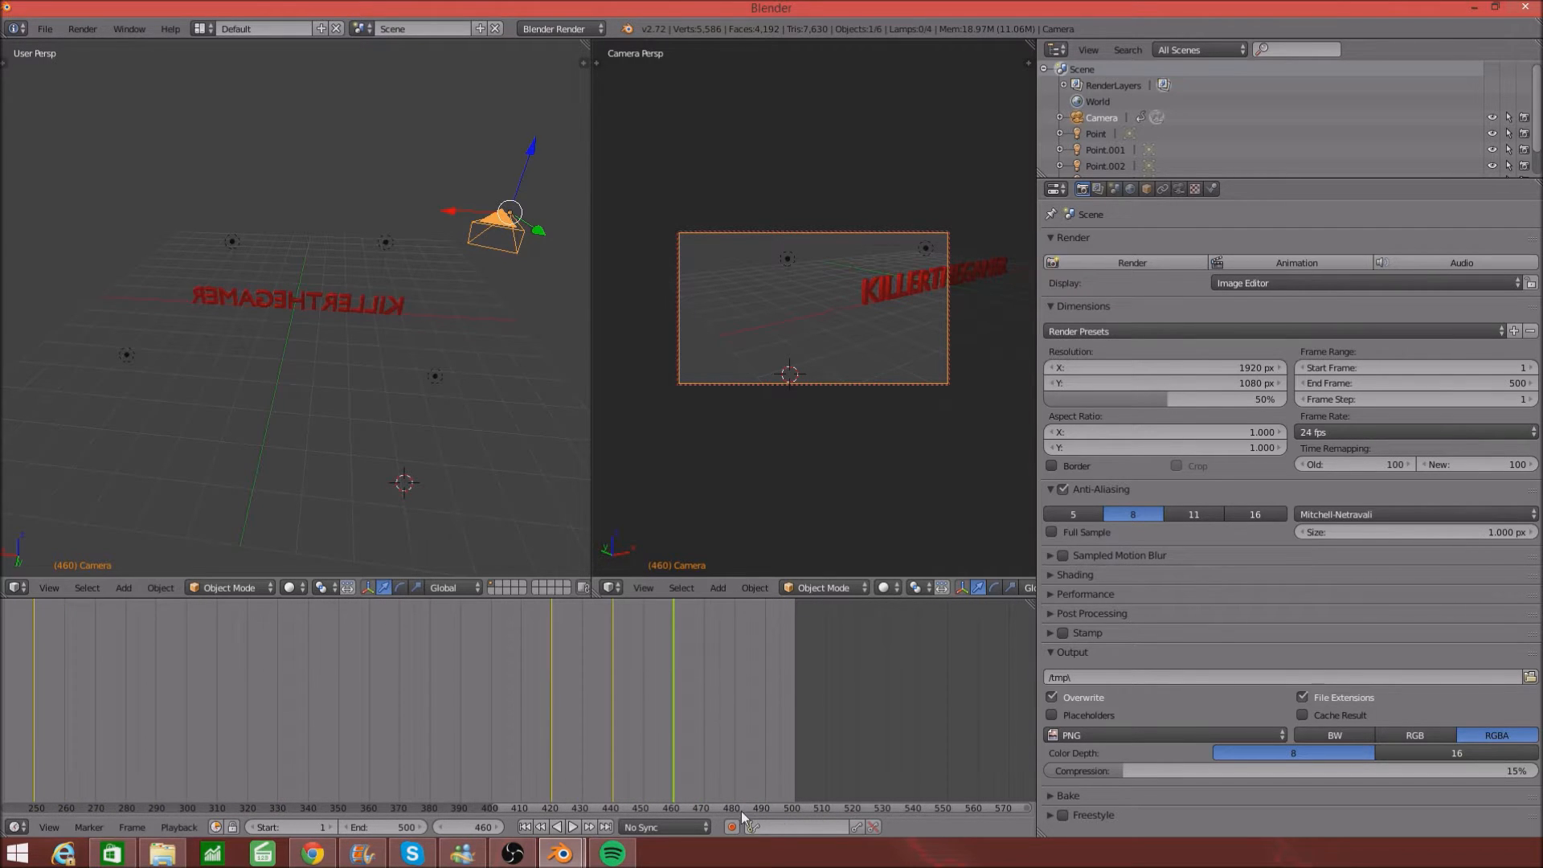
{"action": "left_click", "coordinate": [719, 770]}
{"action": "scroll", "coordinate": [901, 371], "scroll_direction": "up", "scroll_amount": 3}
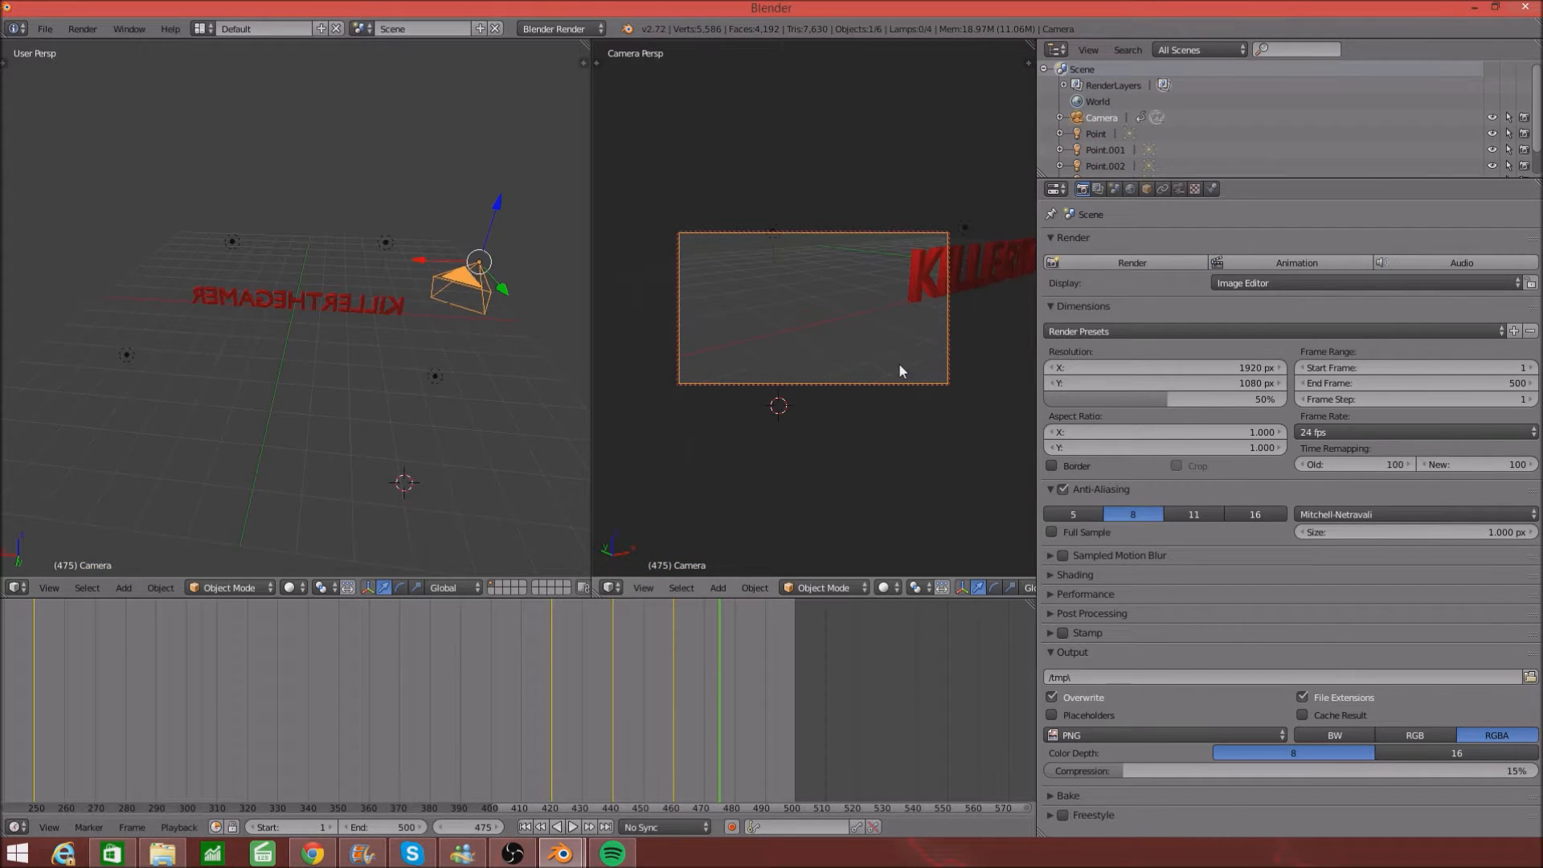
{"action": "left_click_drag", "start_coordinate": [417, 263], "coordinate": [348, 268]}
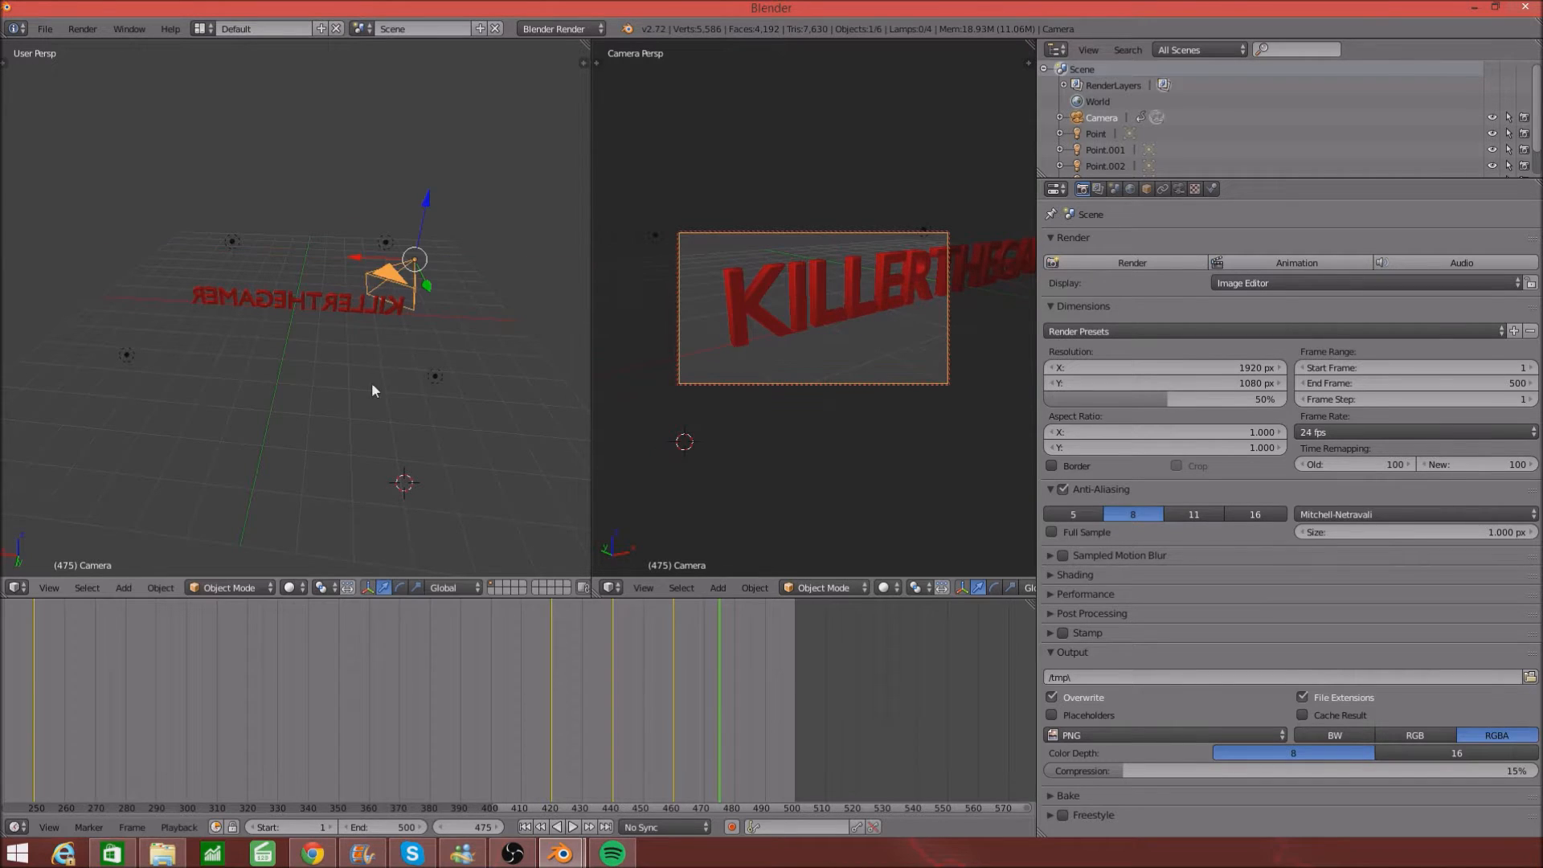
{"action": "key", "text": "i"}
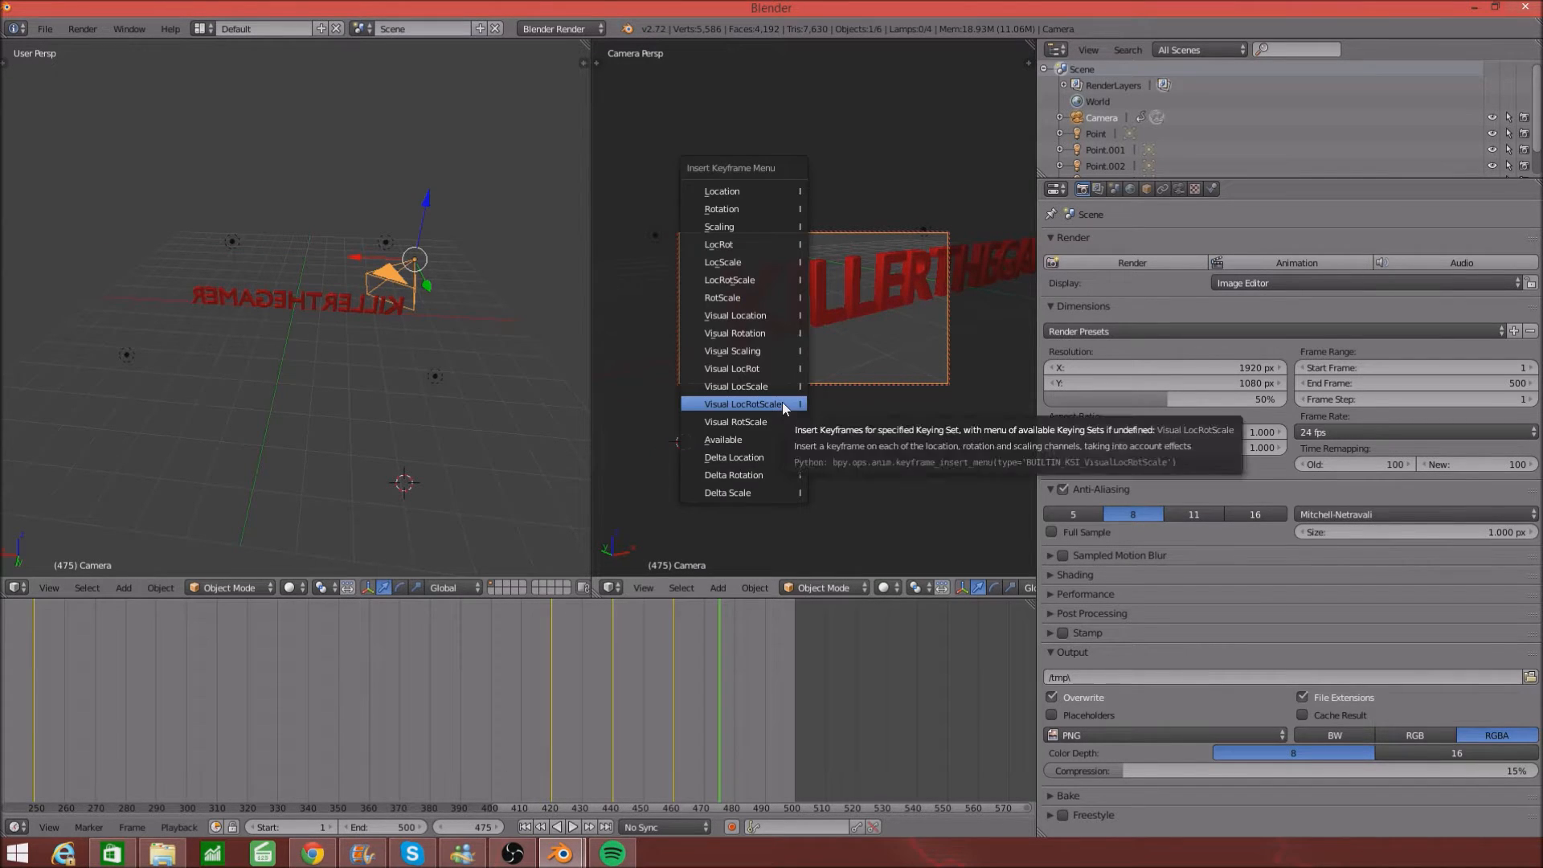
{"action": "left_click", "coordinate": [783, 401]}
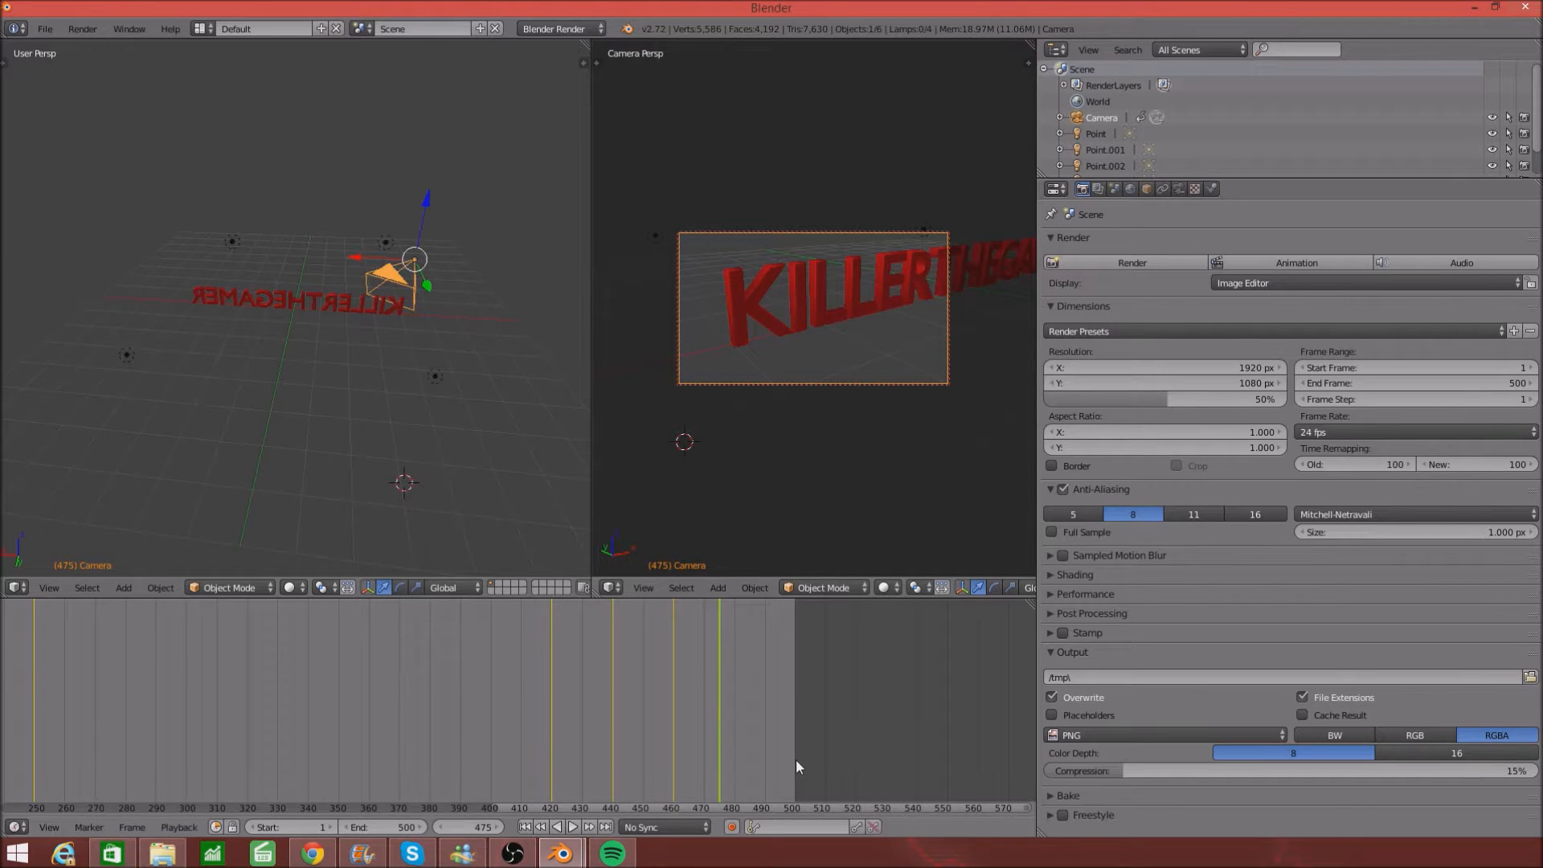
- Set the current frame field to 600
{"action": "left_click", "coordinate": [460, 827]}
{"action": "key", "text": "BackSpace"}
{"action": "key", "text": "Return"}
- Set the animation's end frame to 600
{"action": "left_click", "coordinate": [392, 825]}
{"action": "key", "text": "BackSpace"}
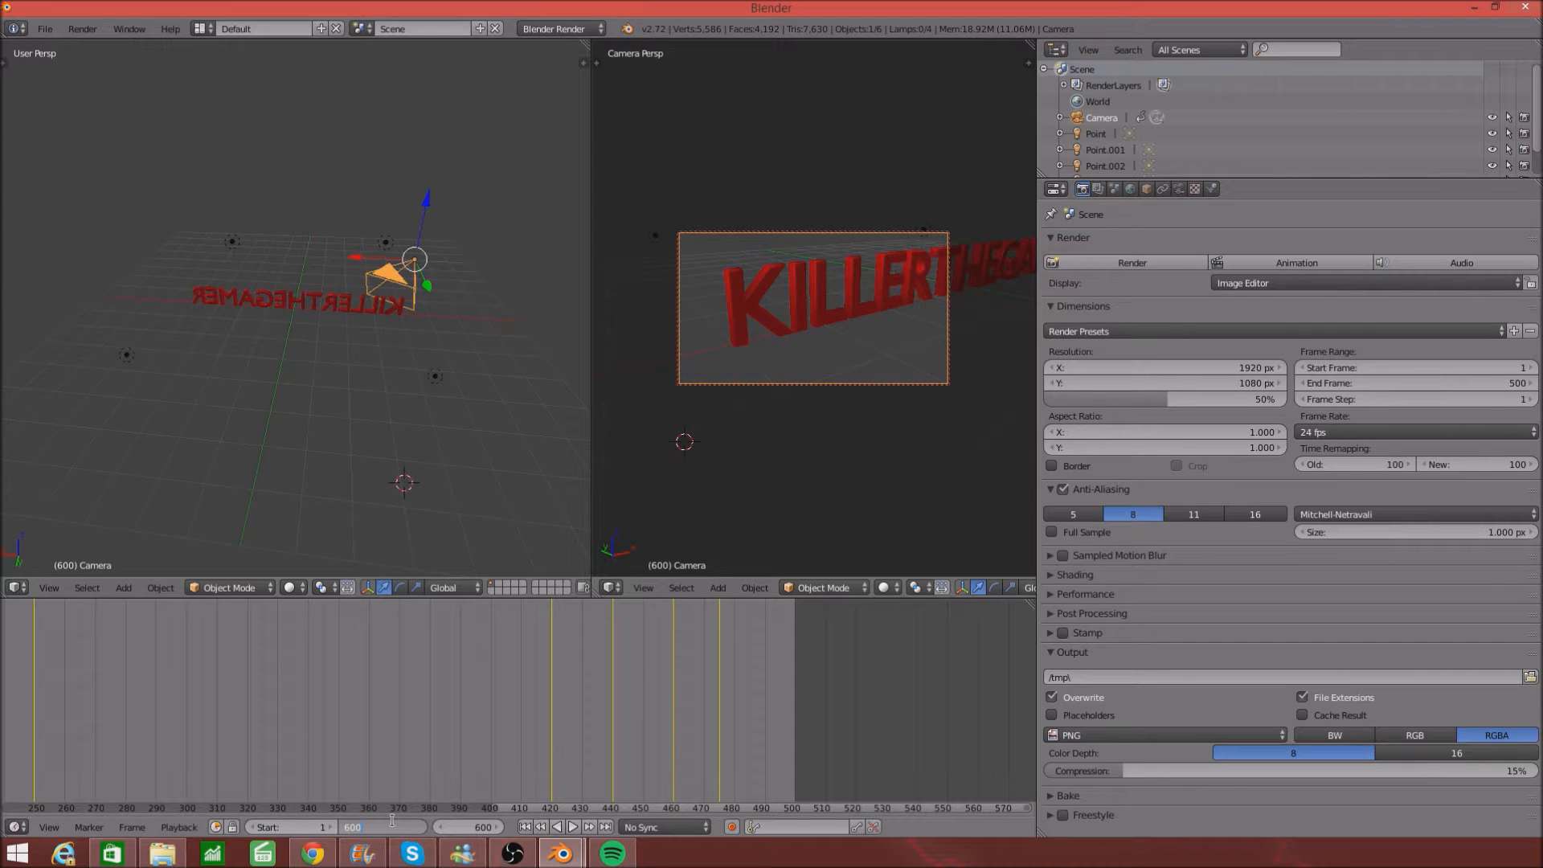
{"action": "type", "text": "600"}
{"action": "key", "text": "Return"}
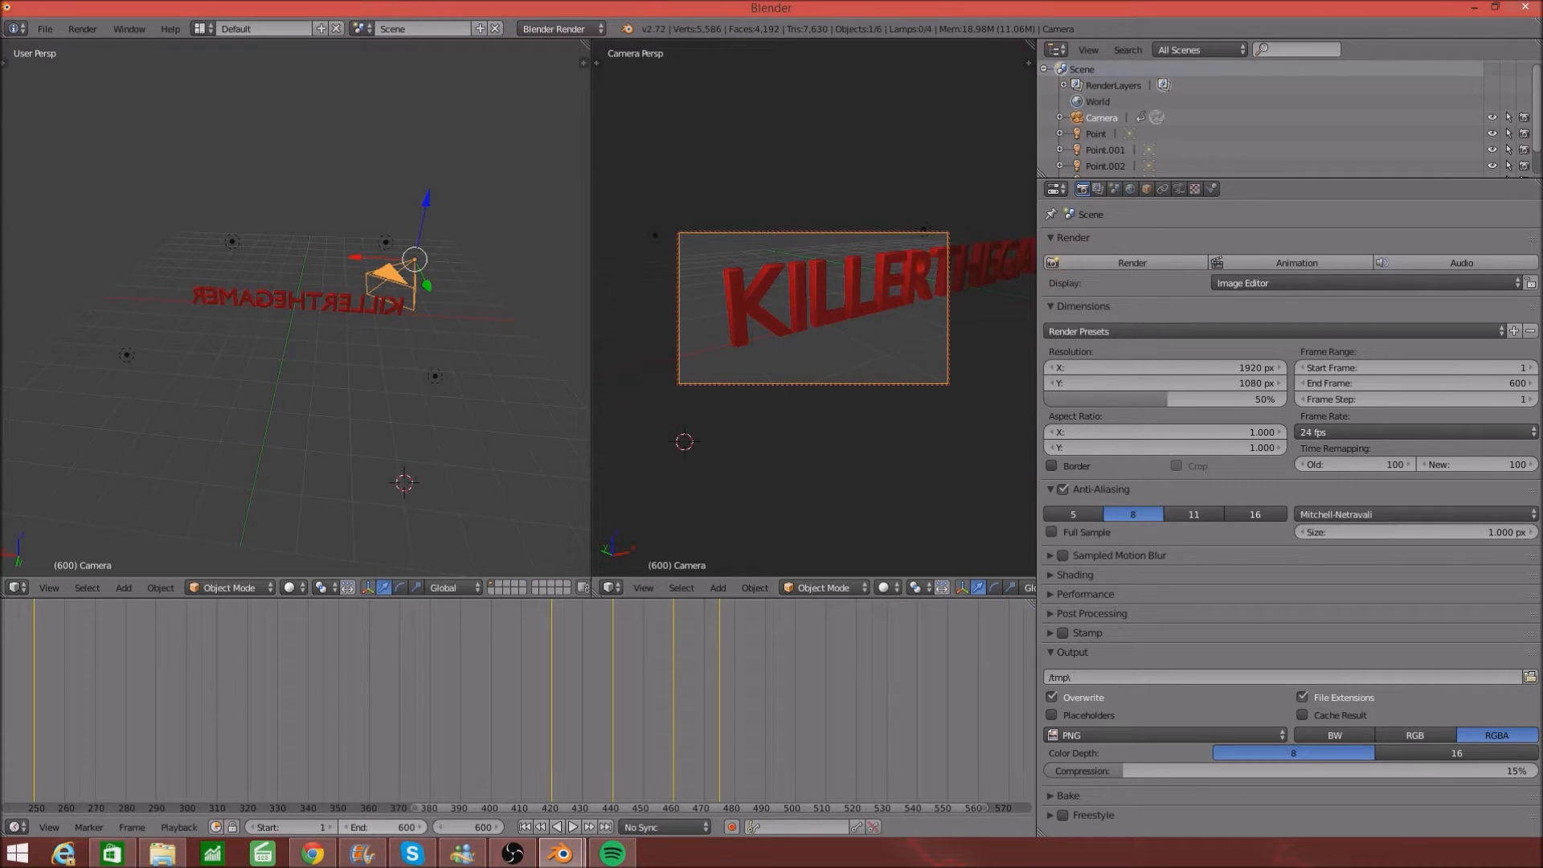
- Play the camera move from frame 470, return to 475, then jump to frame 560
{"action": "left_click", "coordinate": [705, 718]}
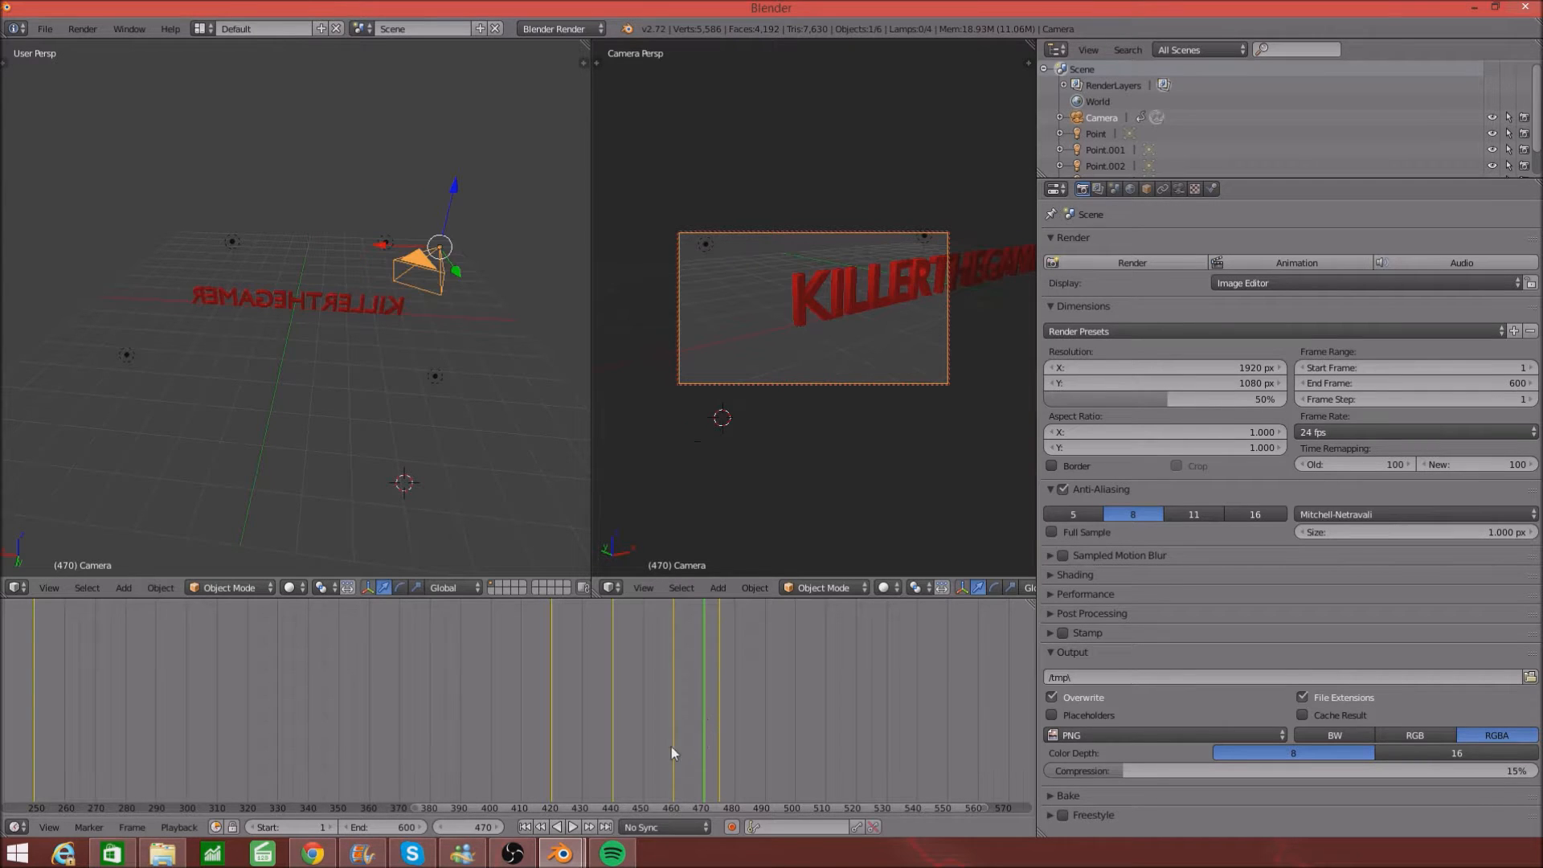
{"action": "left_click", "coordinate": [573, 827]}
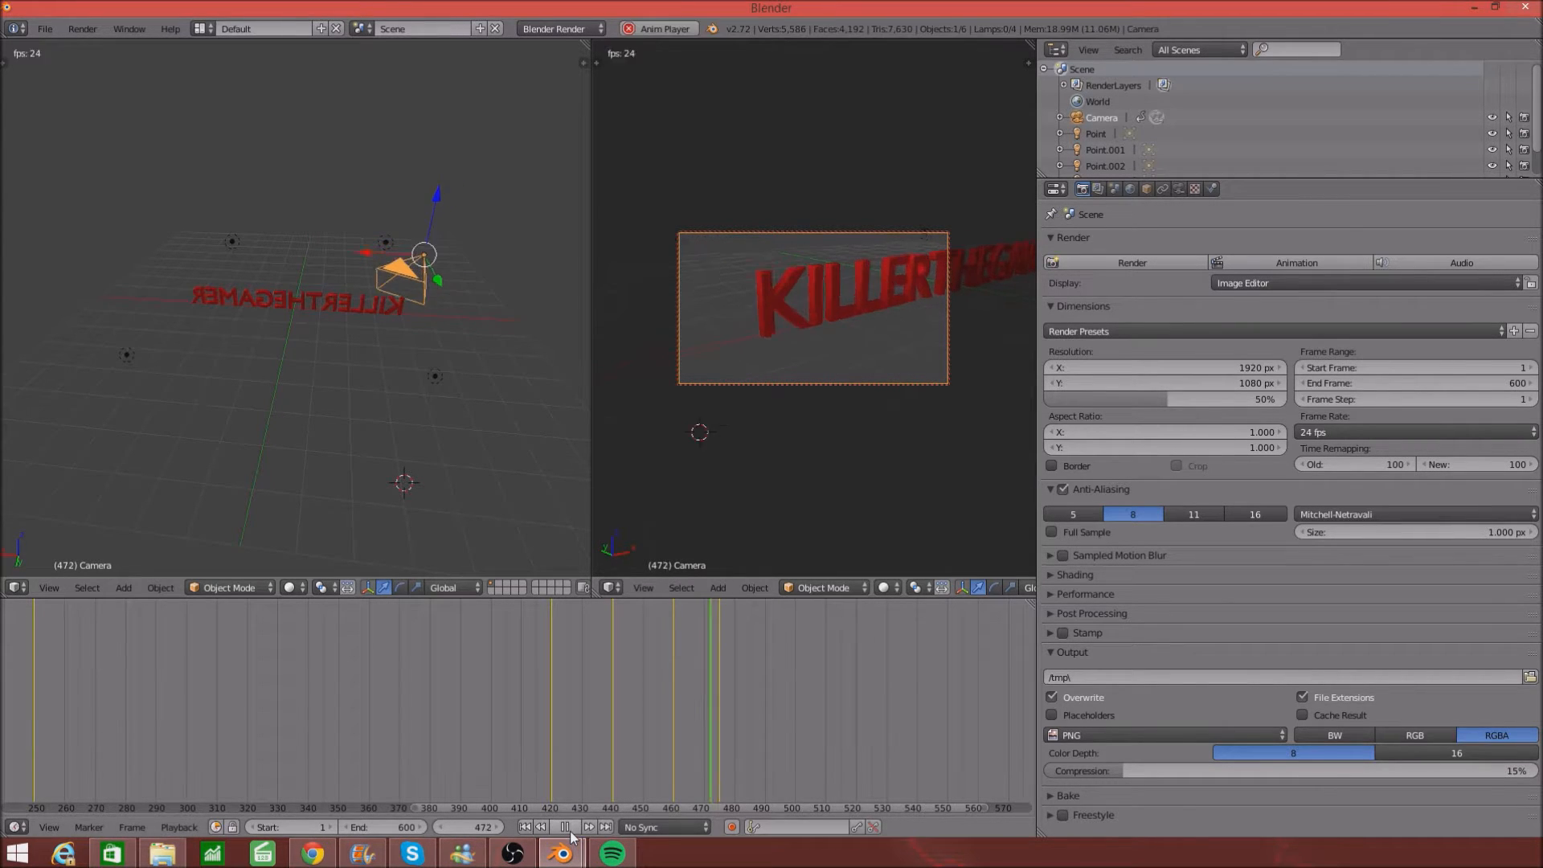
{"action": "left_click", "coordinate": [719, 787]}
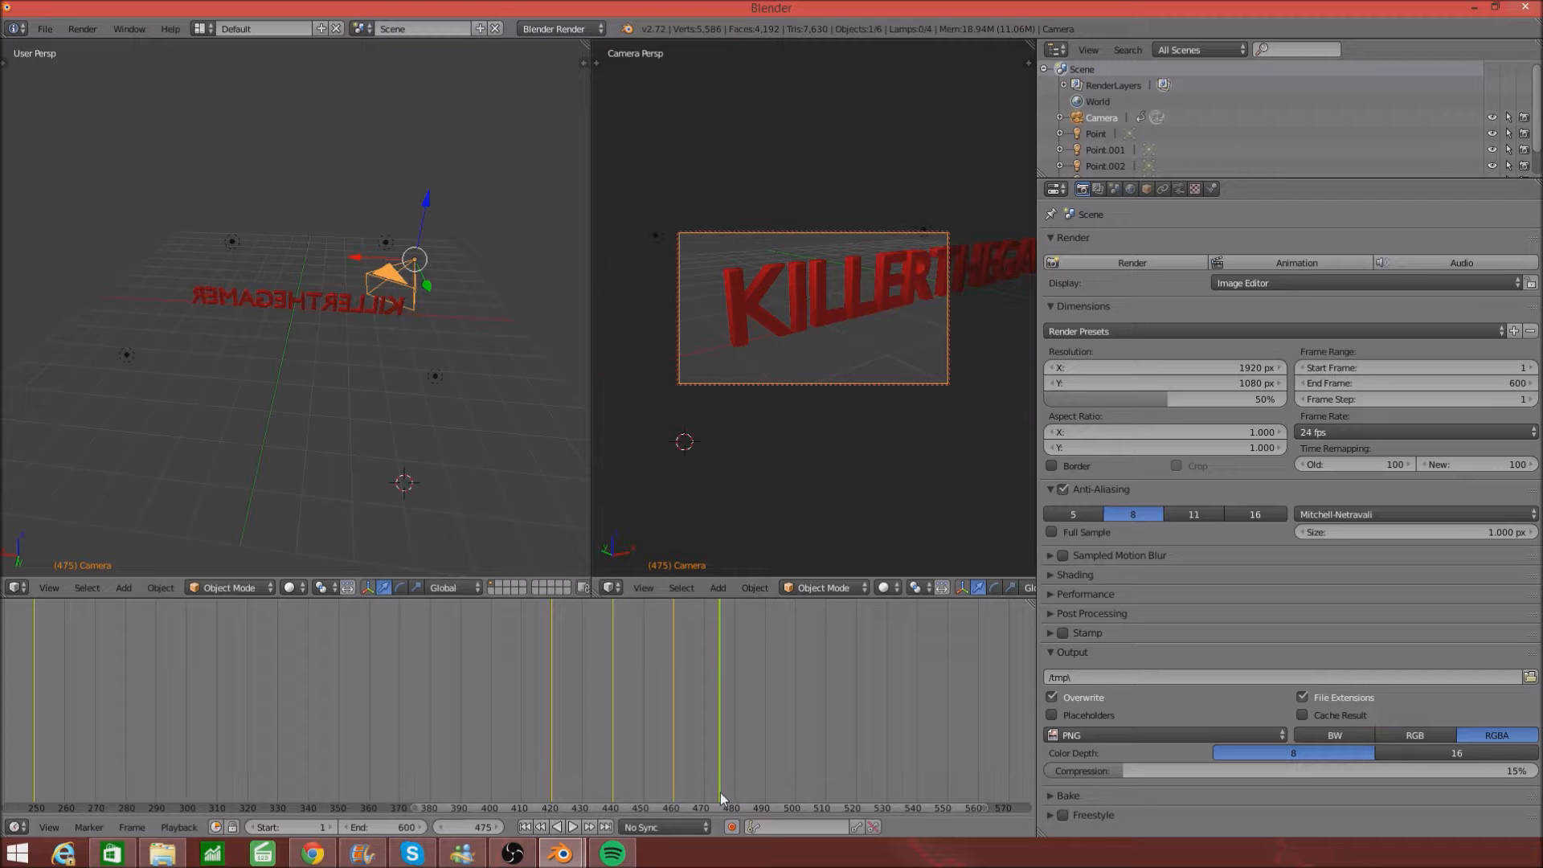
{"action": "scroll", "coordinate": [682, 807], "scroll_direction": "down", "scroll_amount": 5, "text": "ctrl"}
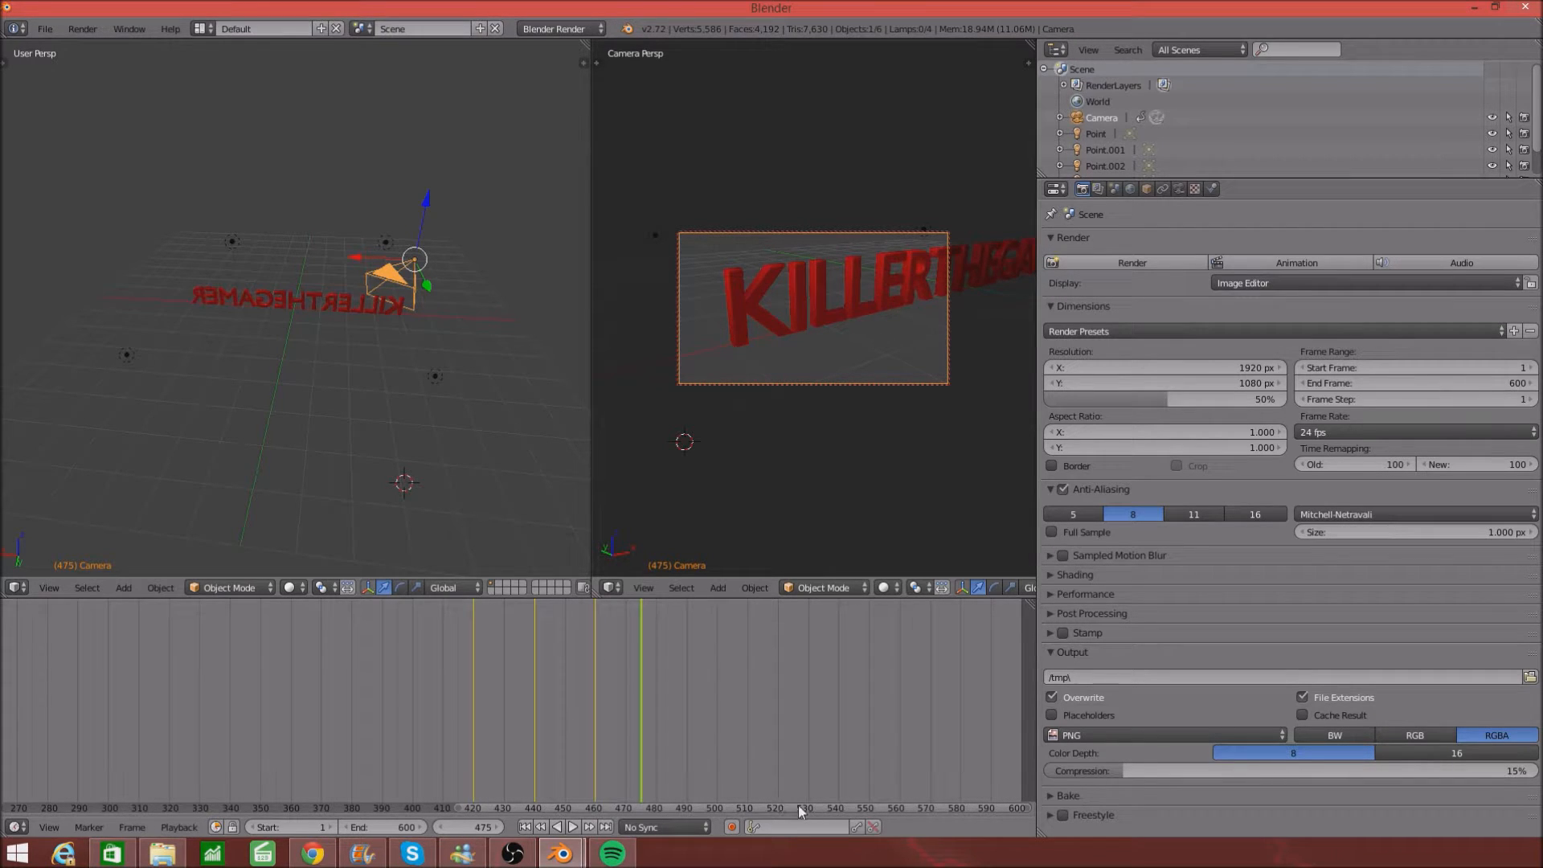
{"action": "left_click", "coordinate": [900, 784]}
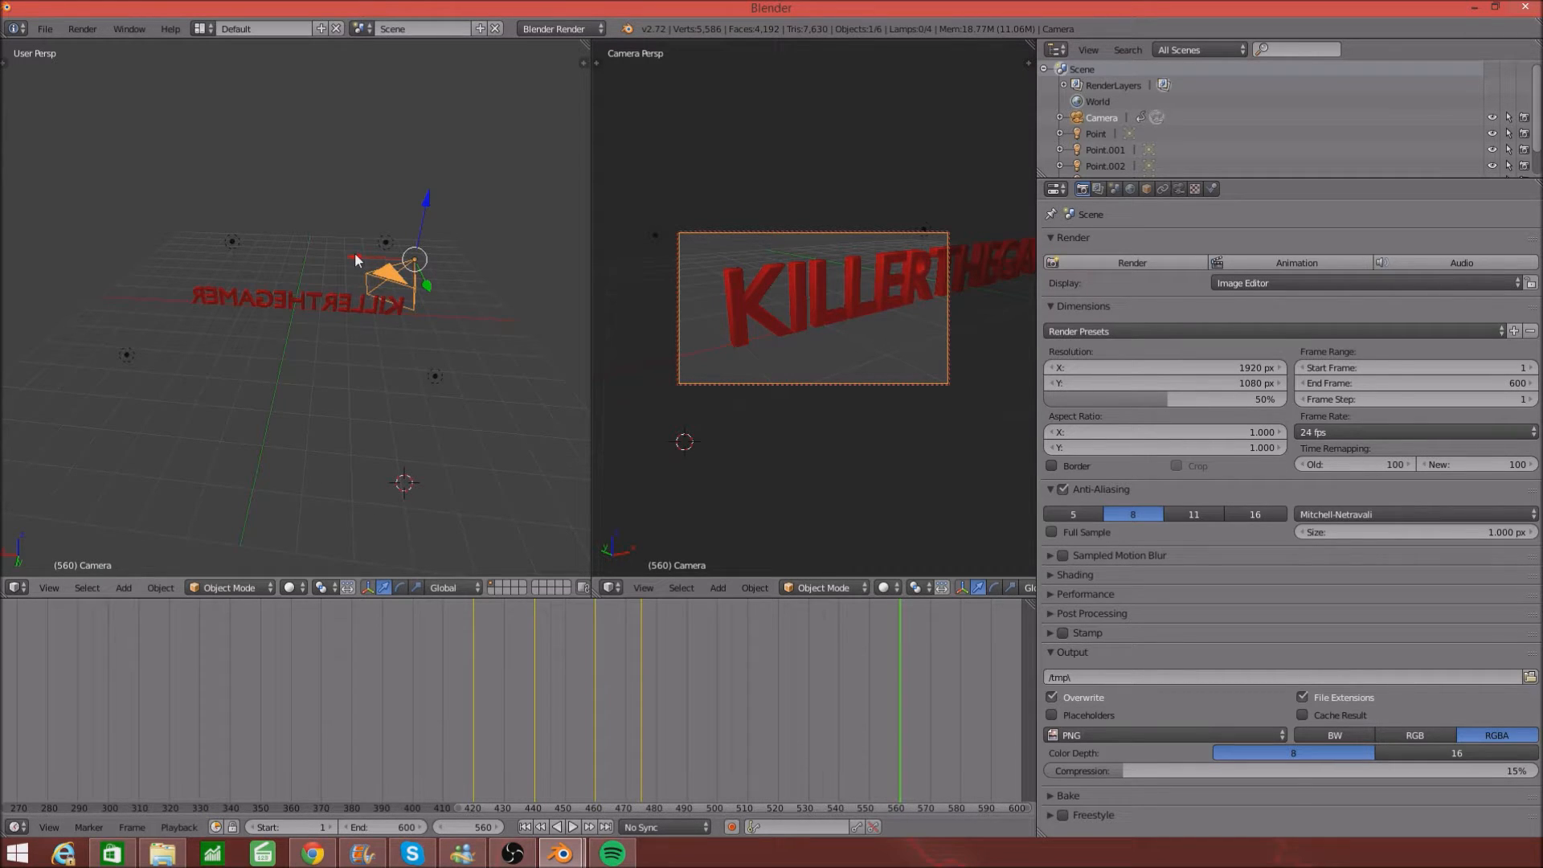
- Move the camera and keyframe its Visual LocRotScale at frame 560
{"action": "key", "text": "g"}
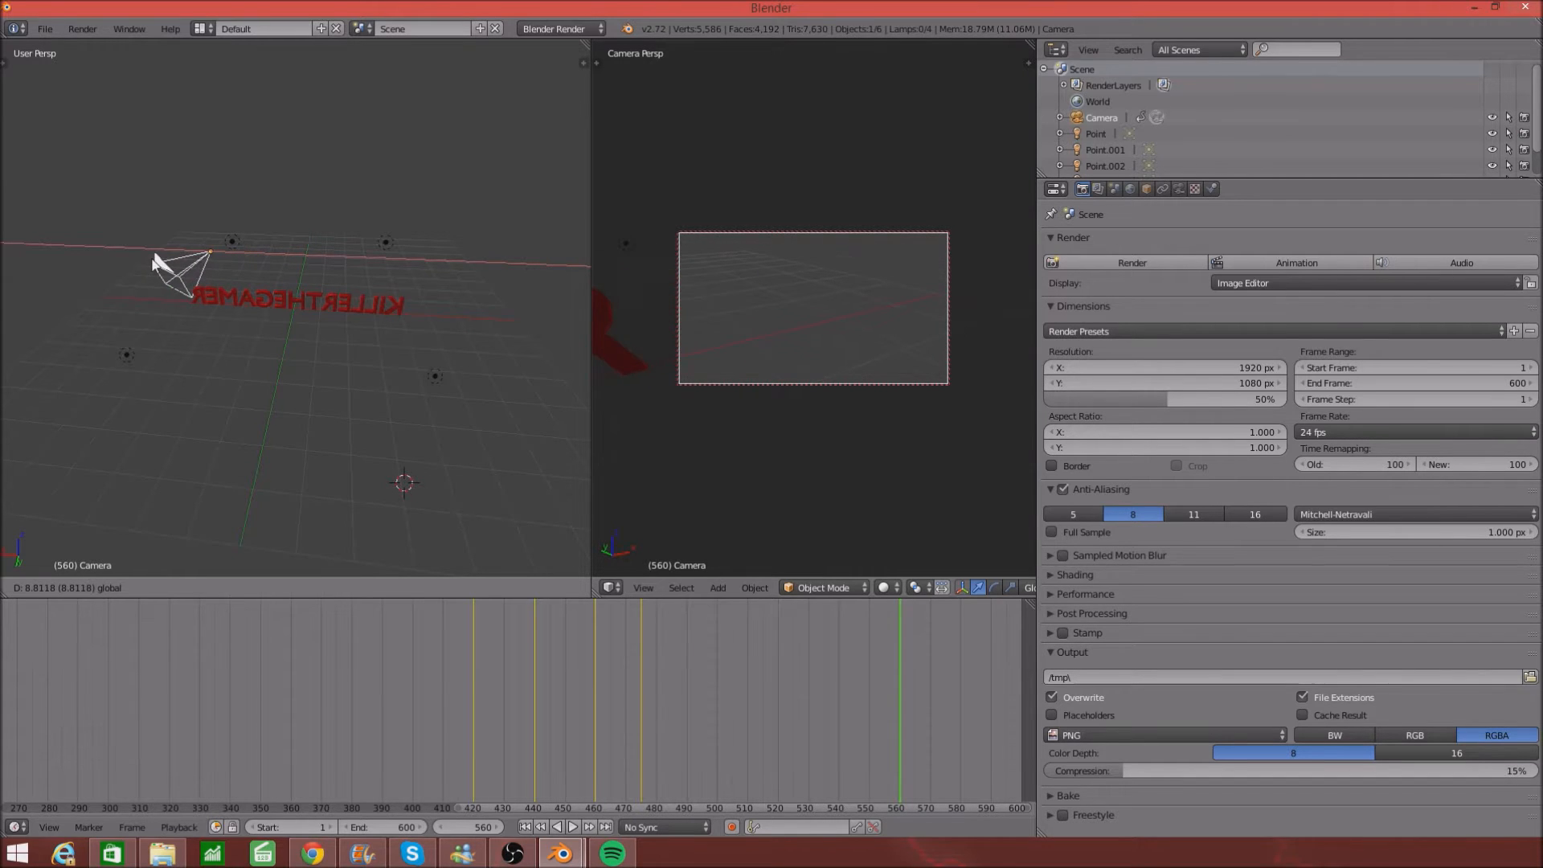
{"action": "left_click", "coordinate": [161, 265]}
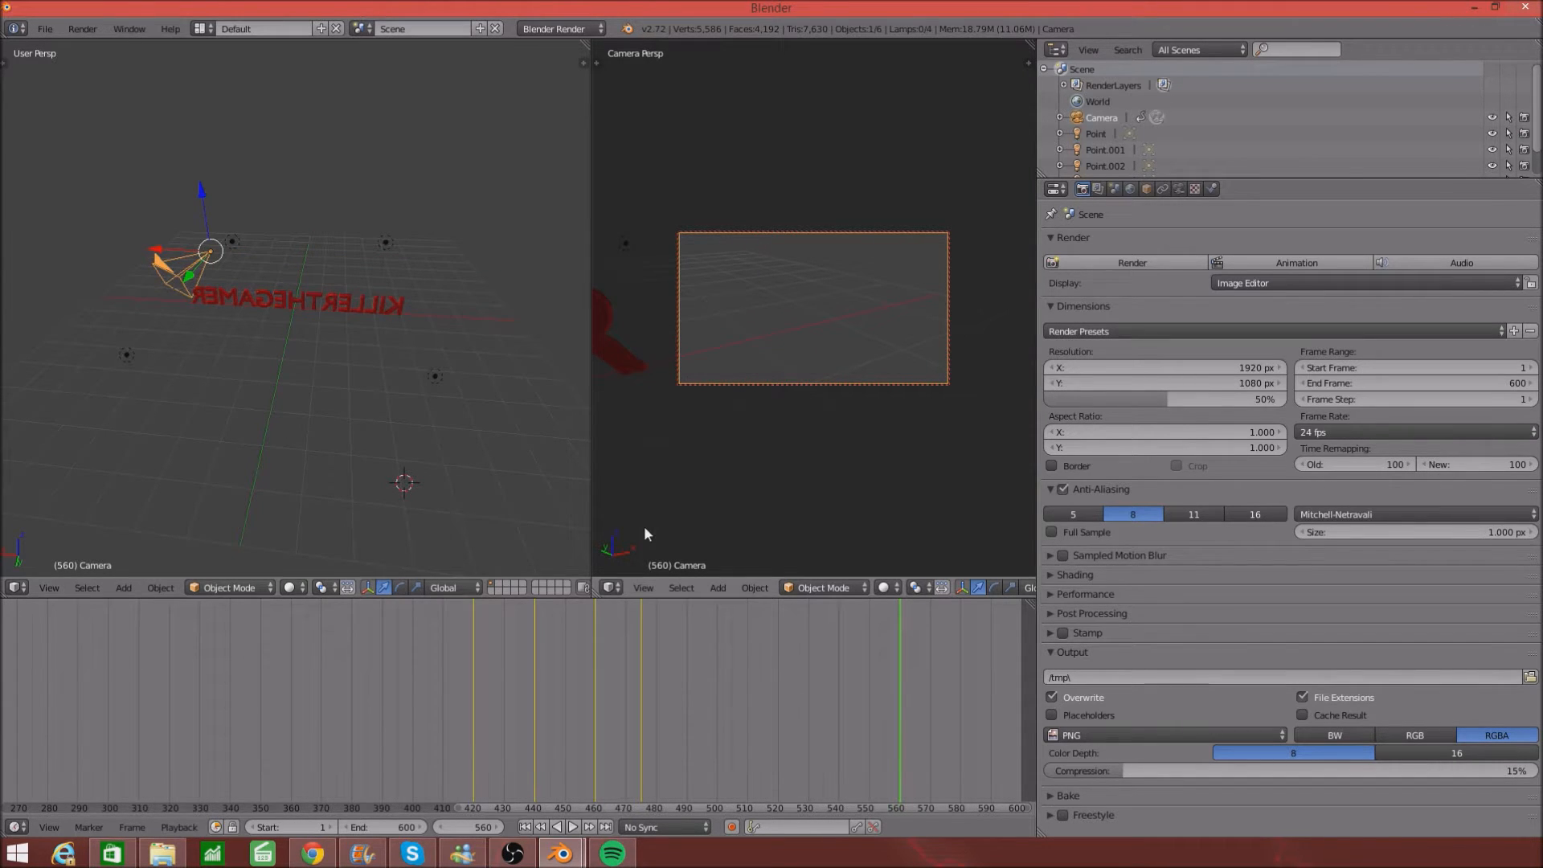
{"action": "key", "text": "i"}
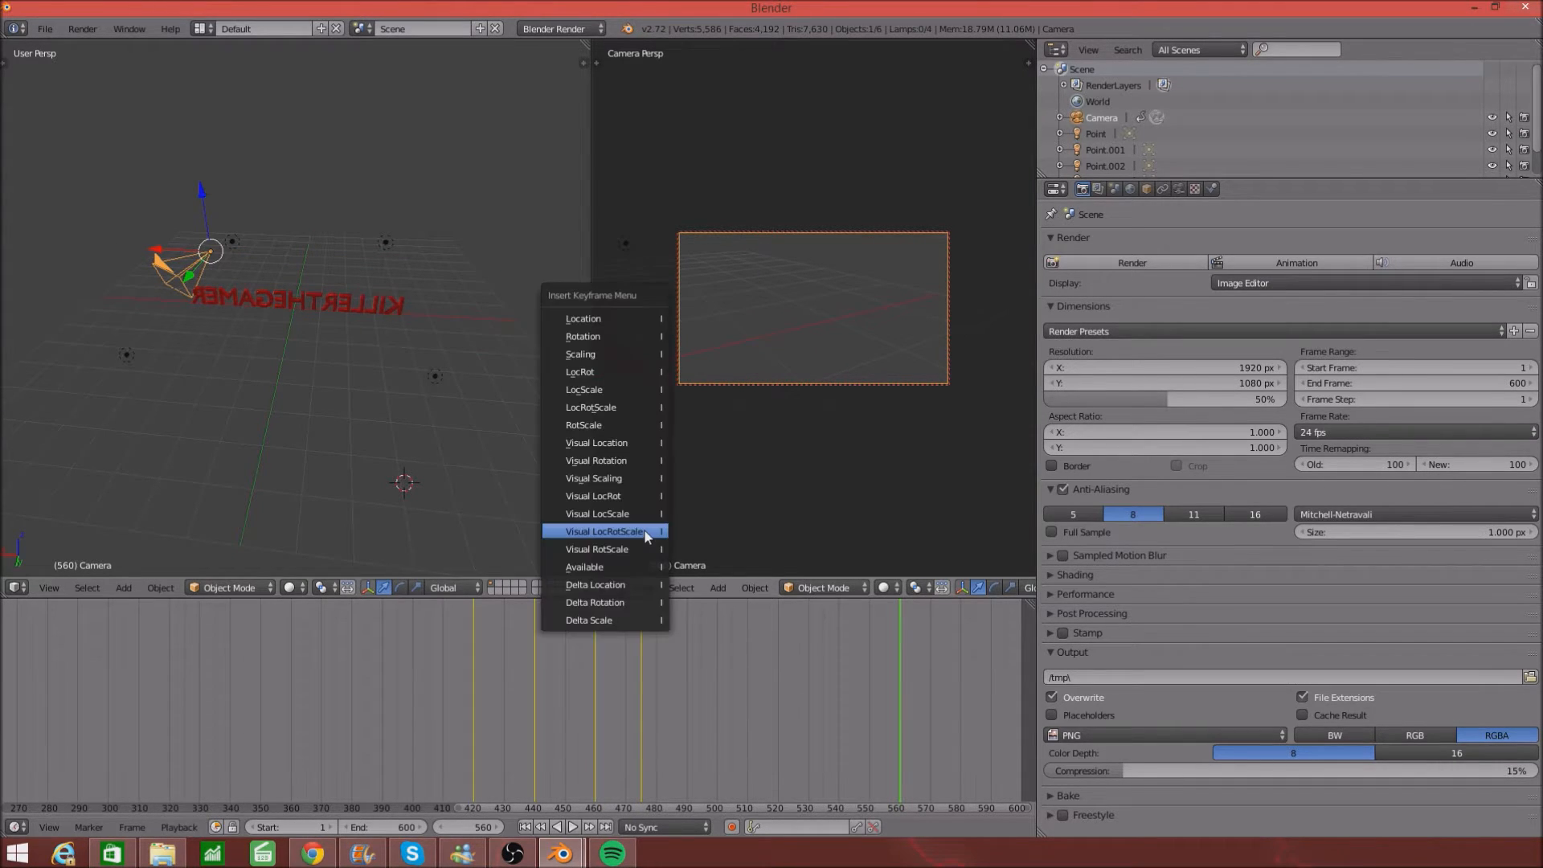
{"action": "left_click", "coordinate": [570, 524]}
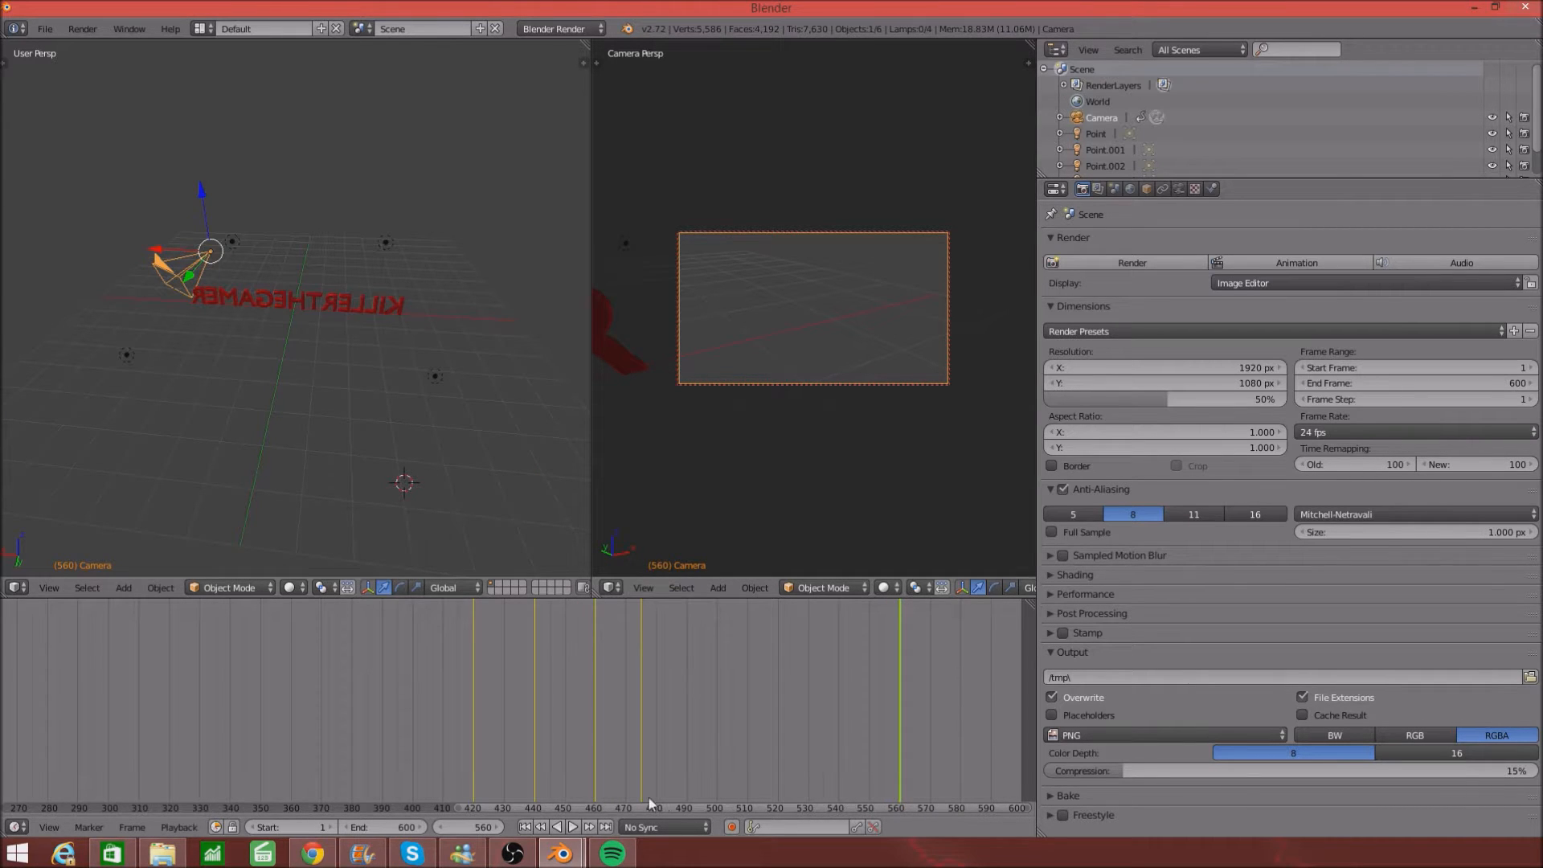
{"action": "scroll", "coordinate": [552, 808], "scroll_direction": "right", "scroll_amount": 7, "text": "ctrl"}
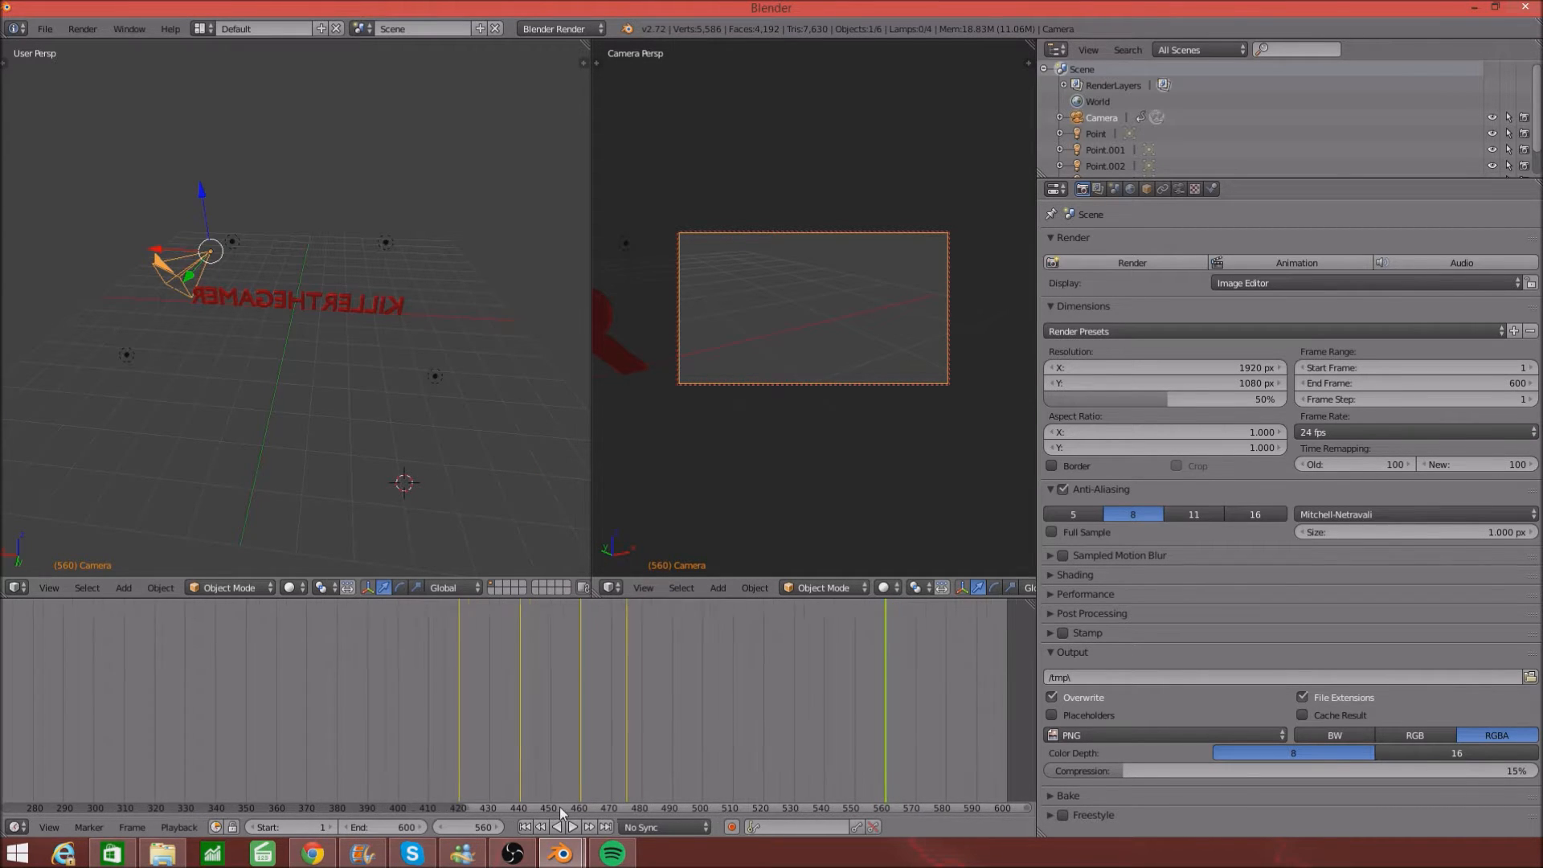
- At frame 565, level the text by orbiting, slide the camera along X, and keyframe it
{"action": "left_click", "coordinate": [722, 781]}
{"action": "scroll", "coordinate": [775, 350], "scroll_direction": "down", "scroll_amount": 5}
{"action": "middle_click_drag", "start_coordinate": [773, 350], "coordinate": [699, 351]}
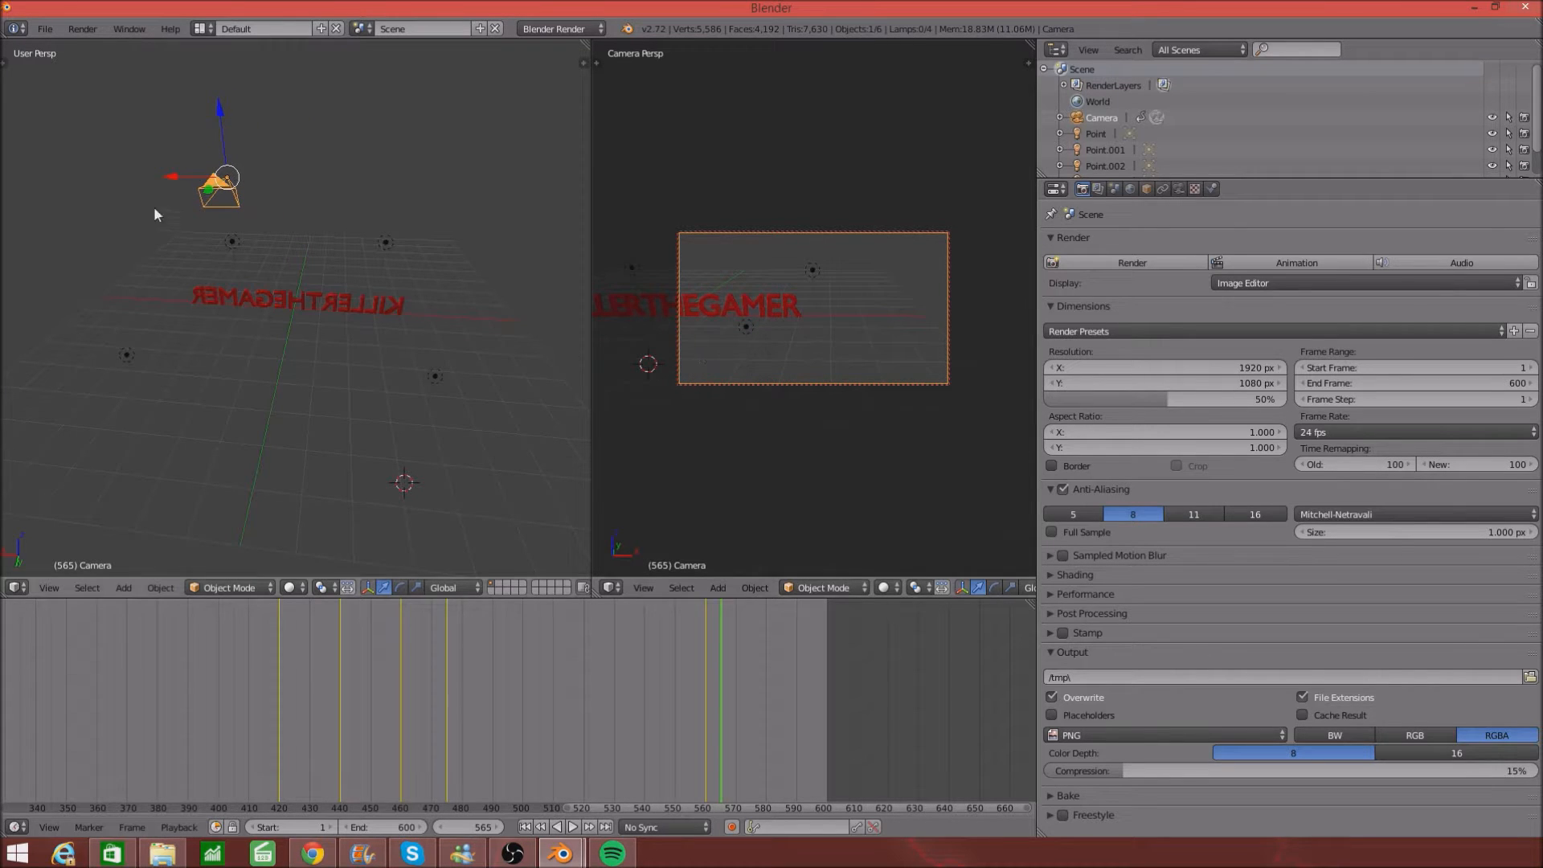
{"action": "left_click_drag", "start_coordinate": [181, 173], "coordinate": [252, 177]}
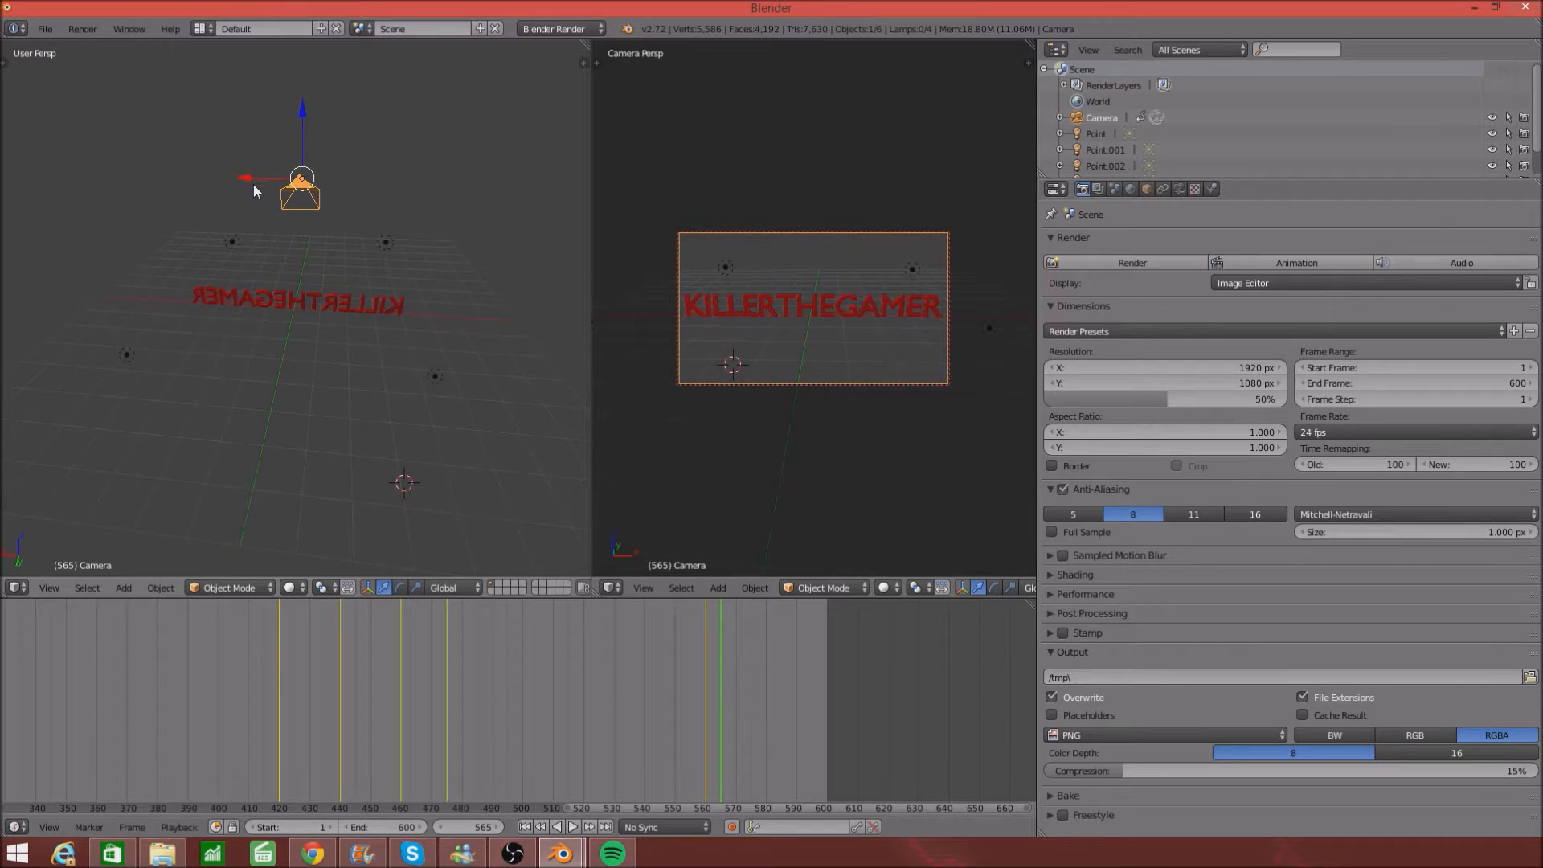
{"action": "scroll", "coordinate": [732, 374], "scroll_direction": "down", "scroll_amount": 5}
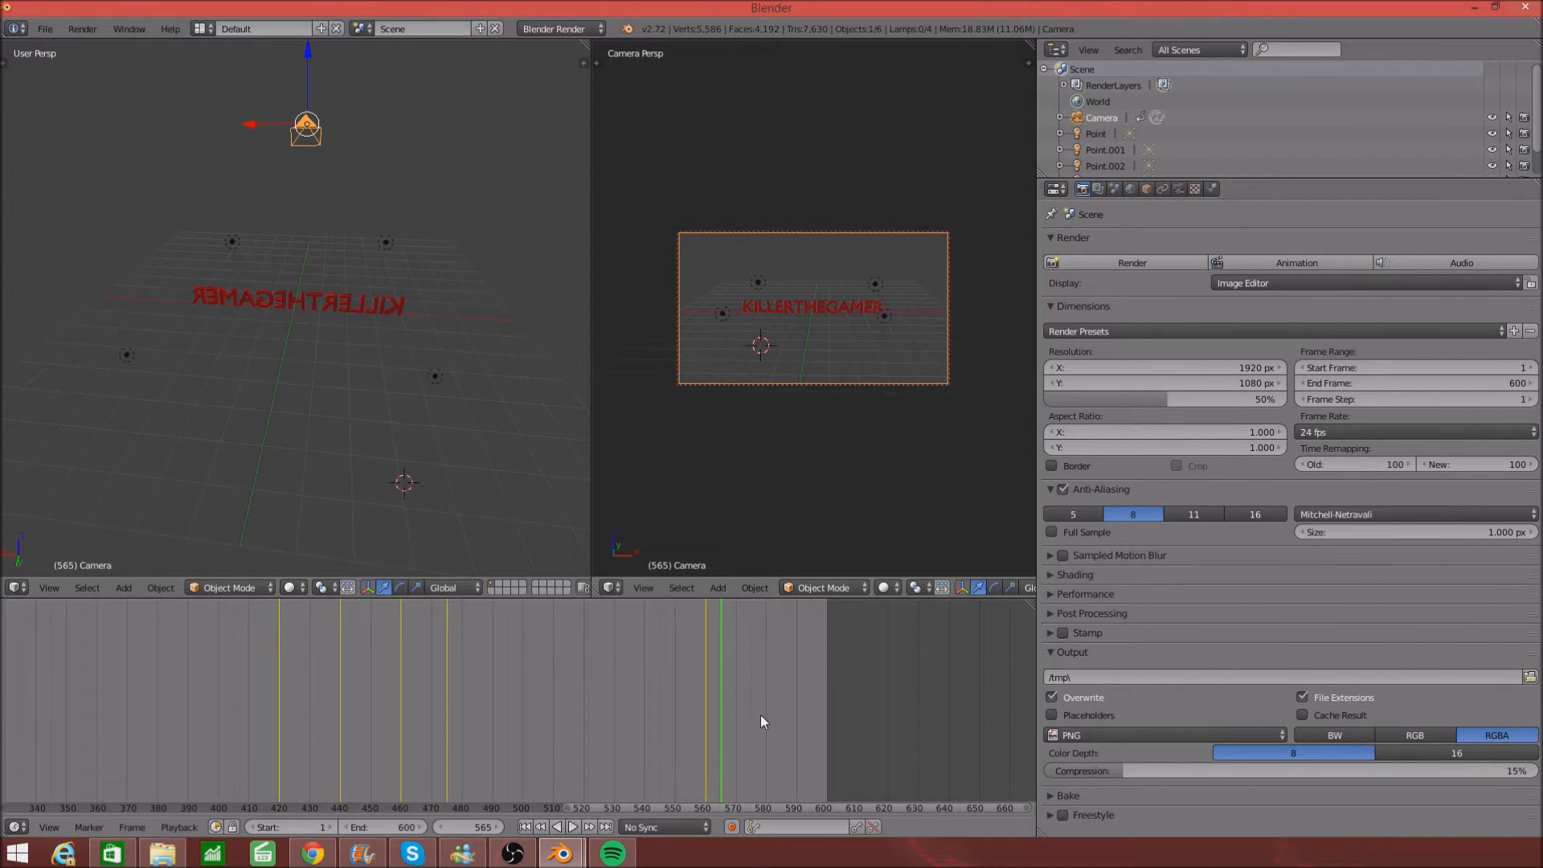
{"action": "key", "text": "i"}
{"action": "left_click", "coordinate": [790, 301]}
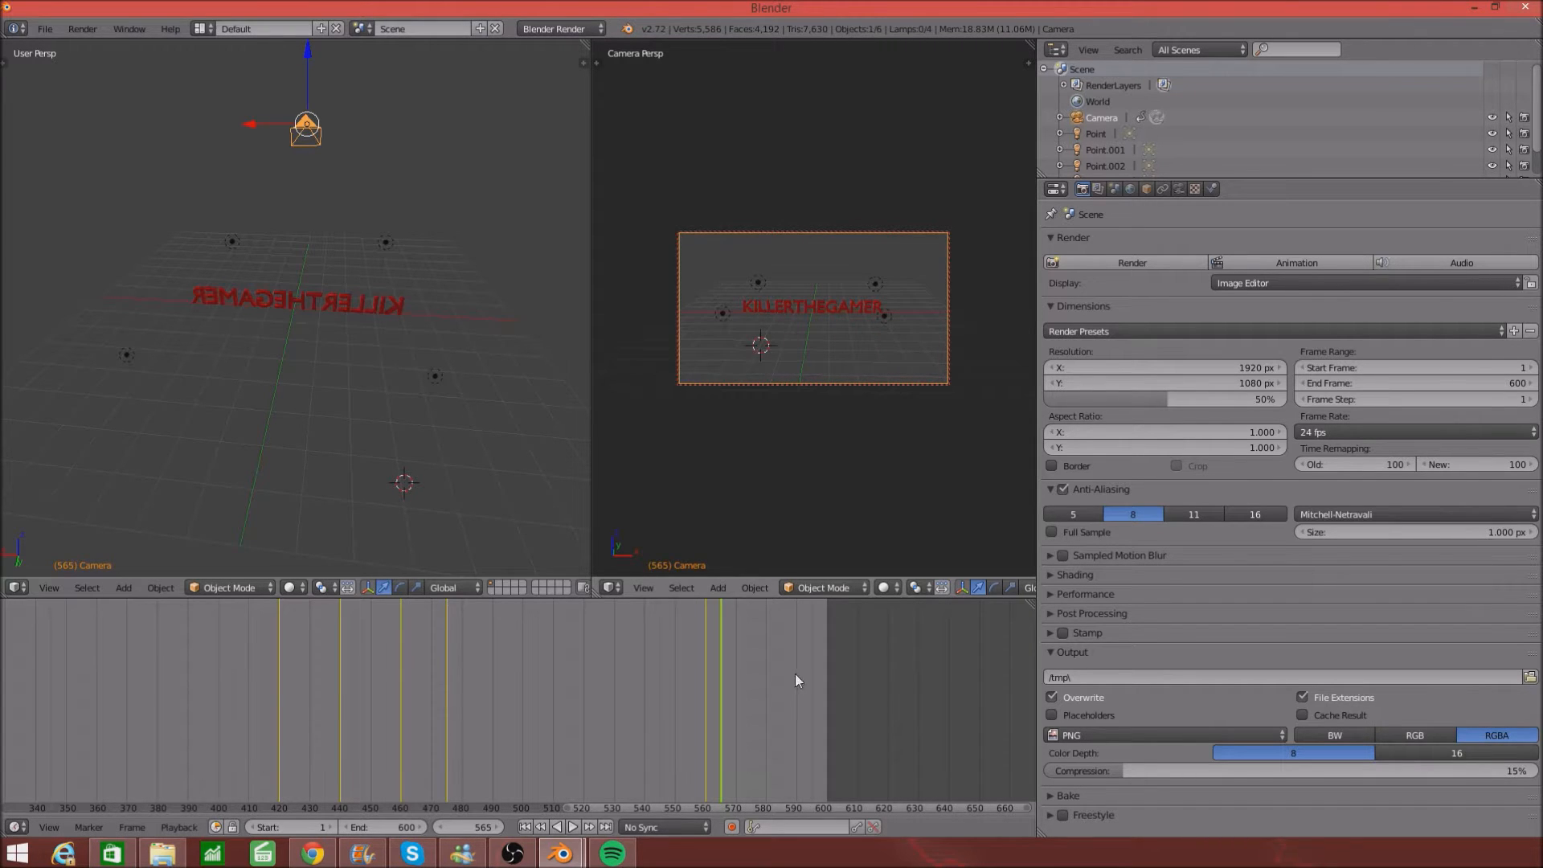
- At frame 600, move the camera forward past the red text, keyframe it, and start playback
{"action": "left_click", "coordinate": [826, 751]}
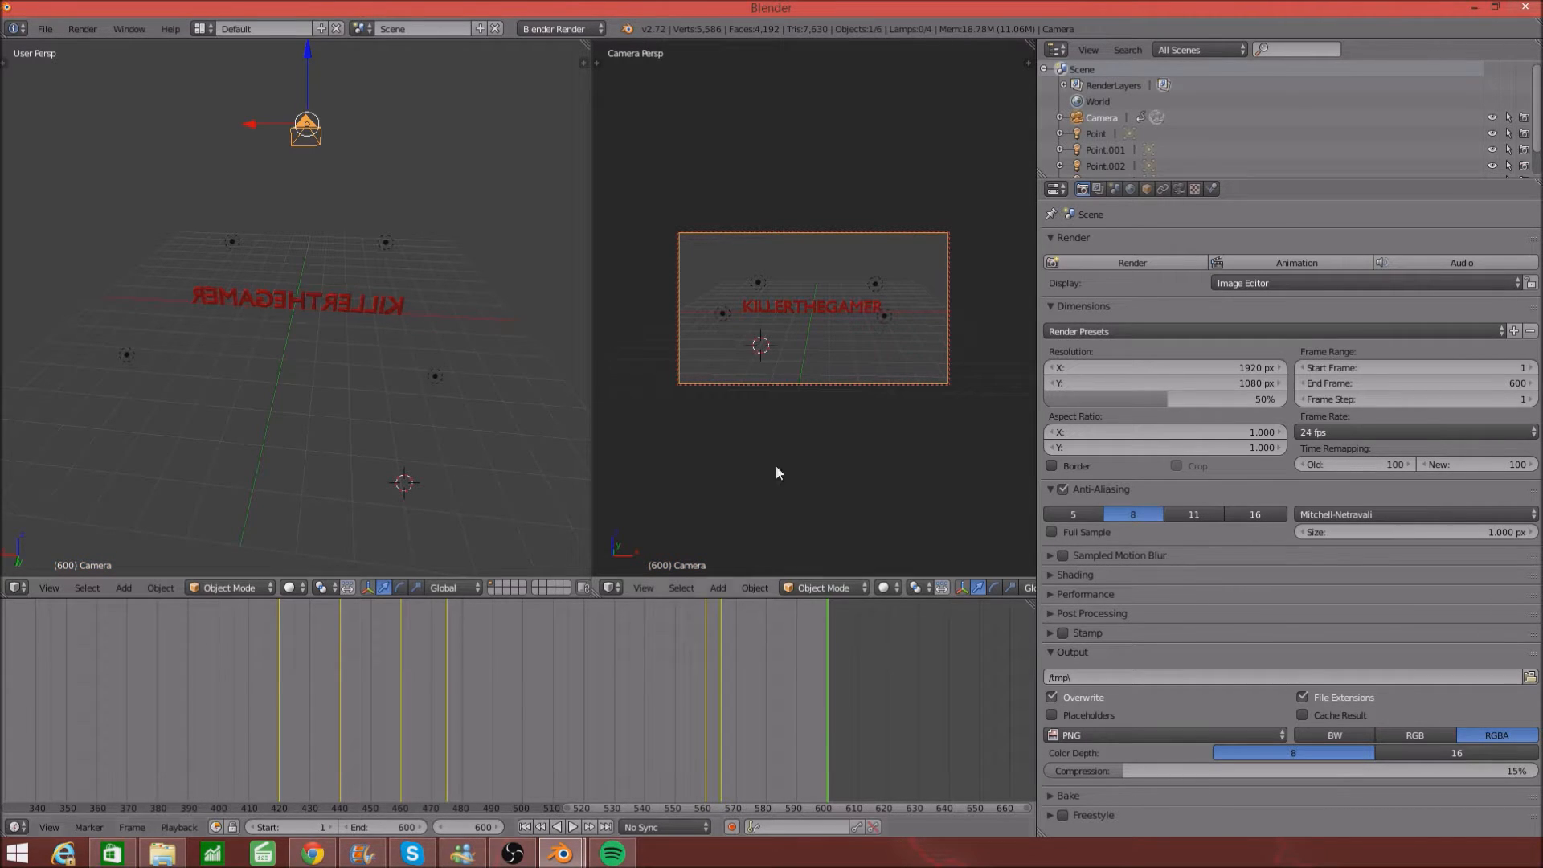
{"action": "scroll", "coordinate": [831, 291], "scroll_direction": "up", "scroll_amount": 9}
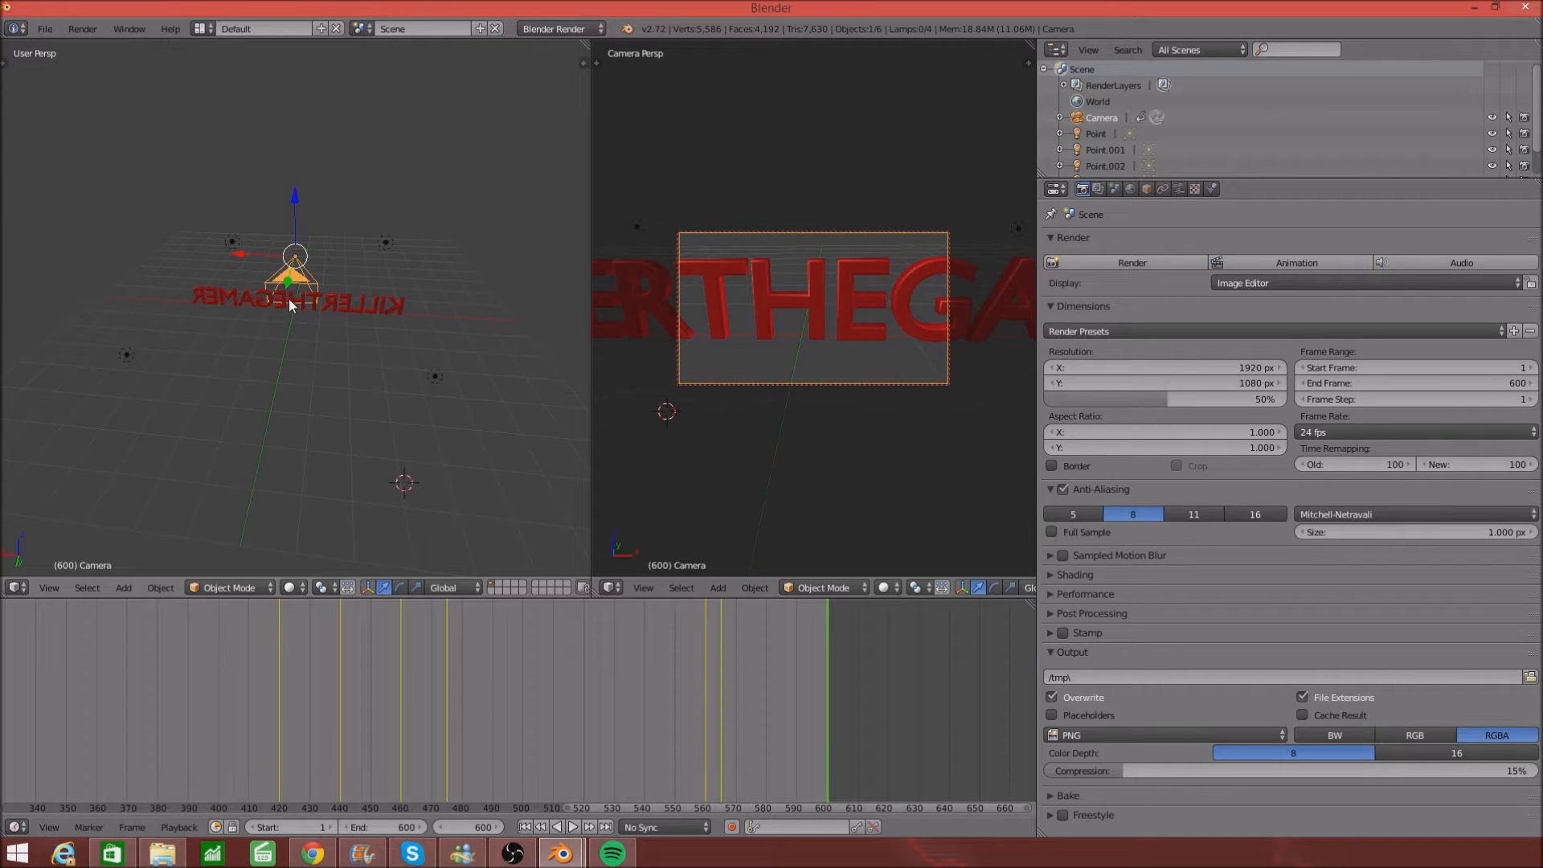
{"action": "left_click_drag", "start_coordinate": [289, 286], "coordinate": [293, 325]}
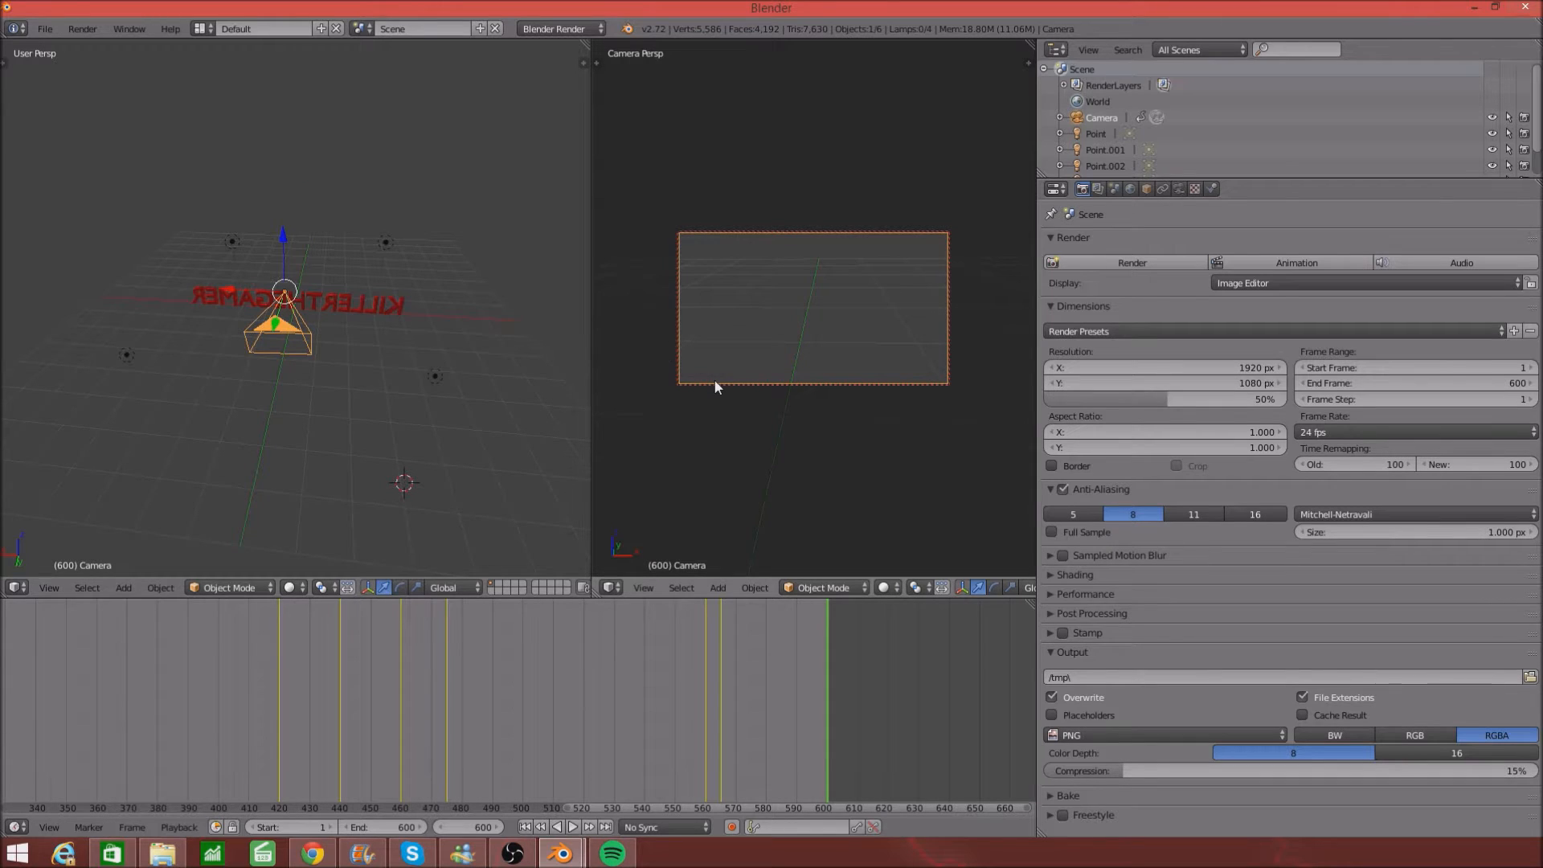
{"action": "key", "text": "i"}
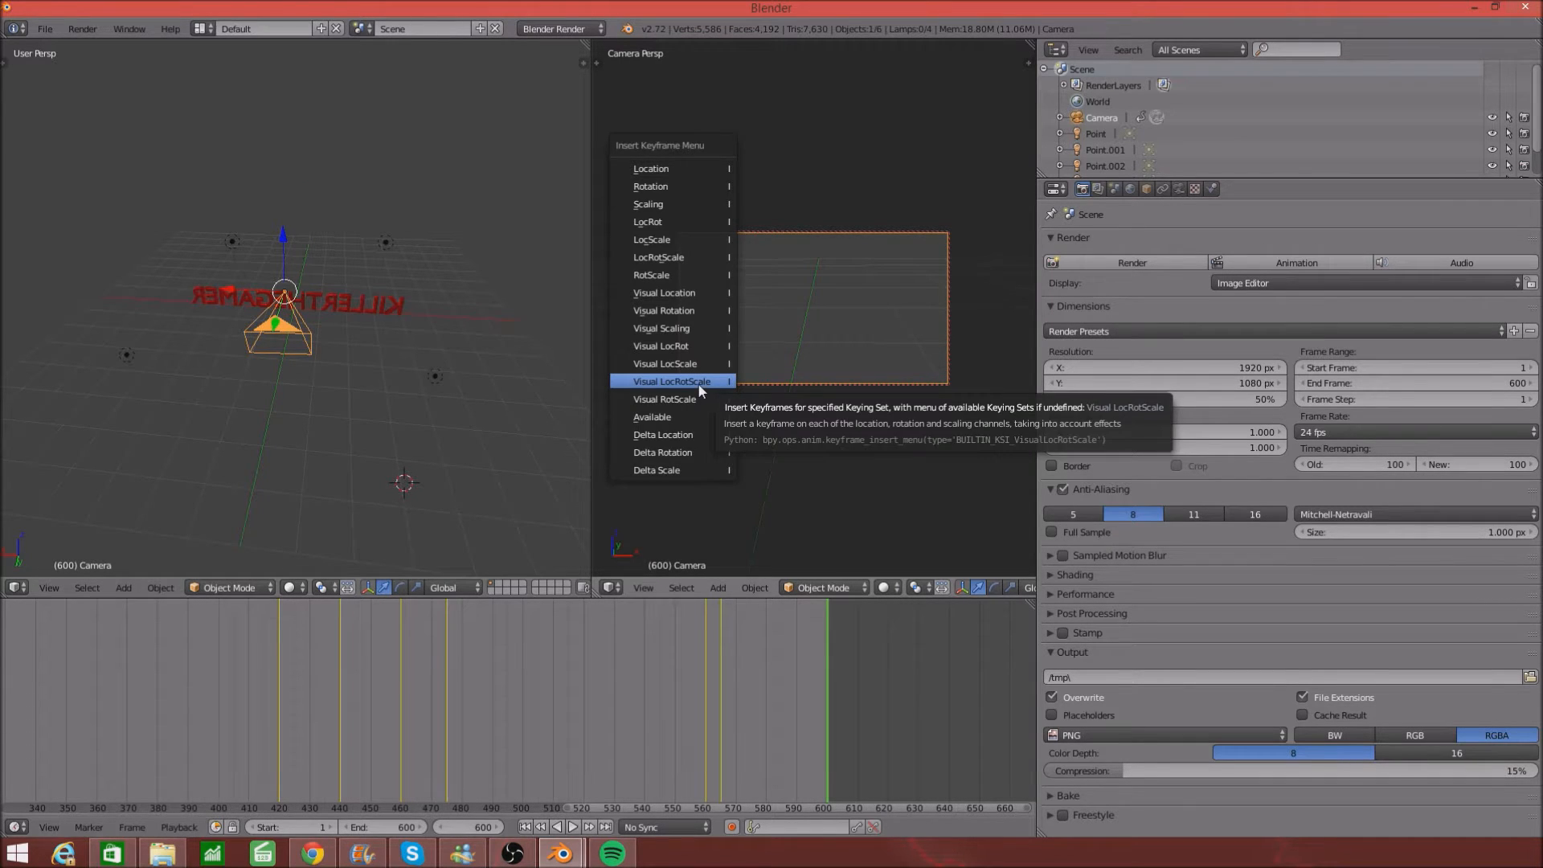
{"action": "left_click", "coordinate": [711, 380]}
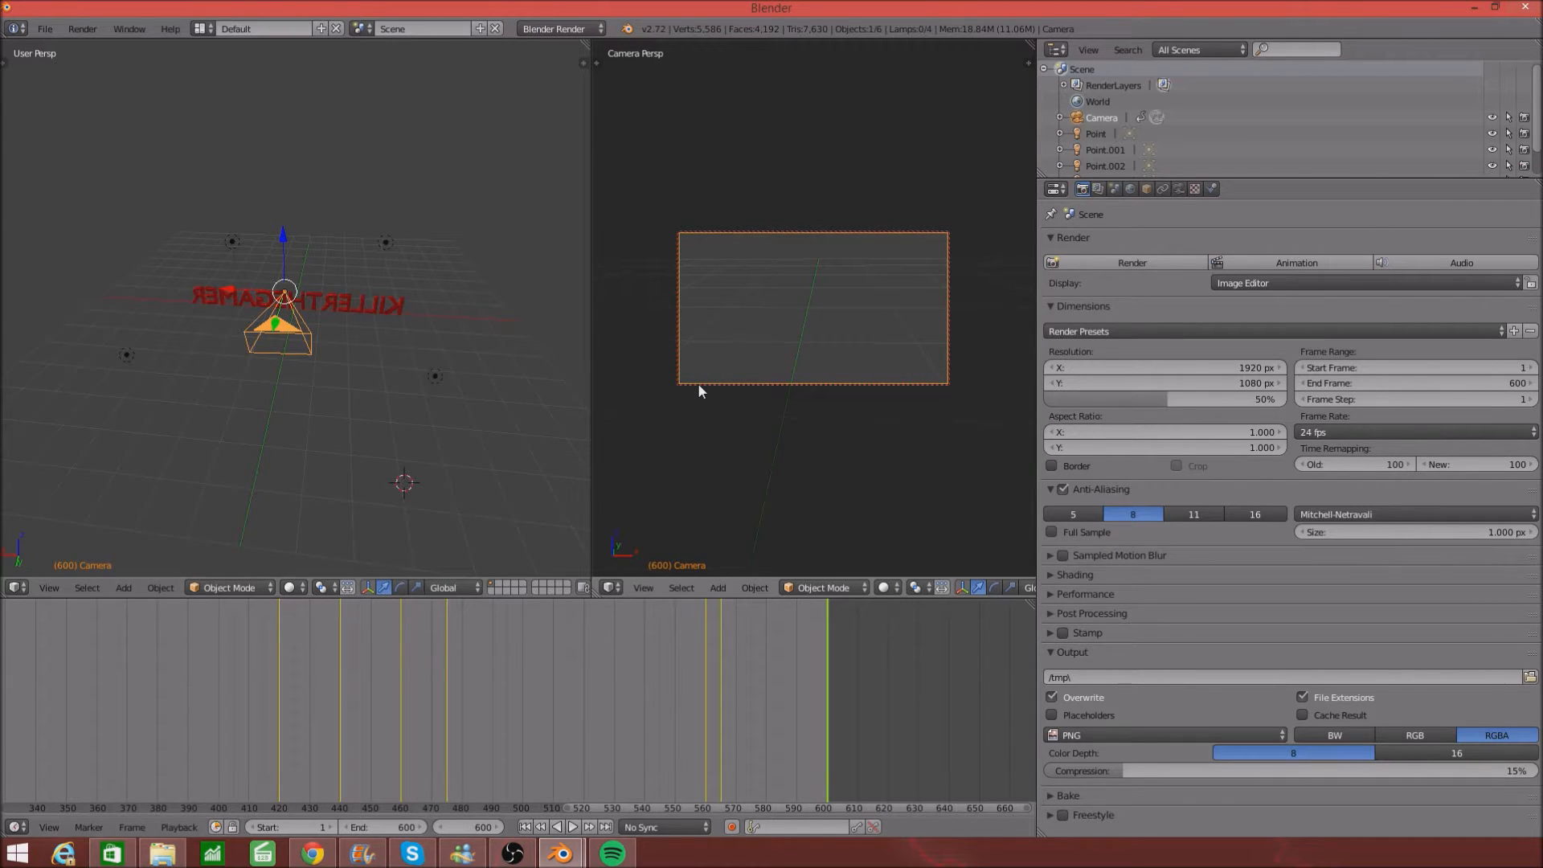
{"action": "left_click", "coordinate": [567, 828]}
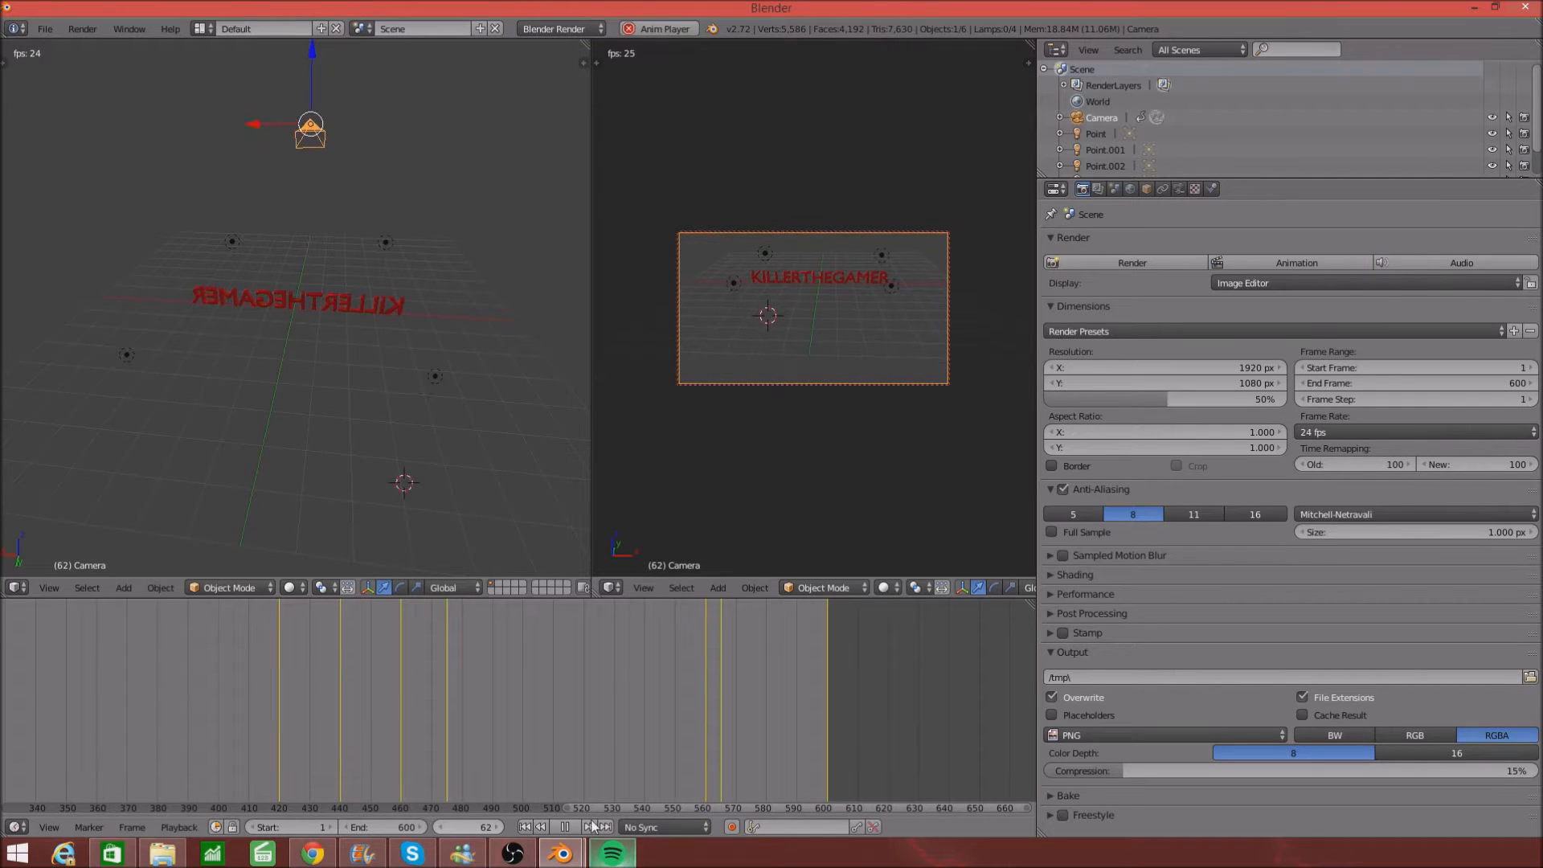
- Pause the fly-around playback at frame 79
{"action": "left_click", "coordinate": [565, 828]}
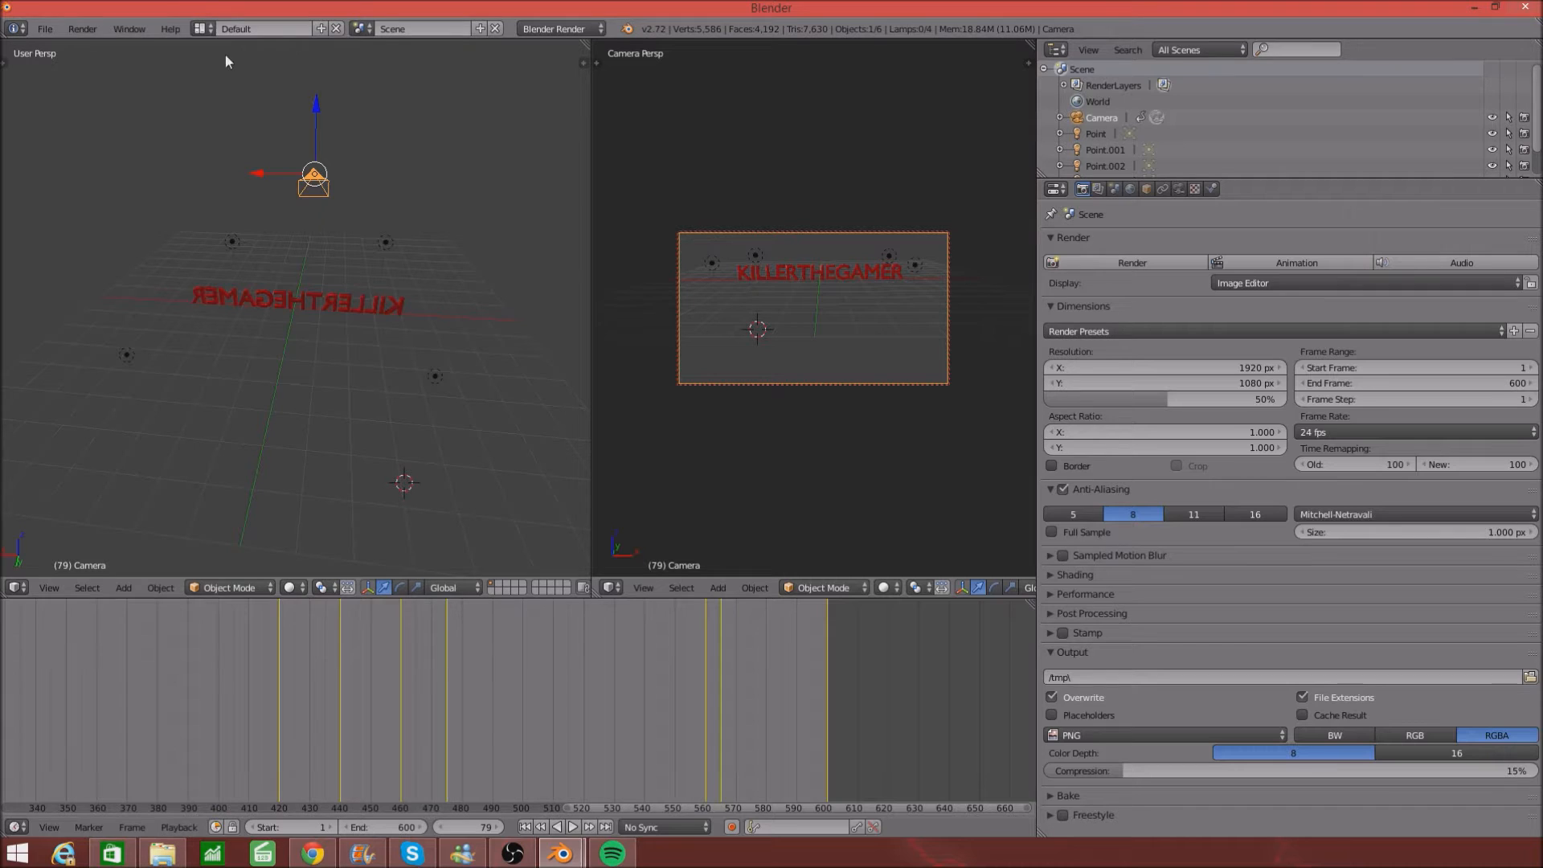
- Switch to the Video Editing layout and turn its graph editor area into a 3D View
{"action": "left_click", "coordinate": [206, 32]}
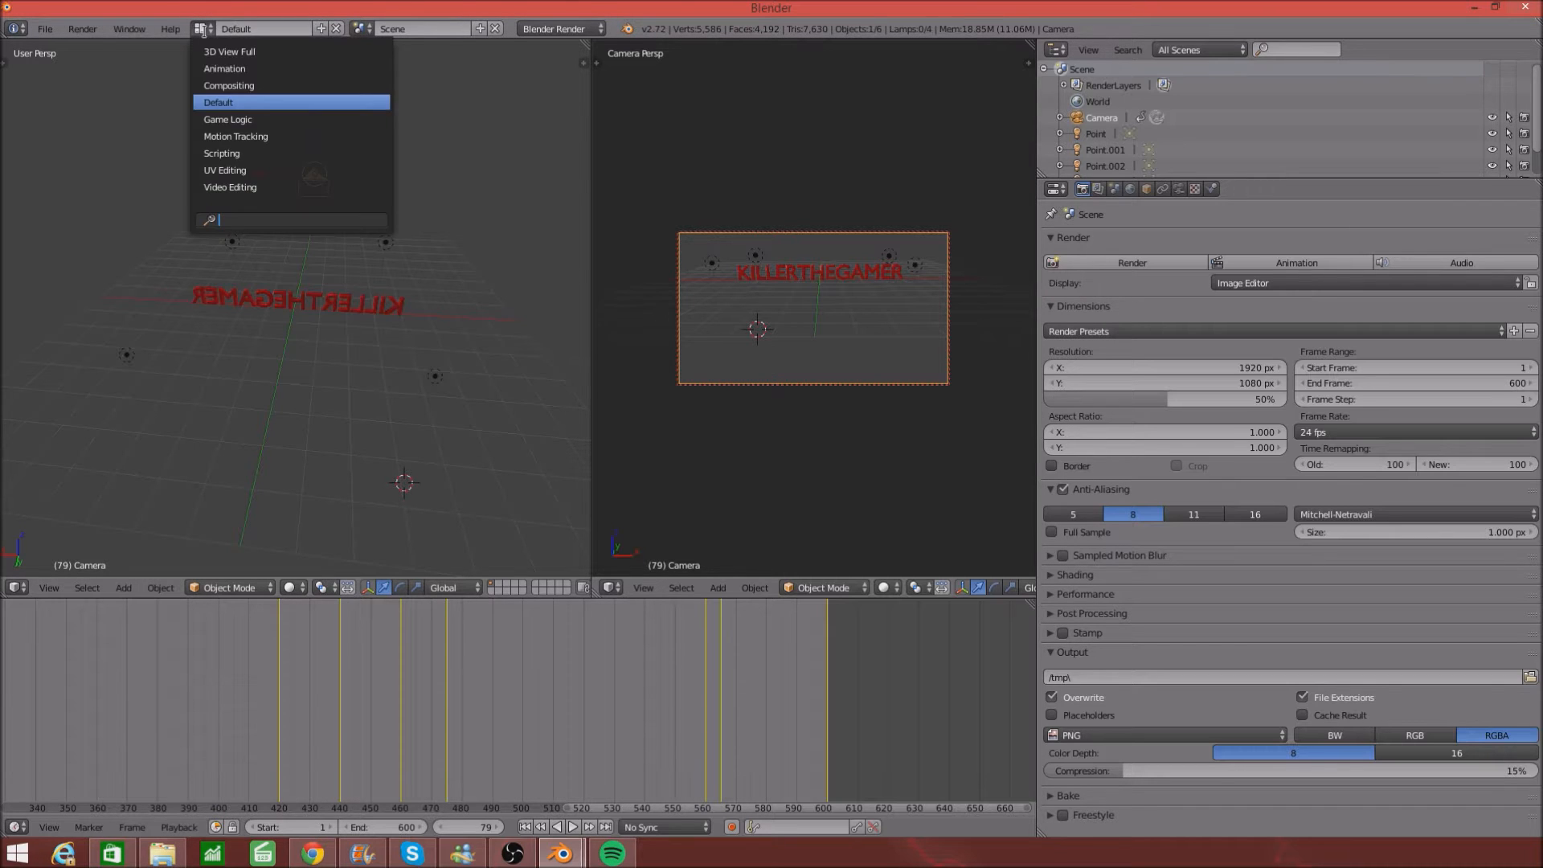
{"action": "left_click", "coordinate": [252, 185]}
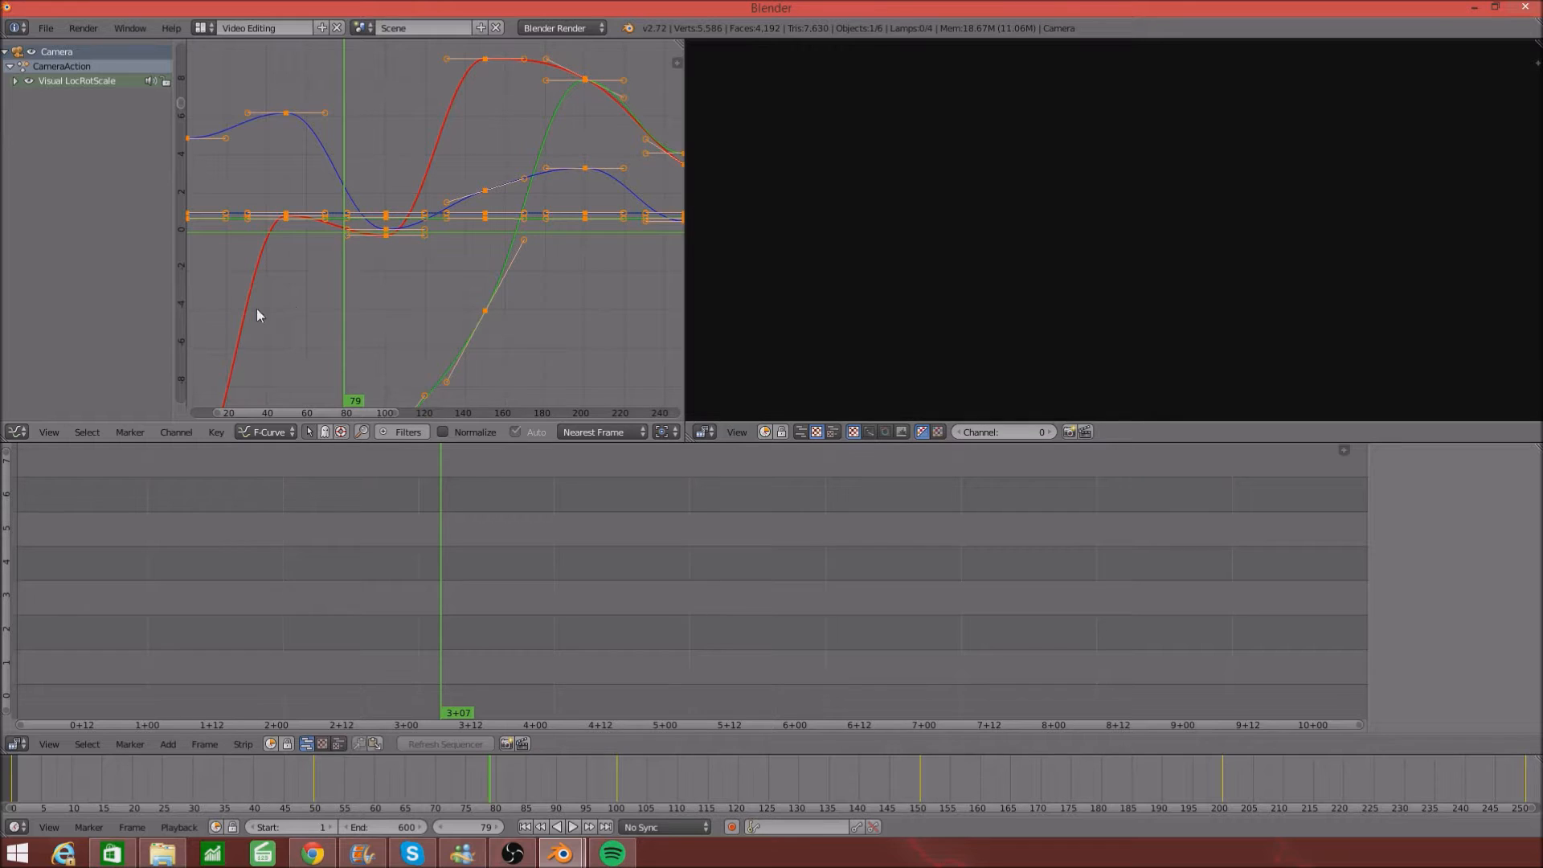
{"action": "left_click", "coordinate": [18, 433]}
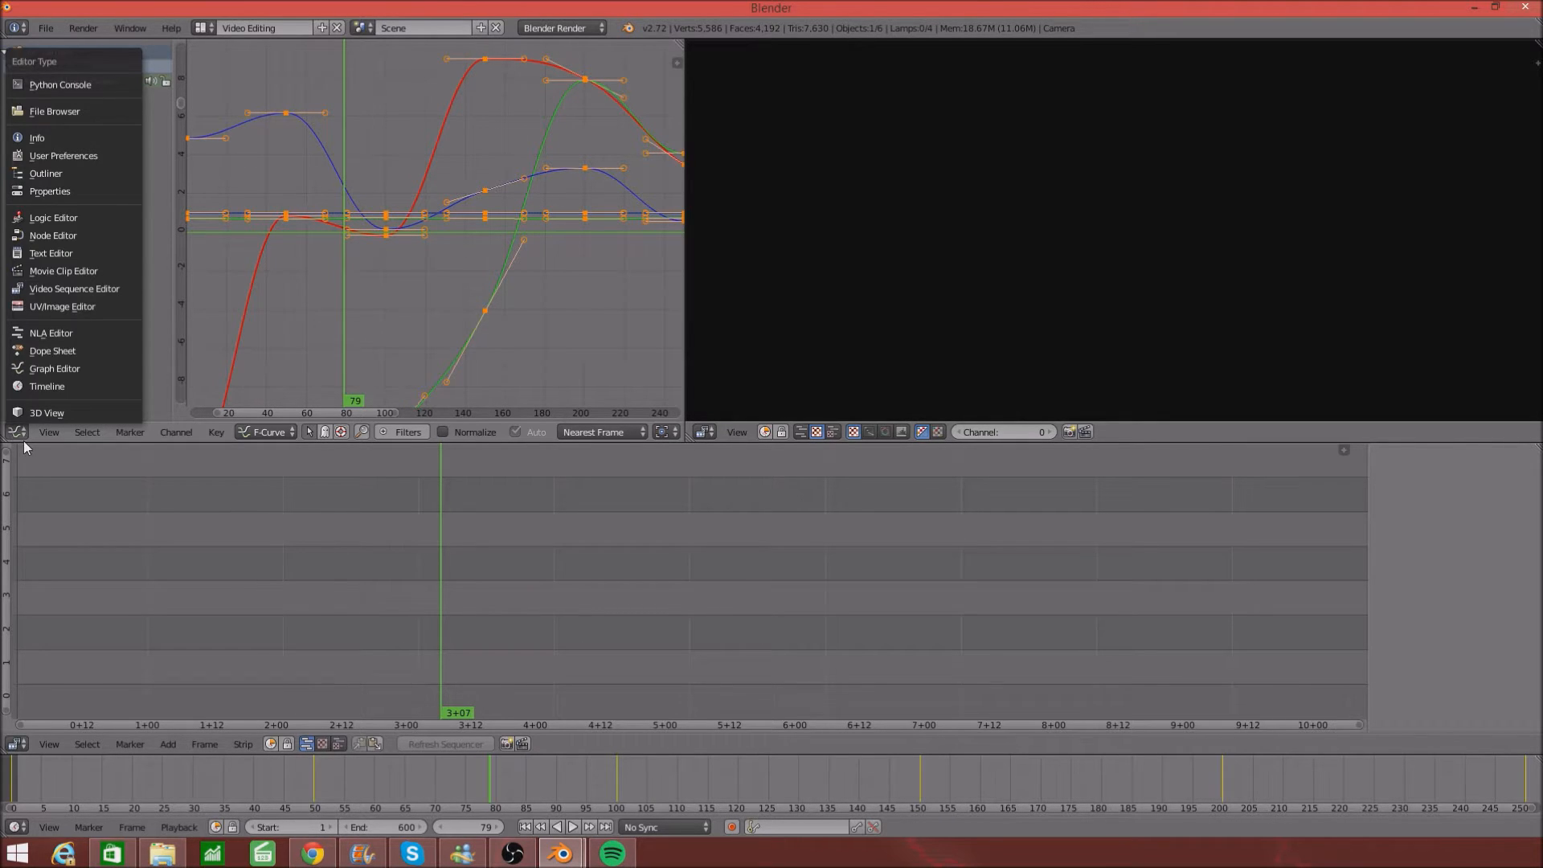
{"action": "left_click", "coordinate": [61, 413]}
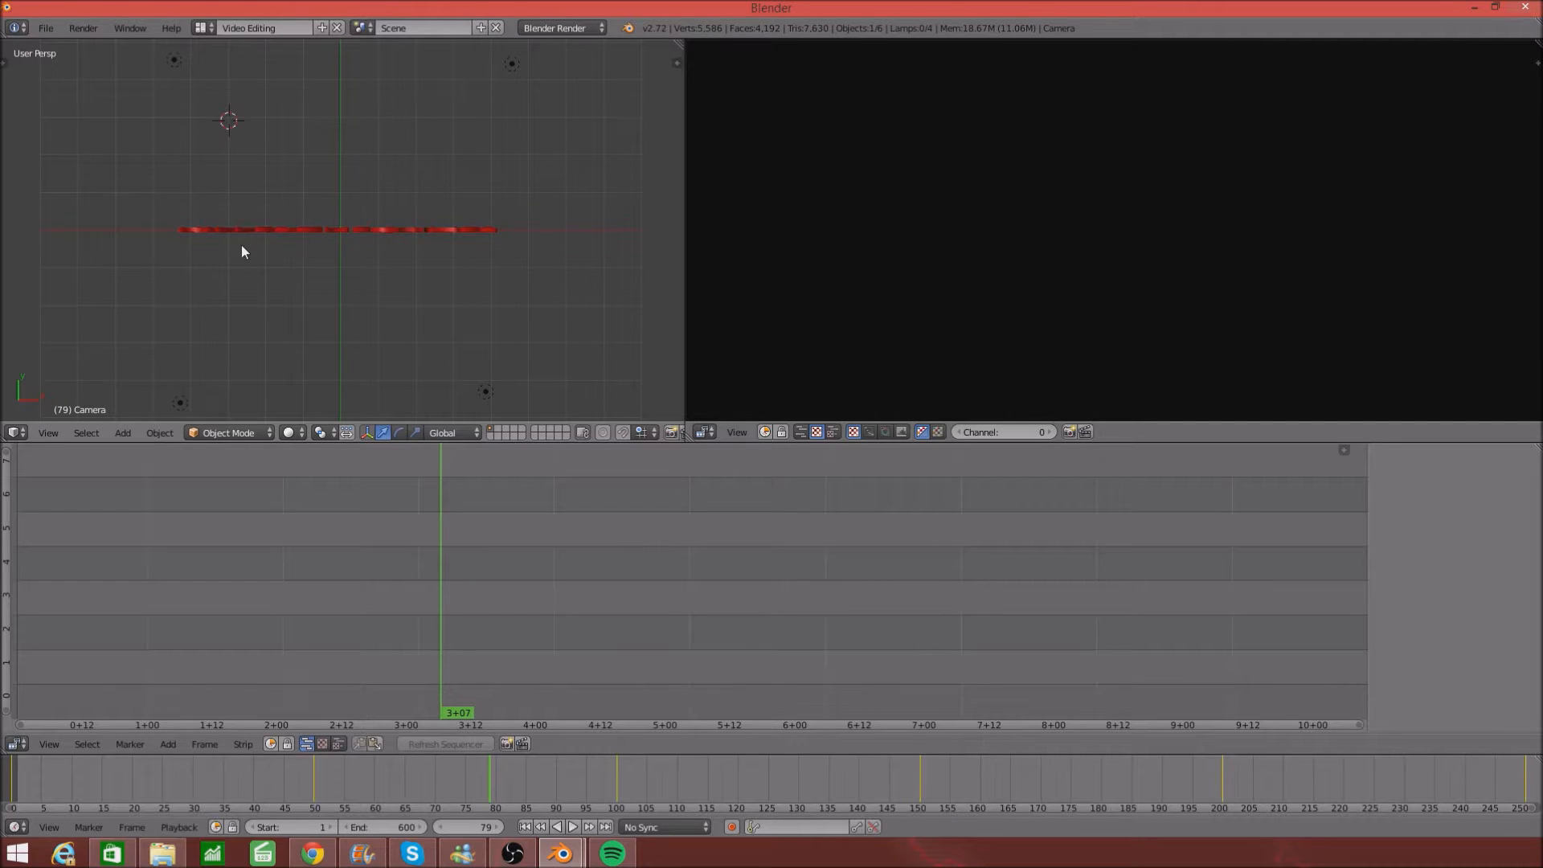
- Orbit to show the KILLERTHEGAMER text, rewind the playhead to frame 0, and bring up File Explorer
{"action": "scroll", "coordinate": [245, 235], "scroll_direction": "up", "scroll_amount": 1}
{"action": "middle_click_drag", "start_coordinate": [266, 289], "coordinate": [258, 144]}
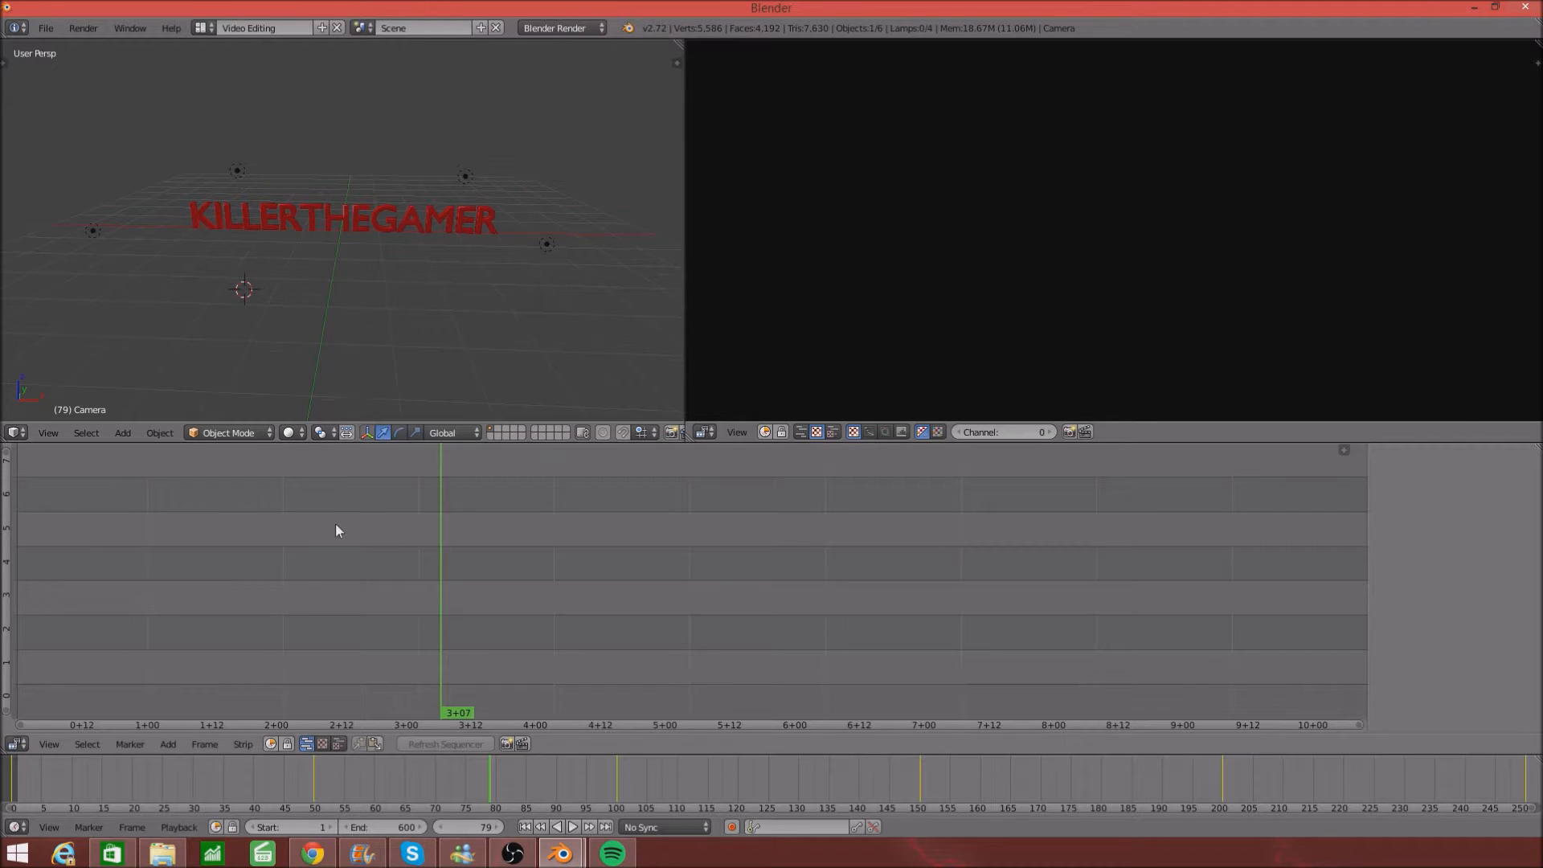
{"action": "left_click_drag", "start_coordinate": [462, 706], "coordinate": [234, 704]}
{"action": "left_click_drag", "start_coordinate": [1361, 672], "coordinate": [1368, 670]}
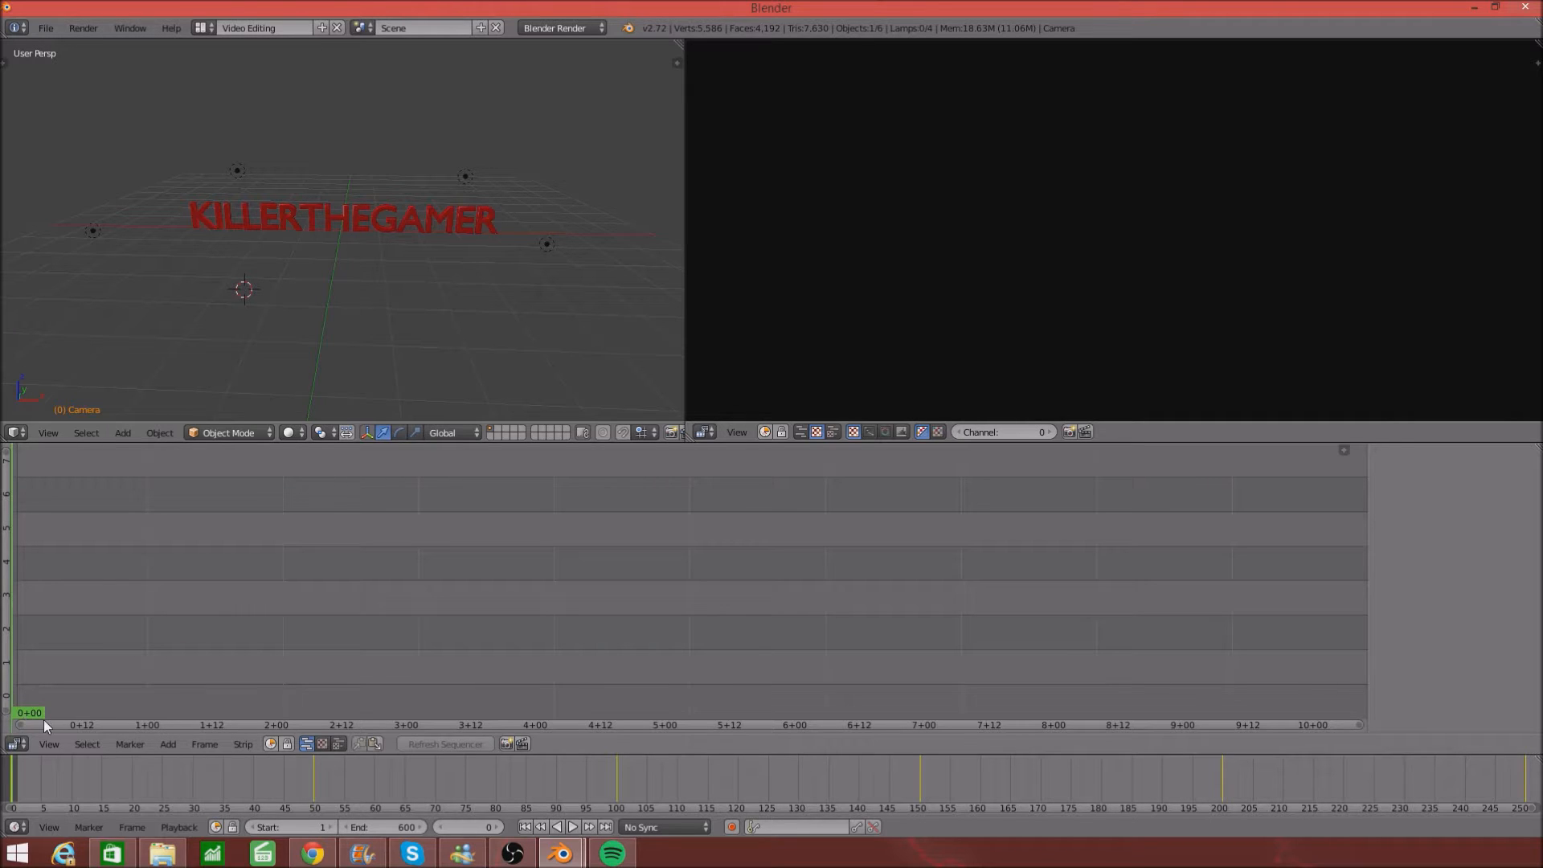
{"action": "left_click", "coordinate": [162, 853]}
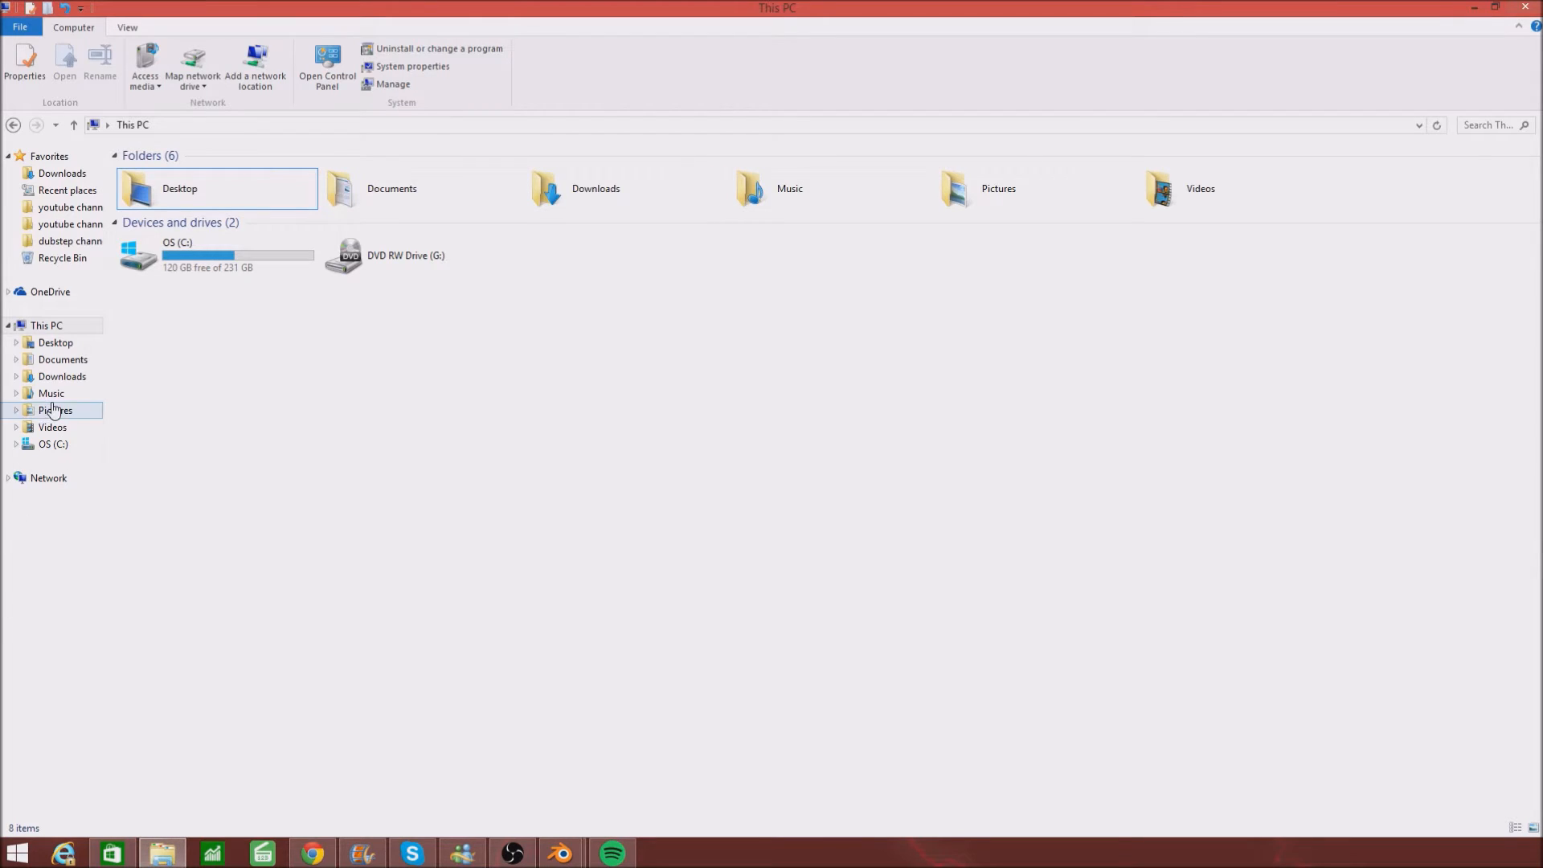
- Drag the Gaming Dubstep Mix 2014 MP3 from Downloads into the sequencer as a channel-1 sound strip
{"action": "left_click", "coordinate": [62, 173]}
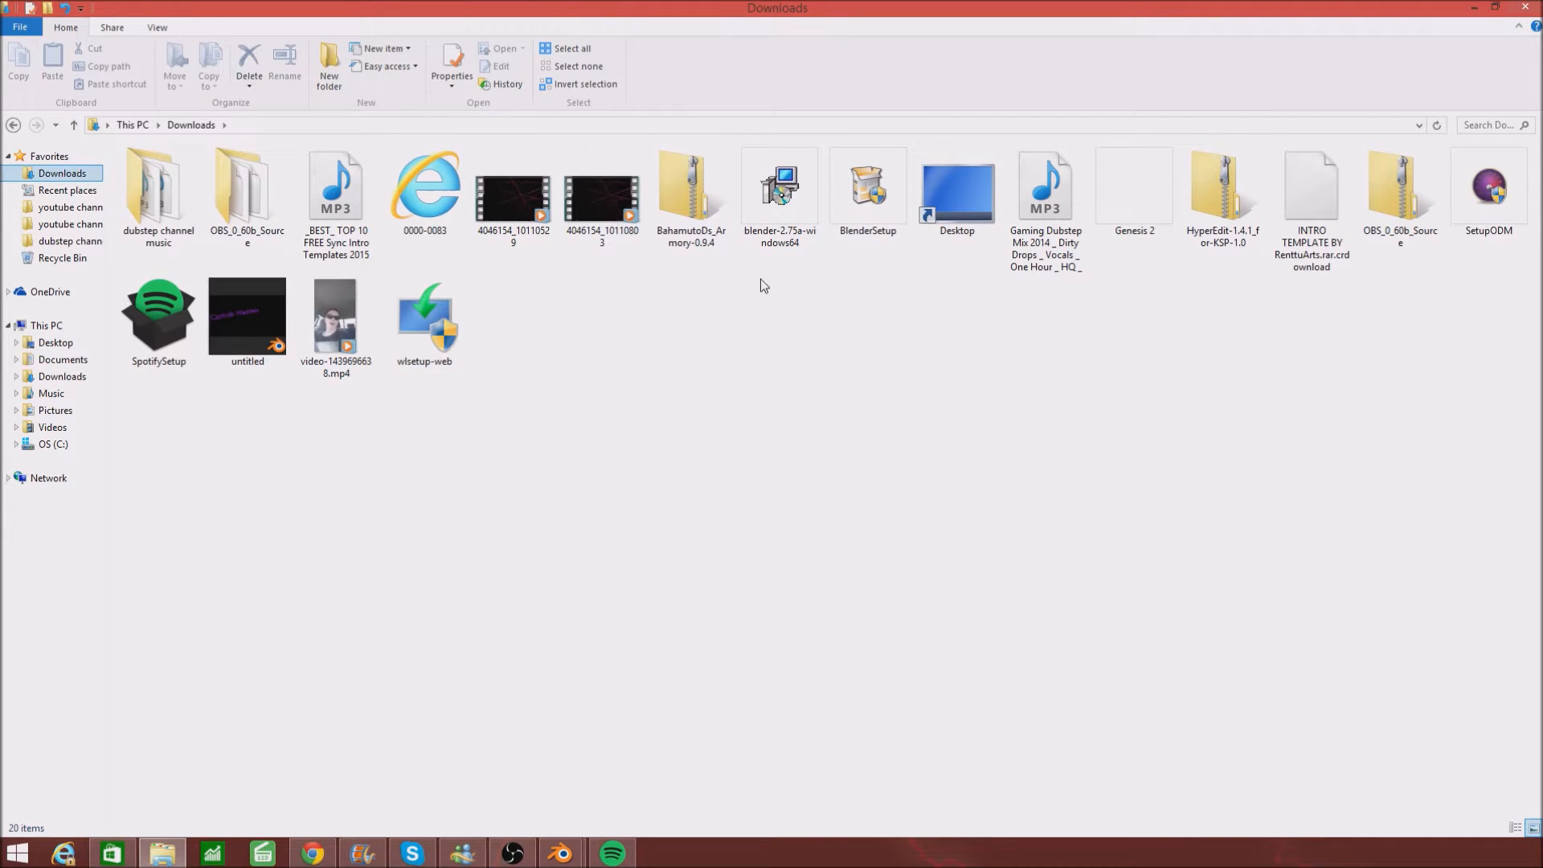
{"action": "left_click_drag", "start_coordinate": [1058, 241], "coordinate": [335, 687]}
{"action": "left_click_drag", "start_coordinate": [47, 699], "coordinate": [51, 704]}
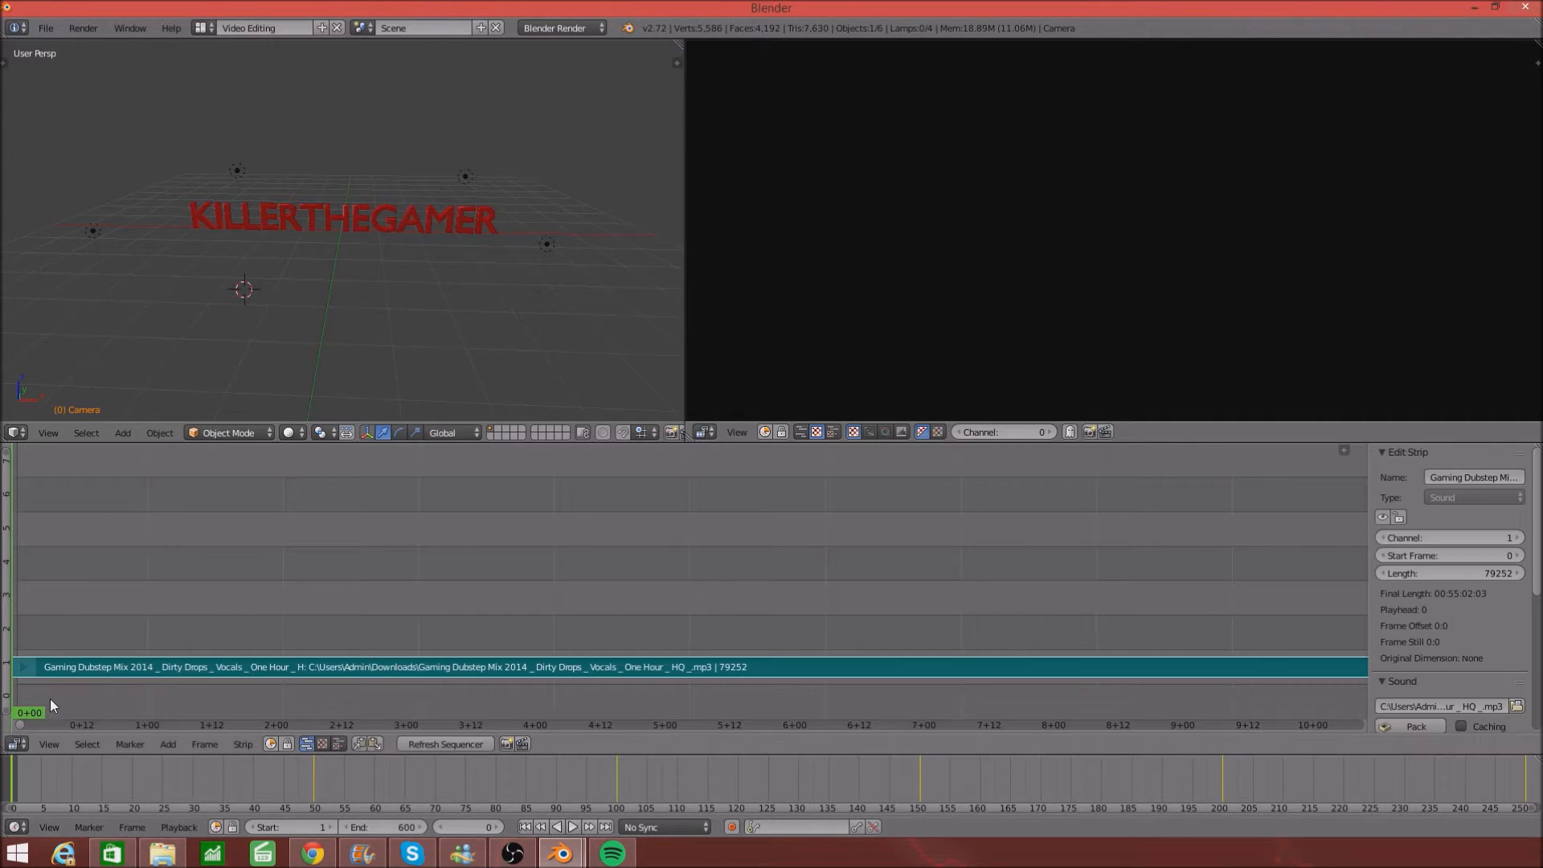
- Play the animation with the dubstep track, stop at frame 405, and return to the Default layout
{"action": "left_click", "coordinate": [576, 826]}
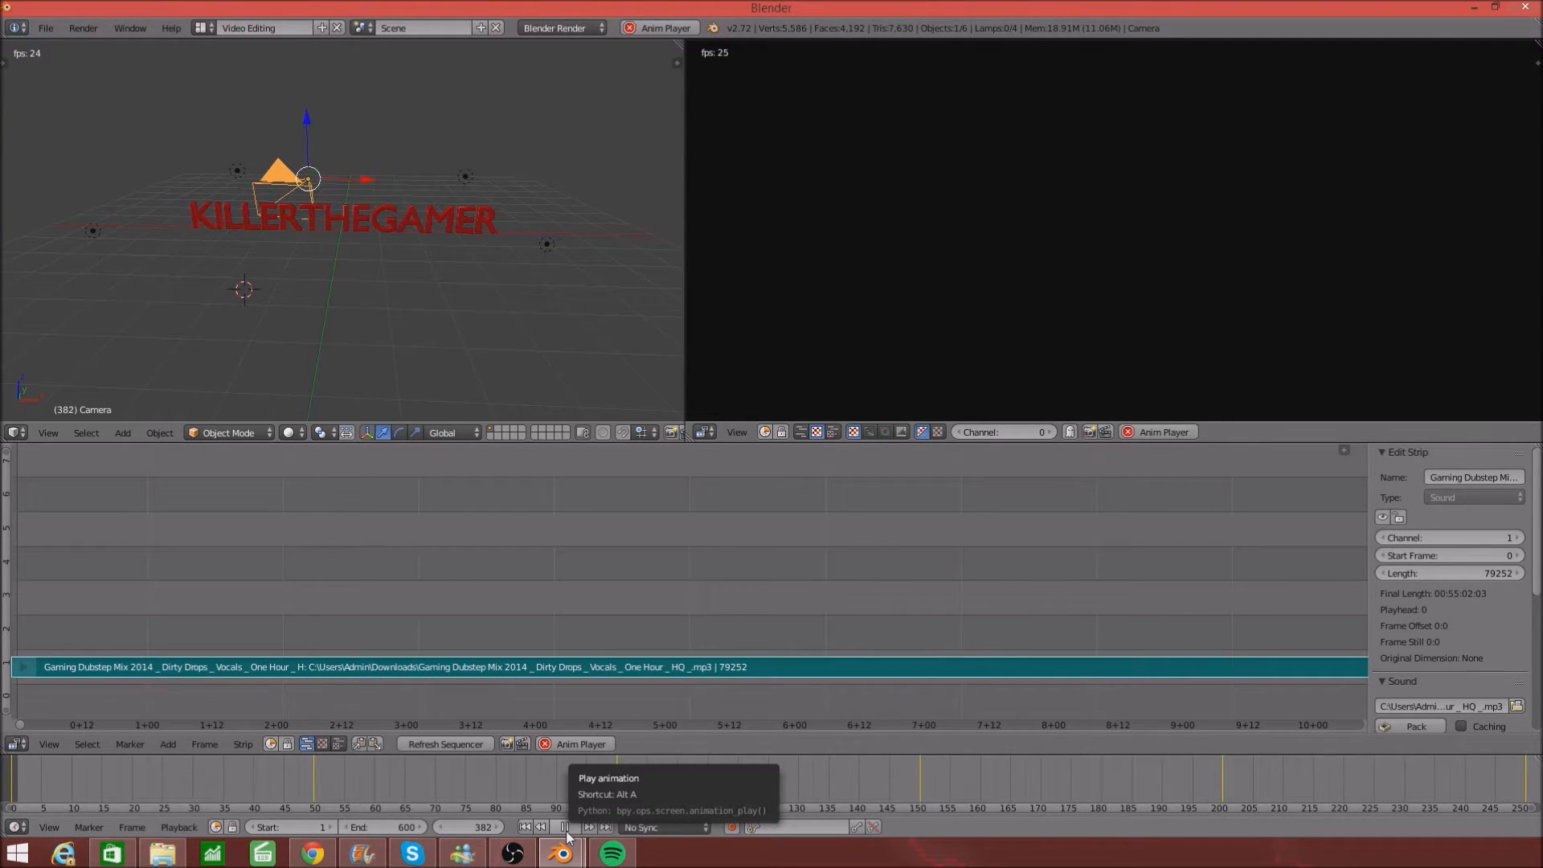
{"action": "left_click", "coordinate": [566, 828]}
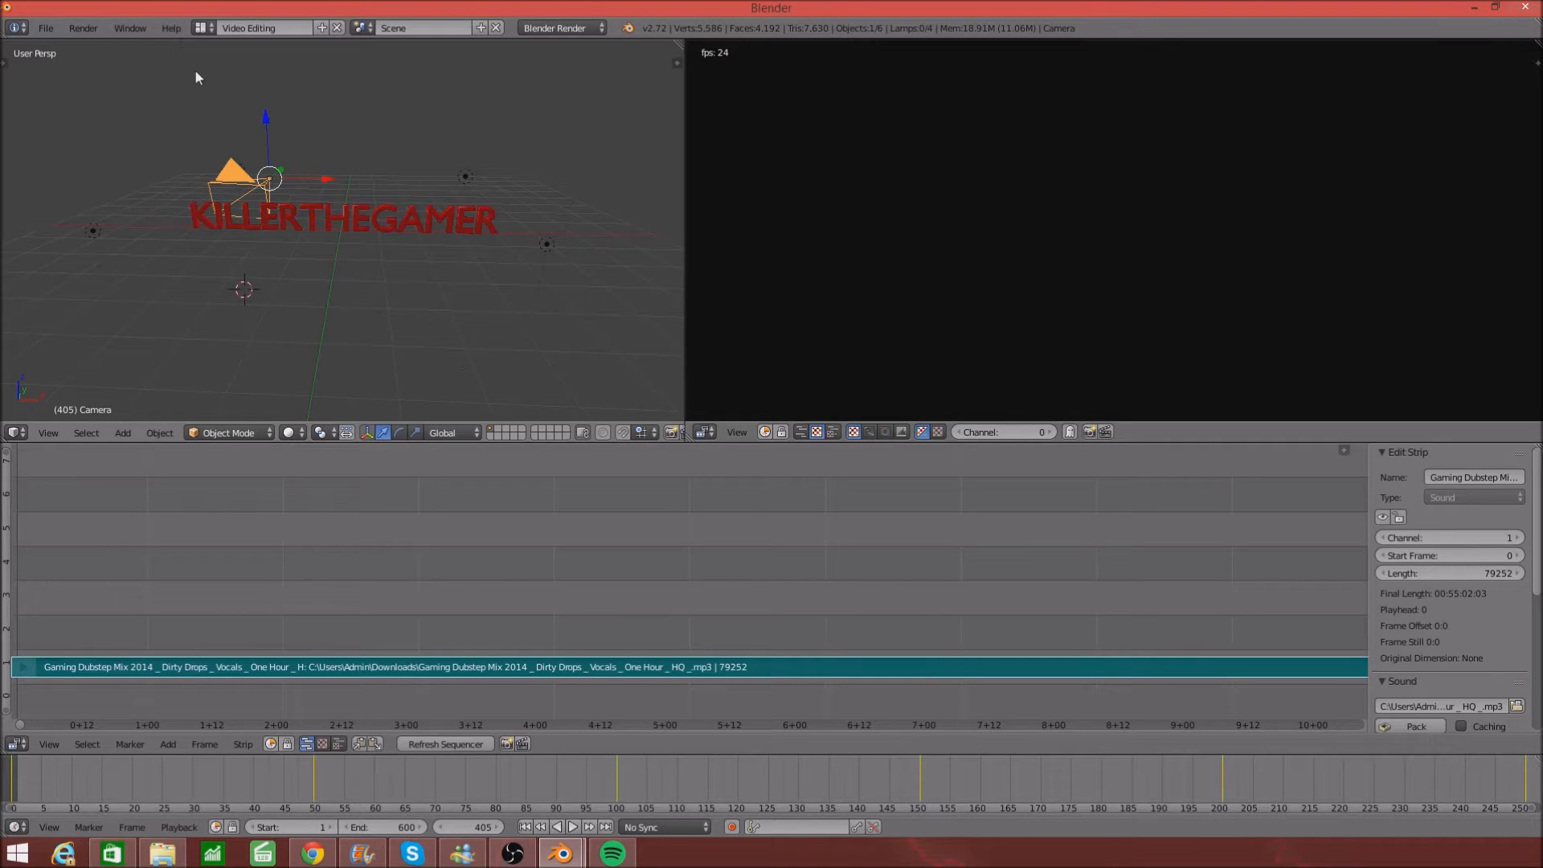
{"action": "left_click", "coordinate": [200, 29]}
{"action": "left_click", "coordinate": [223, 102]}
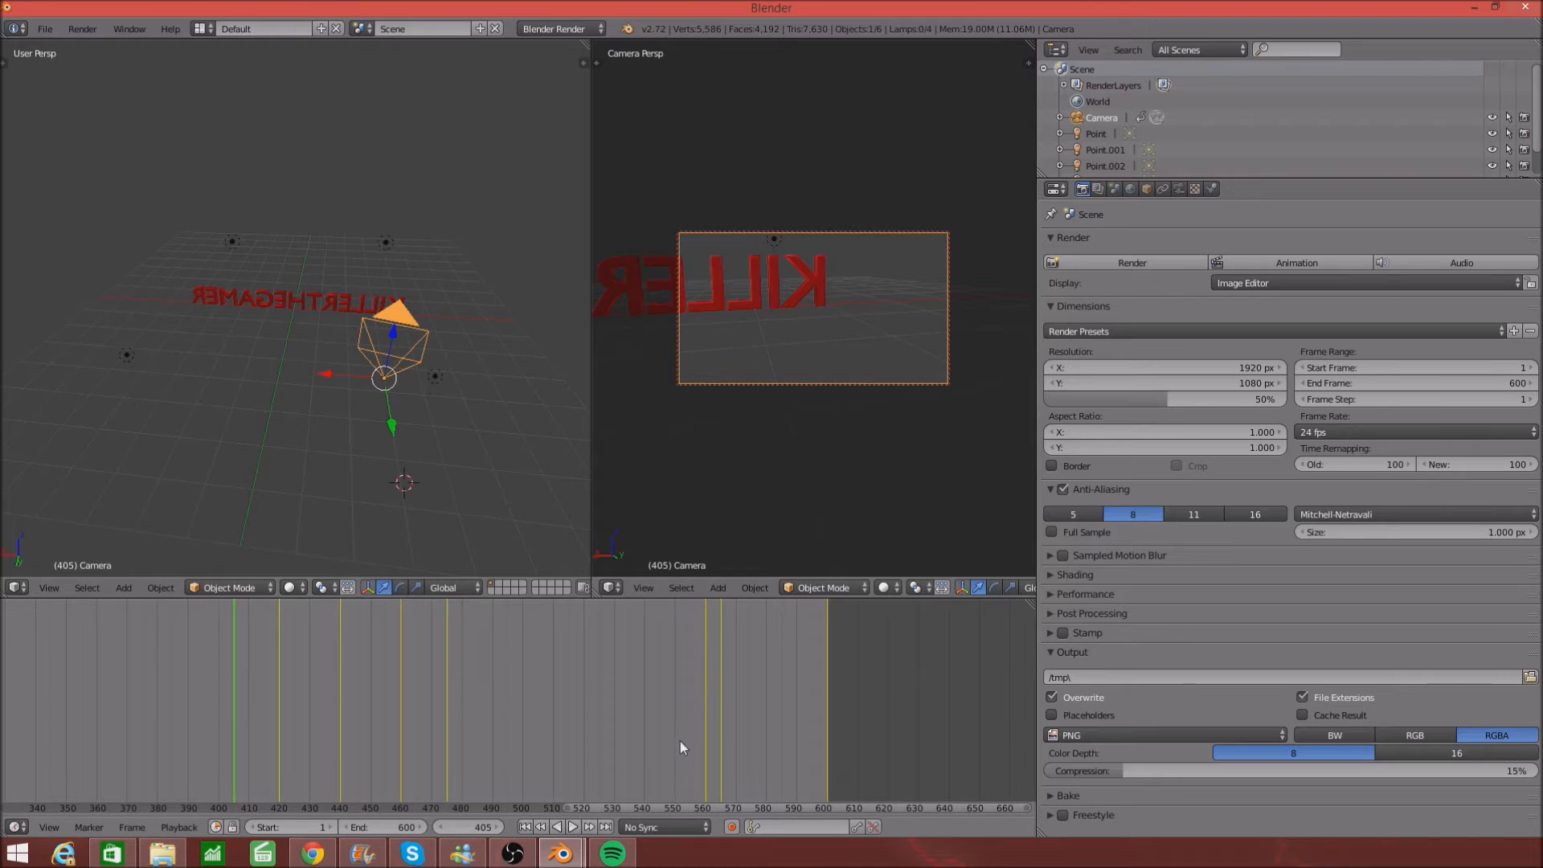
- Jump to frames 586 and 600, play the camera fly-around, and pause at frame 68
{"action": "left_click", "coordinate": [781, 730]}
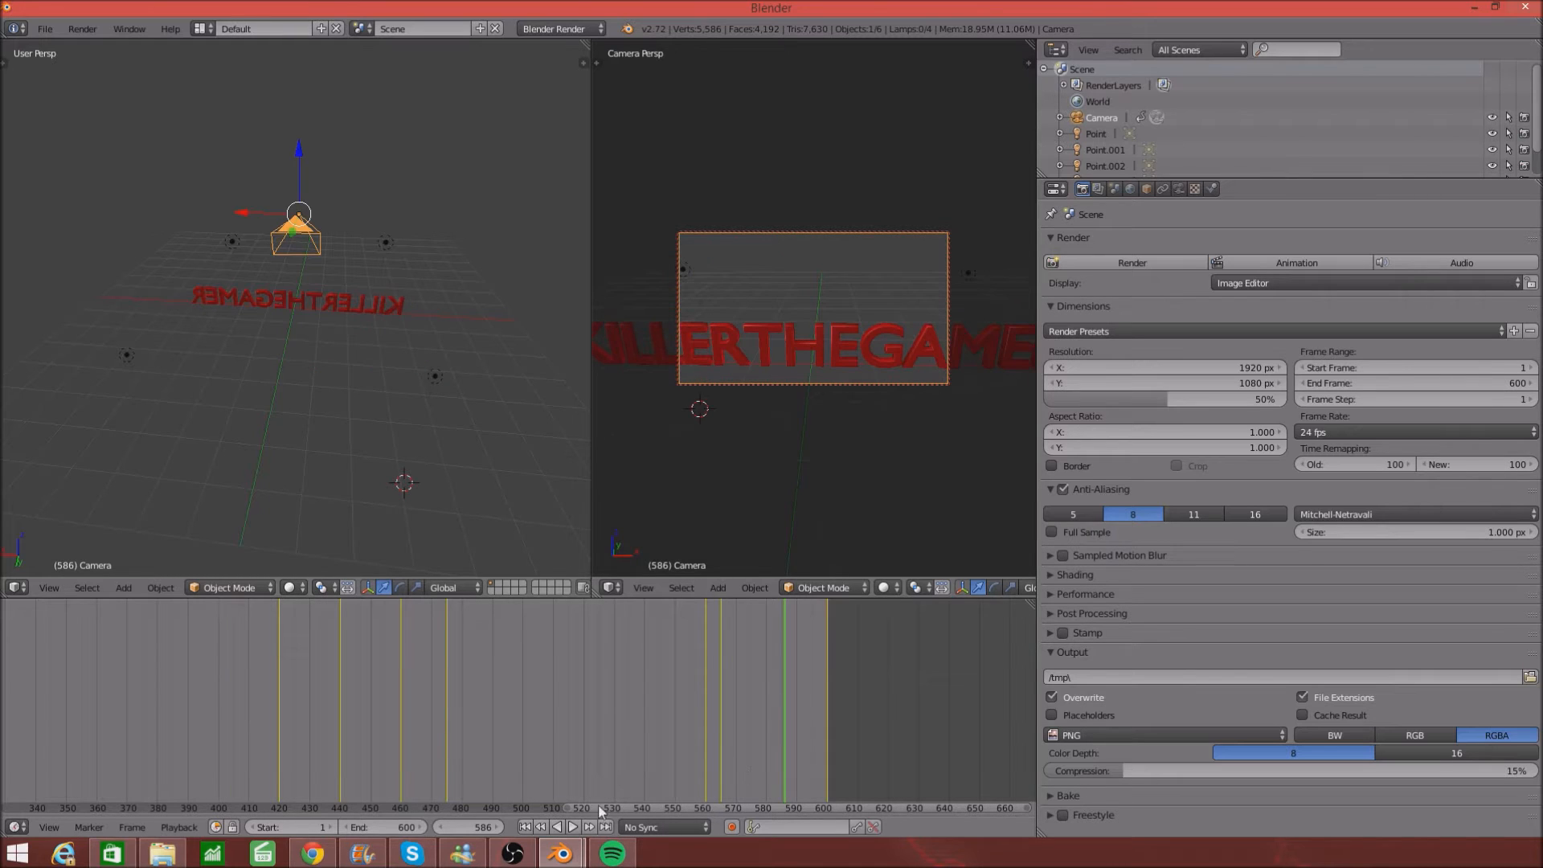
{"action": "left_click", "coordinate": [827, 766]}
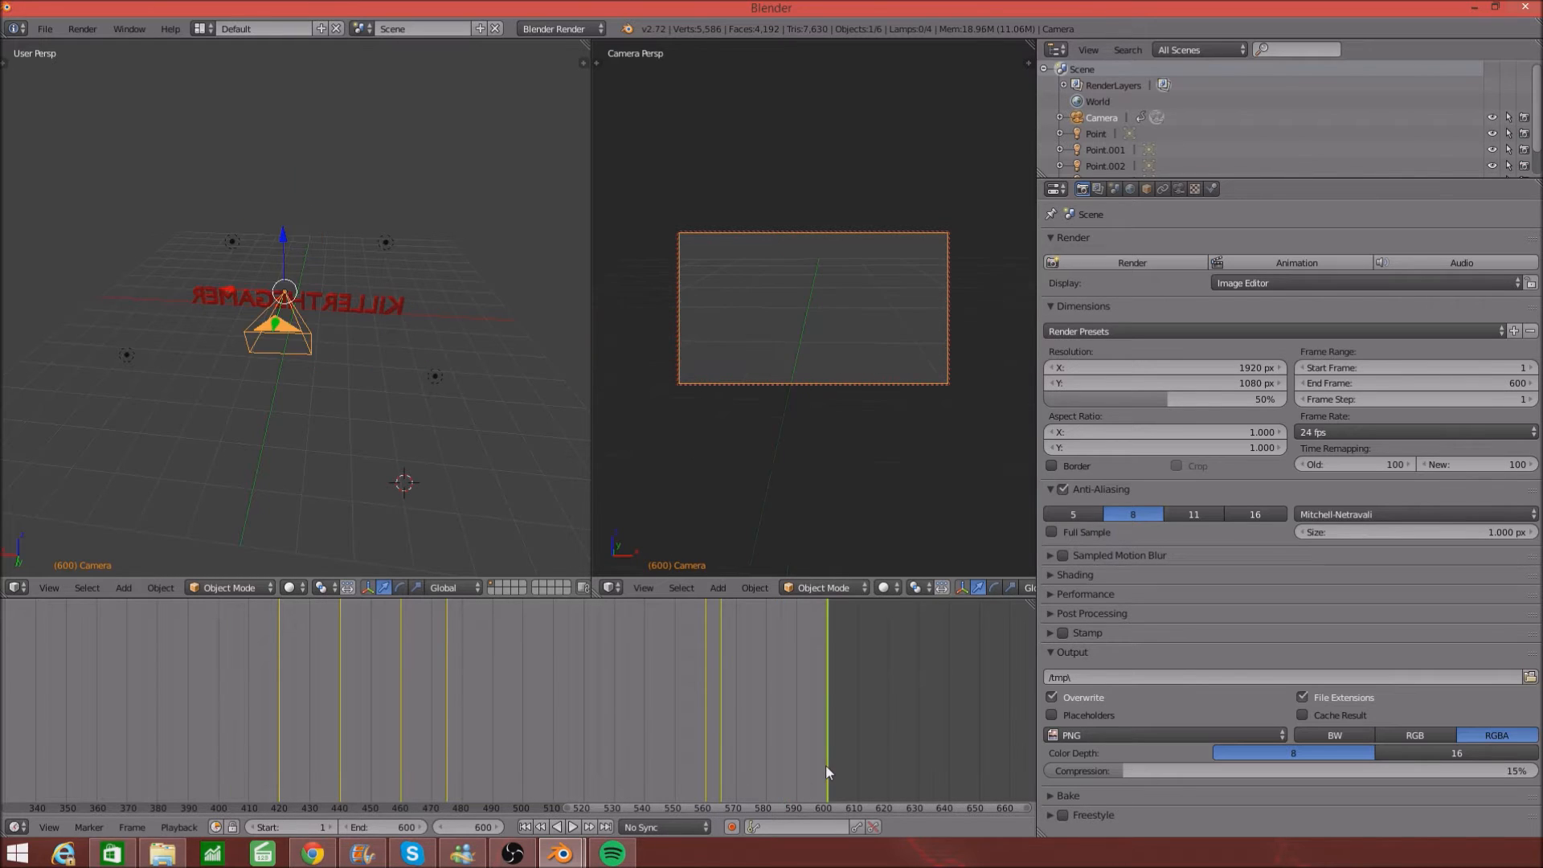
{"action": "left_click", "coordinate": [574, 827]}
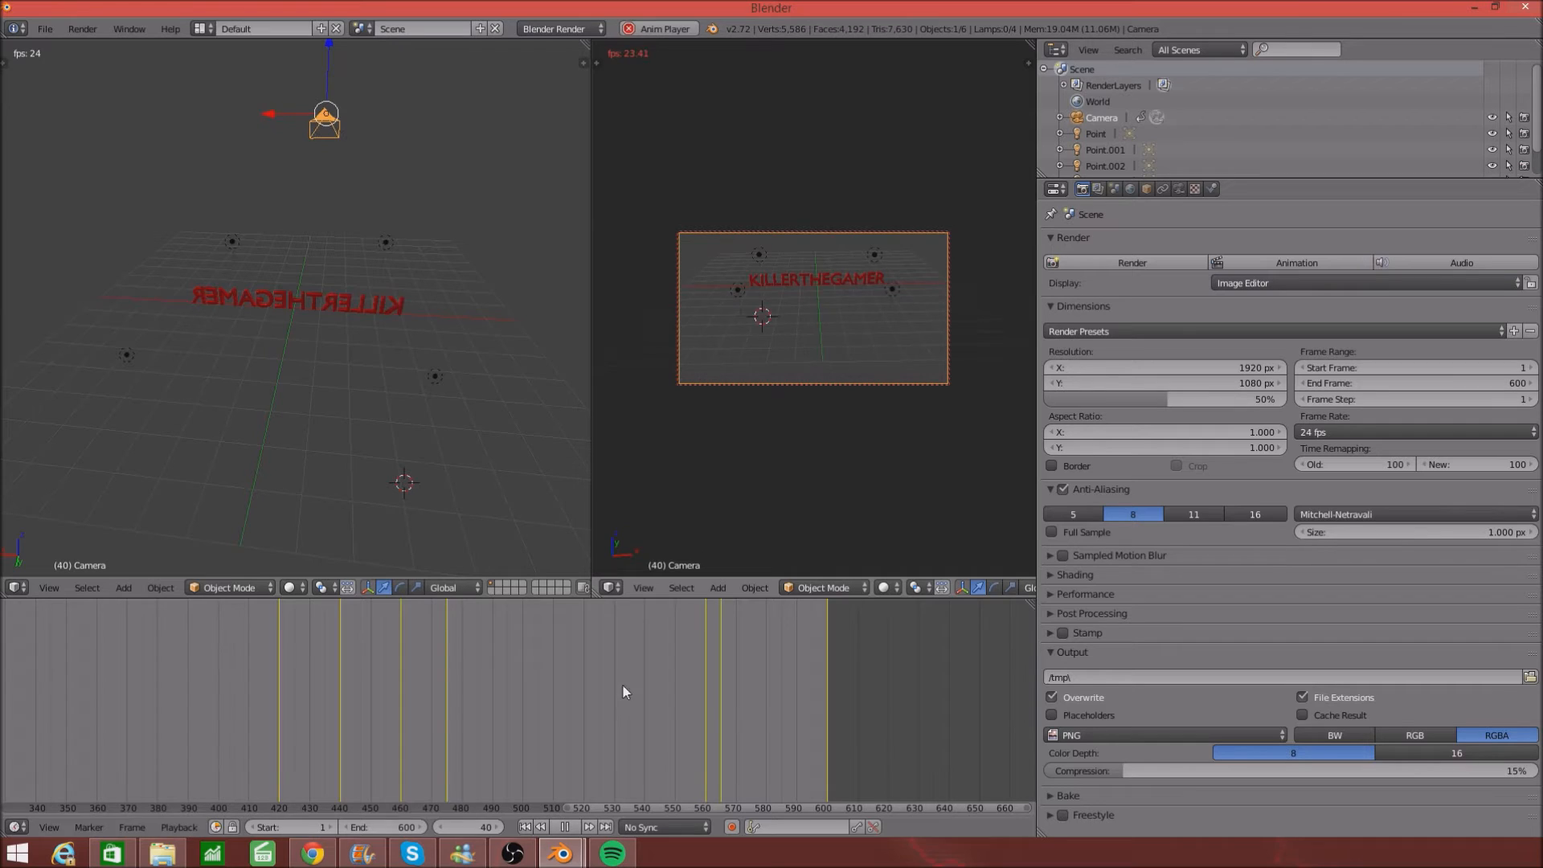
{"action": "left_click", "coordinate": [566, 828]}
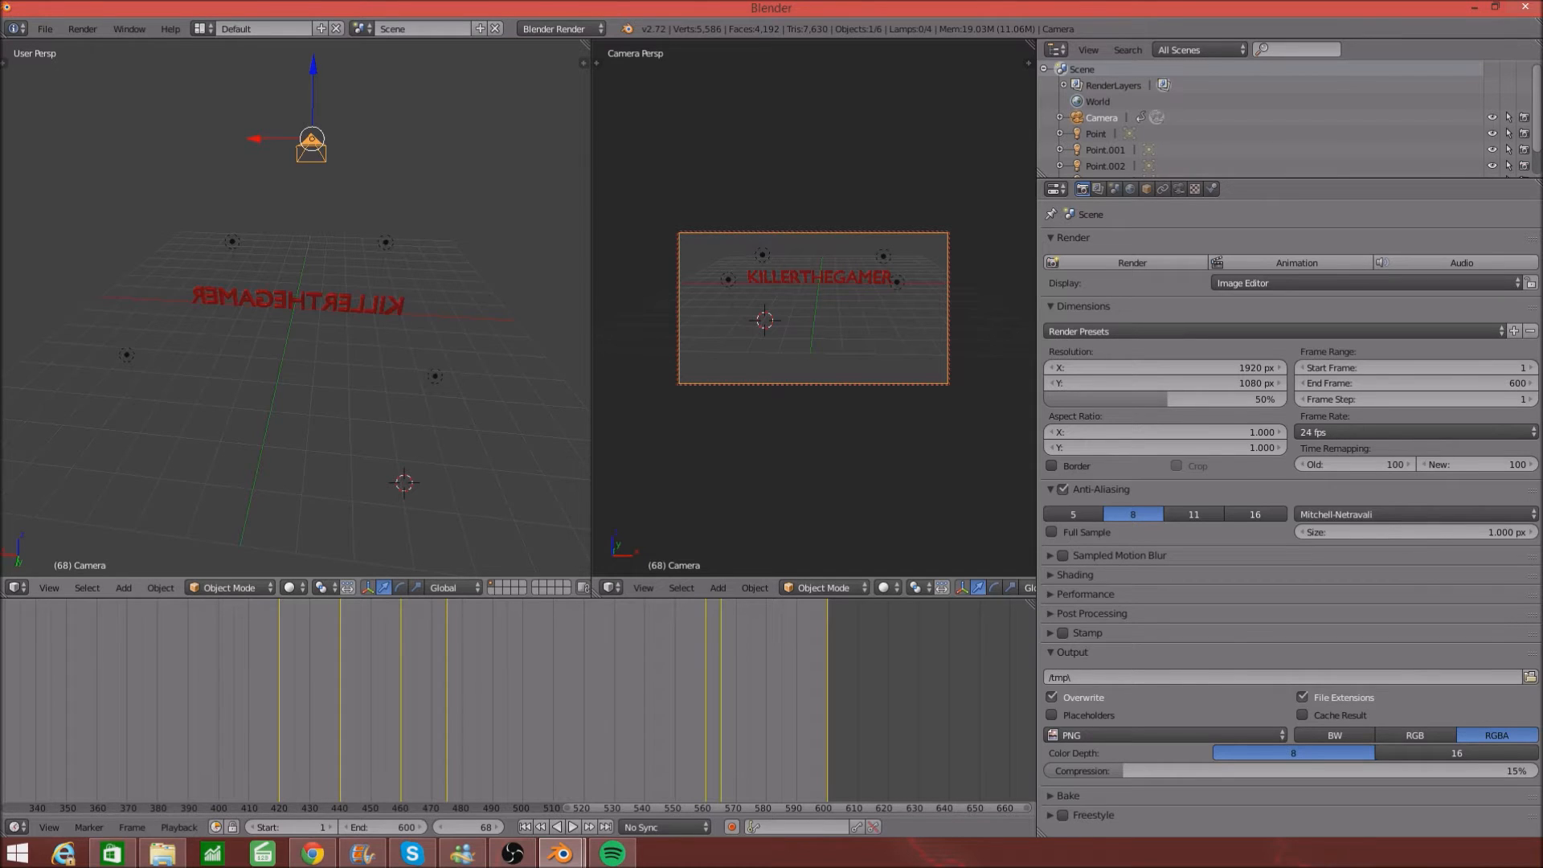
{"action": "left_click", "coordinate": [2, 165]}
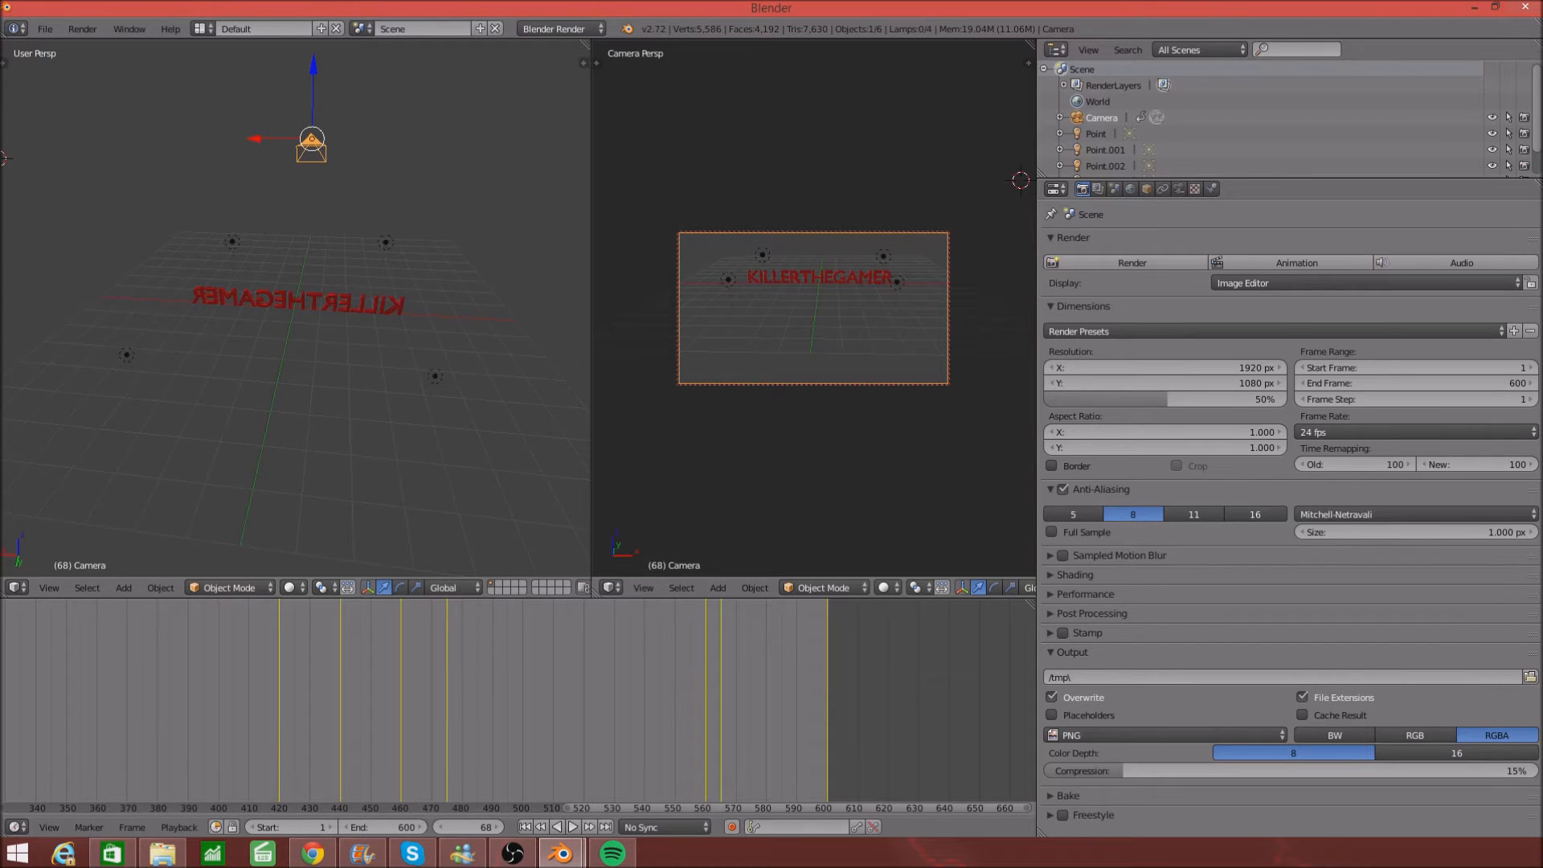
- Add a torus from the Tool Shelf's Create tab and drop it at the scene centre
{"action": "left_click", "coordinate": [7, 63]}
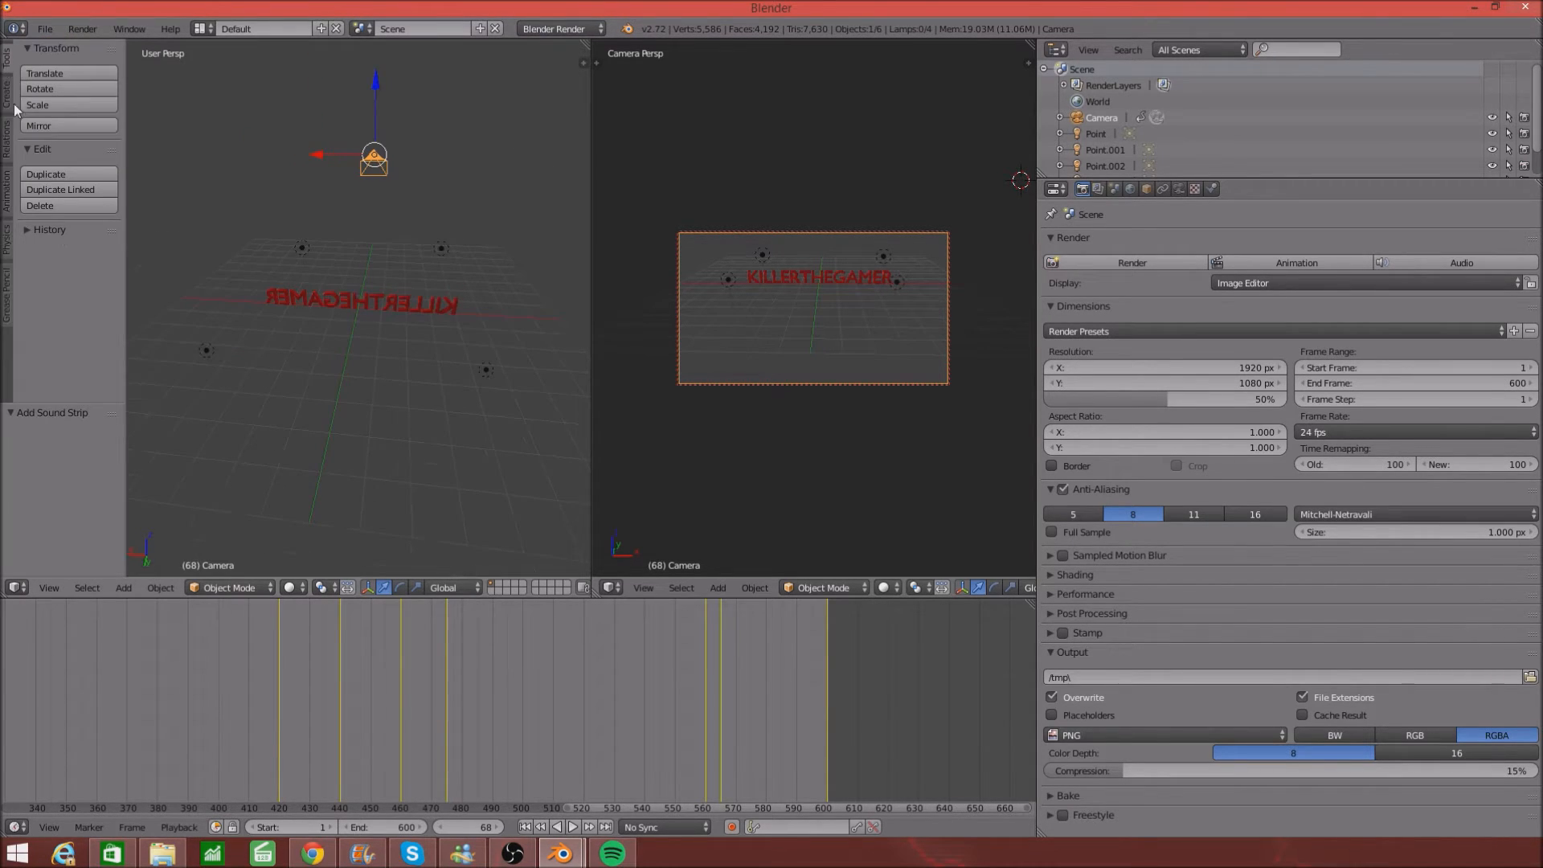
{"action": "left_click", "coordinate": [5, 95]}
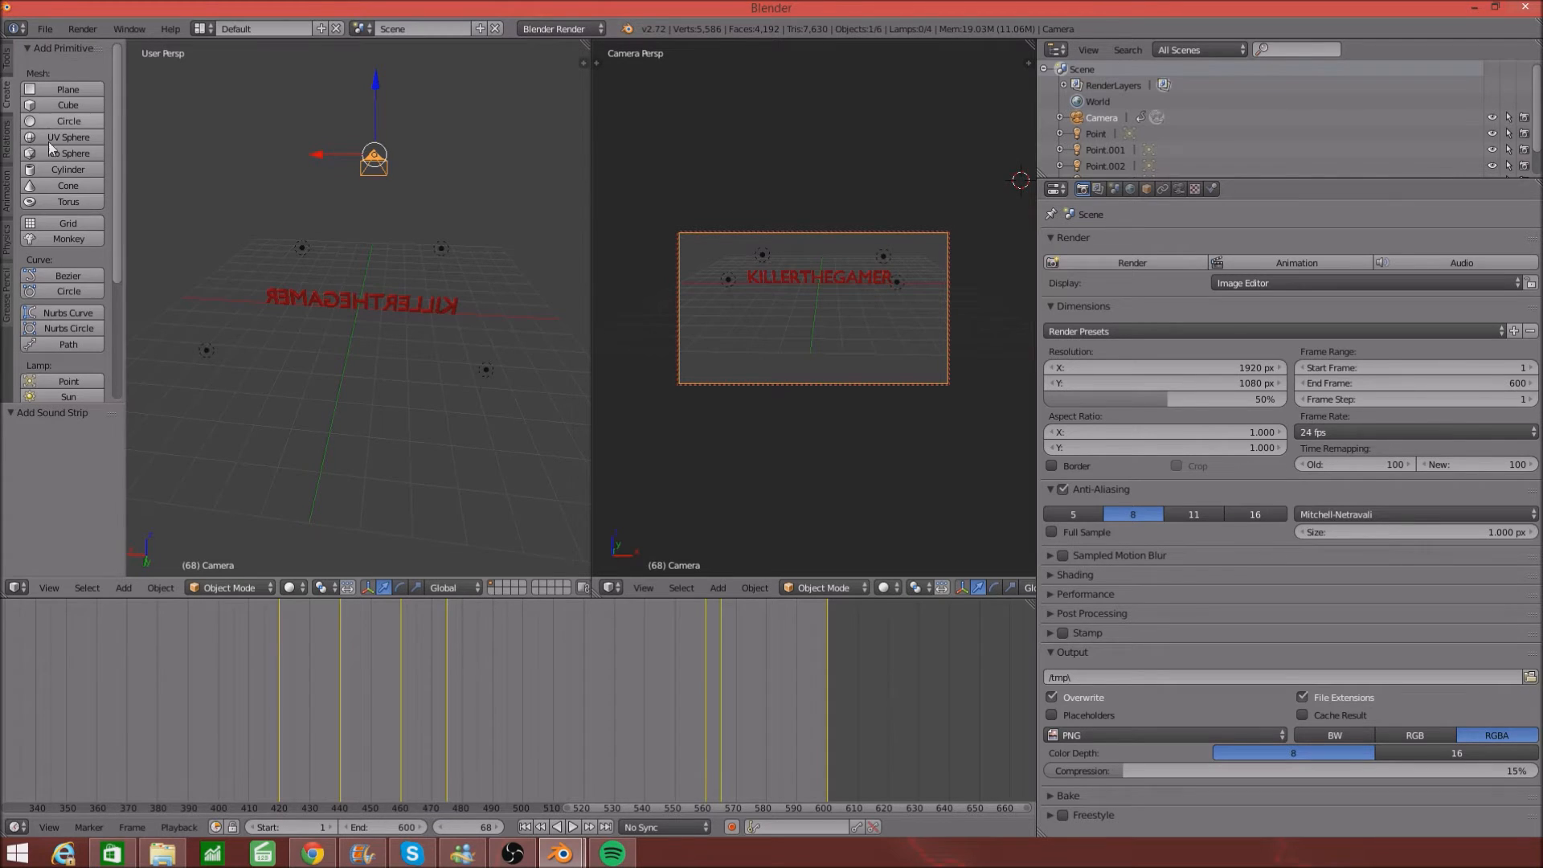
{"action": "left_click", "coordinate": [65, 200]}
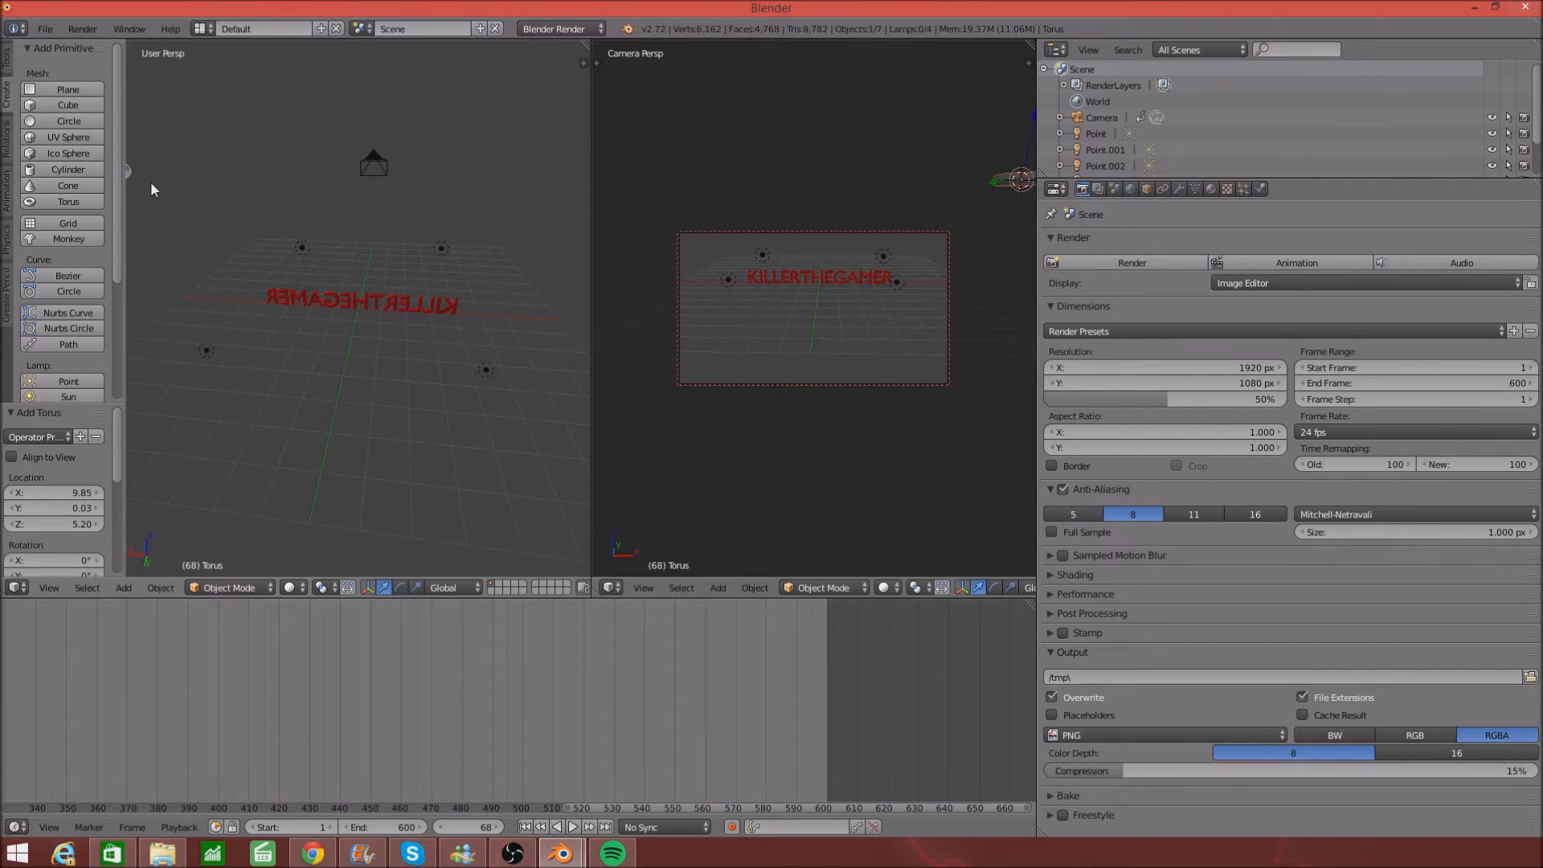
{"action": "middle_click_drag", "start_coordinate": [155, 179], "coordinate": [565, 182]}
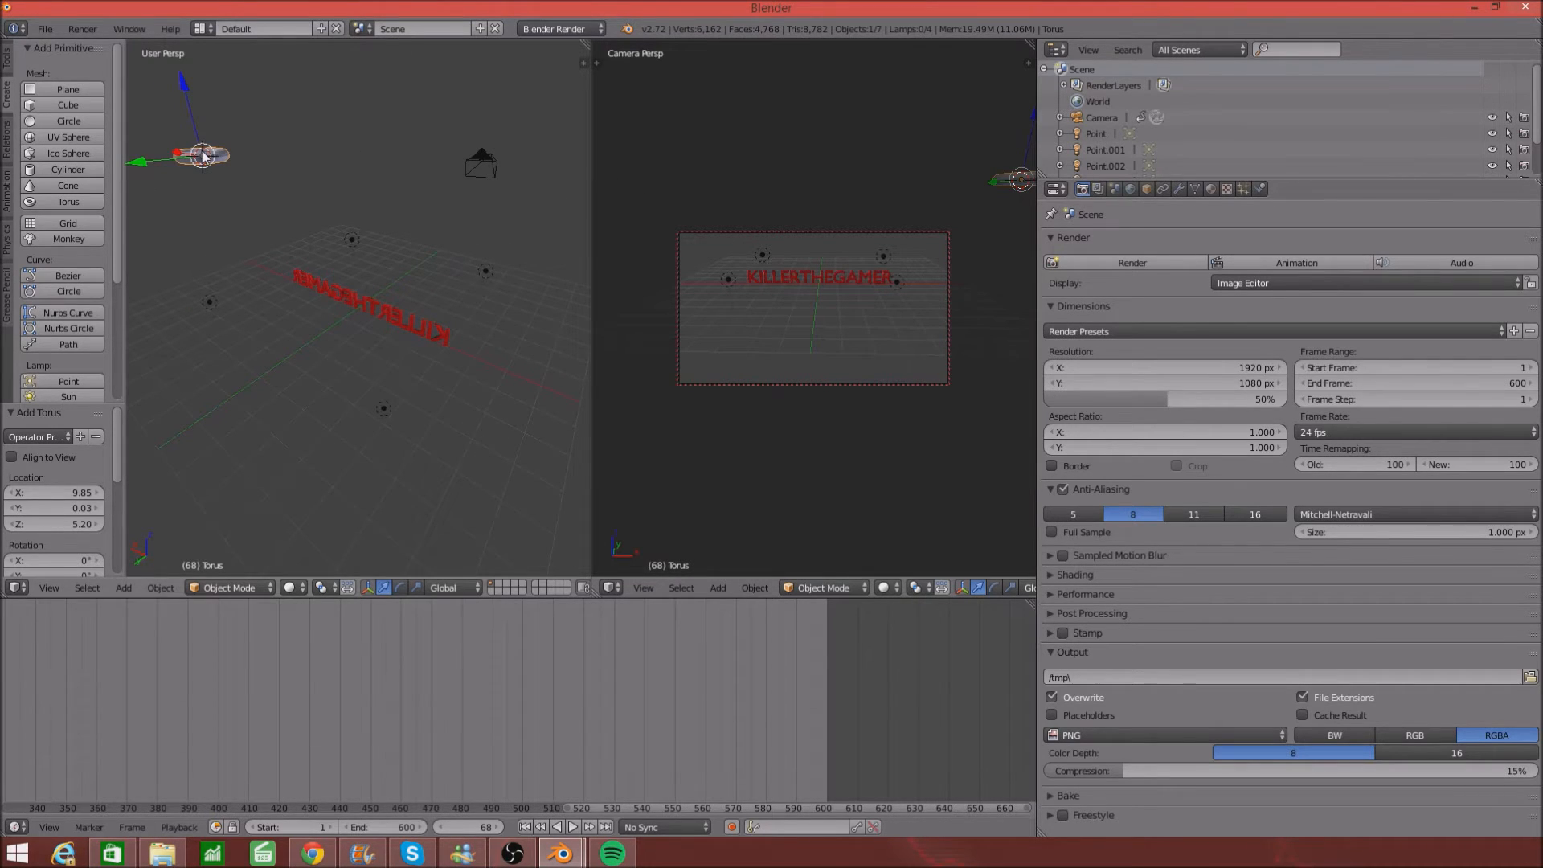
{"action": "key", "text": "g"}
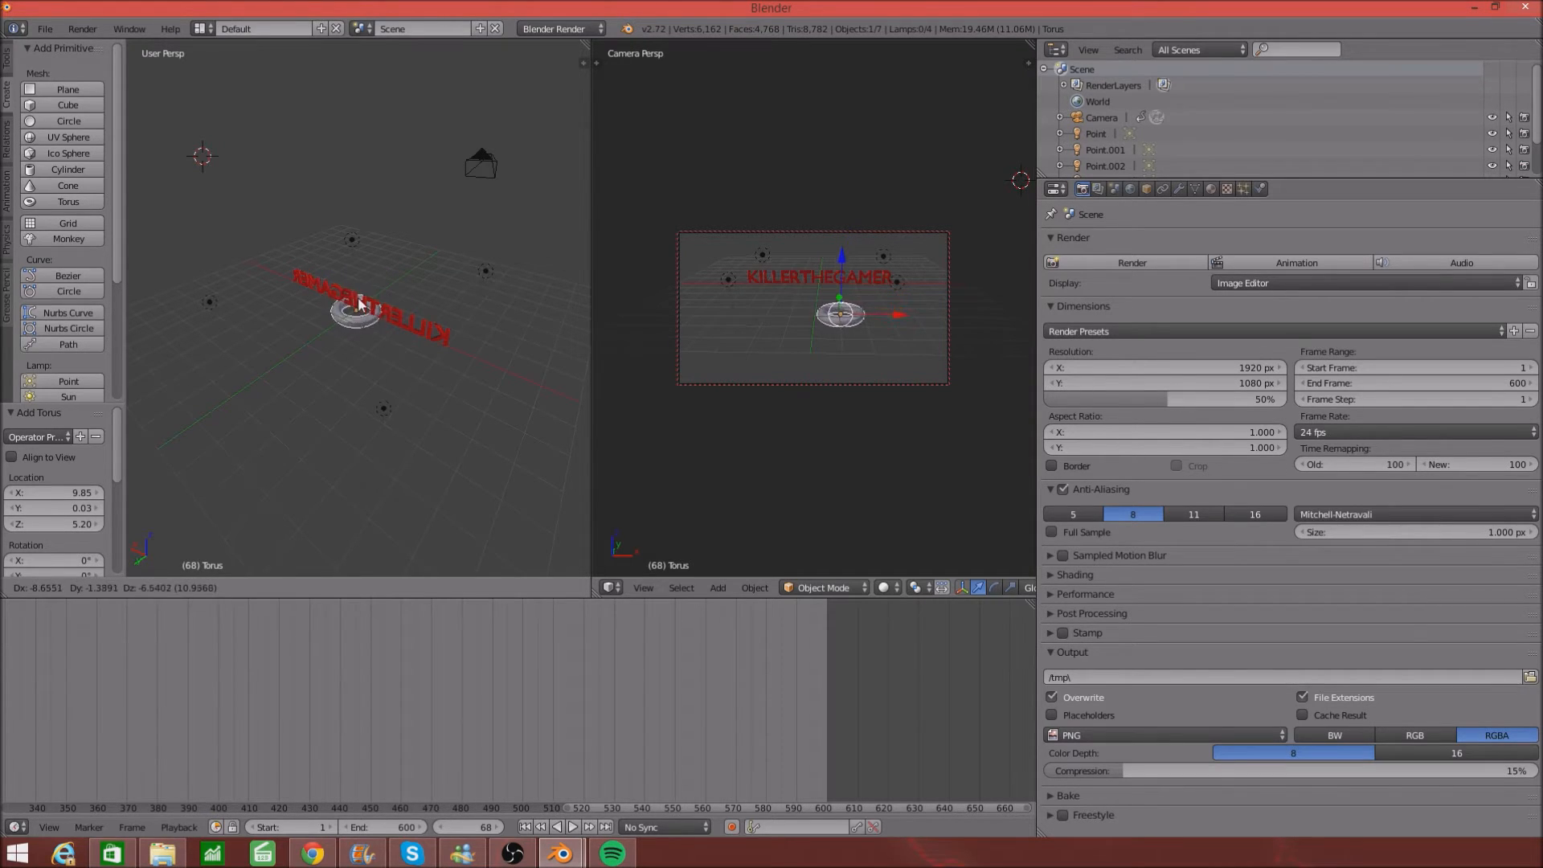
{"action": "left_click", "coordinate": [340, 332]}
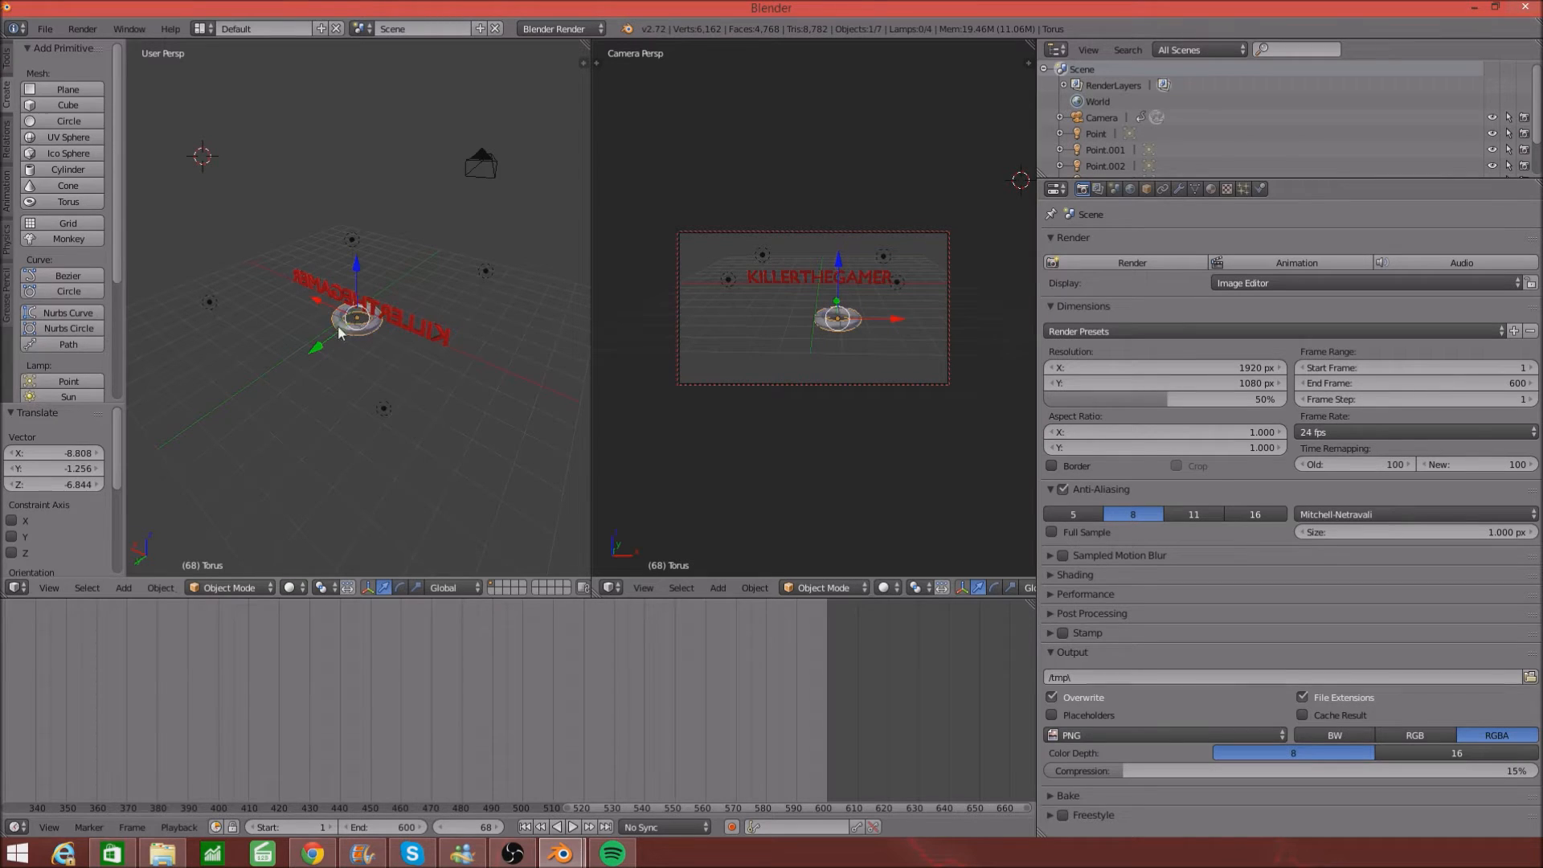
- Raise the torus along Z to 3.060 and shift it along X
{"action": "left_click_drag", "start_coordinate": [359, 264], "coordinate": [366, 204]}
{"action": "mouse_move", "coordinate": [354, 295]}
{"action": "middle_mouse_down"}
{"action": "mouse_move", "coordinate": [424, 253]}
{"action": "mouse_move", "coordinate": [363, 270]}
{"action": "middle_mouse_up"}
{"action": "scroll", "coordinate": [422, 251], "scroll_direction": "up", "scroll_amount": 3}
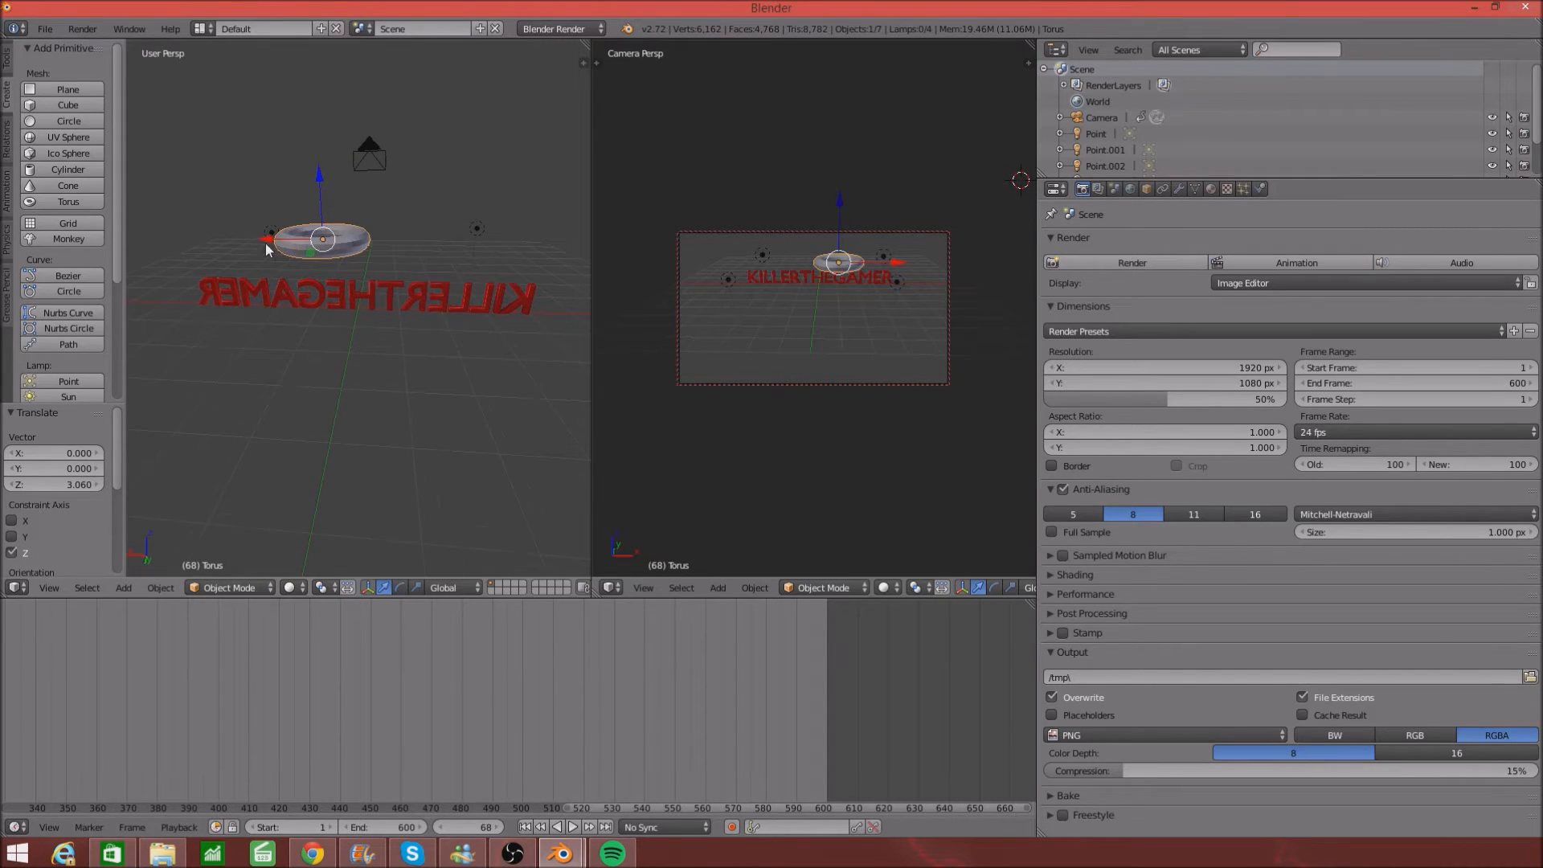
{"action": "left_click_drag", "start_coordinate": [268, 243], "coordinate": [310, 258]}
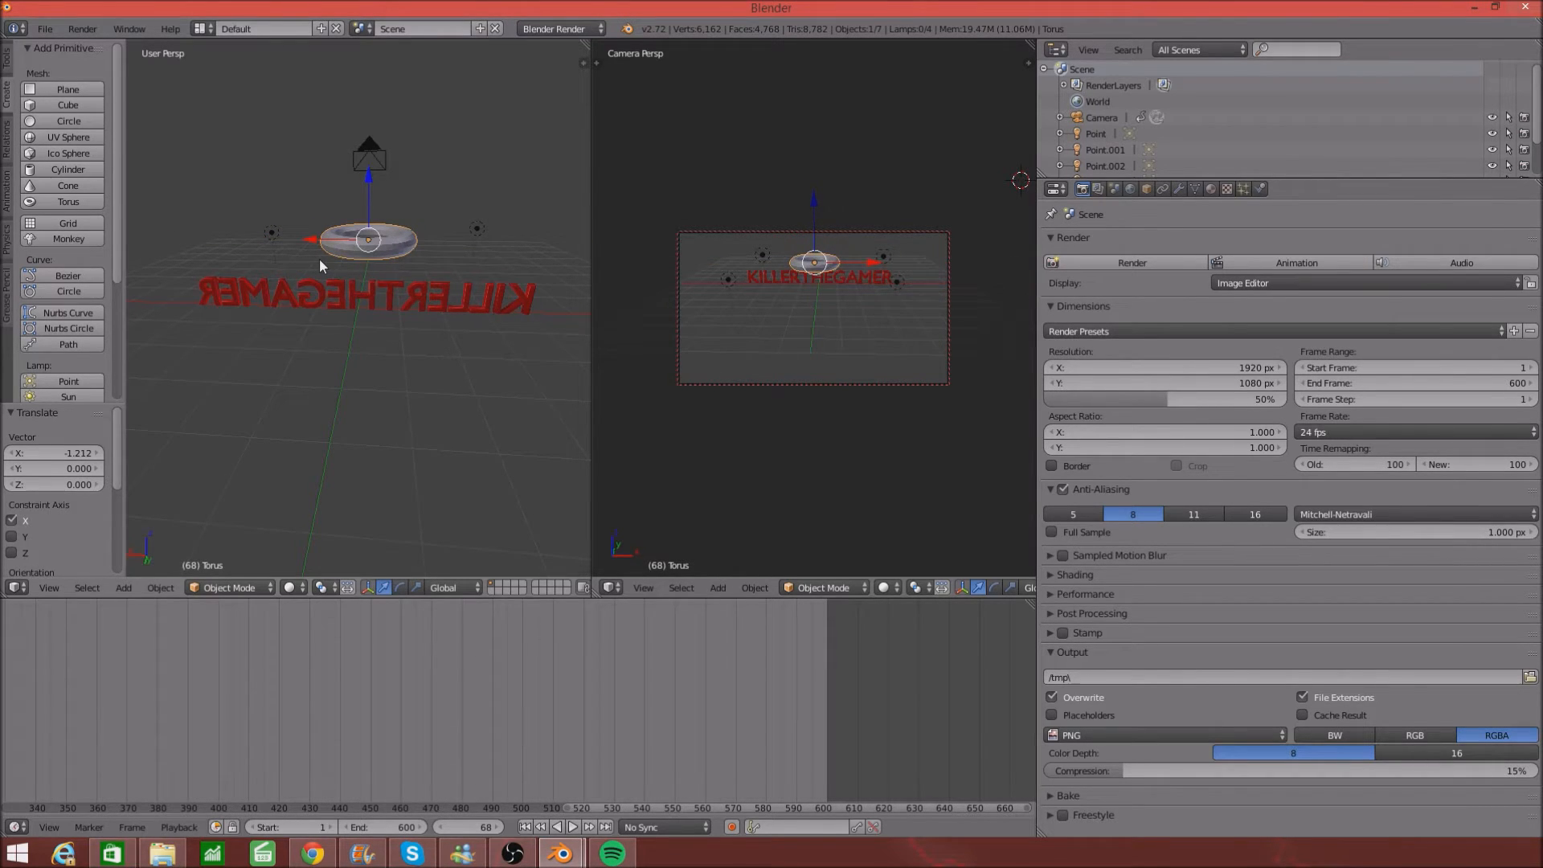
{"action": "scroll", "coordinate": [319, 259], "scroll_direction": "down", "scroll_amount": 4}
{"action": "scroll", "coordinate": [349, 323], "scroll_direction": "up", "scroll_amount": 6}
{"action": "scroll", "coordinate": [349, 331], "scroll_direction": "down", "scroll_amount": 3}
- Orbit to a front-on view and adjust the torus position along Y
{"action": "middle_click_drag", "start_coordinate": [349, 331], "coordinate": [354, 293]}
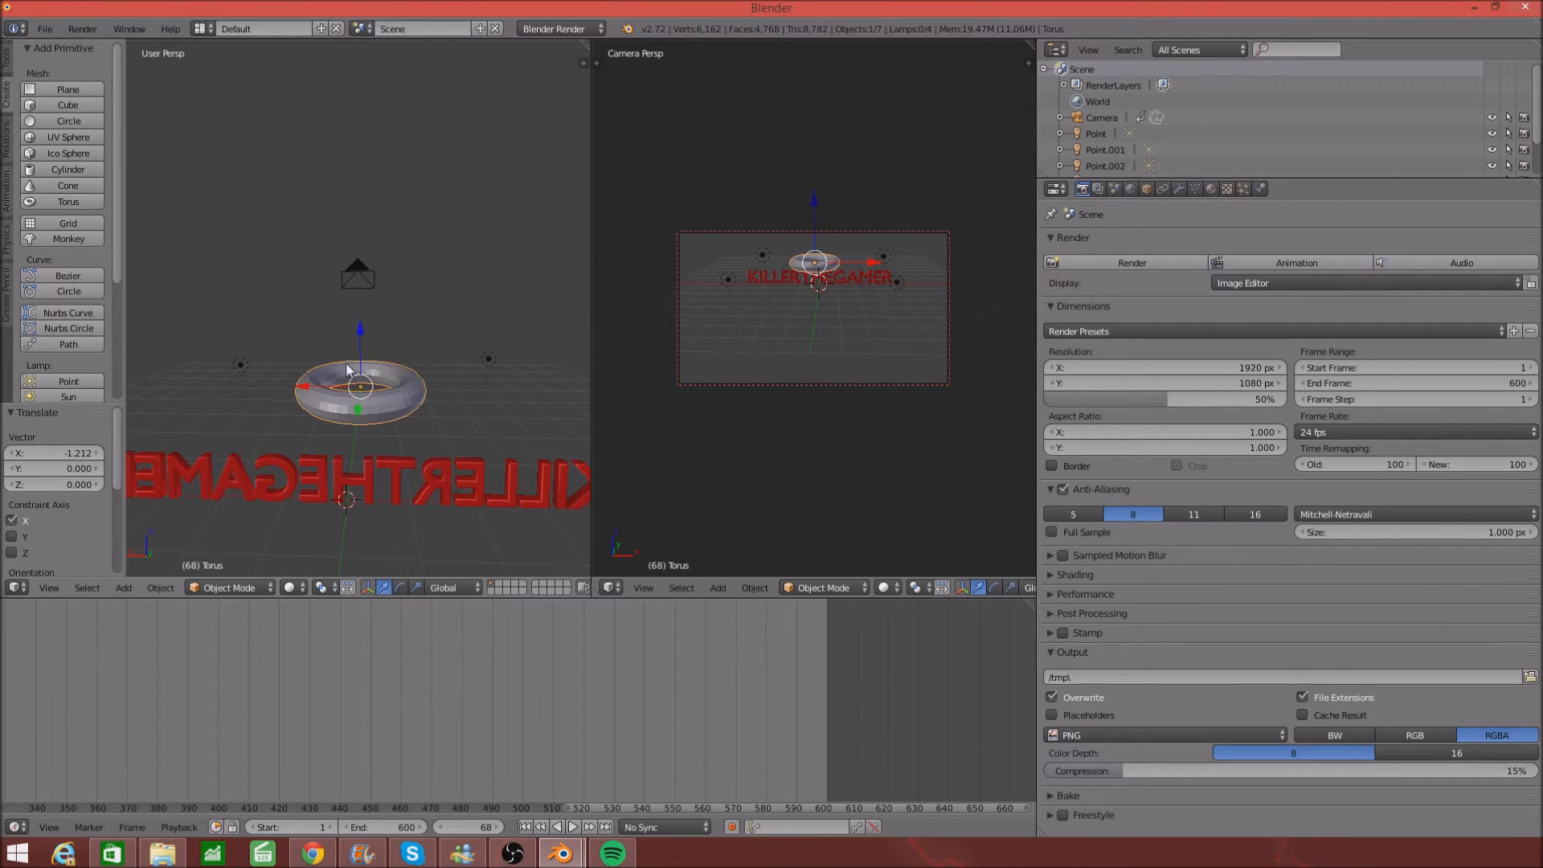
{"action": "middle_click_drag", "start_coordinate": [455, 359], "coordinate": [383, 376]}
{"action": "left_click_drag", "start_coordinate": [231, 400], "coordinate": [184, 419]}
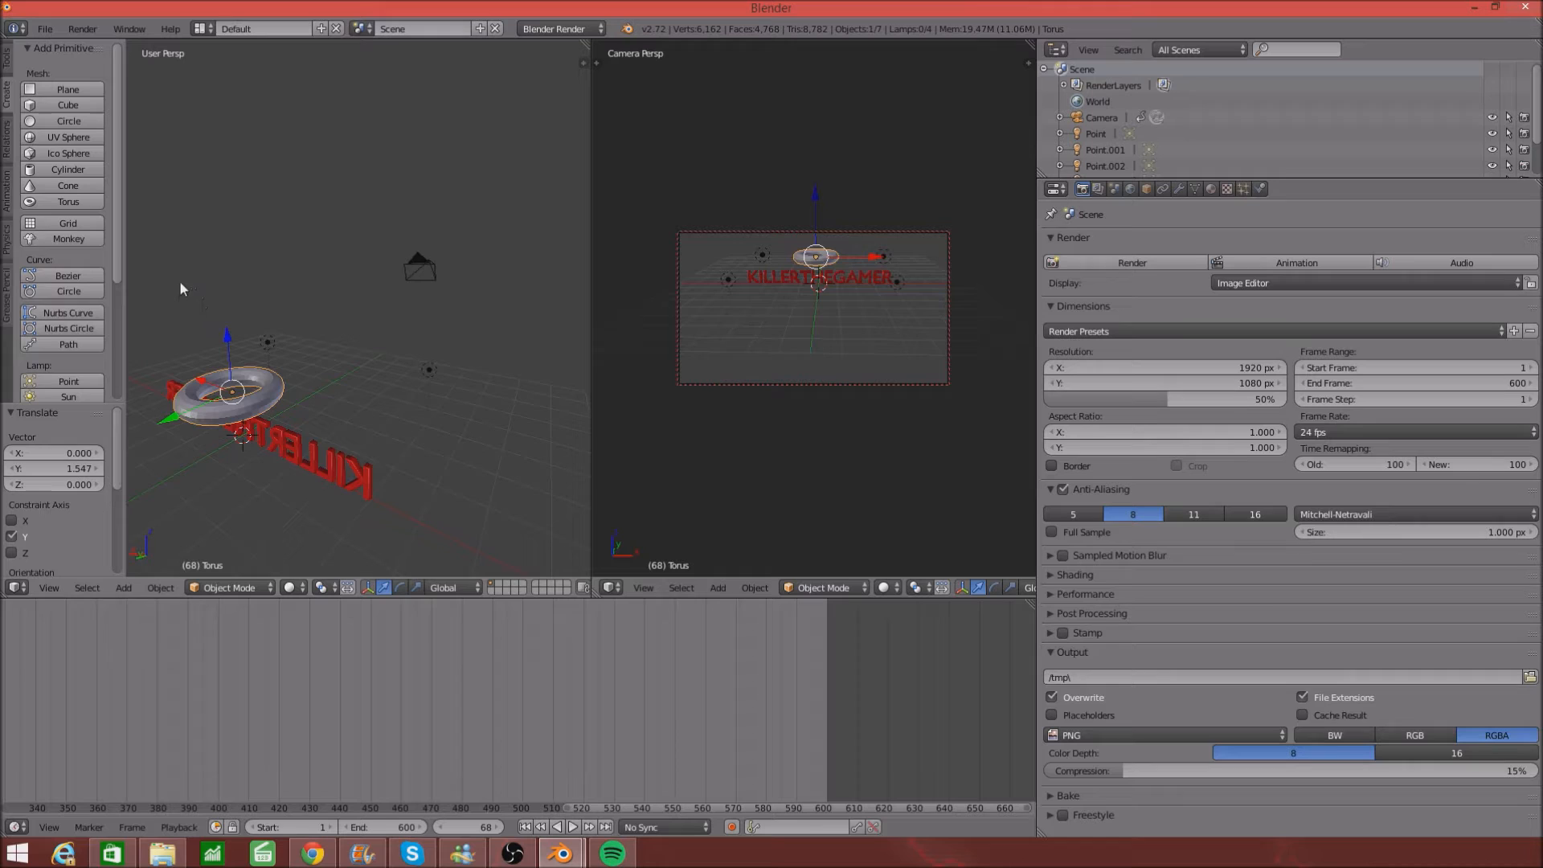
{"action": "middle_click_drag", "start_coordinate": [194, 325], "coordinate": [290, 459]}
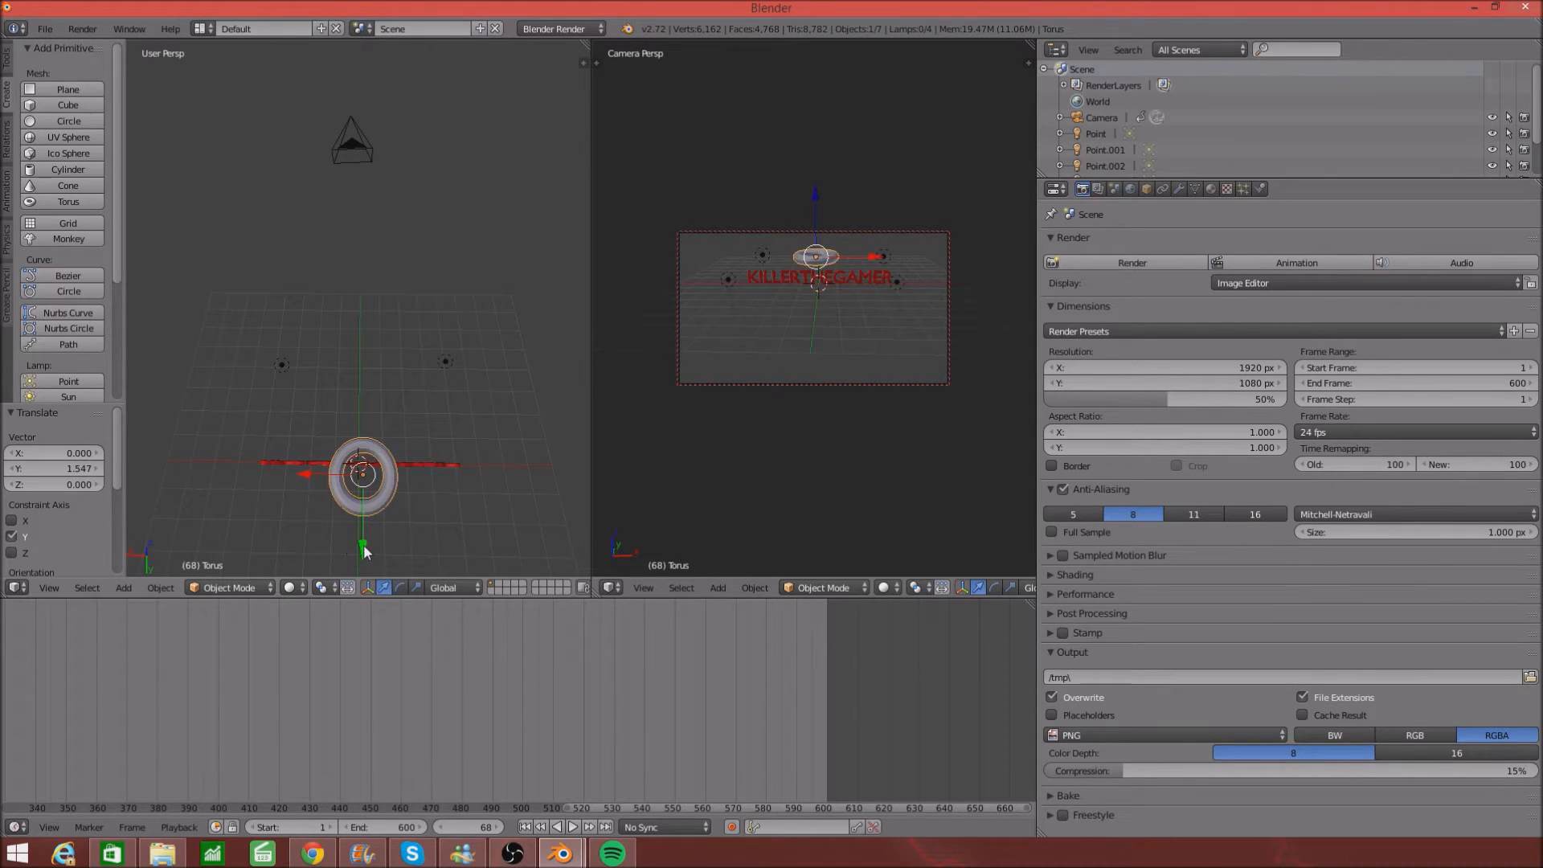
{"action": "left_click_drag", "start_coordinate": [364, 547], "coordinate": [365, 537]}
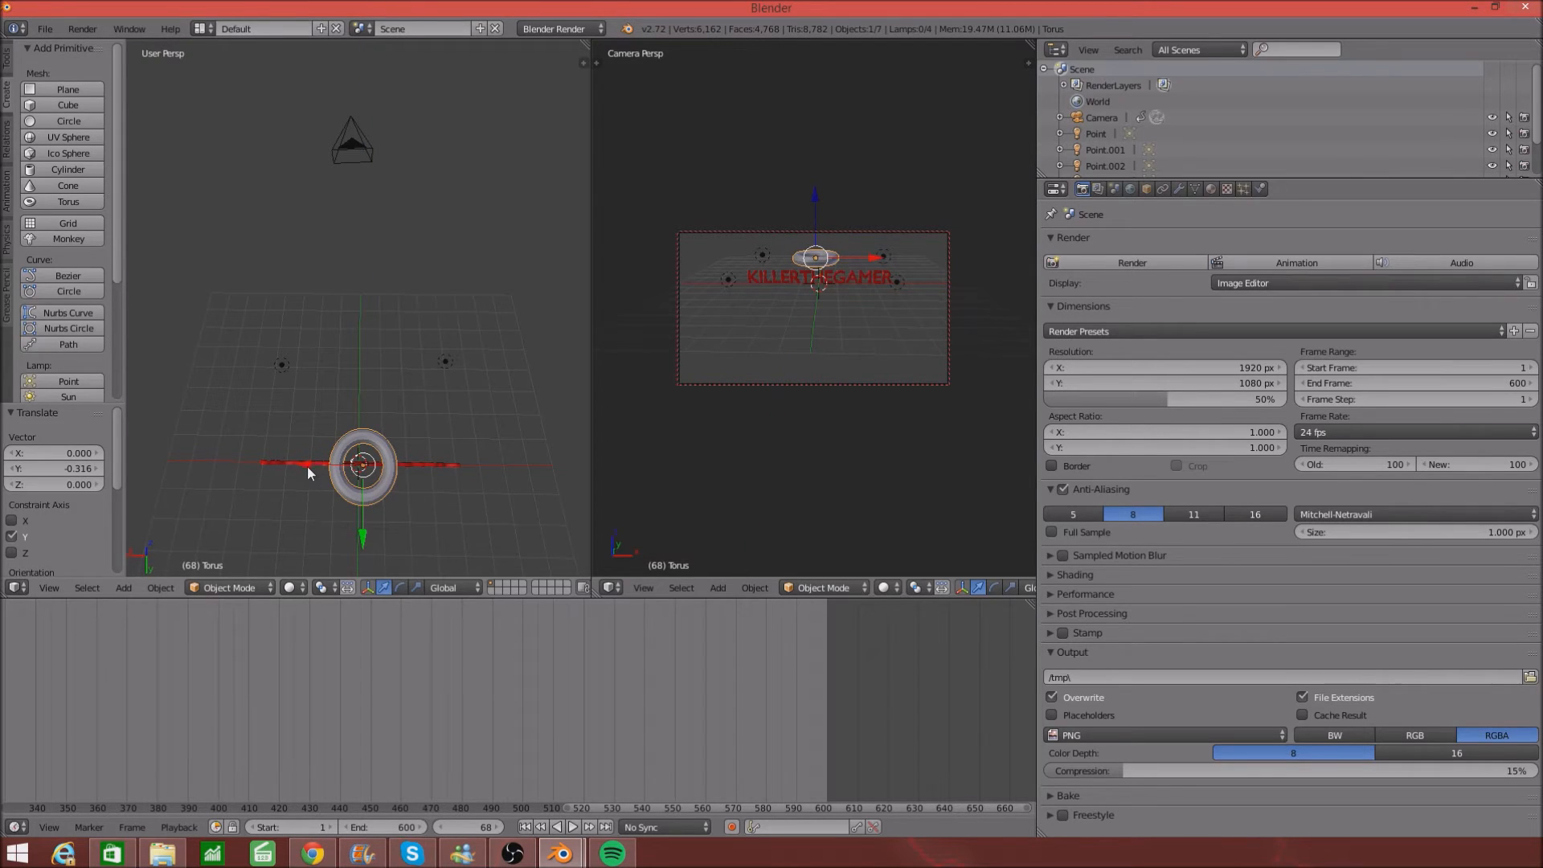
- Move the torus along X to 0.150 and check it from above
{"action": "key", "text": "g"}
{"action": "key", "text": "x"}
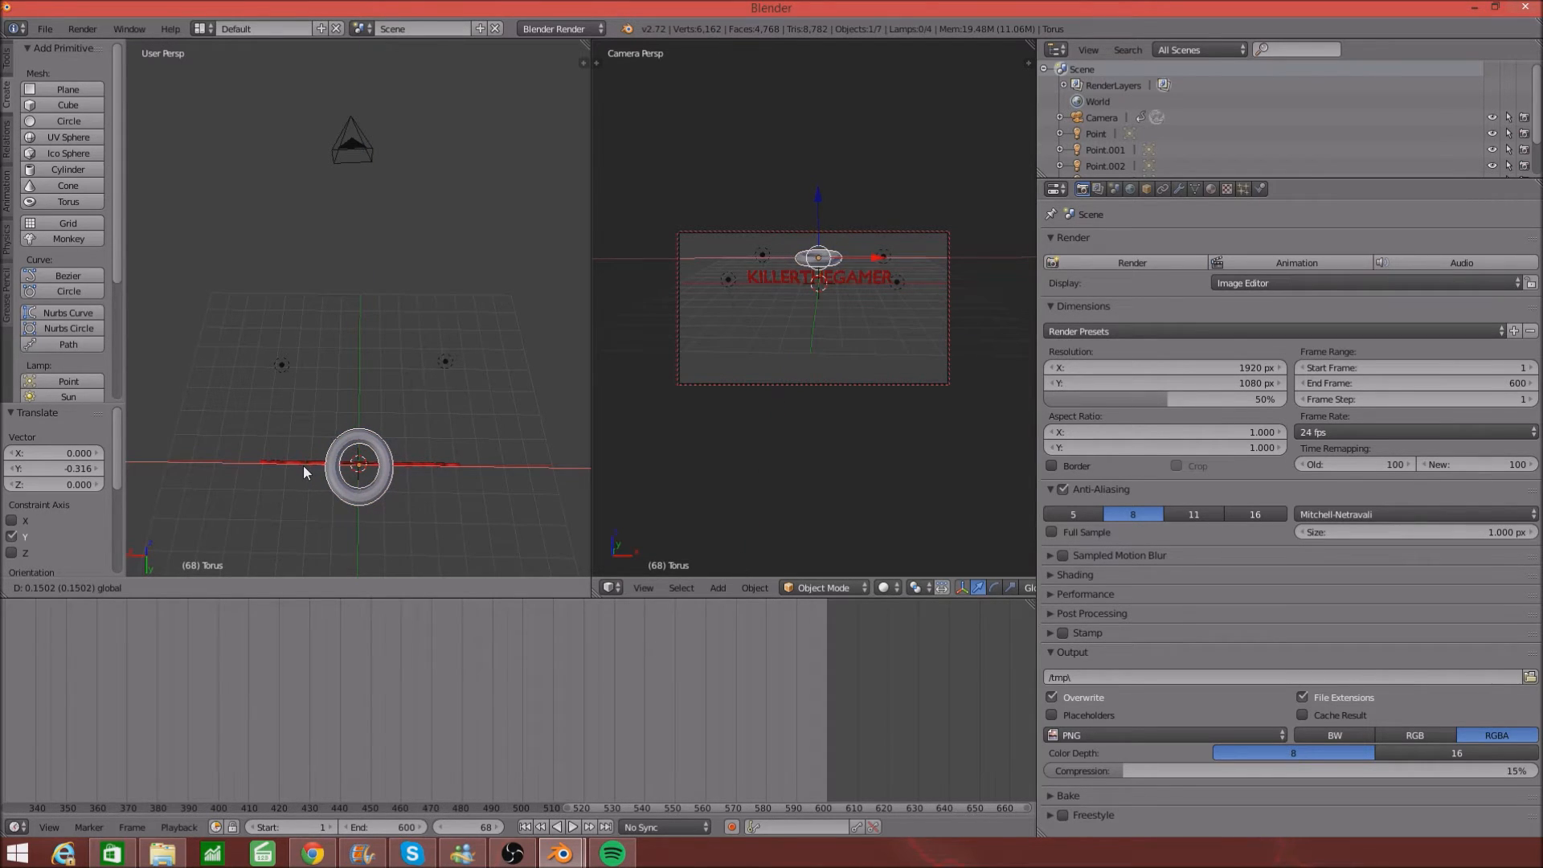
{"action": "left_click", "coordinate": [303, 466]}
{"action": "middle_click_drag", "start_coordinate": [403, 365], "coordinate": [411, 228]}
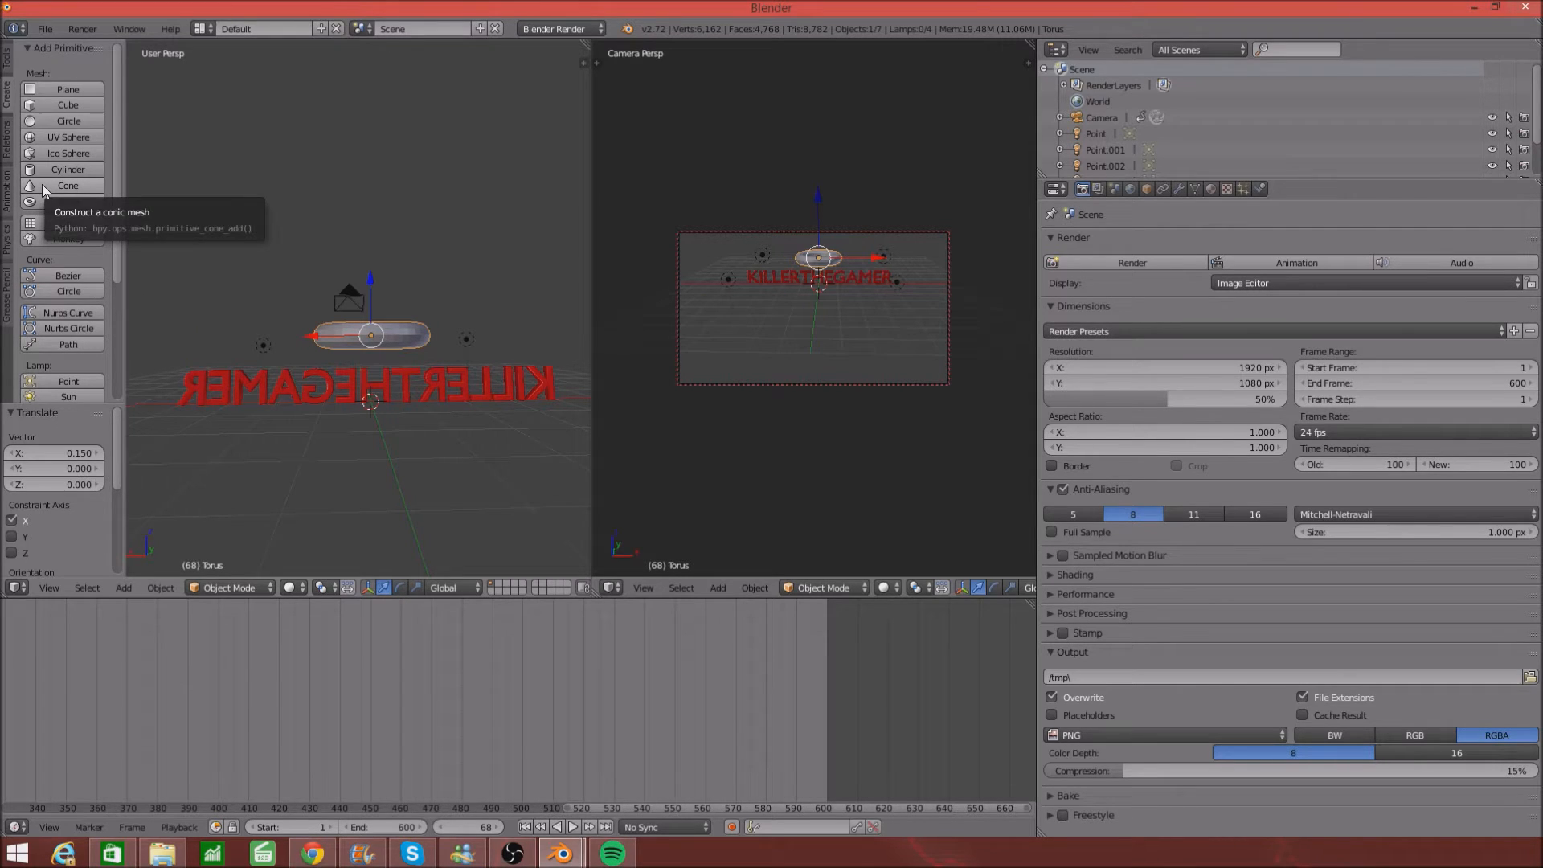
- Add a UV sphere and raise it along Z to about 1.877, doming over the torus
{"action": "middle_click_drag", "start_coordinate": [447, 238], "coordinate": [336, 252]}
{"action": "left_click", "coordinate": [71, 138]}
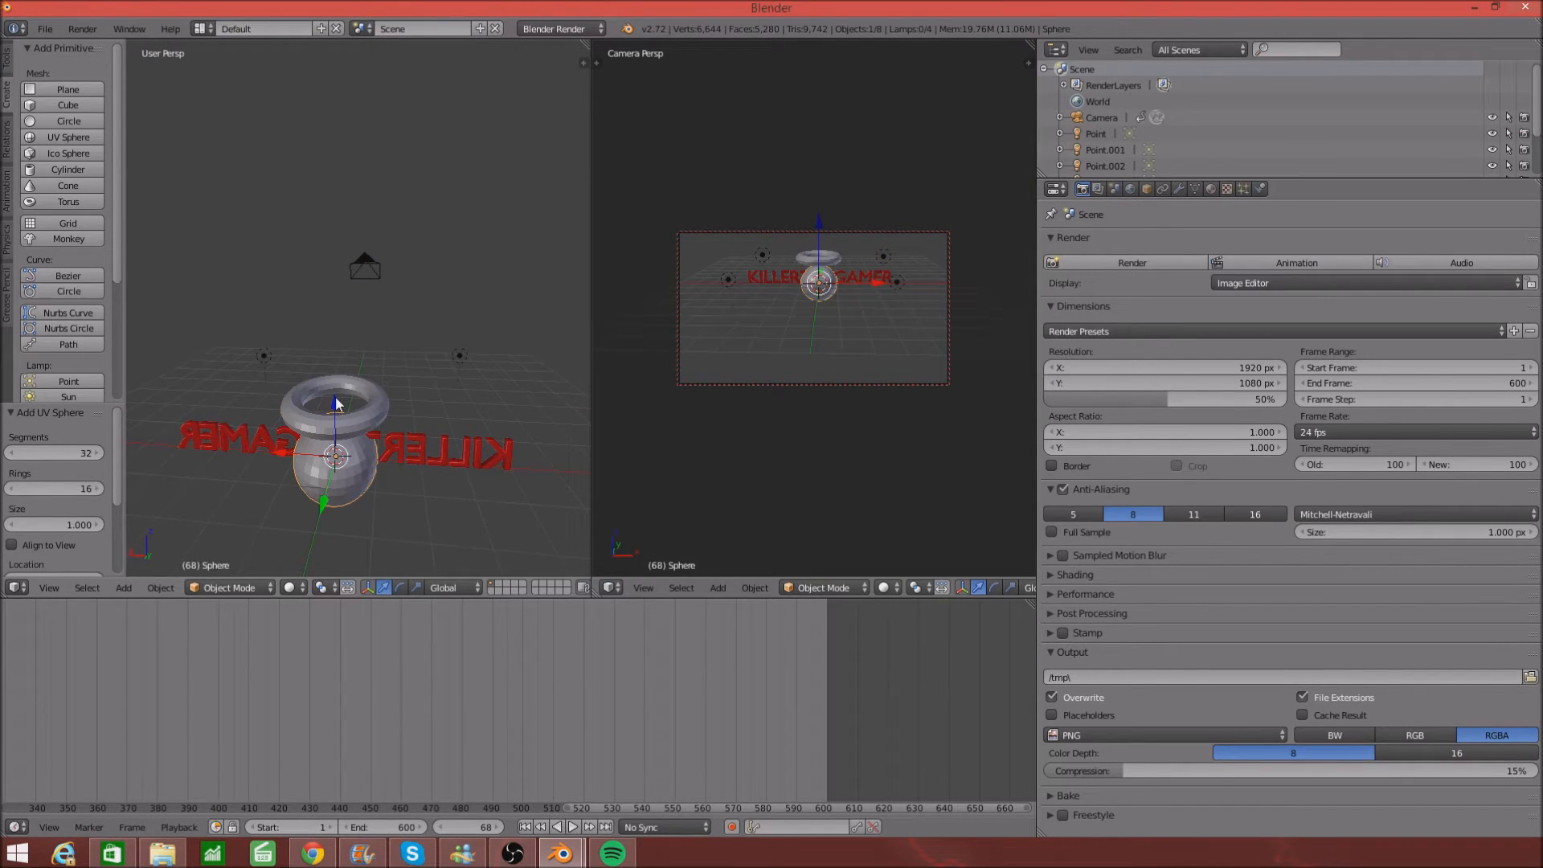
{"action": "left_click_drag", "start_coordinate": [336, 406], "coordinate": [340, 336]}
{"action": "middle_click_drag", "start_coordinate": [413, 416], "coordinate": [489, 427]}
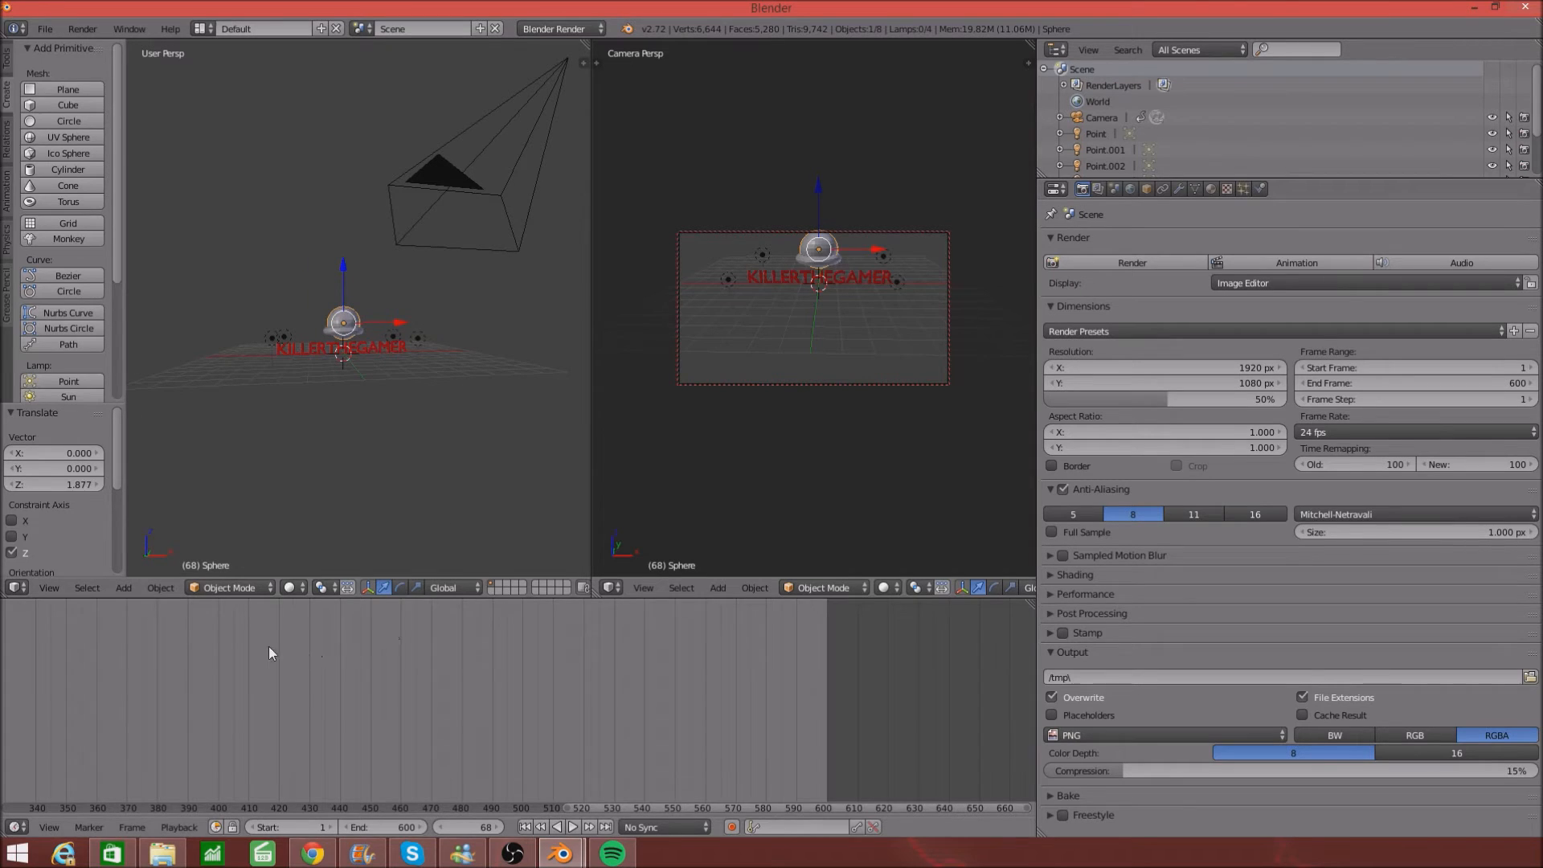
- Play and pause the camera animation to preview both objects, then select the Torus
{"action": "scroll", "coordinate": [176, 638], "scroll_direction": "up", "scroll_amount": 2}
{"action": "scroll", "coordinate": [177, 632], "scroll_direction": "down", "scroll_amount": 5}
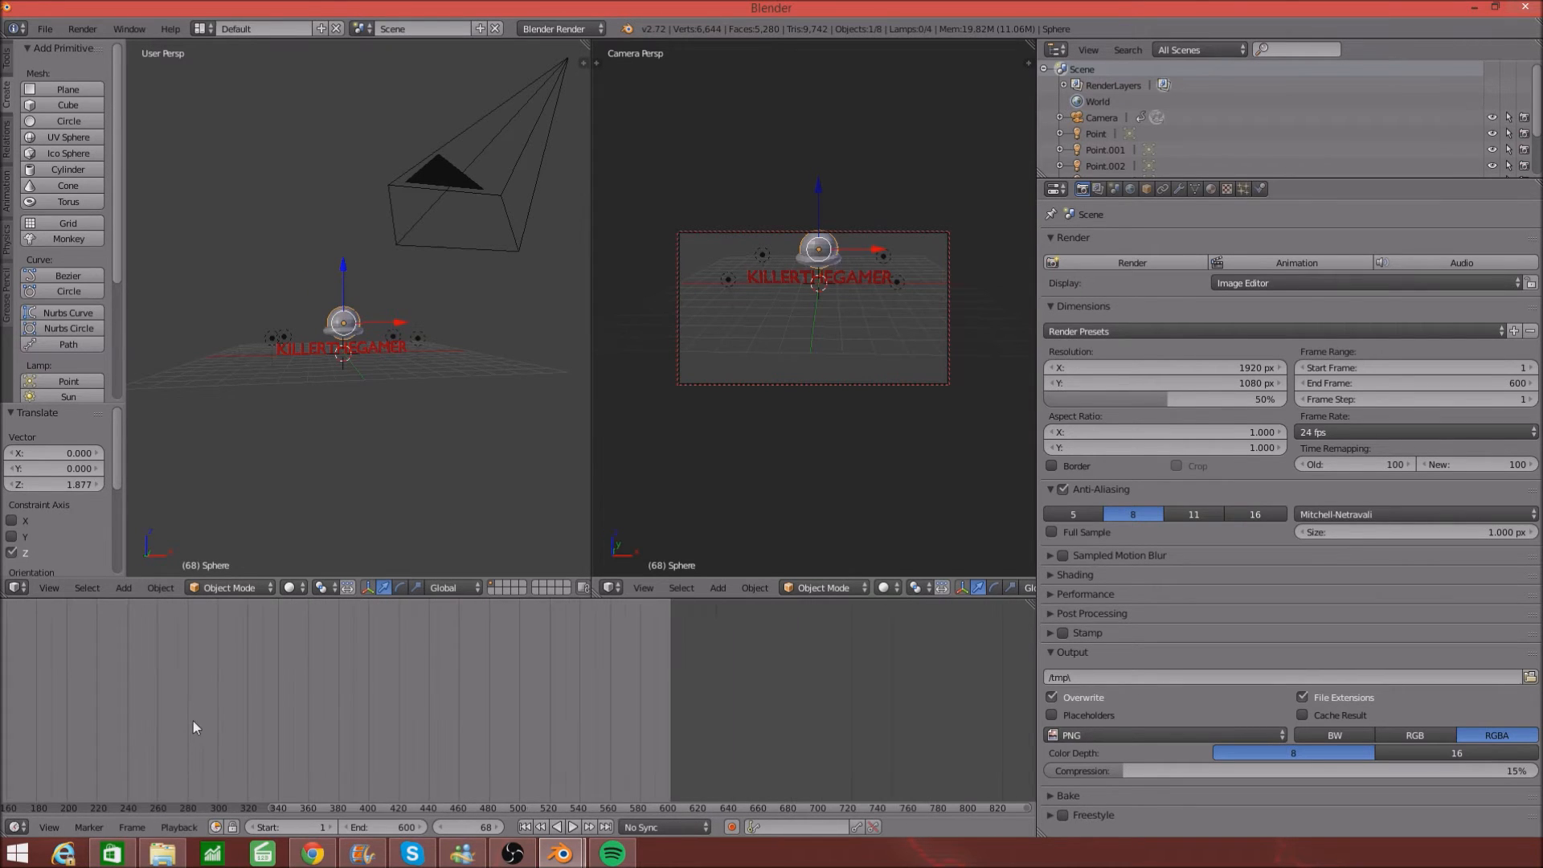
{"action": "left_click", "coordinate": [574, 827]}
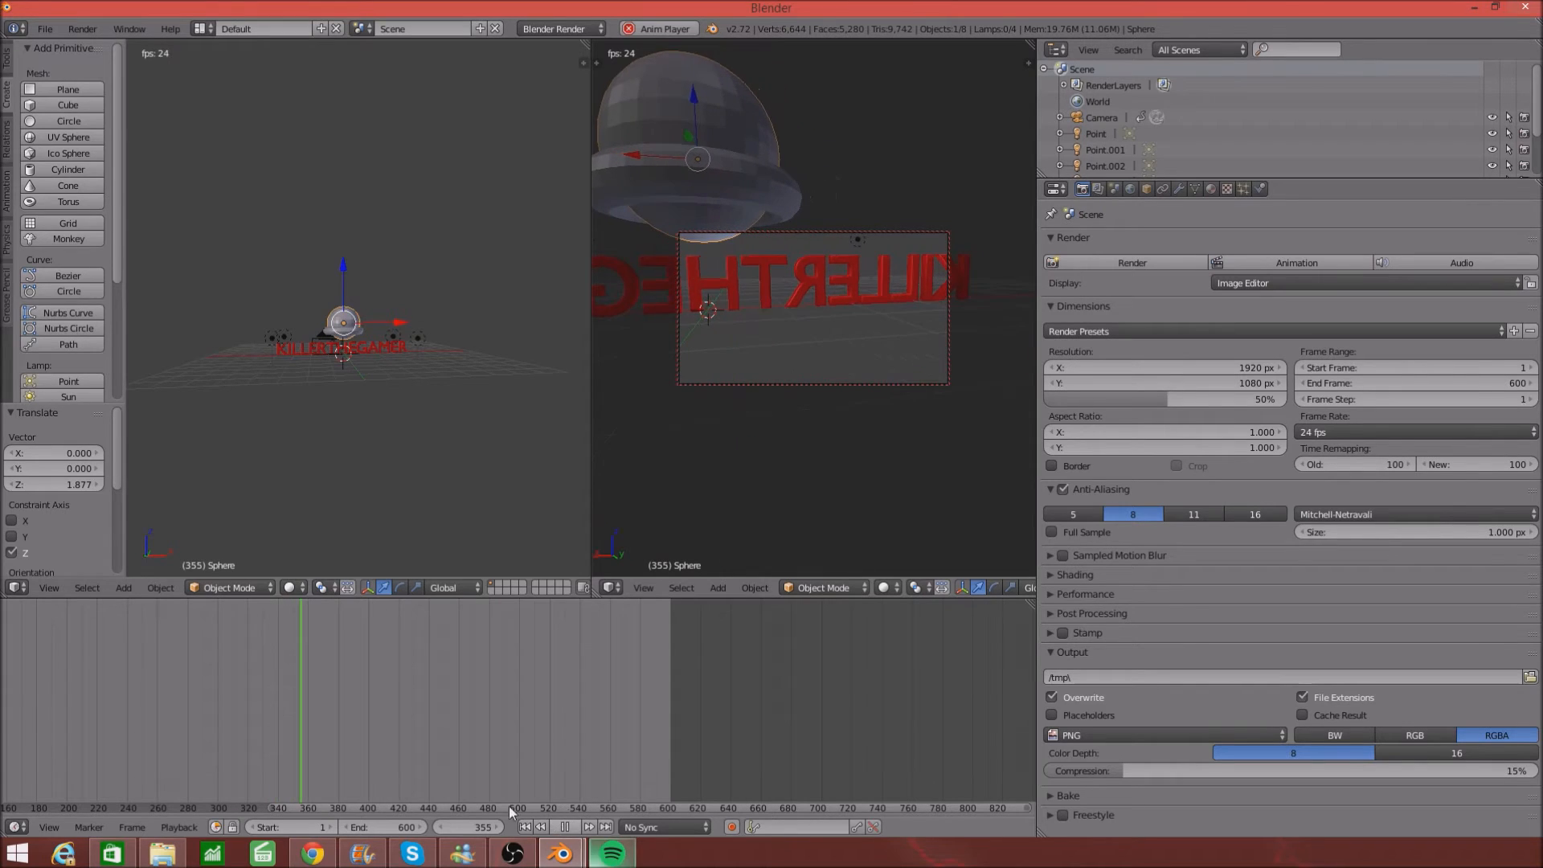
{"action": "left_click", "coordinate": [565, 825]}
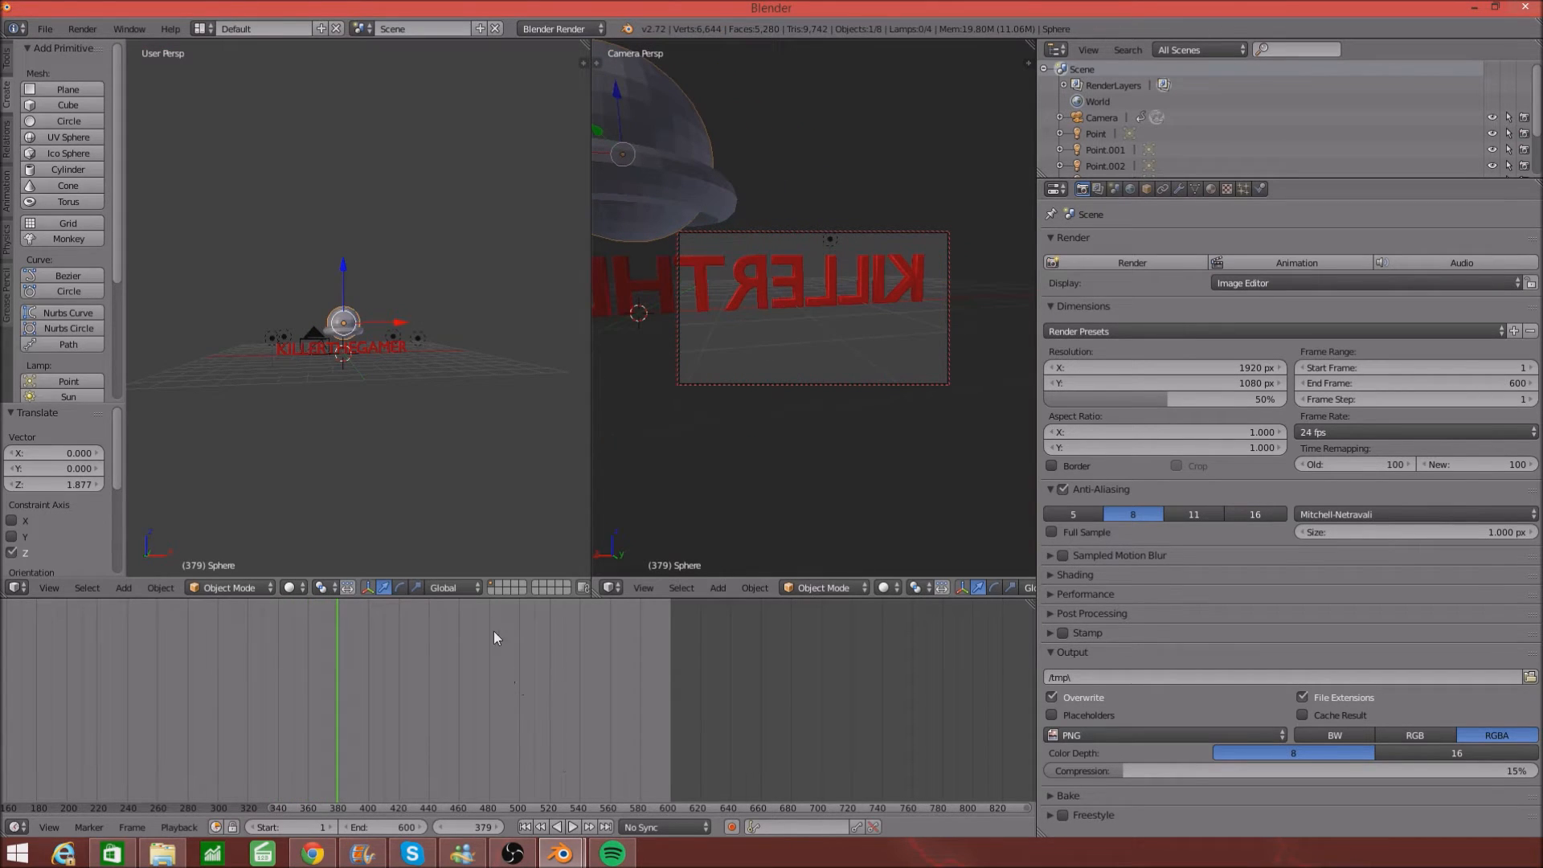
{"action": "scroll", "coordinate": [1143, 115], "scroll_direction": "down", "scroll_amount": 3}
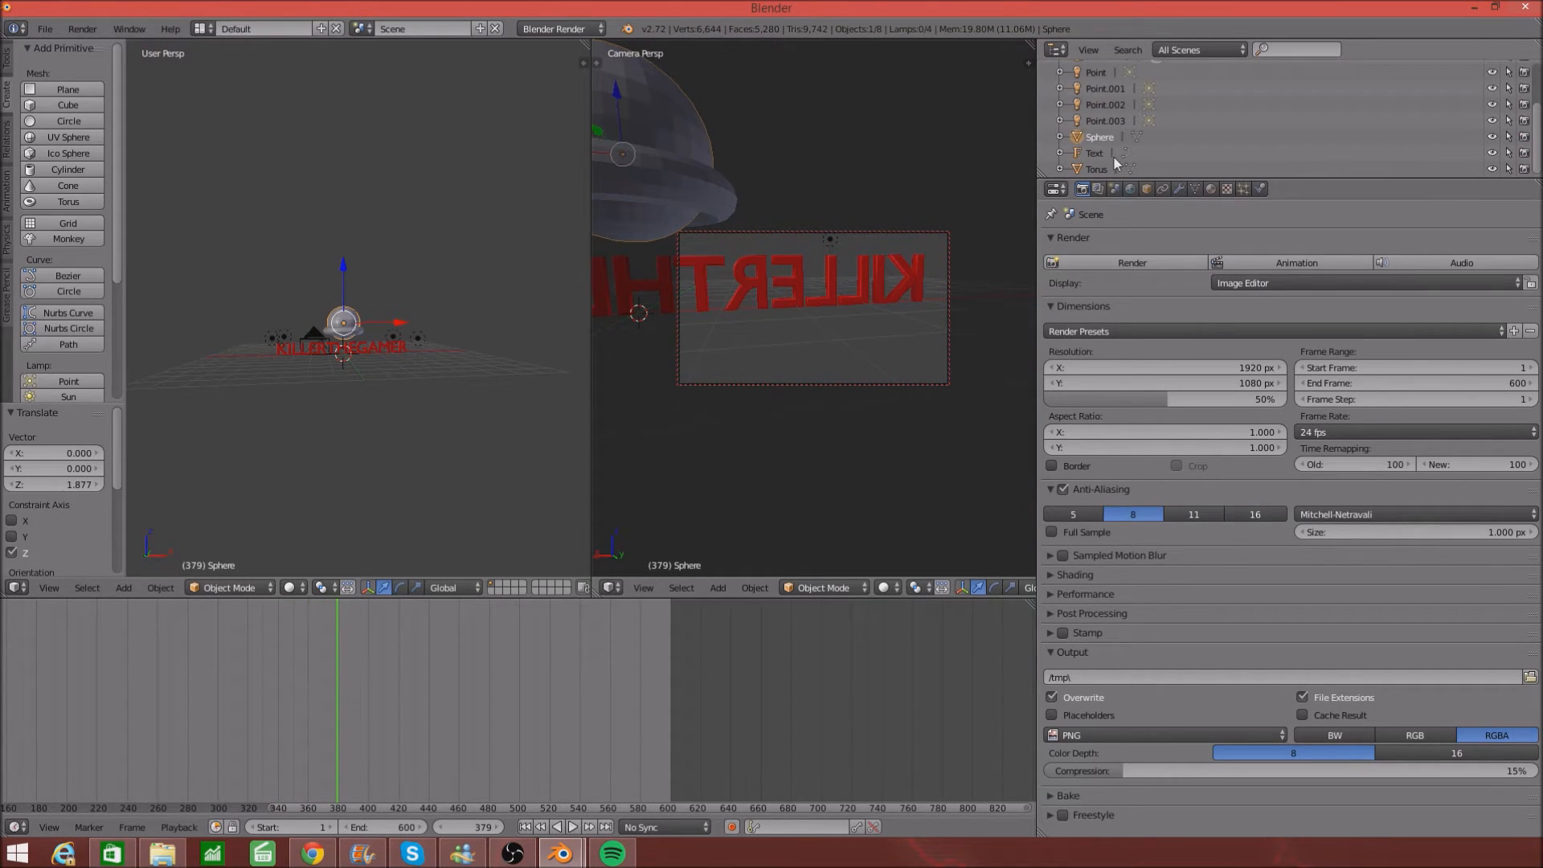
{"action": "left_click", "coordinate": [1097, 169]}
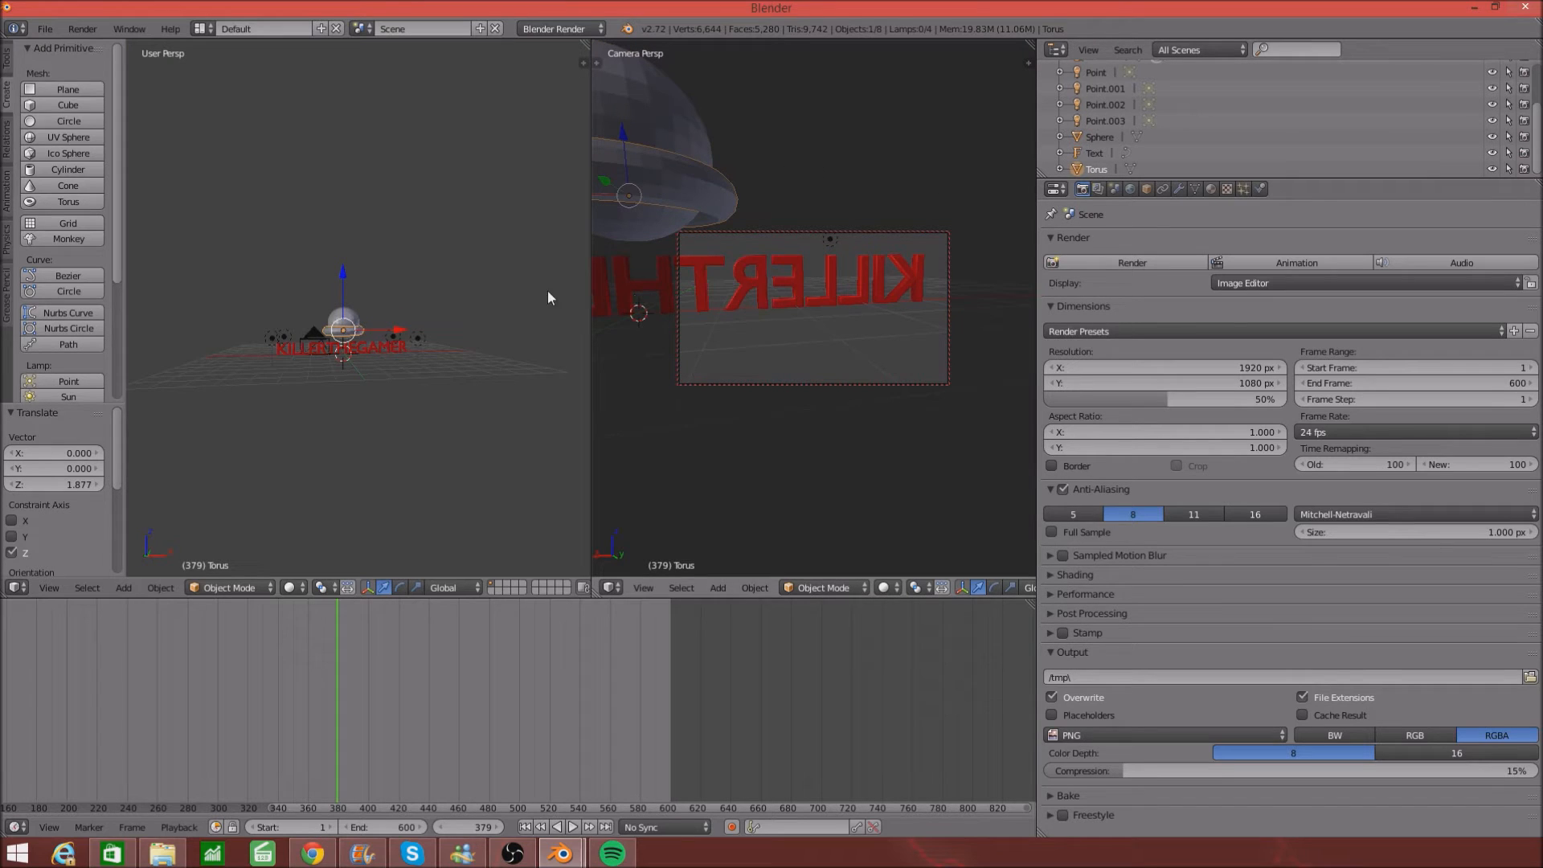
{"action": "scroll", "coordinate": [374, 278], "scroll_direction": "up", "scroll_amount": 3}
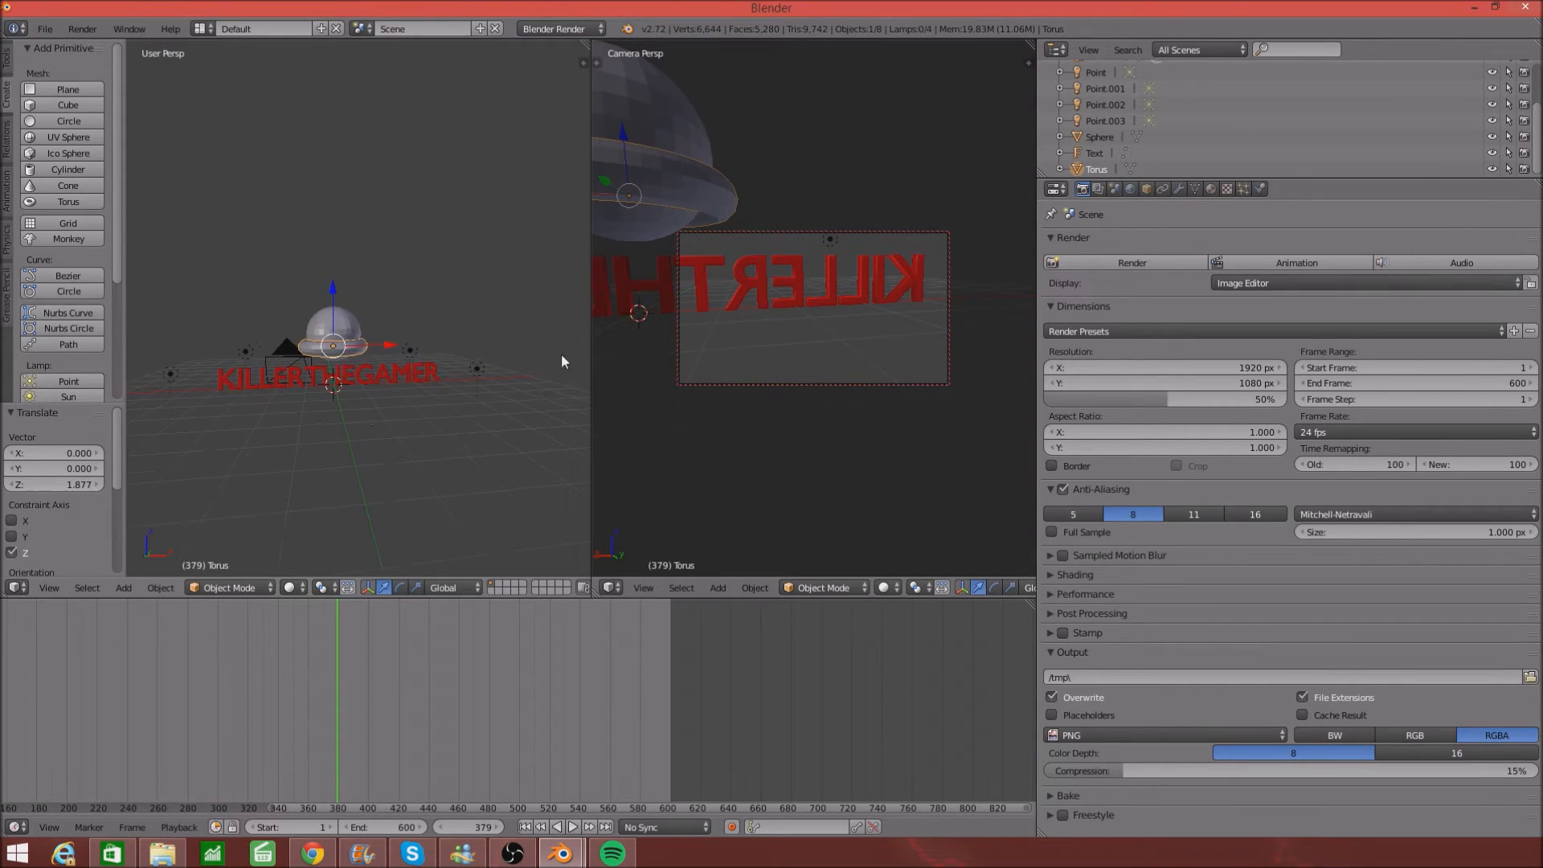
- Give the torus a new material with a blue diffuse colour
{"action": "left_click", "coordinate": [1212, 190]}
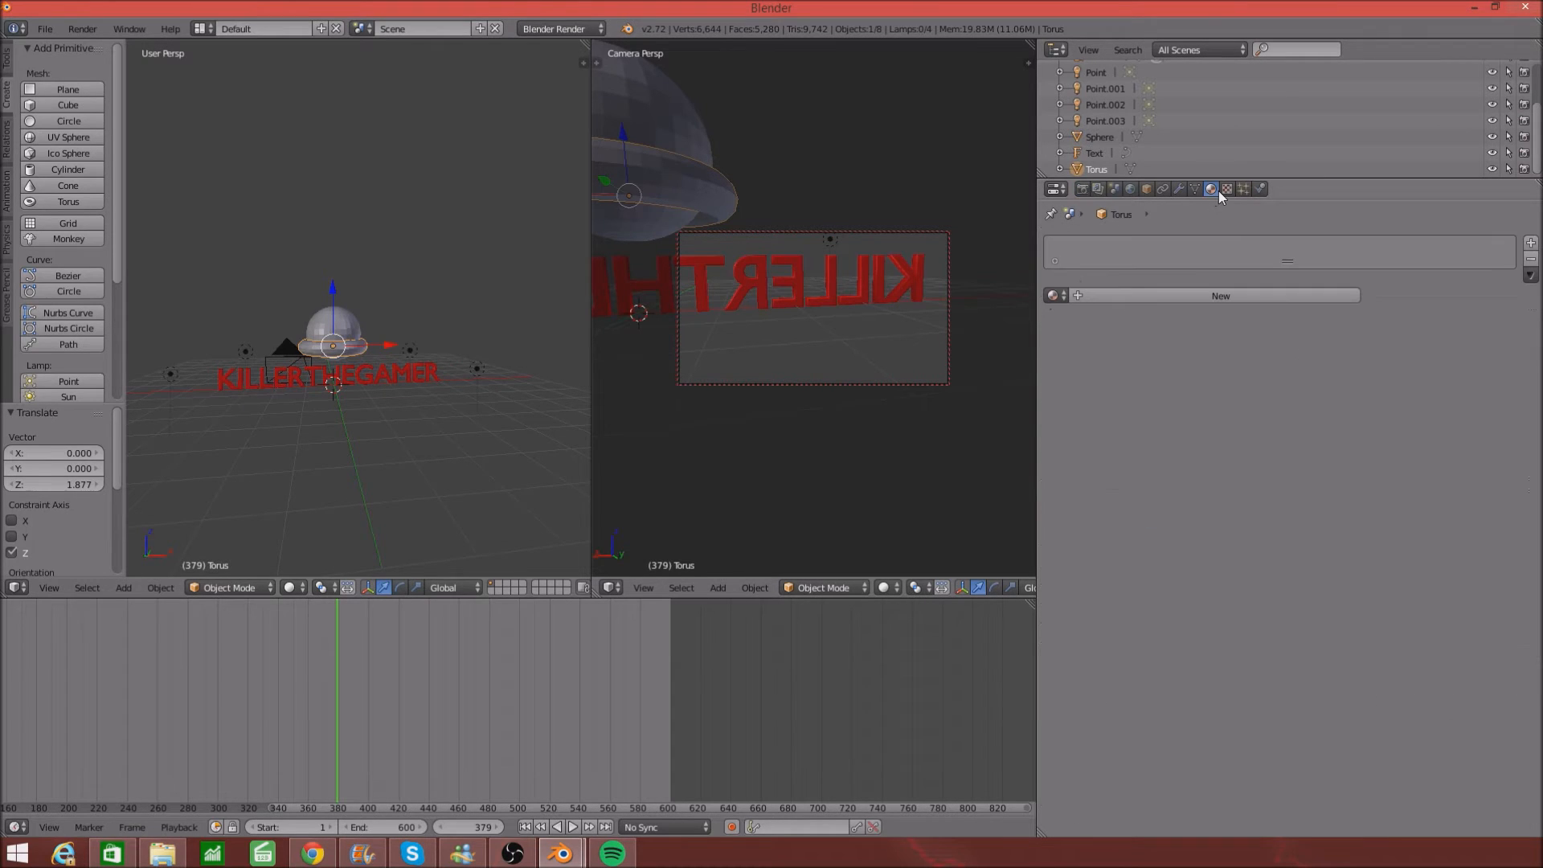
{"action": "left_click", "coordinate": [1180, 295]}
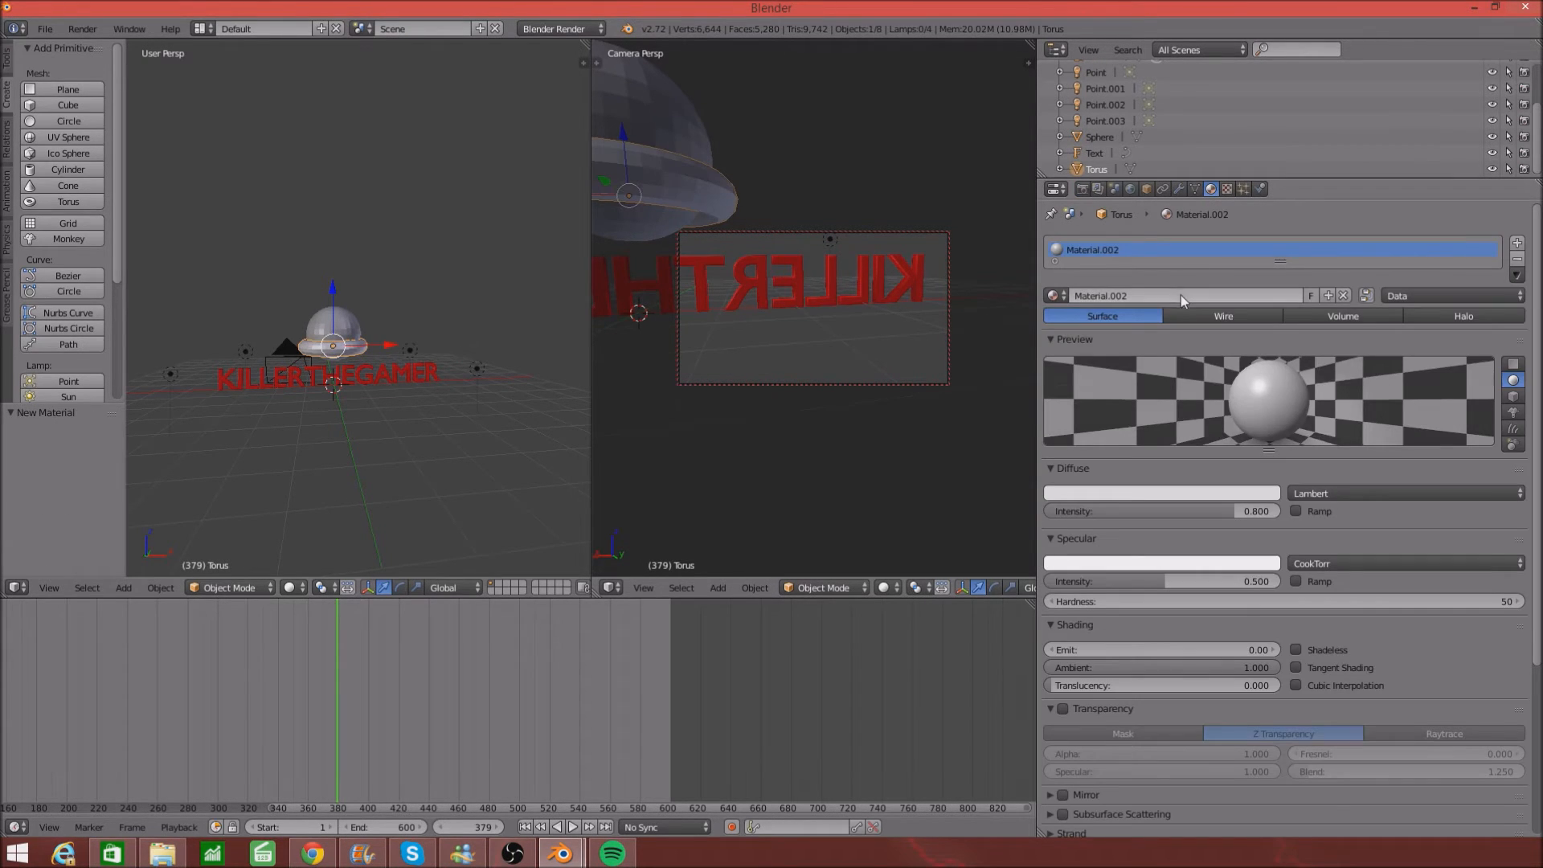
{"action": "left_click", "coordinate": [1094, 493]}
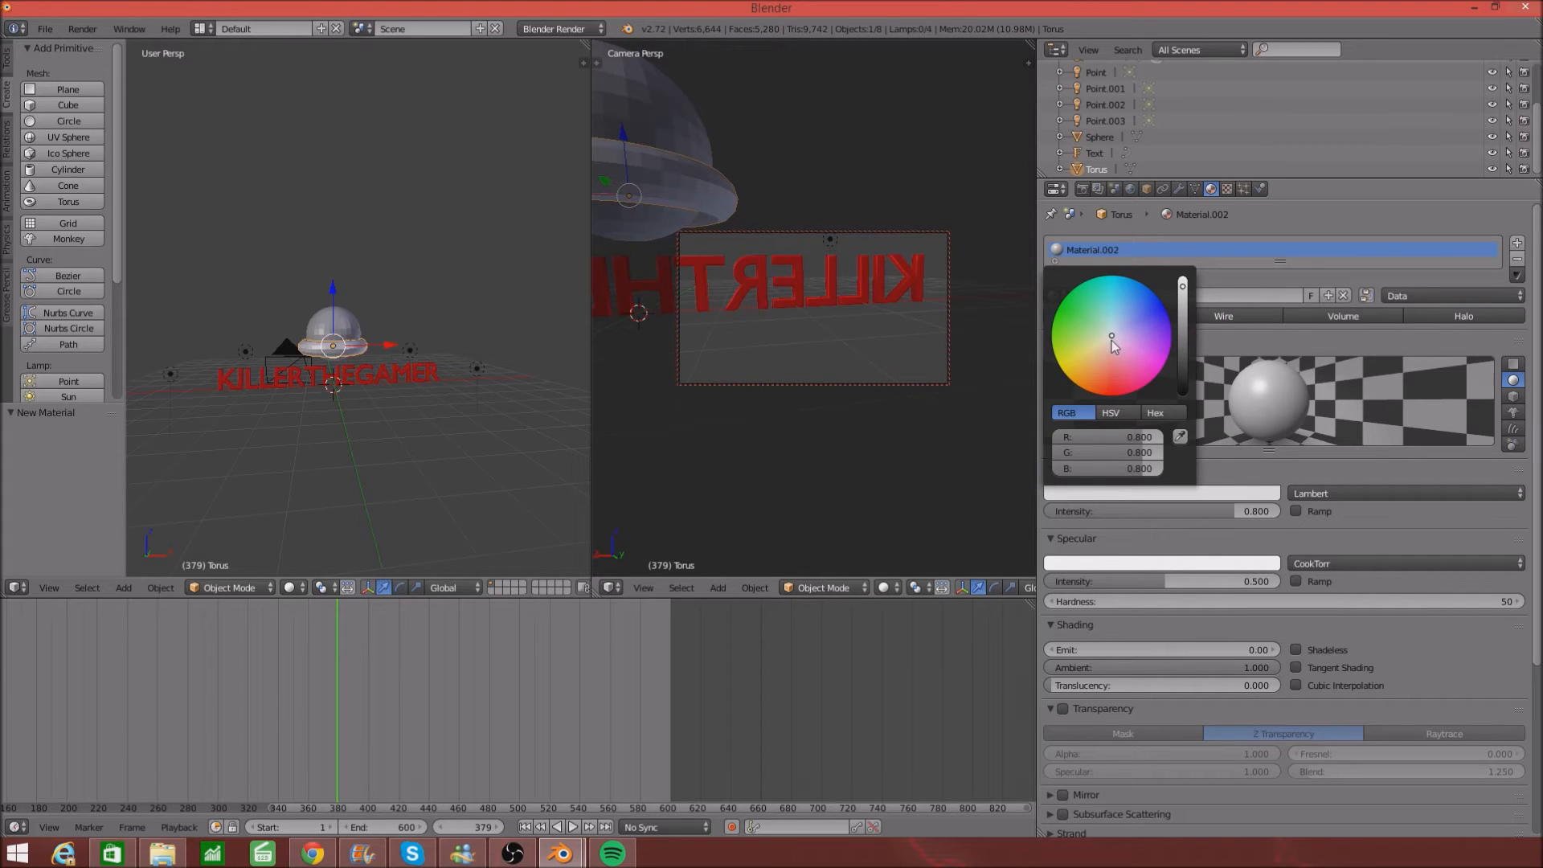
{"action": "left_click_drag", "start_coordinate": [1111, 341], "coordinate": [1160, 300]}
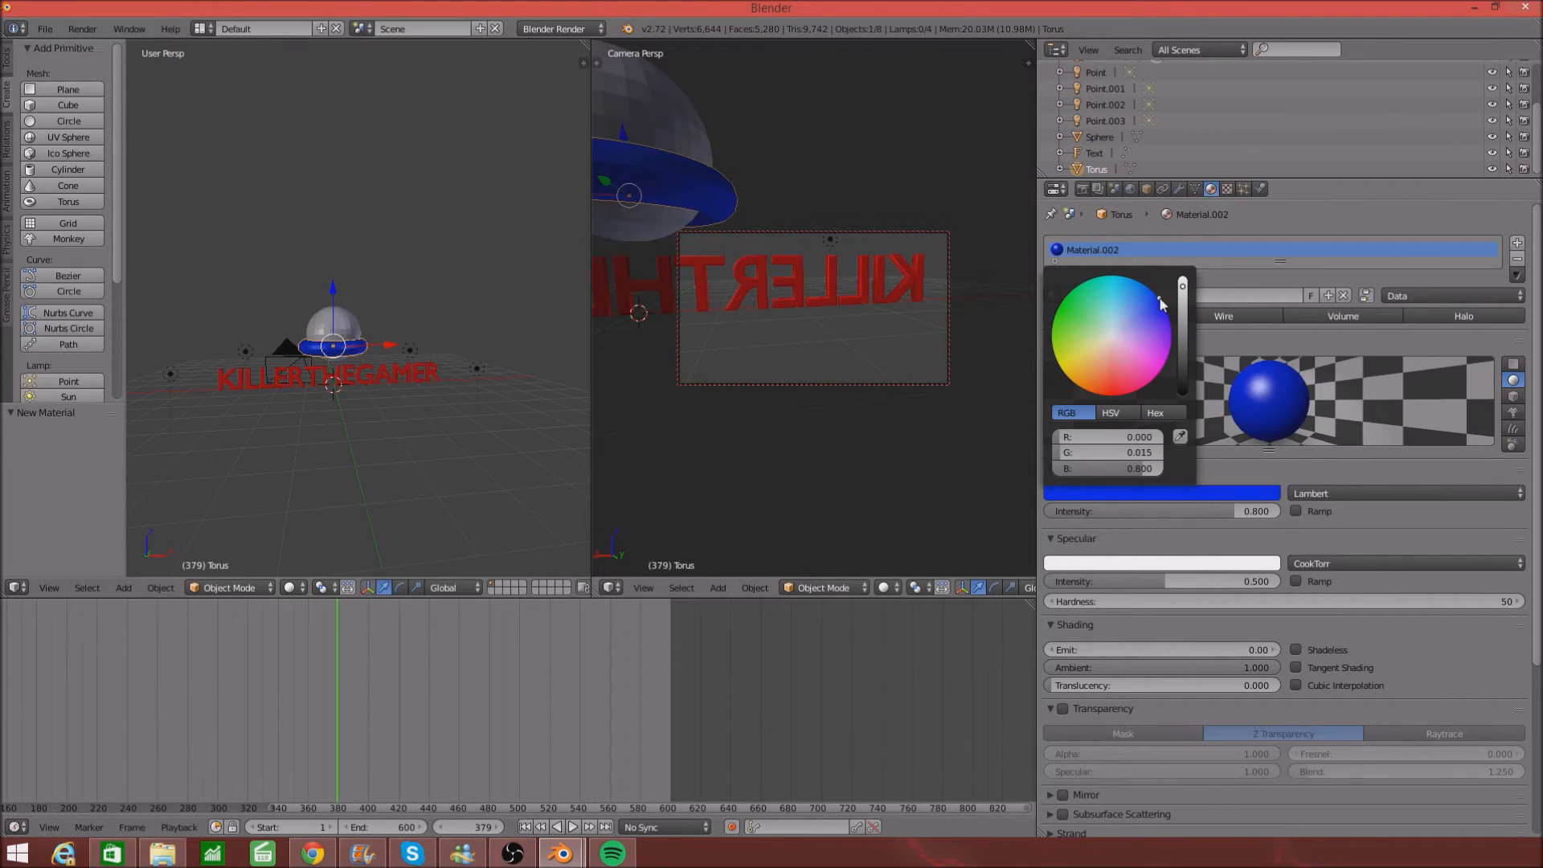
- Give the sphere a new red material, Material.003
{"action": "right_click", "coordinate": [344, 334]}
{"action": "left_click", "coordinate": [1081, 296]}
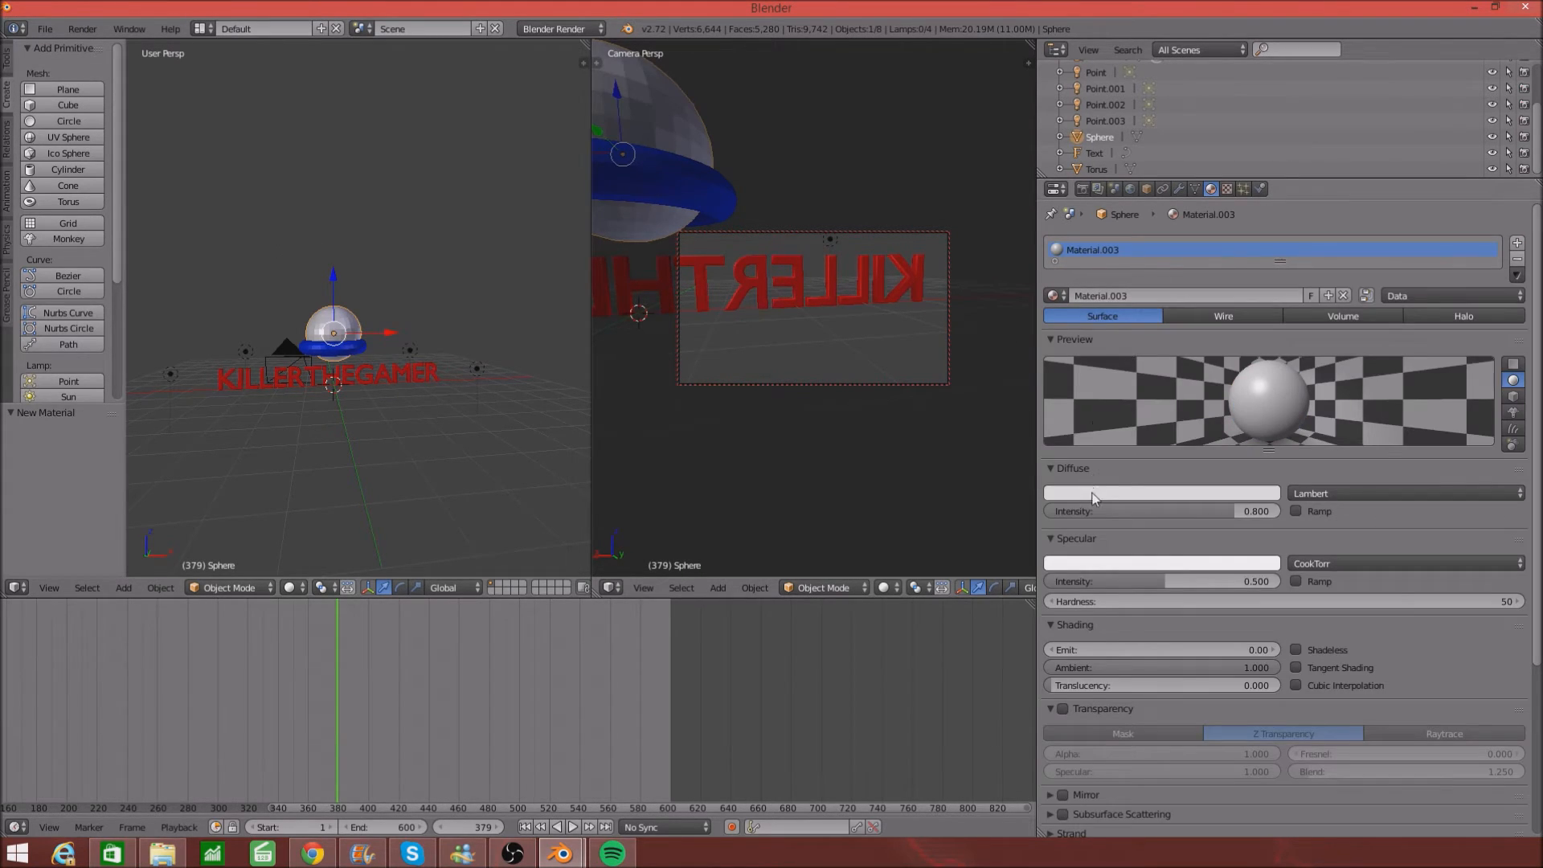
{"action": "left_click", "coordinate": [1092, 493]}
{"action": "mouse_move", "coordinate": [1111, 335]}
{"action": "left_mouse_down"}
{"action": "mouse_move", "coordinate": [1137, 326]}
{"action": "mouse_move", "coordinate": [1152, 356]}
{"action": "mouse_move", "coordinate": [1114, 383]}
{"action": "left_mouse_up"}
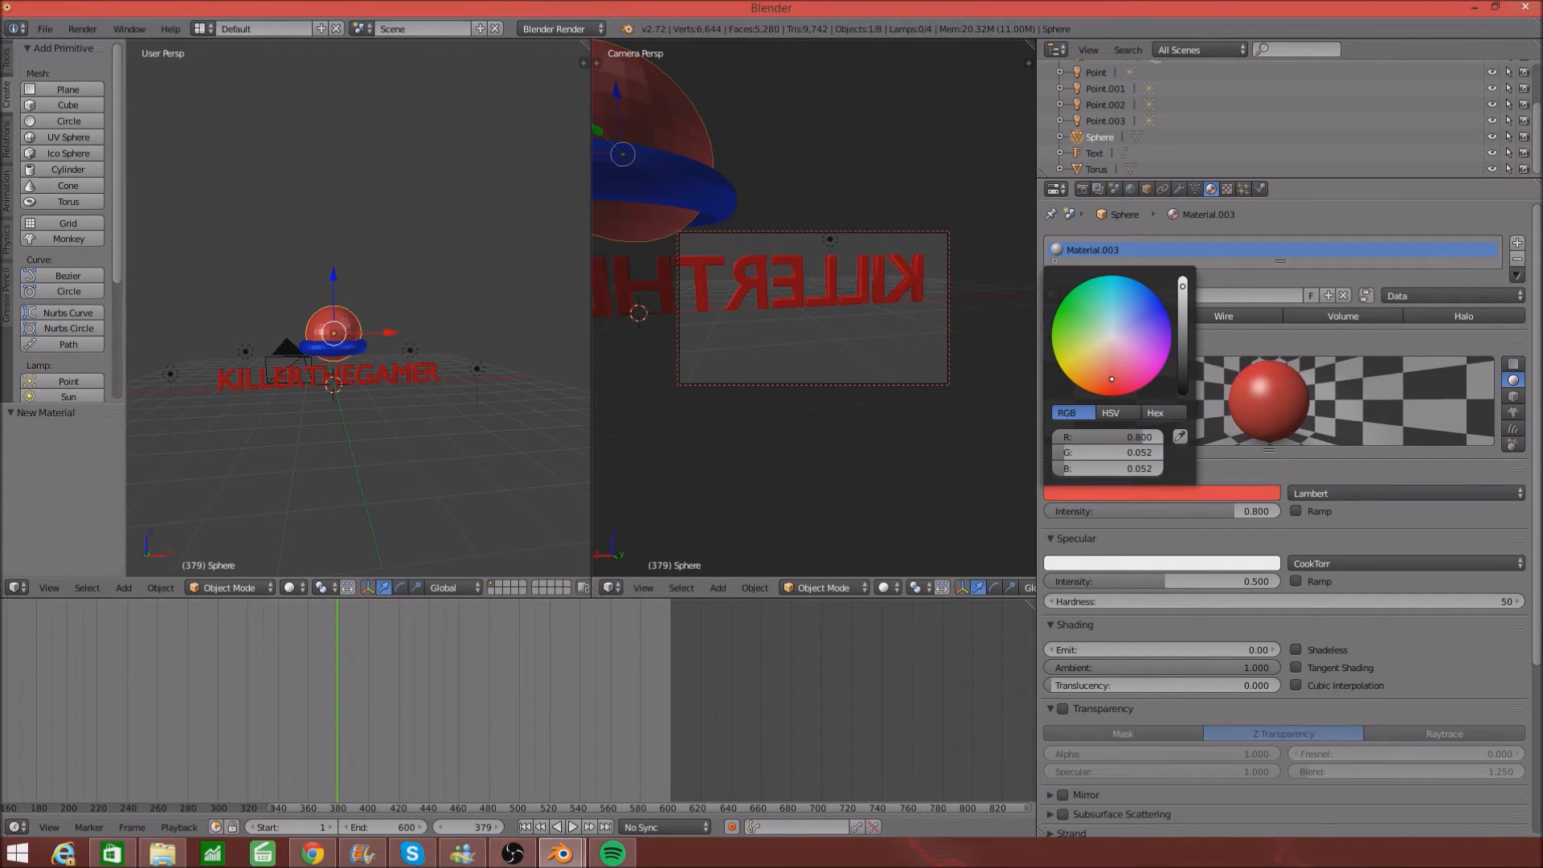
- Place the 3D cursor and add another torus there
{"action": "left_click", "coordinate": [545, 436]}
{"action": "scroll", "coordinate": [416, 336], "scroll_direction": "up", "scroll_amount": 2}
{"action": "mouse_move", "coordinate": [417, 336]}
{"action": "middle_mouse_down"}
{"action": "mouse_move", "coordinate": [447, 321]}
{"action": "mouse_move", "coordinate": [404, 323]}
{"action": "middle_mouse_up"}
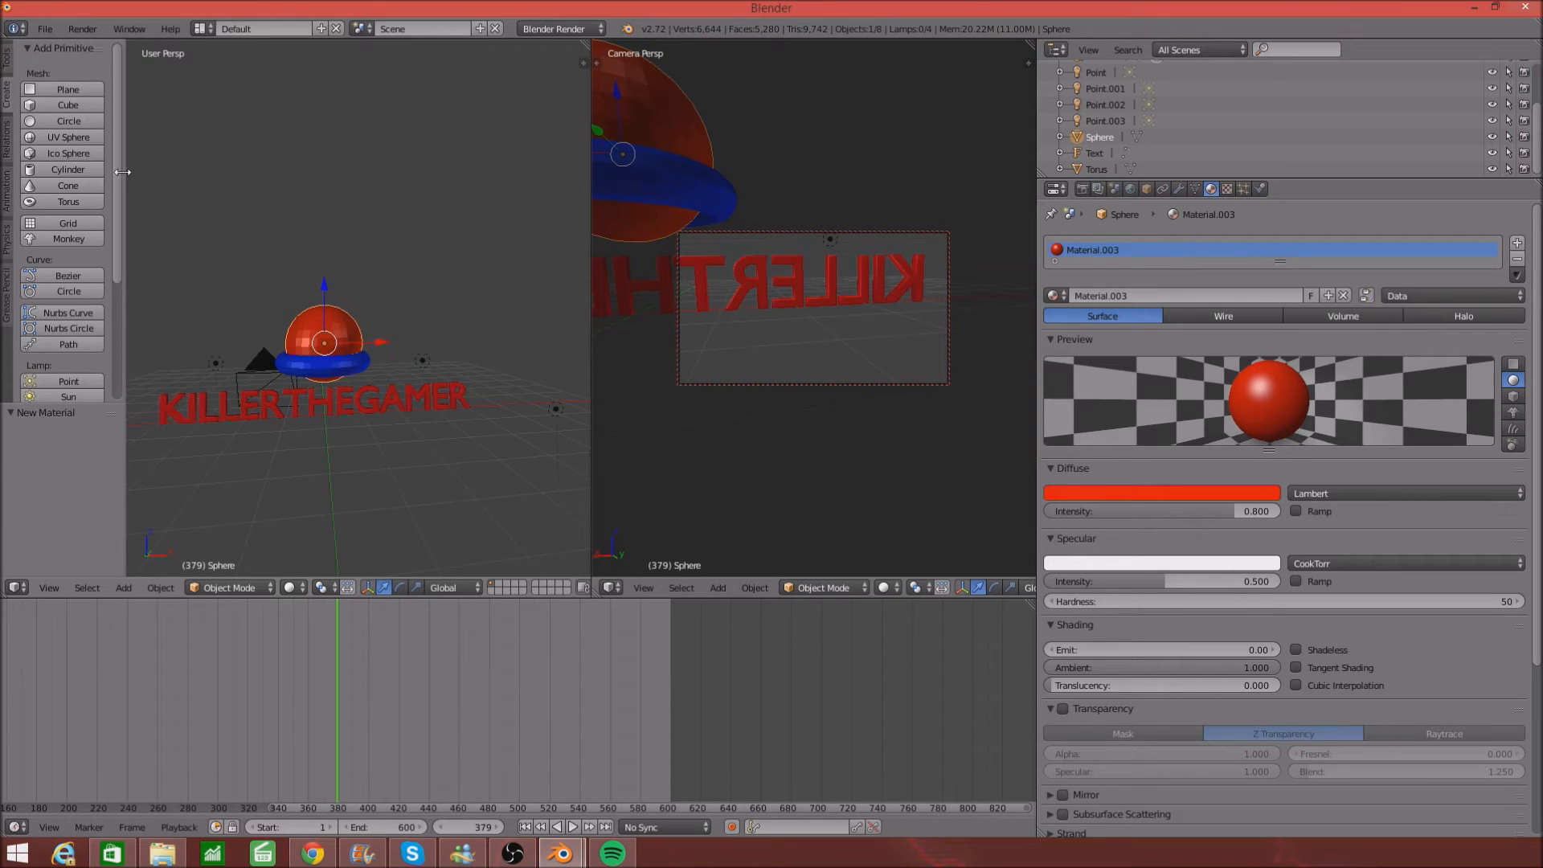
{"action": "left_click", "coordinate": [76, 199]}
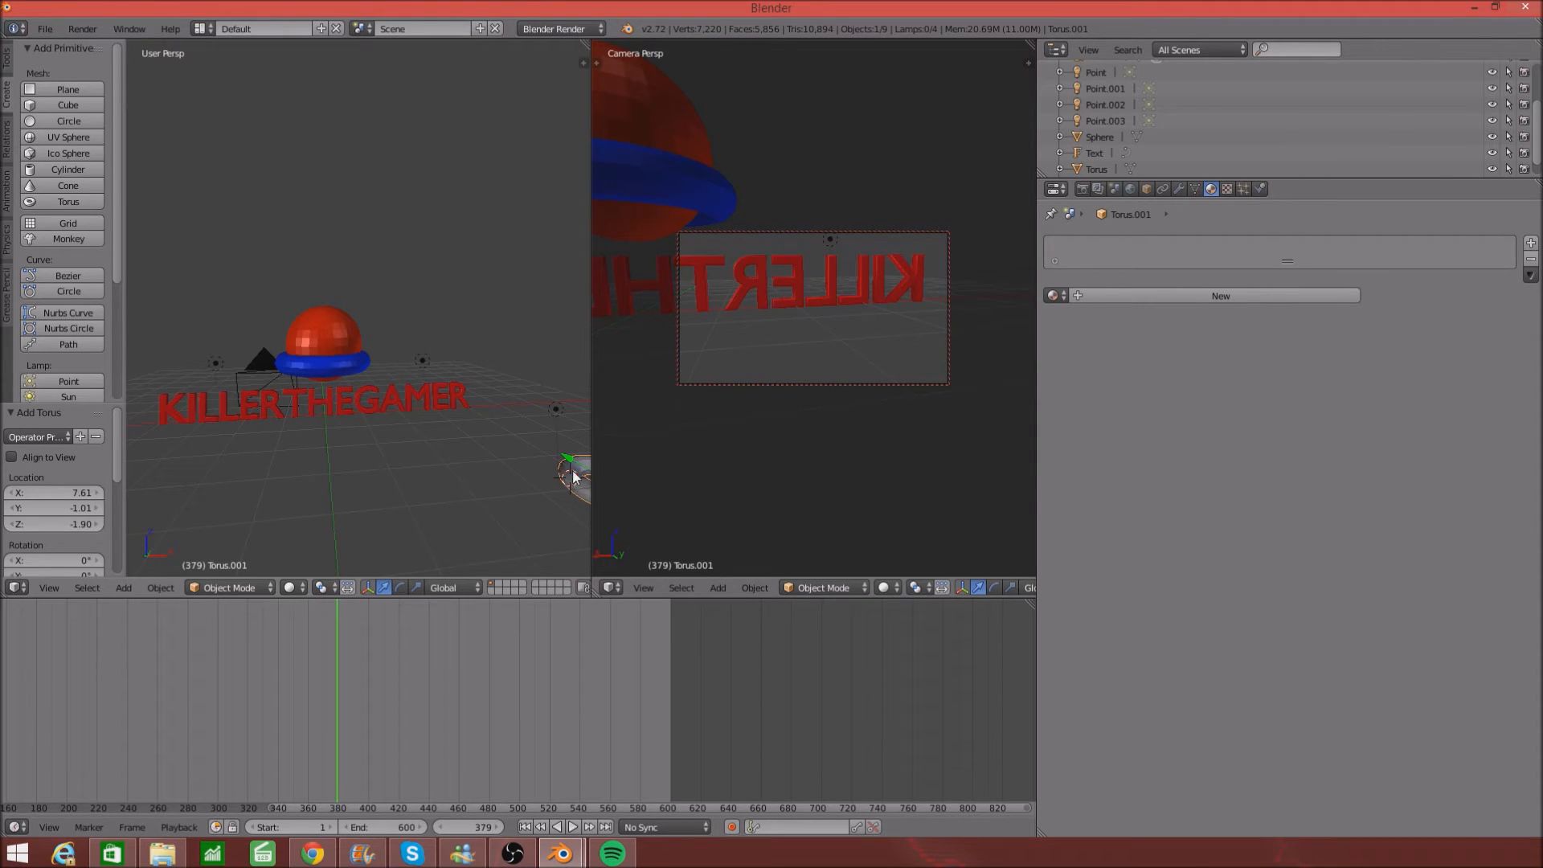
- Delete the stray Torus.001 and add a new torus raised 2.28 above the red sphere
{"action": "middle_click_drag", "start_coordinate": [567, 476], "coordinate": [185, 456]}
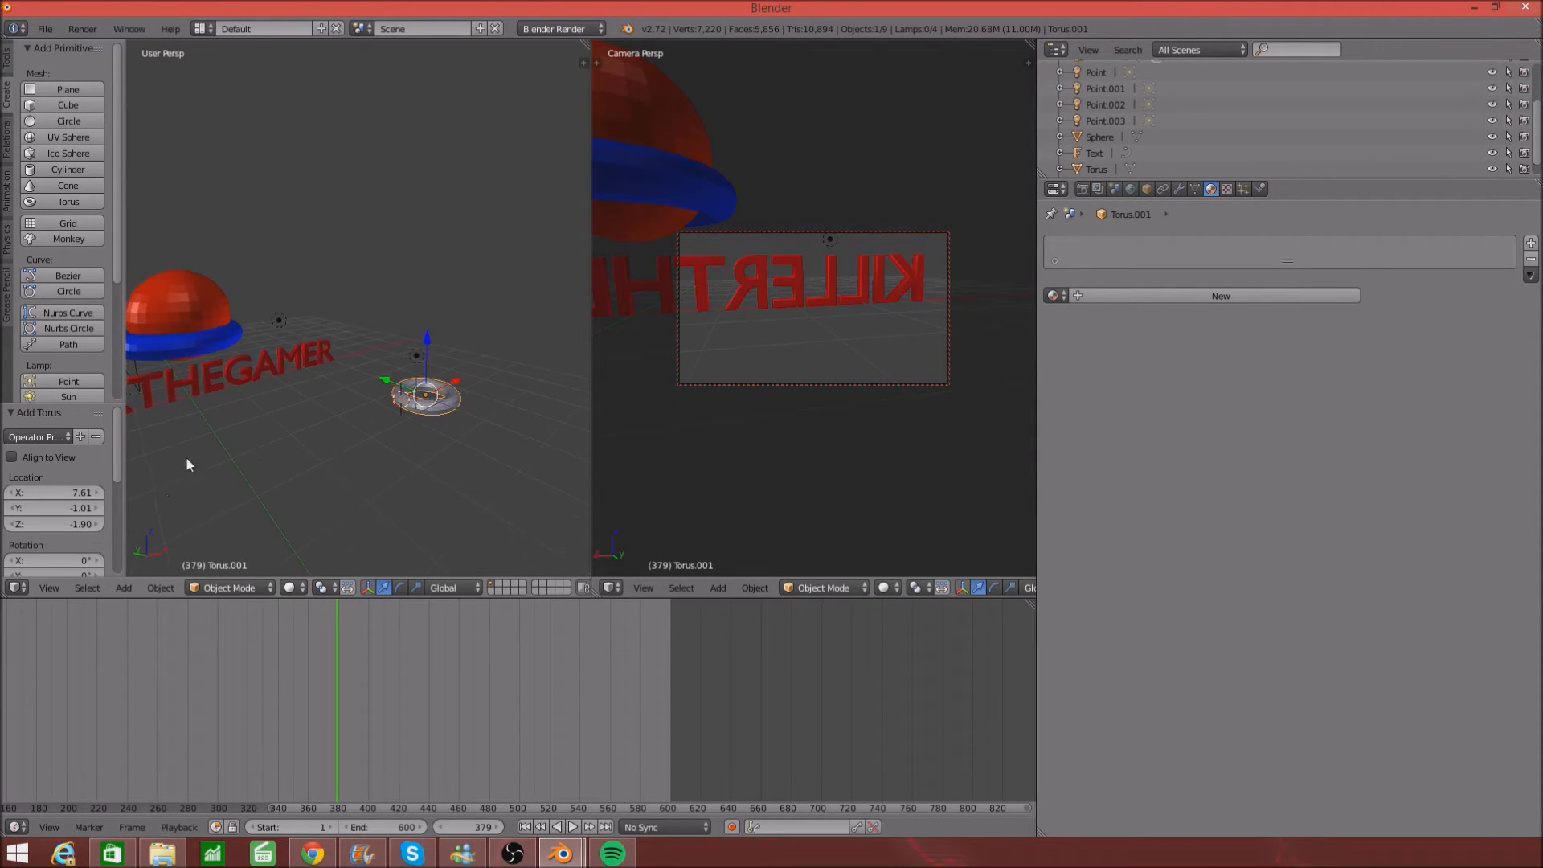
{"action": "key", "text": "x"}
{"action": "left_click", "coordinate": [351, 452]}
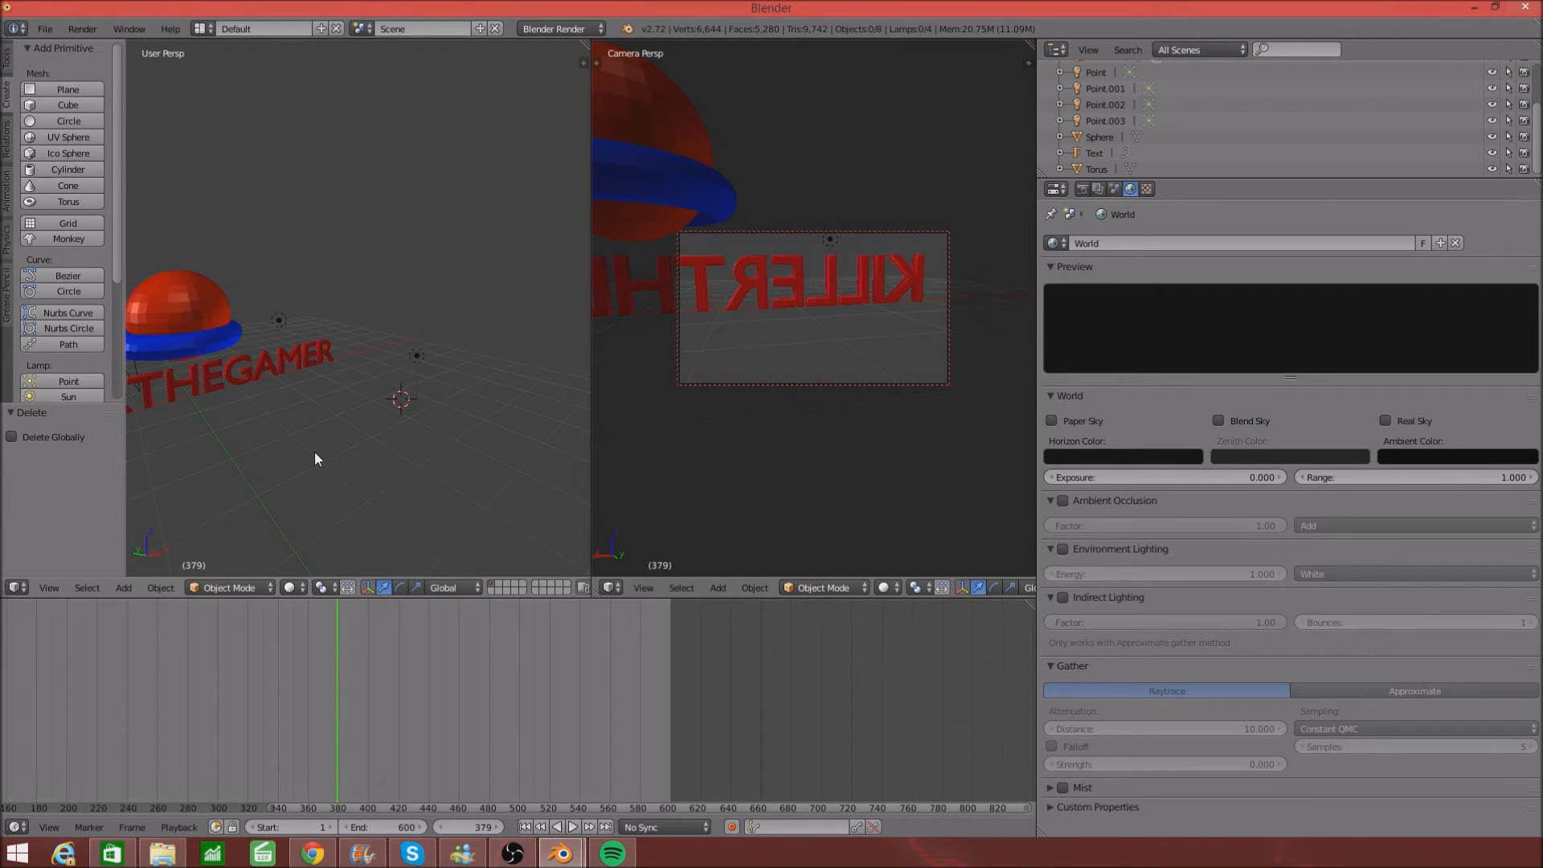
{"action": "scroll", "coordinate": [315, 452], "scroll_direction": "down", "scroll_amount": 4}
{"action": "left_click", "coordinate": [90, 201]}
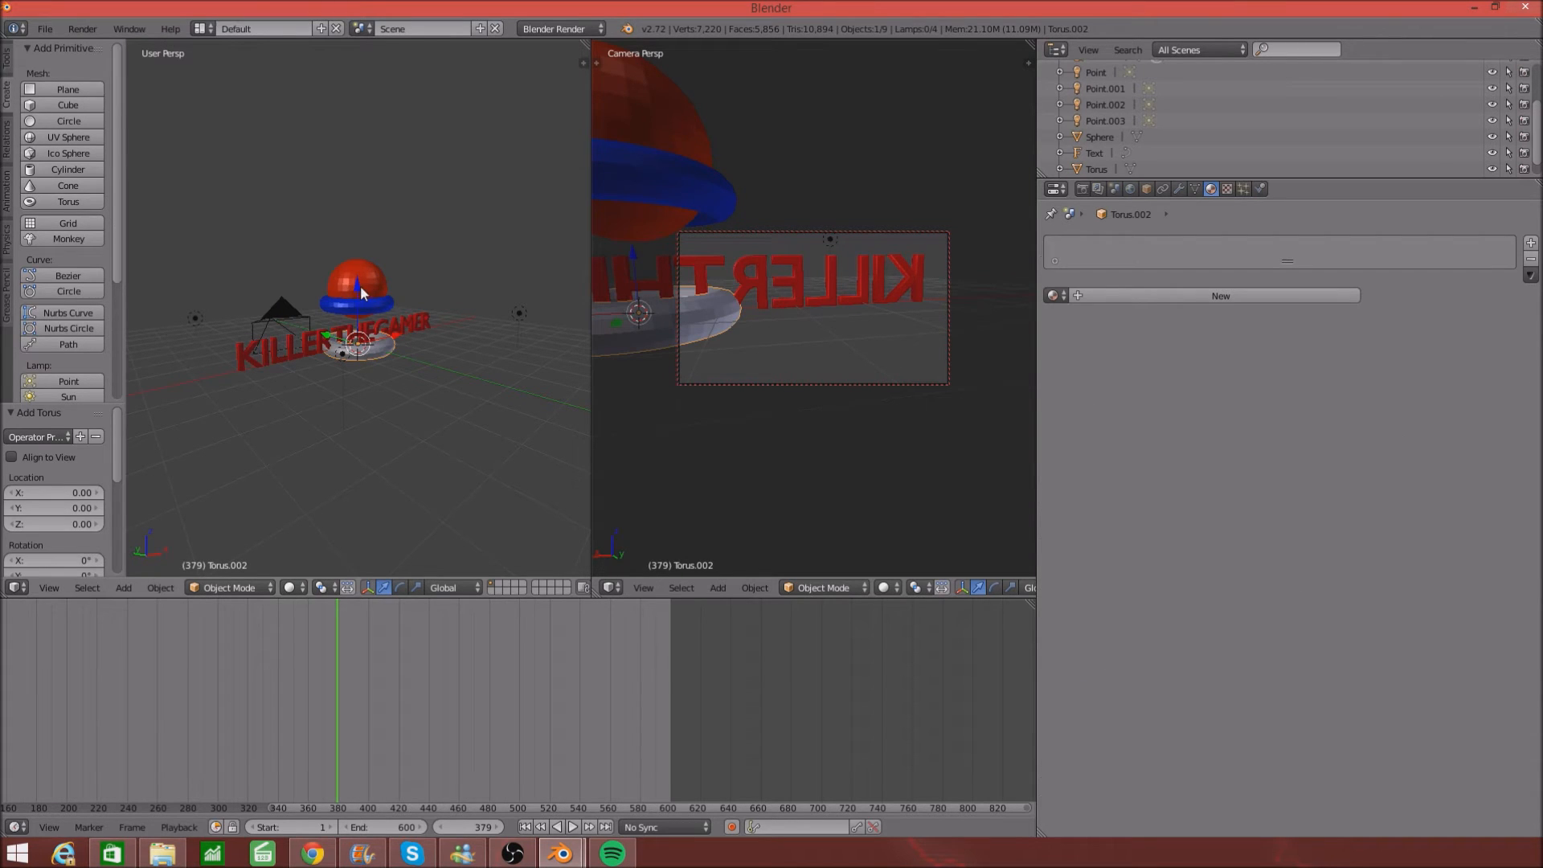
{"action": "left_click_drag", "start_coordinate": [358, 288], "coordinate": [360, 219]}
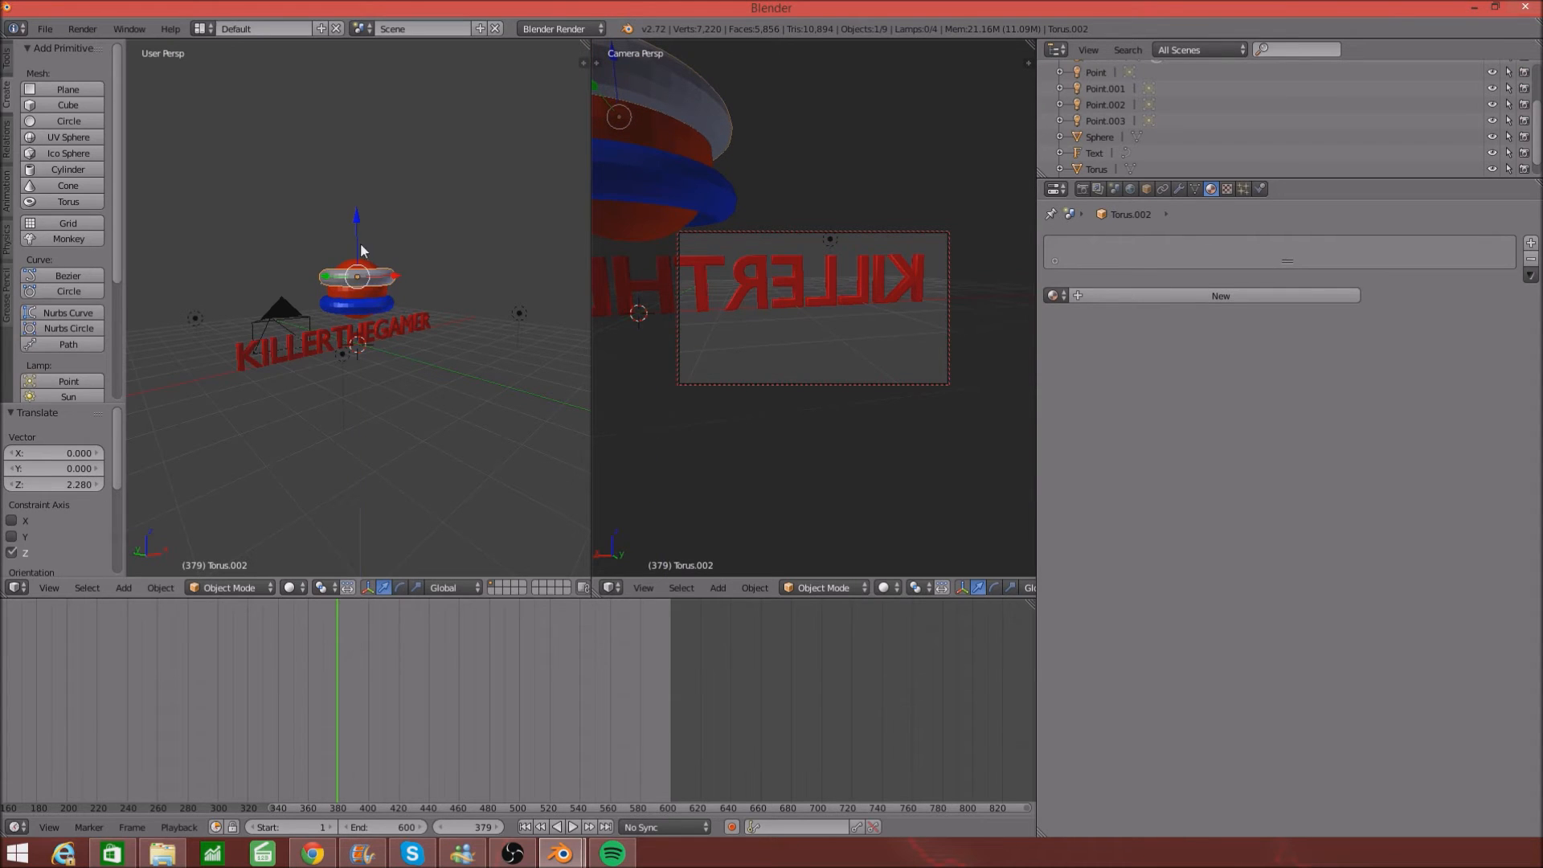
- Give Torus.002 a new blue Material.004 and bring up the render settings
{"action": "left_click", "coordinate": [1102, 297]}
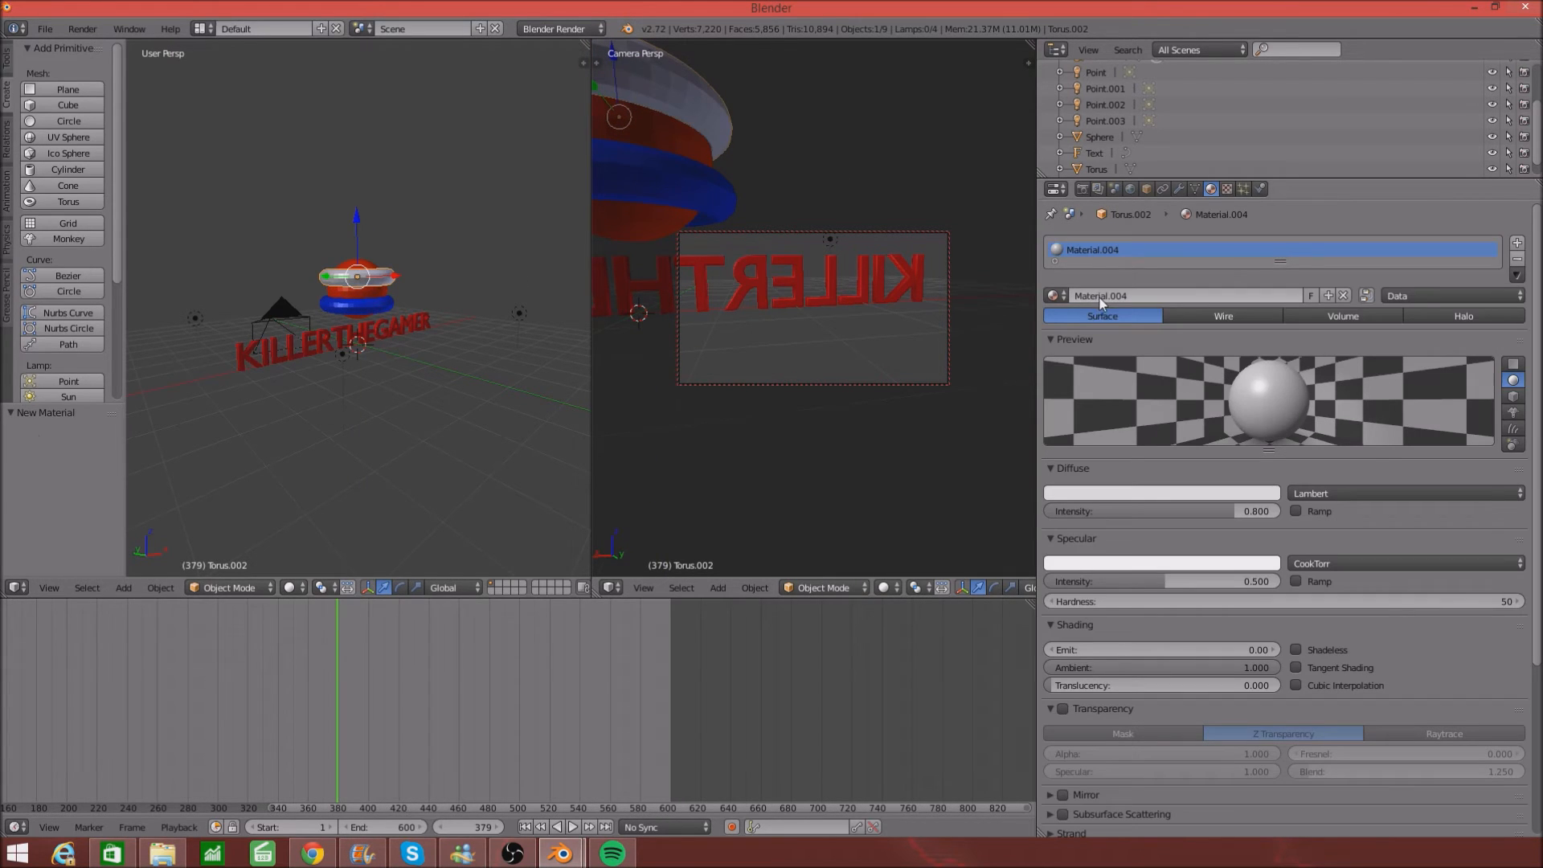
{"action": "left_click", "coordinate": [1120, 490]}
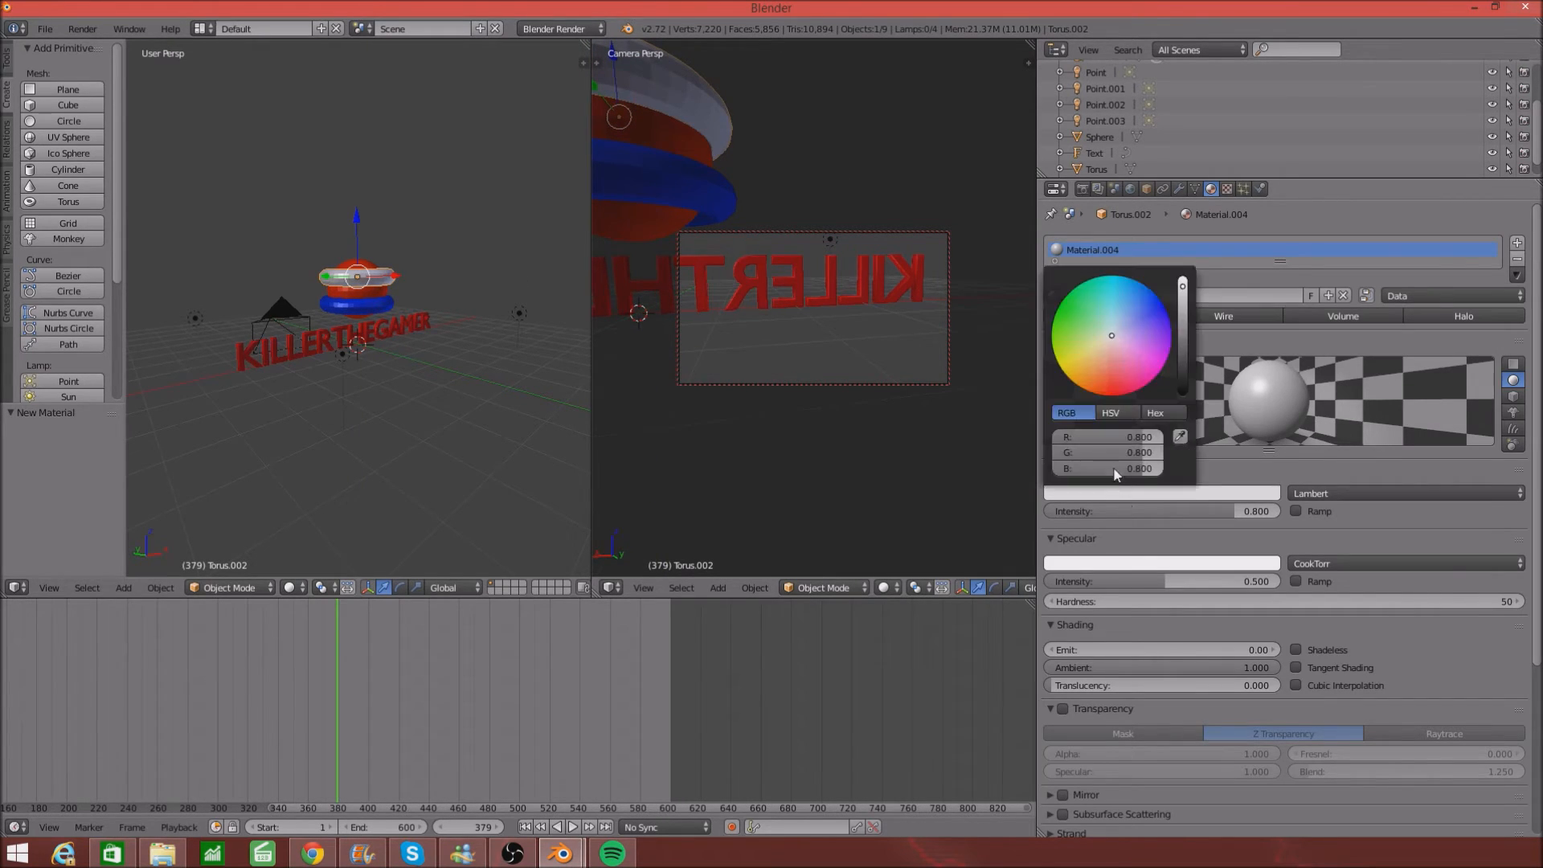
{"action": "left_click", "coordinate": [1110, 333]}
{"action": "left_click_drag", "start_coordinate": [1110, 333], "coordinate": [1169, 316]}
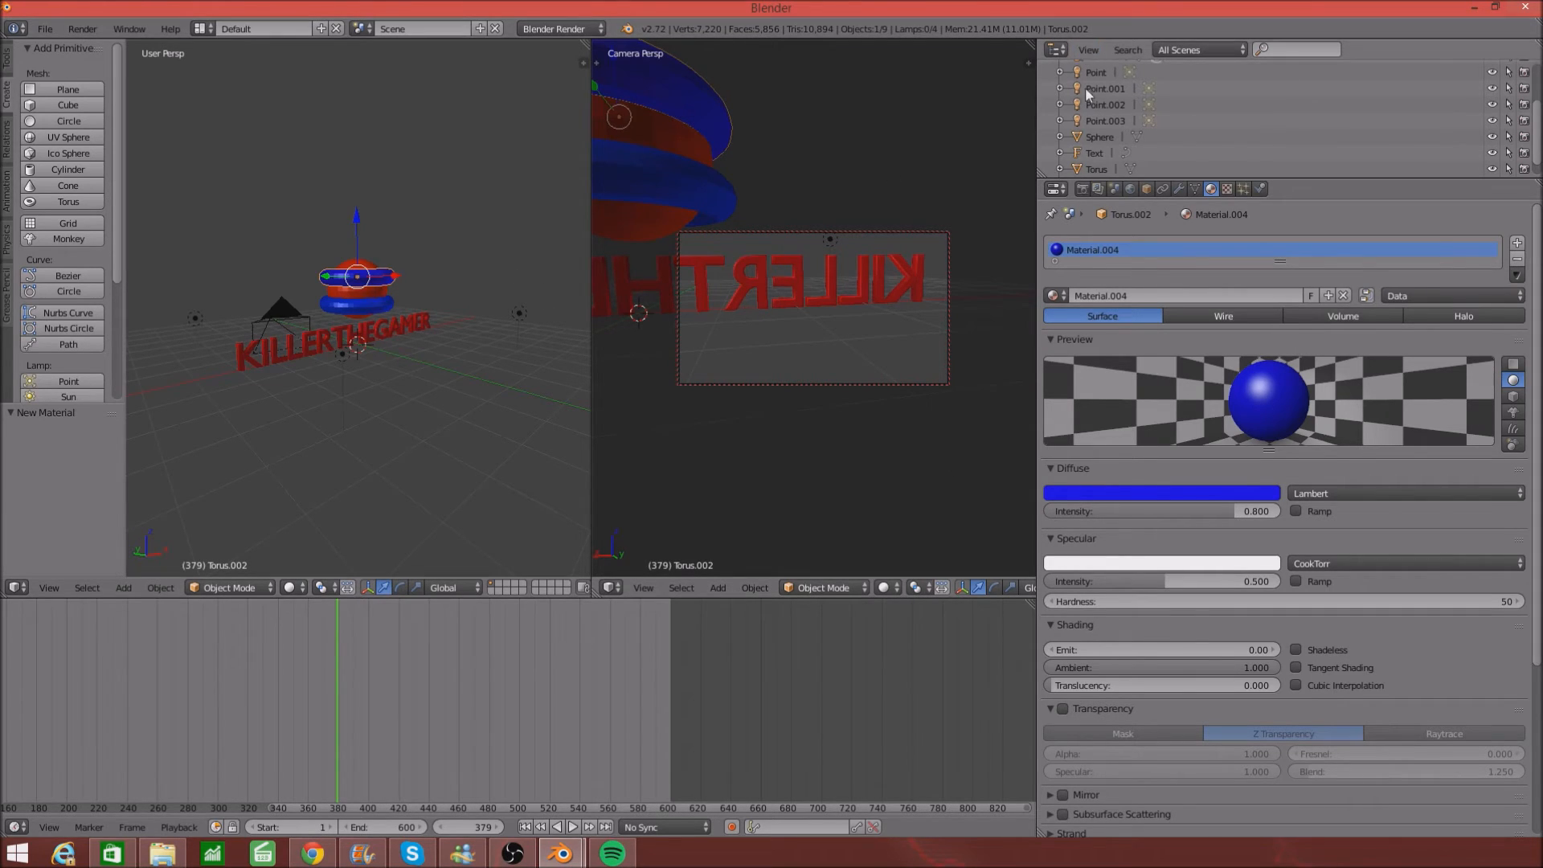
{"action": "left_click", "coordinate": [1083, 189]}
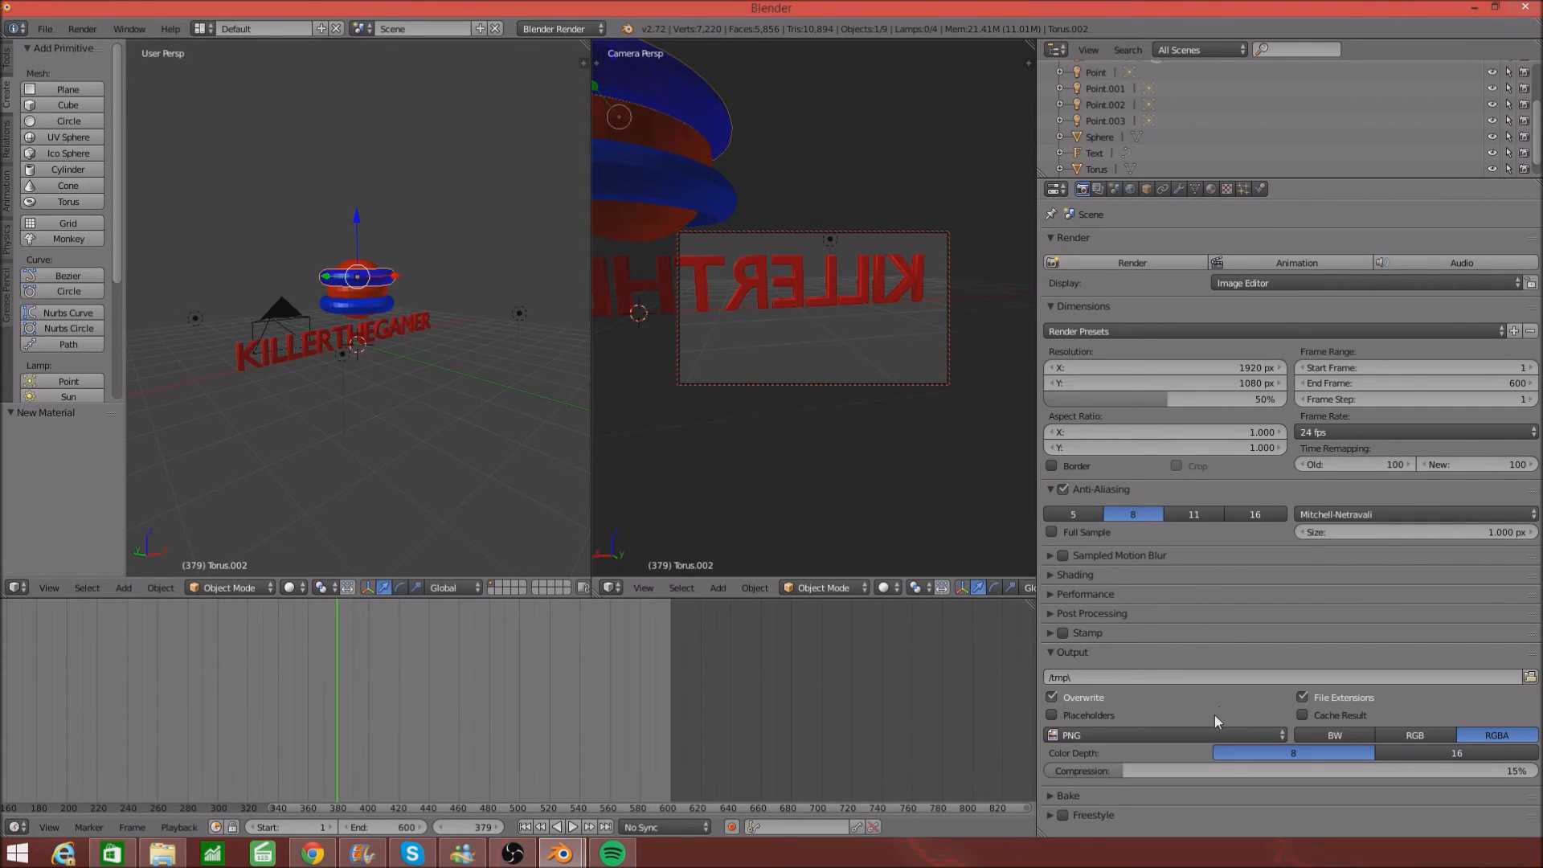
- Change the output File Format from PNG to H.264 with RGB colour
{"action": "left_click", "coordinate": [1137, 736]}
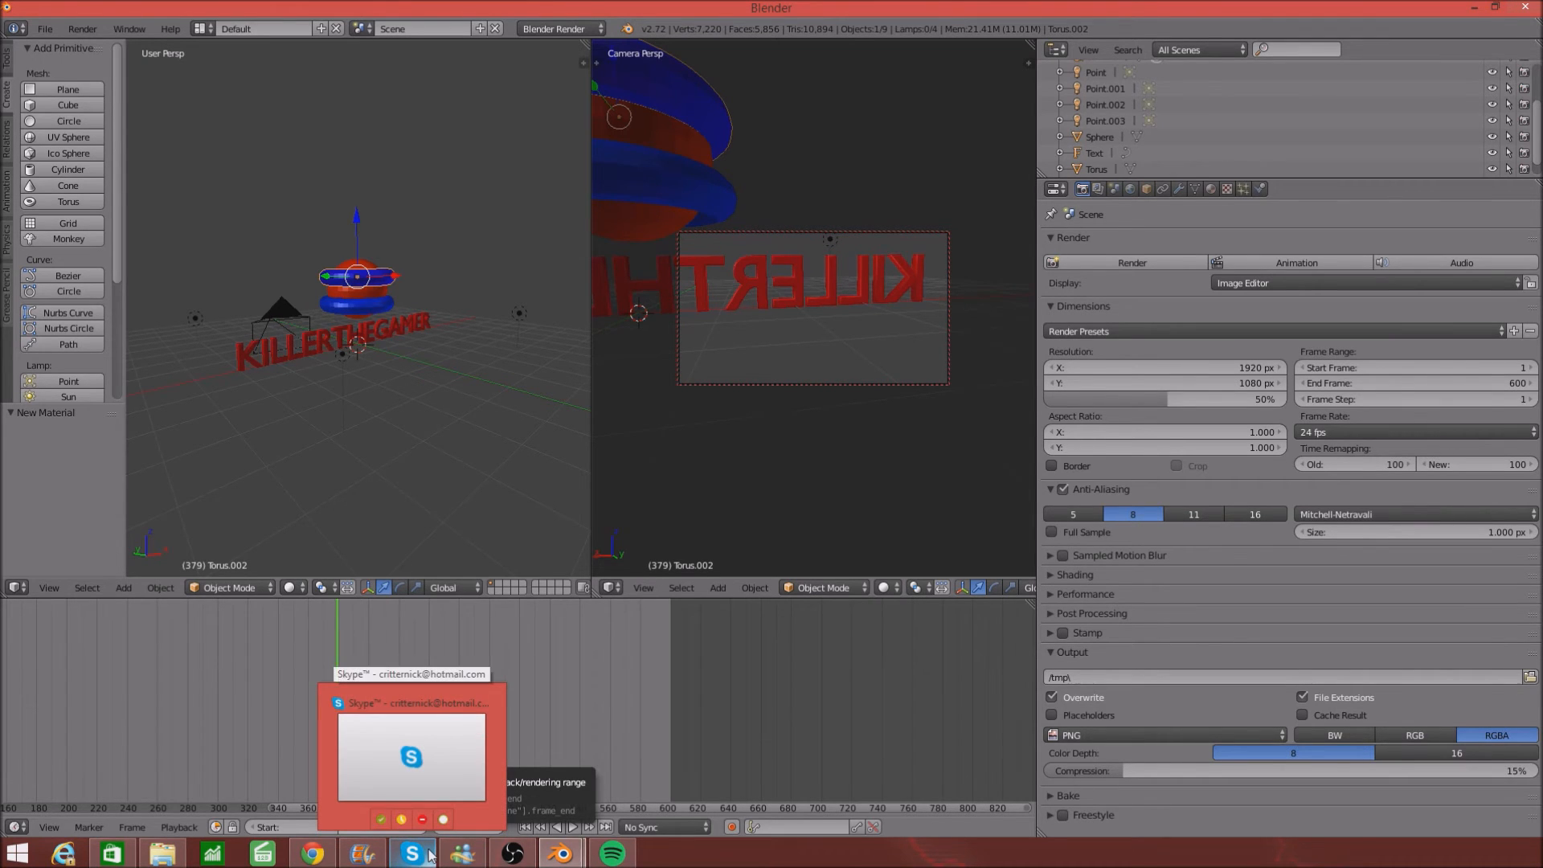
{"action": "left_click", "coordinate": [1231, 737]}
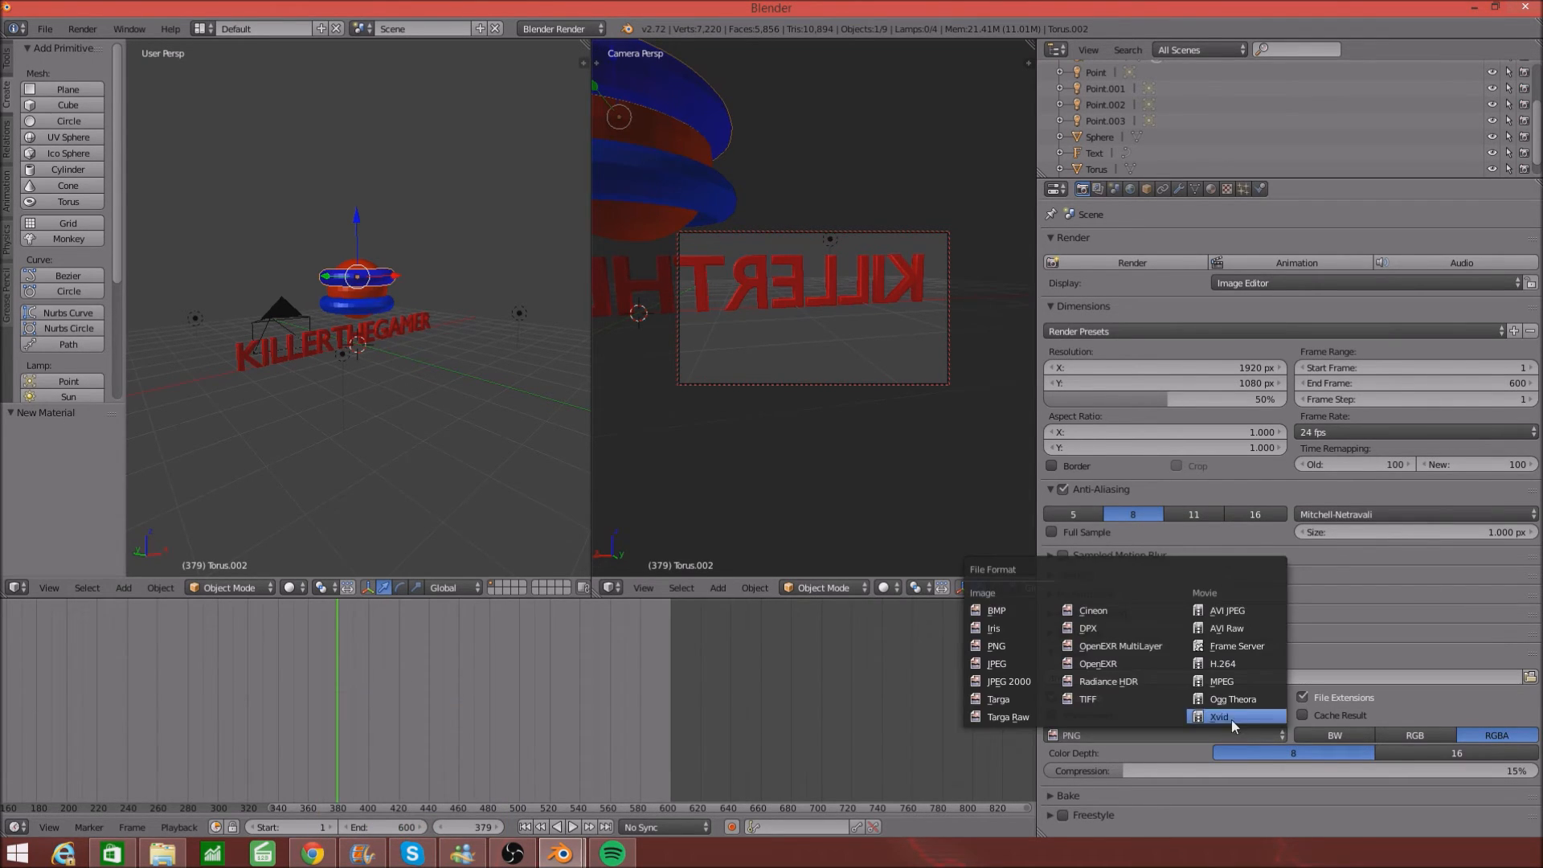
{"action": "left_click", "coordinate": [1243, 668]}
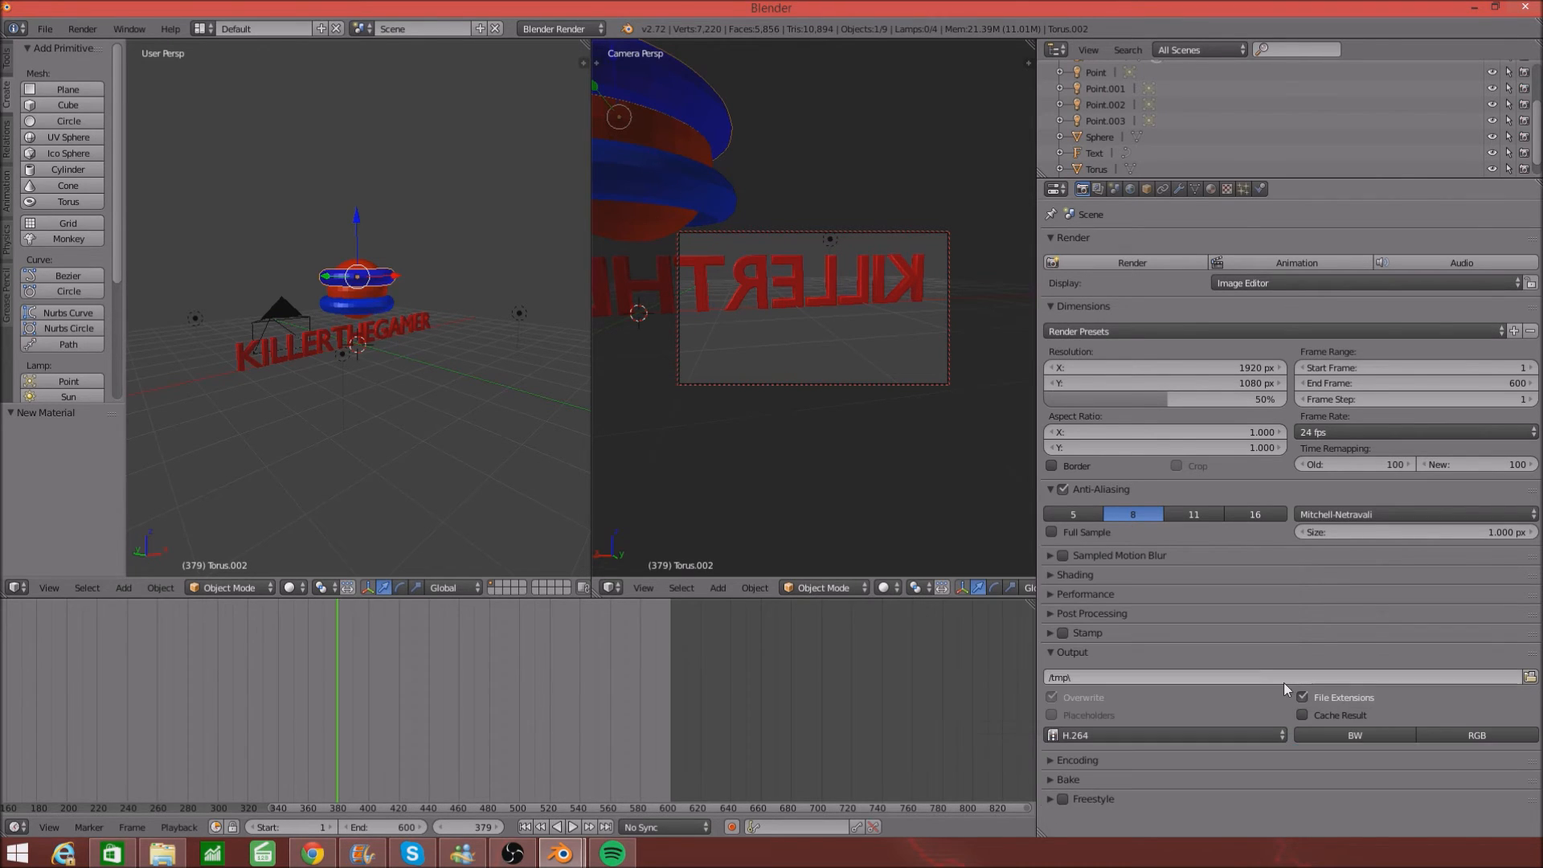
{"action": "left_click", "coordinate": [1450, 732]}
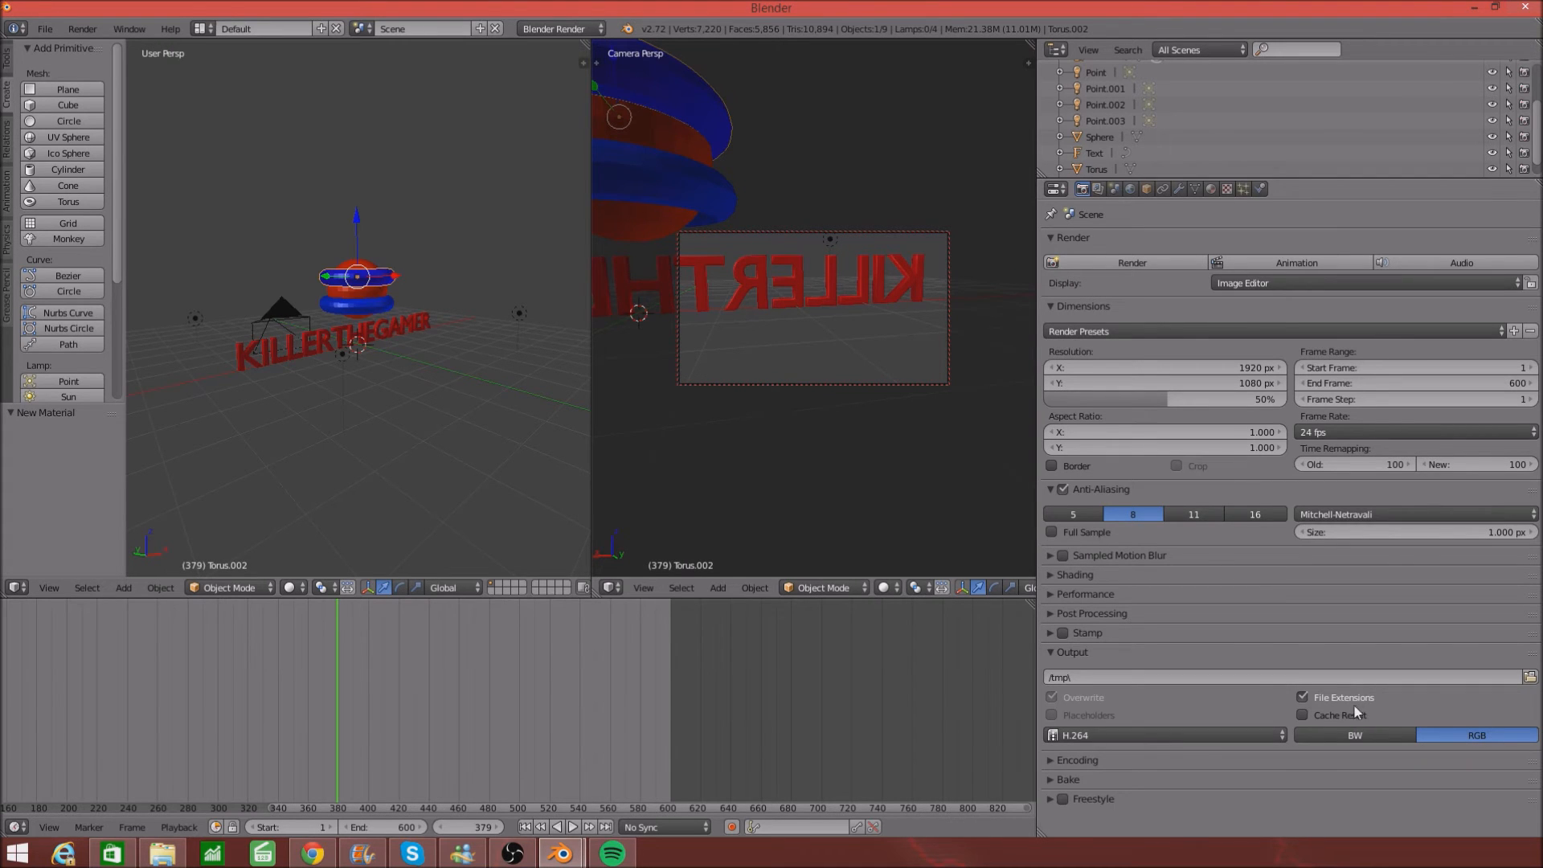
- Set the render output path to the Desktop folder instead of /tmp
{"action": "left_click", "coordinate": [1529, 677]}
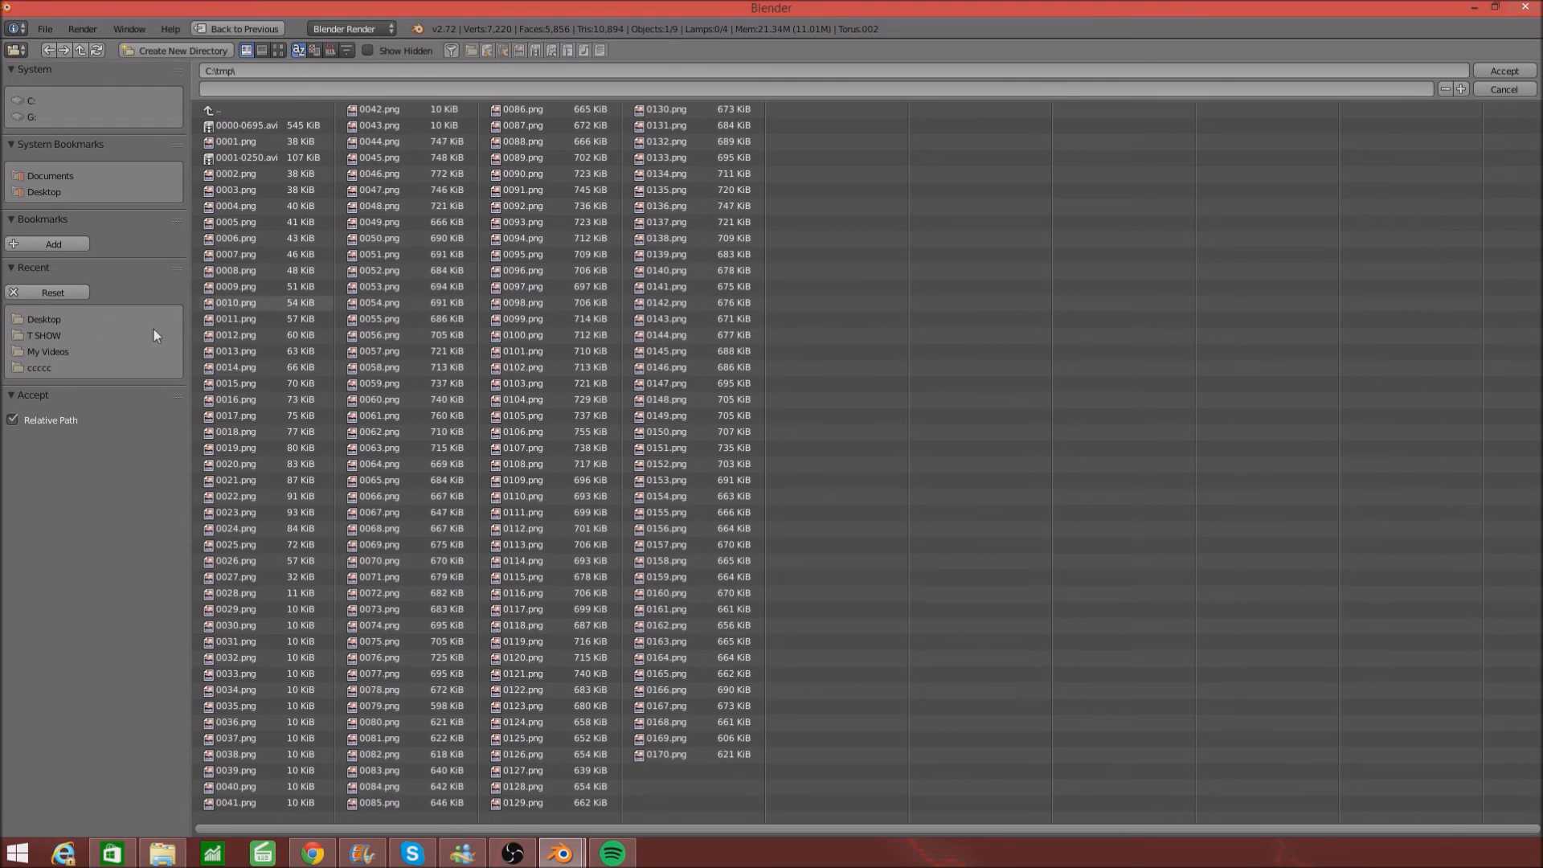
{"action": "left_click", "coordinate": [46, 320]}
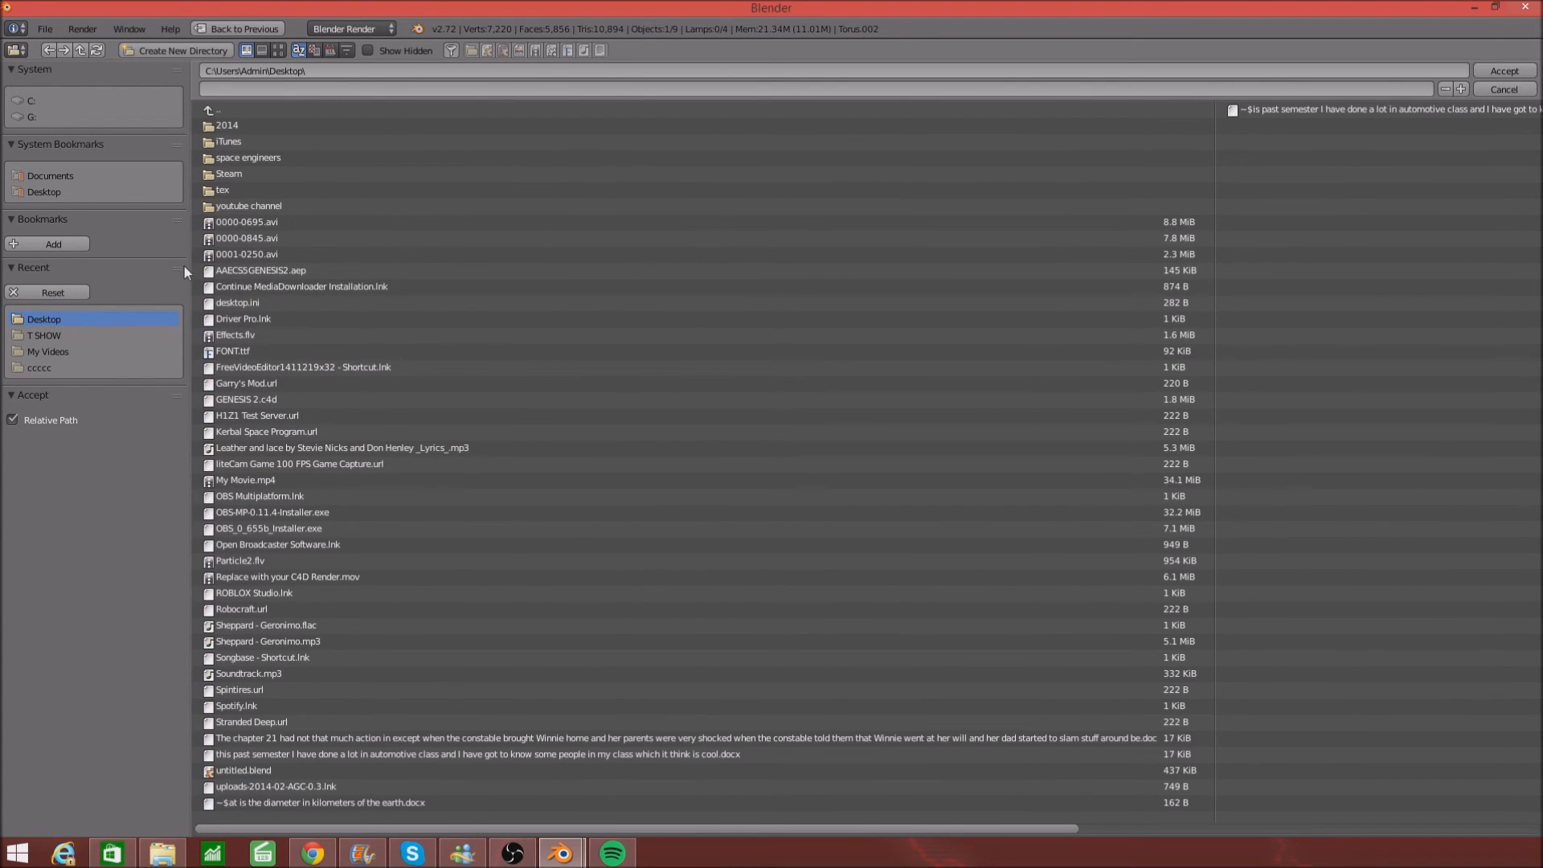
{"action": "scroll", "coordinate": [601, 352], "scroll_direction": "right", "scroll_amount": 3}
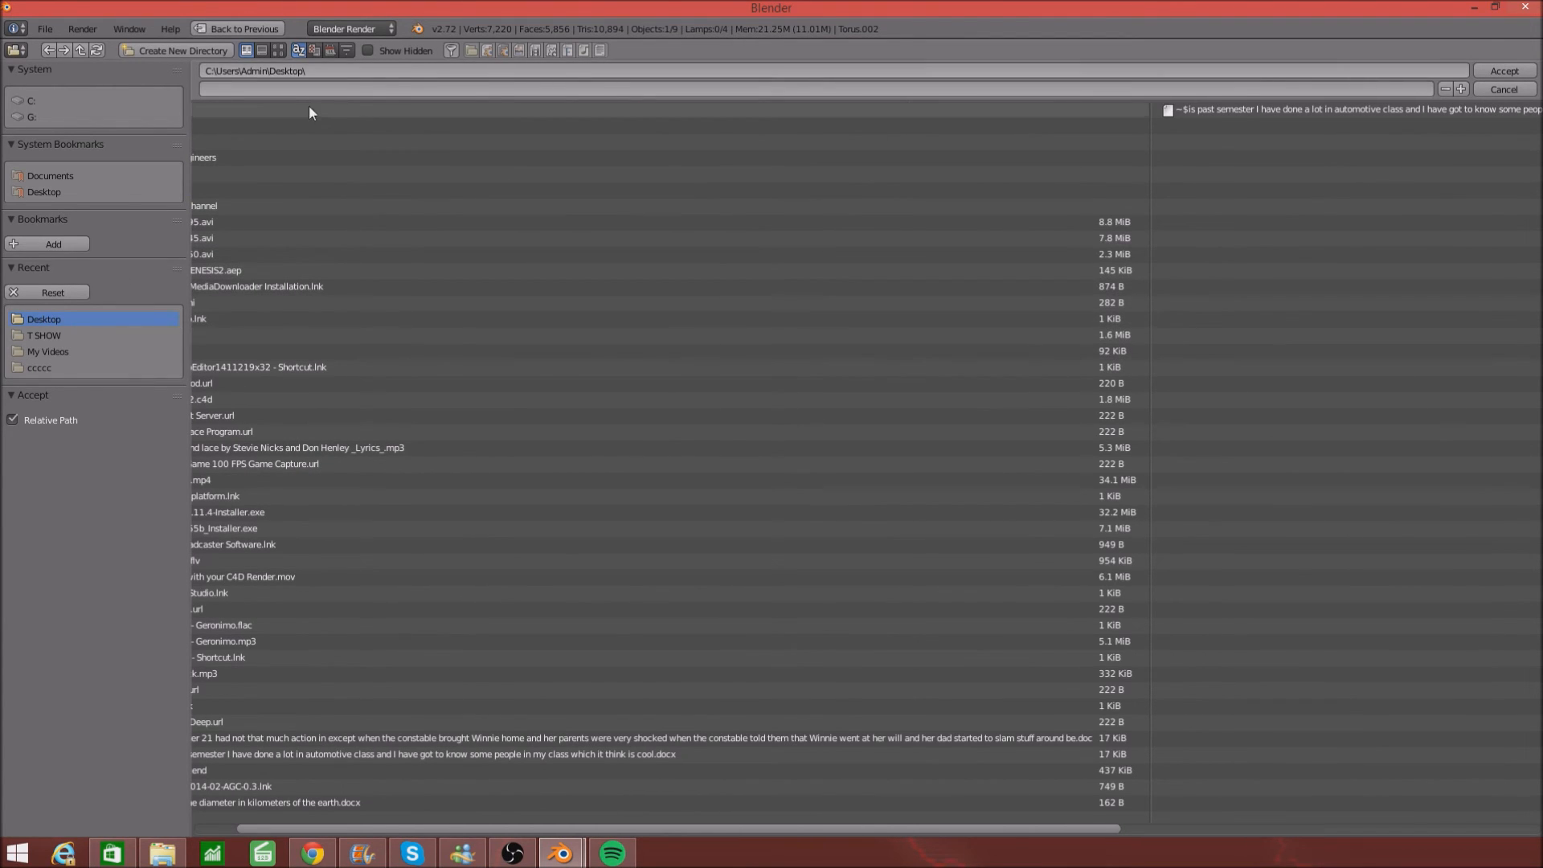
{"action": "left_click", "coordinate": [1498, 70]}
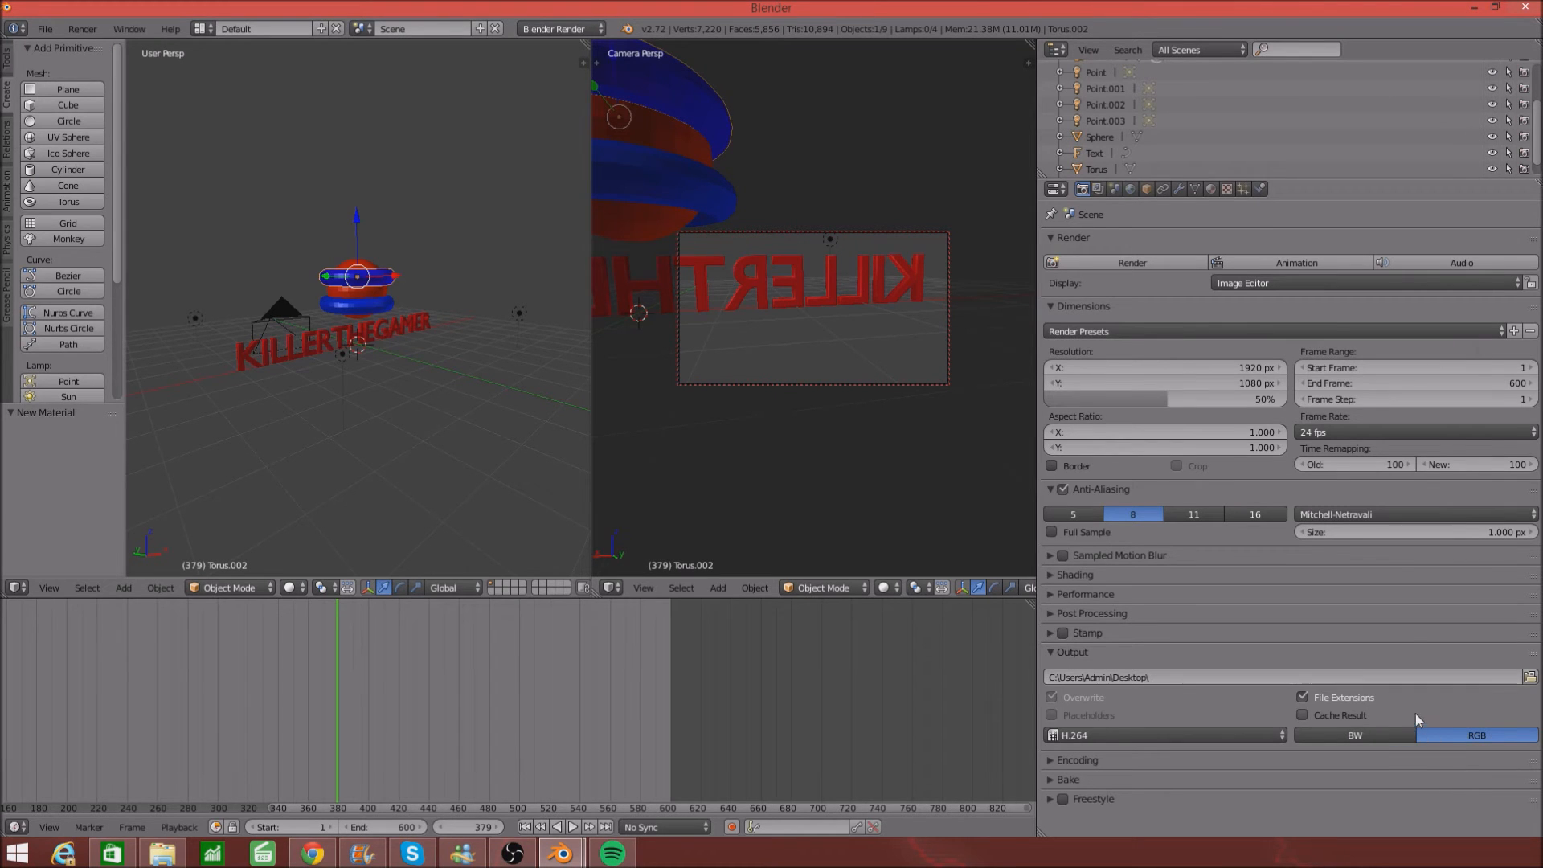
- Raise the animation's End Frame to 604
{"action": "left_click", "coordinate": [1529, 383]}
{"action": "left_click", "coordinate": [1529, 384]}
{"action": "left_click", "coordinate": [1529, 384]}
{"action": "left_click", "coordinate": [1529, 383]}
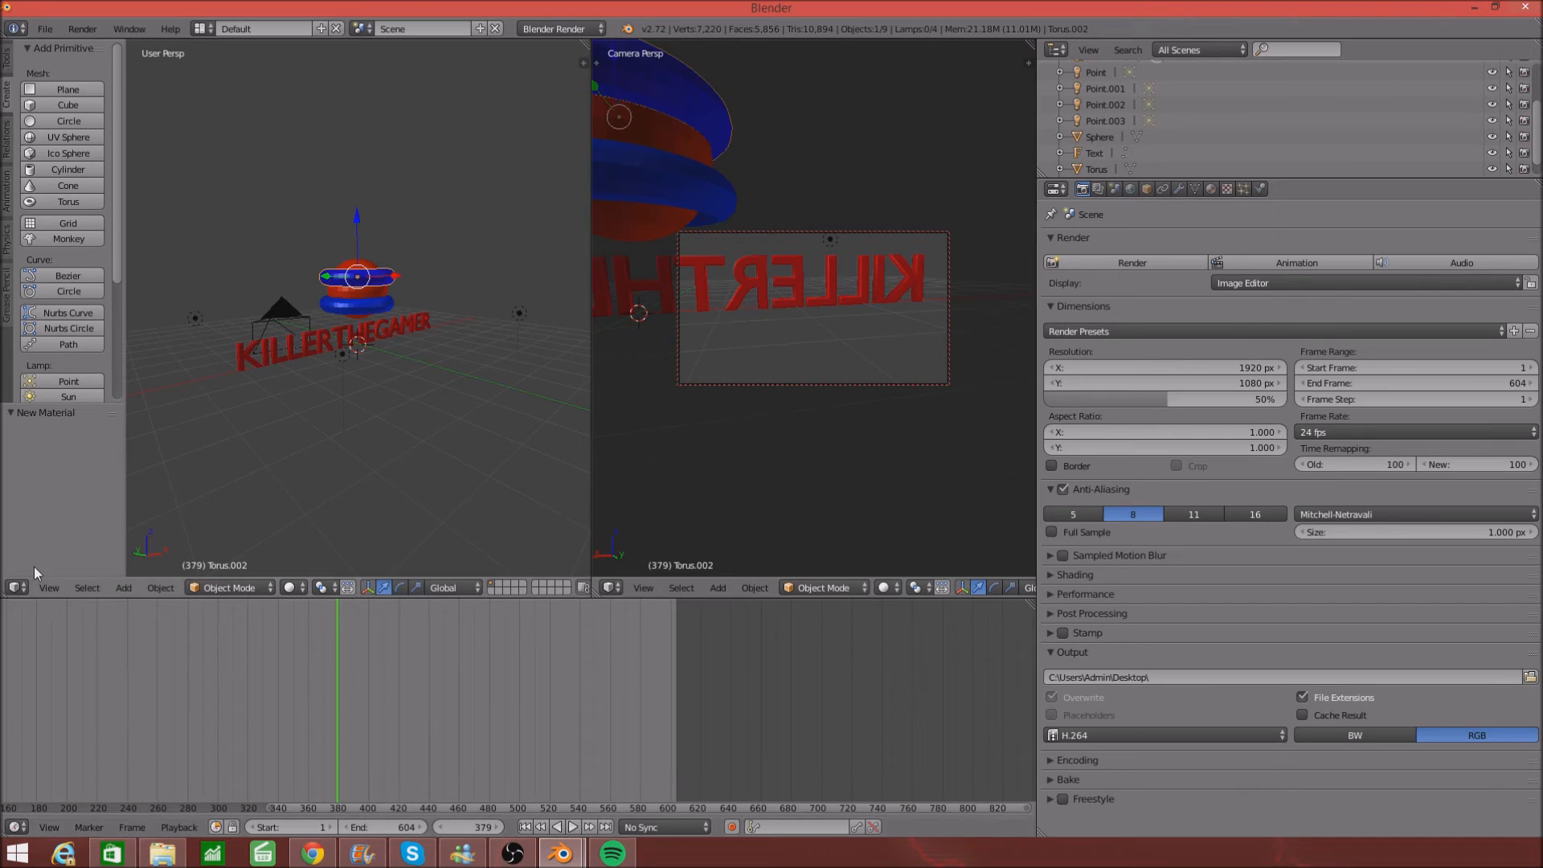
- Move the 3D cursor above the torus, toggle edit mode, and render the full animation
{"action": "left_click", "coordinate": [379, 417]}
{"action": "left_click", "coordinate": [380, 418]}
{"action": "left_click", "coordinate": [439, 203]}
{"action": "key", "text": "Tab"}
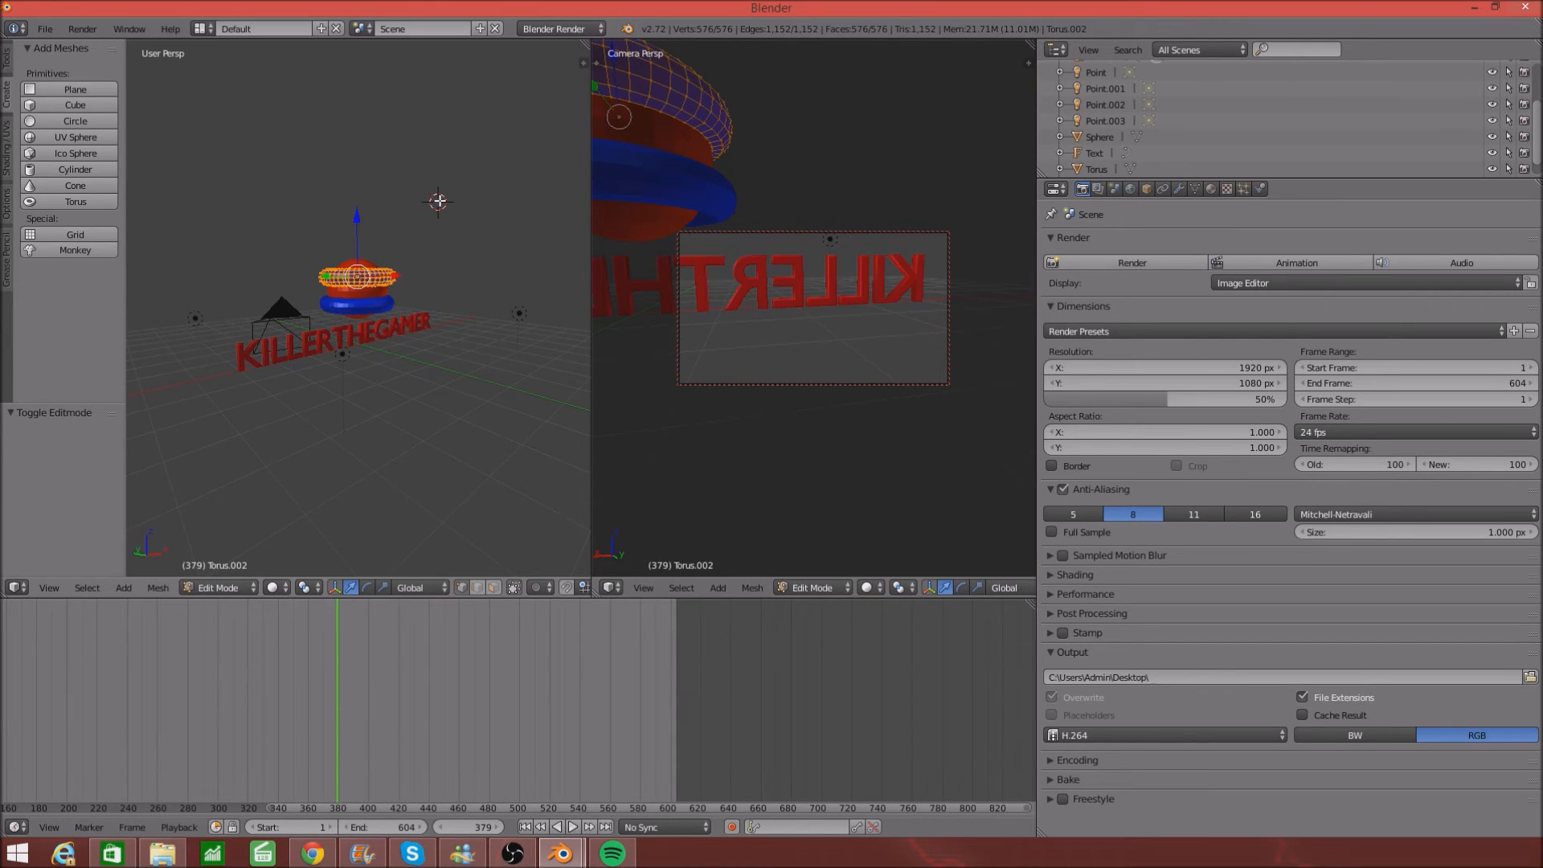
{"action": "key", "text": "Tab"}
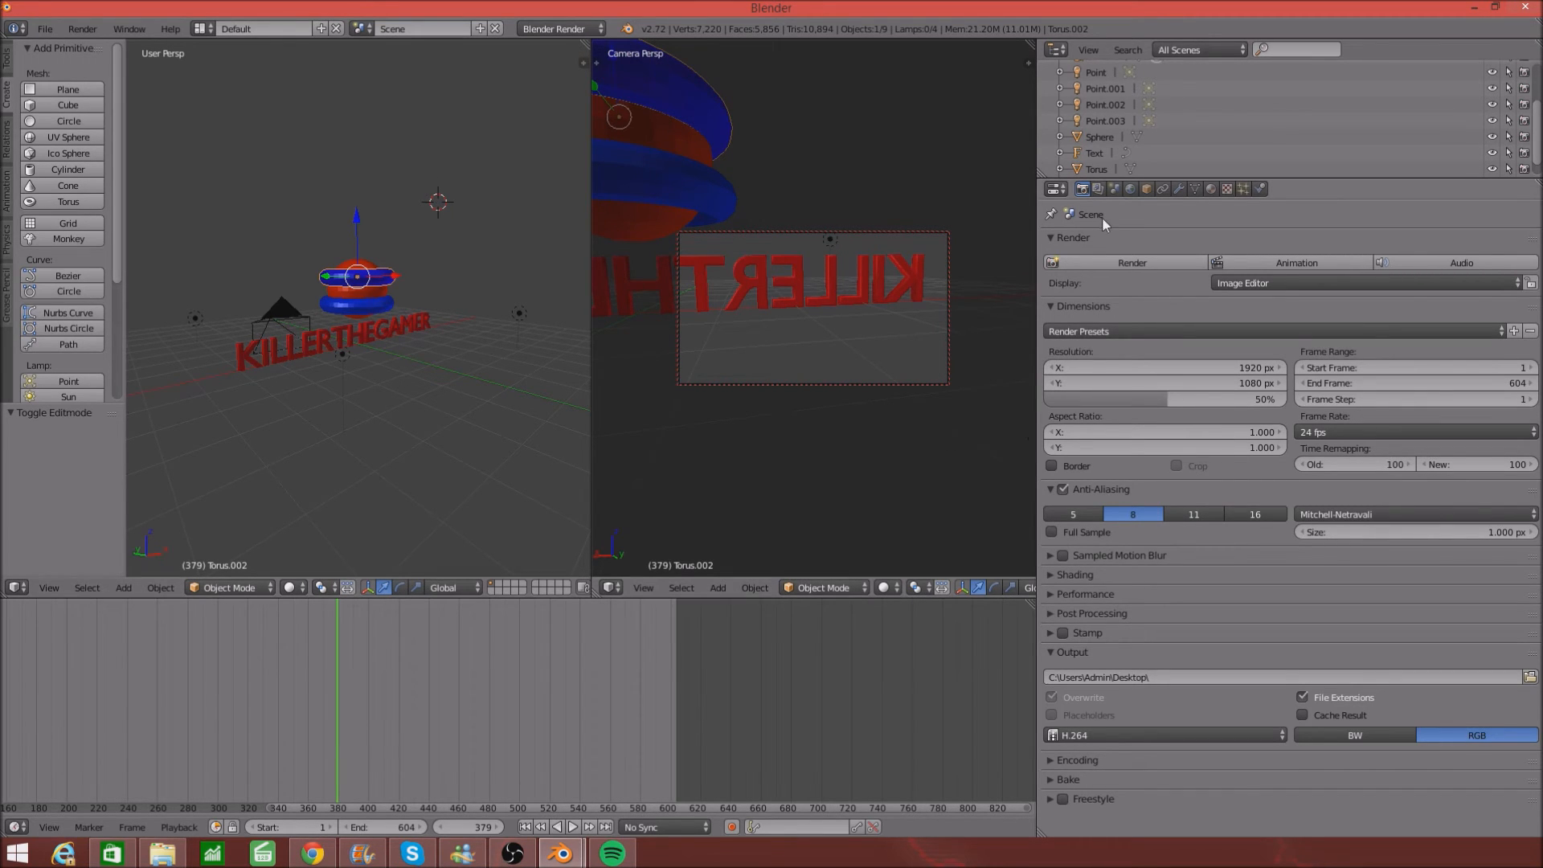
{"action": "left_click", "coordinate": [1247, 263]}
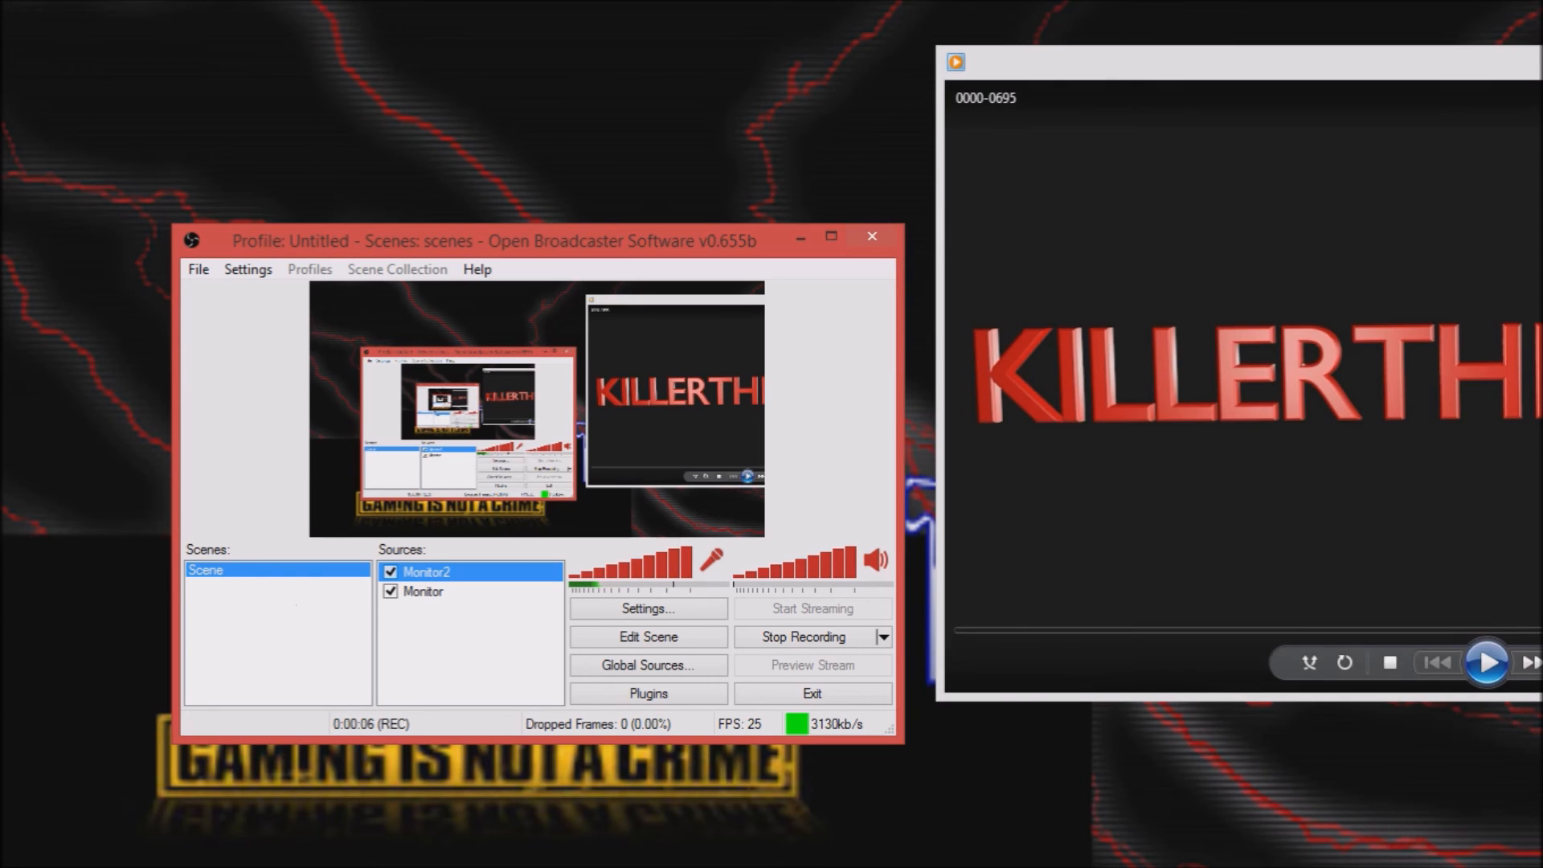
- Maximize Windows Media Player so the 0000-0695 video fills the screen
{"action": "left_click", "coordinate": [1542, 62]}
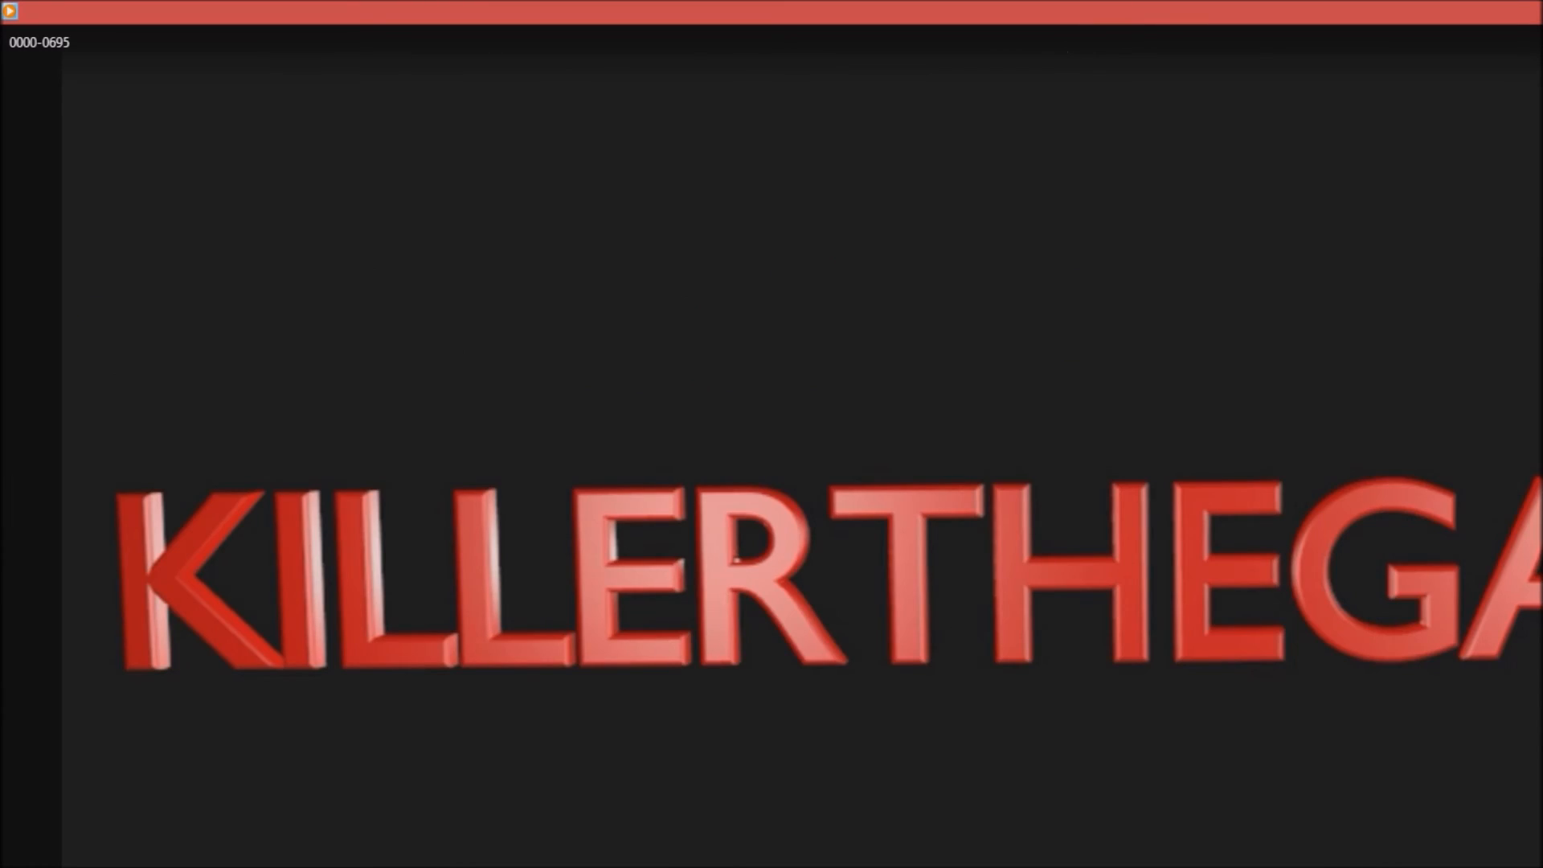